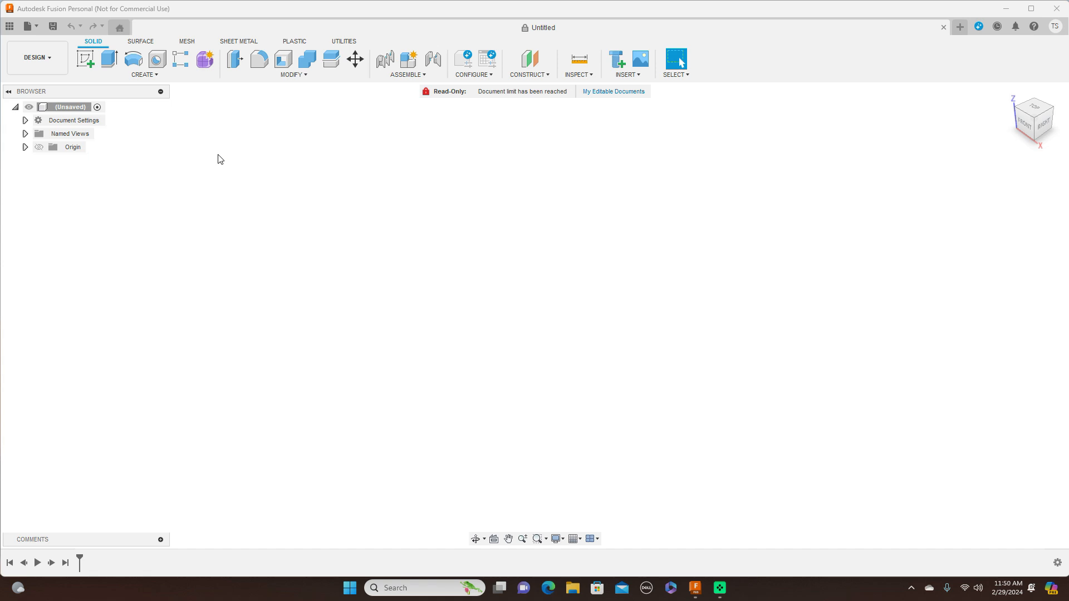
# Step: Open the SR-71 molds design from the editable documents and close the document list
pyautogui.click(10, 28)
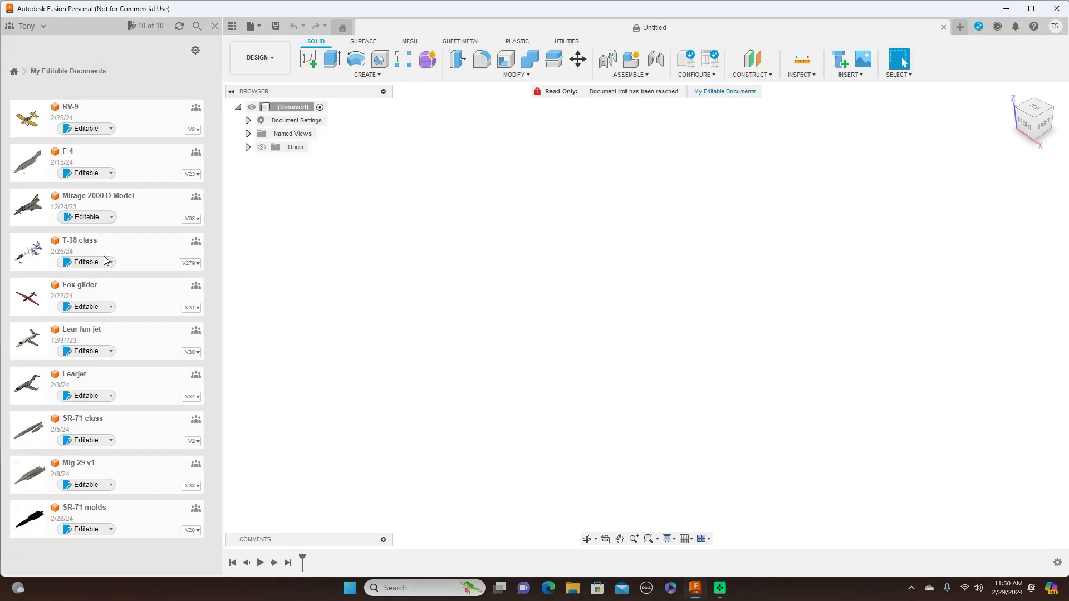
pyautogui.doubleClick(140, 524)
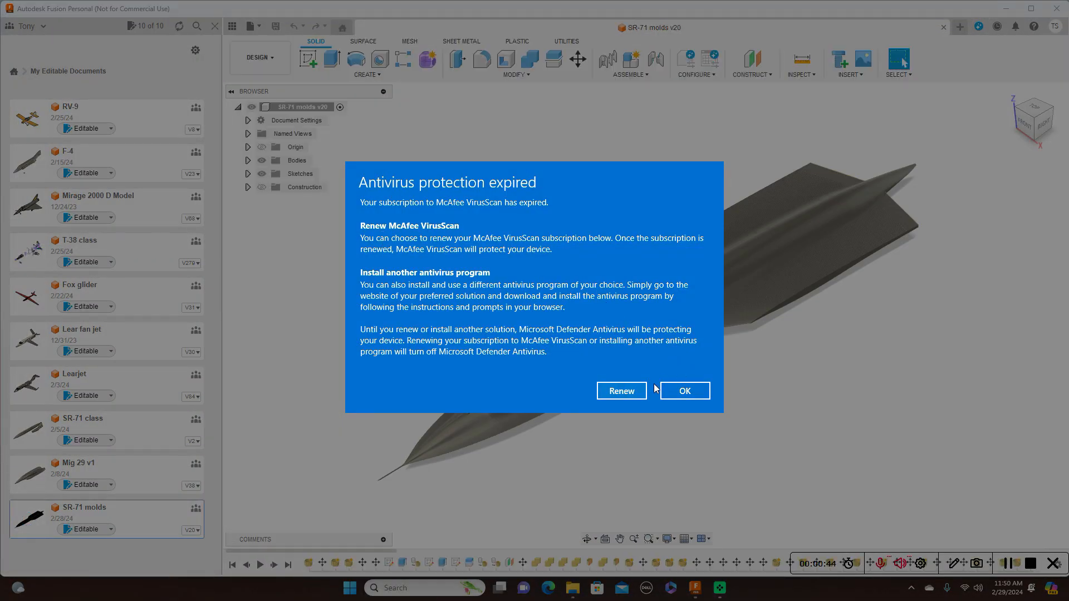
pyautogui.click(686, 390)
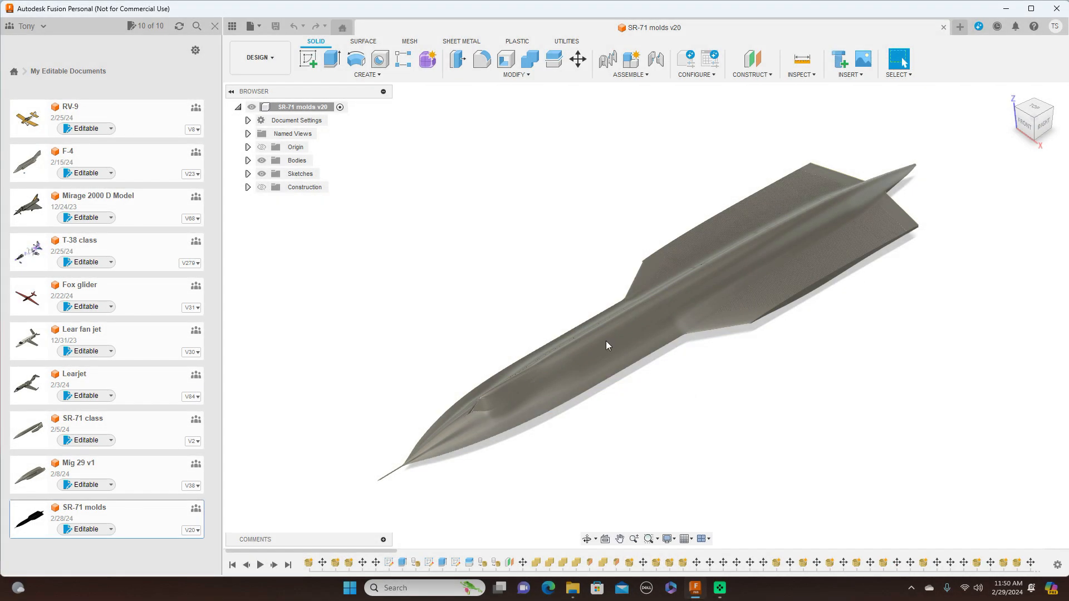
pyautogui.click(219, 29)
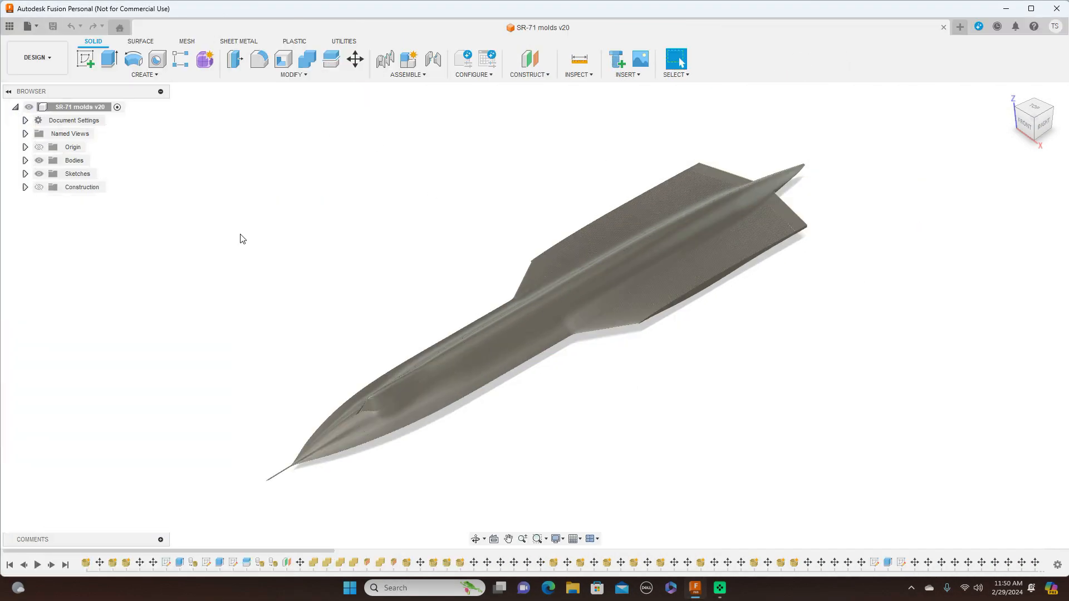
# Step: List the model's bodies, hide the whole nose body, and briefly display Body1
pyautogui.click(25, 160)
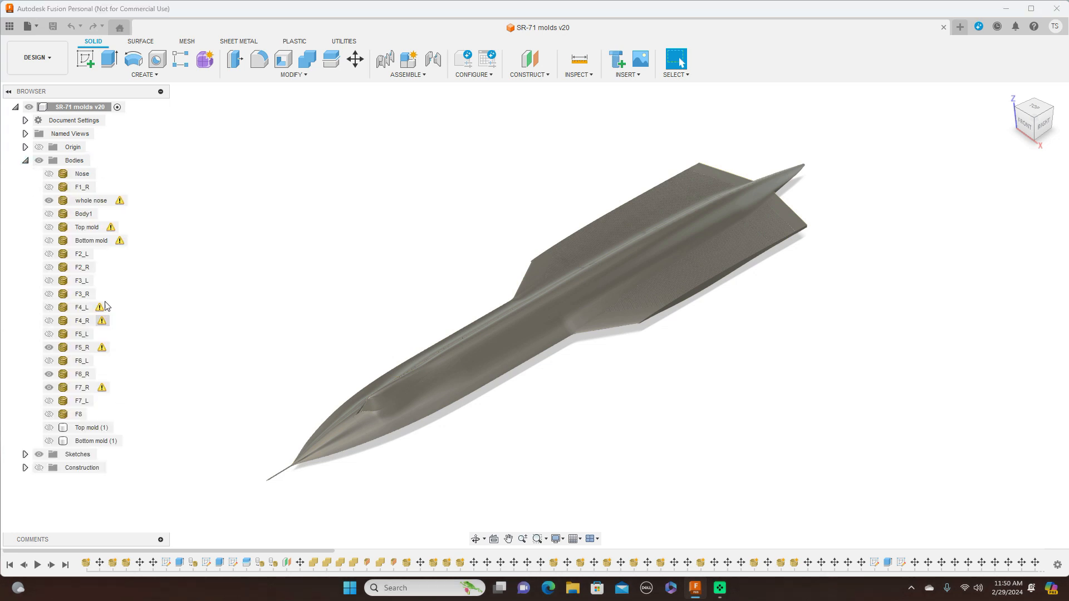
pyautogui.click(1023, 123)
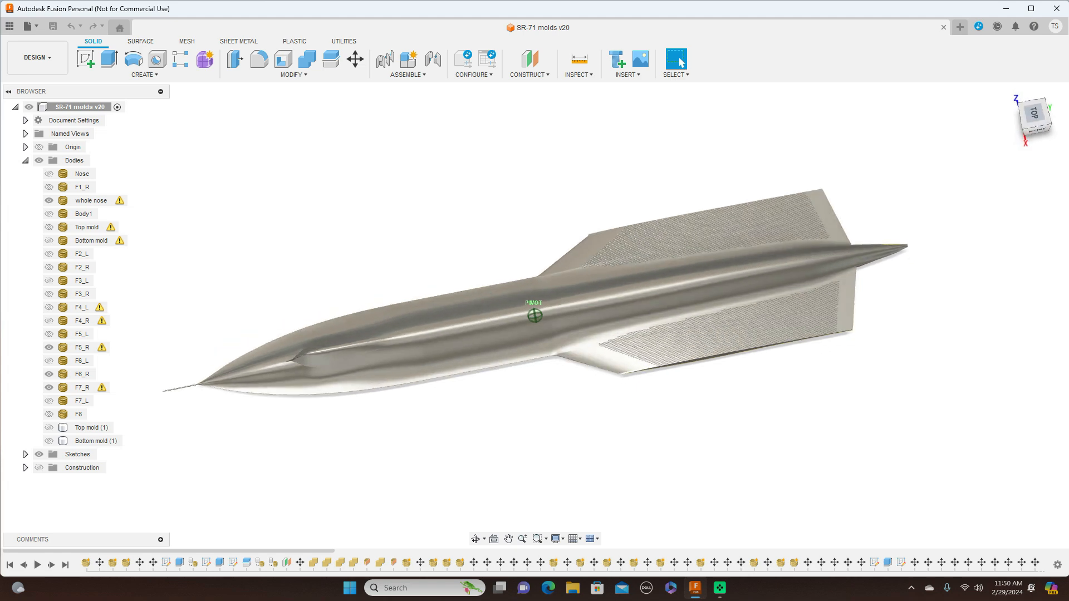
pyautogui.click(433, 361)
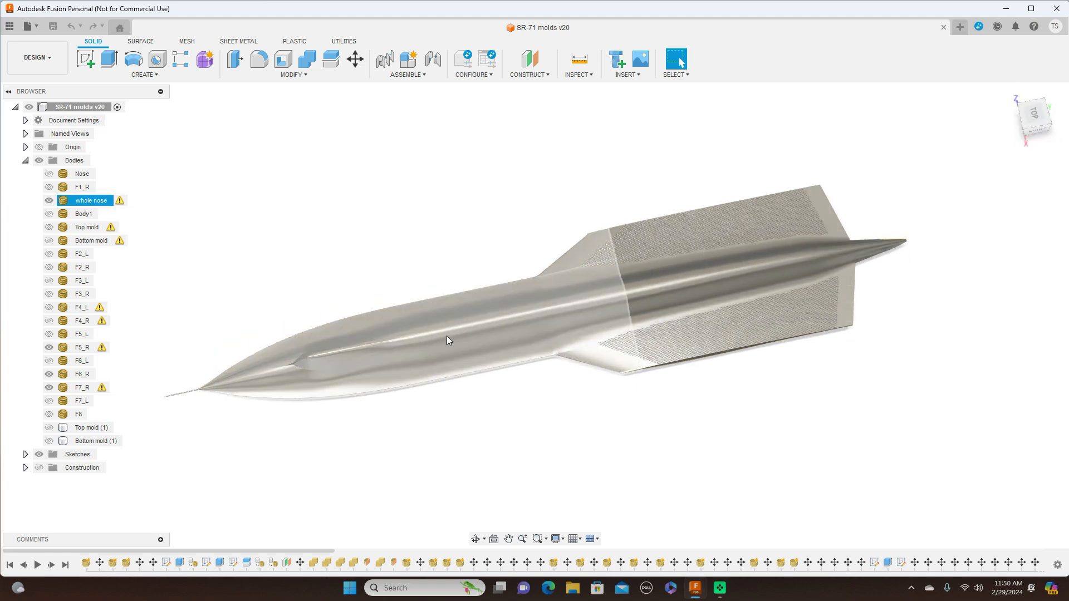
pyautogui.click(49, 201)
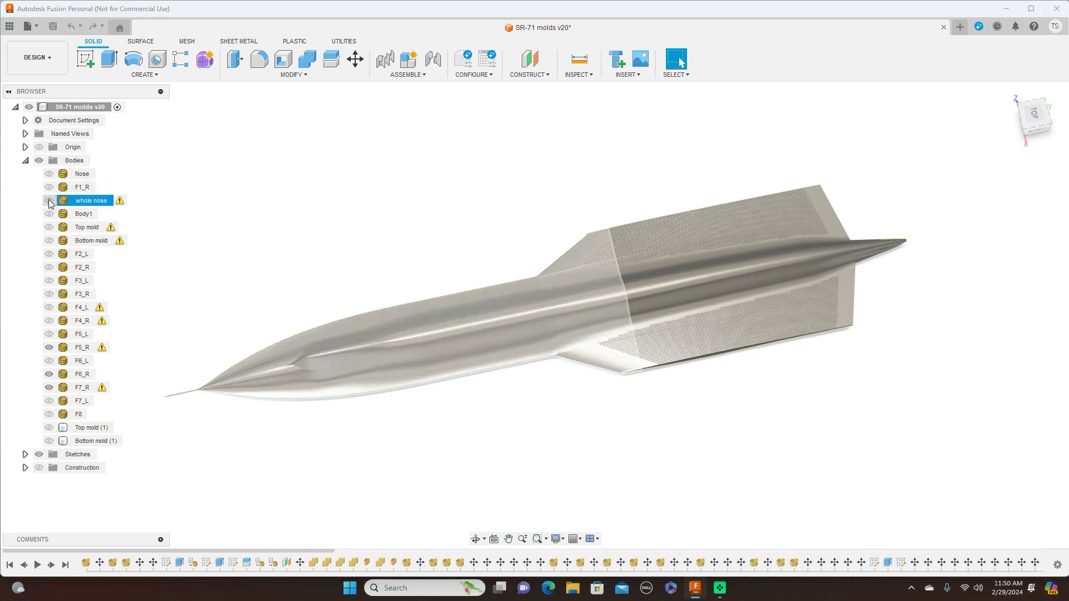
pyautogui.click(49, 201)
pyautogui.click(50, 213)
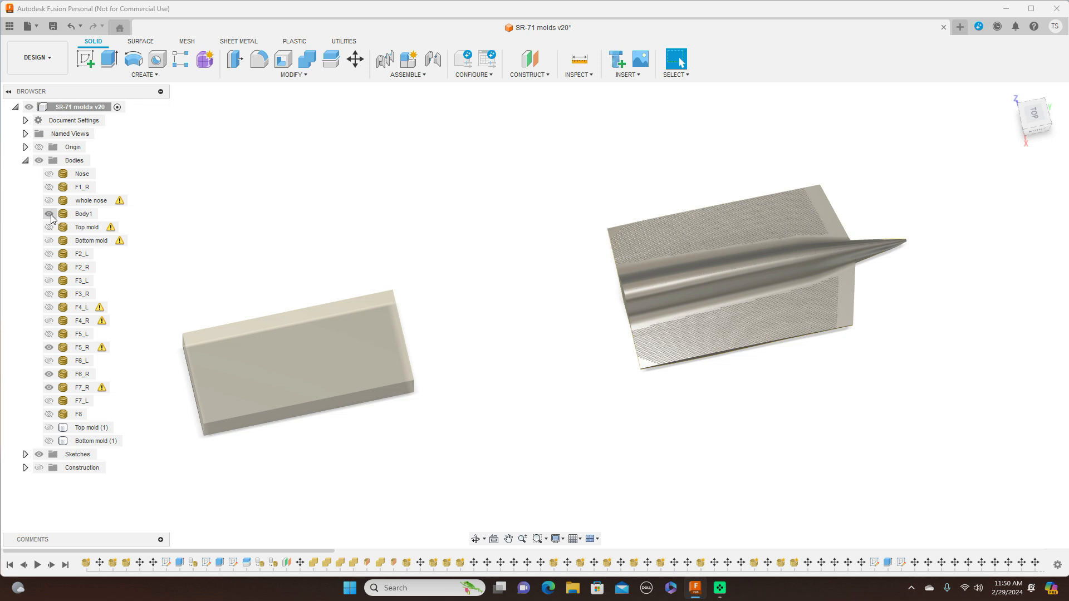
pyautogui.click(49, 214)
# Step: Show the fuselage section bodies F2_L, F2_R, F3_L, F3_R, F4_L and F4_R
pyautogui.click(49, 254)
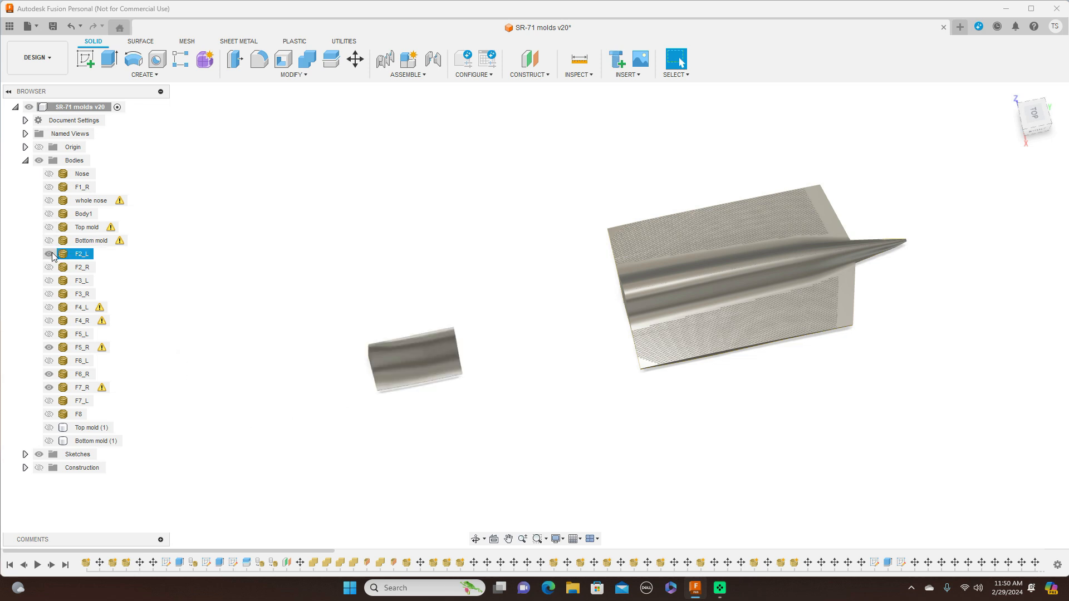
pyautogui.click(50, 268)
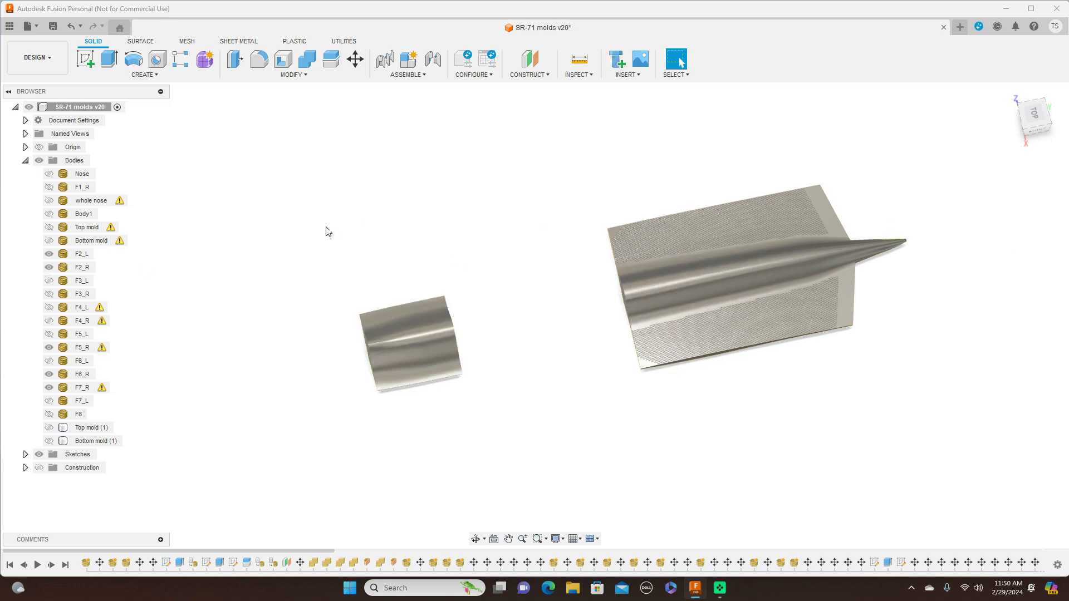
pyautogui.click(49, 281)
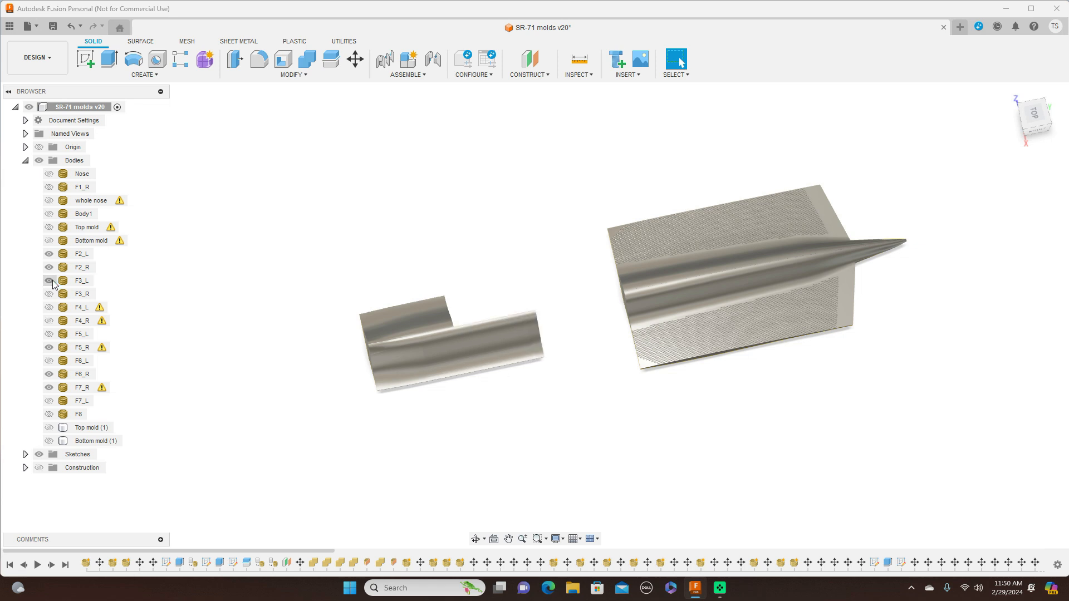
pyautogui.click(49, 294)
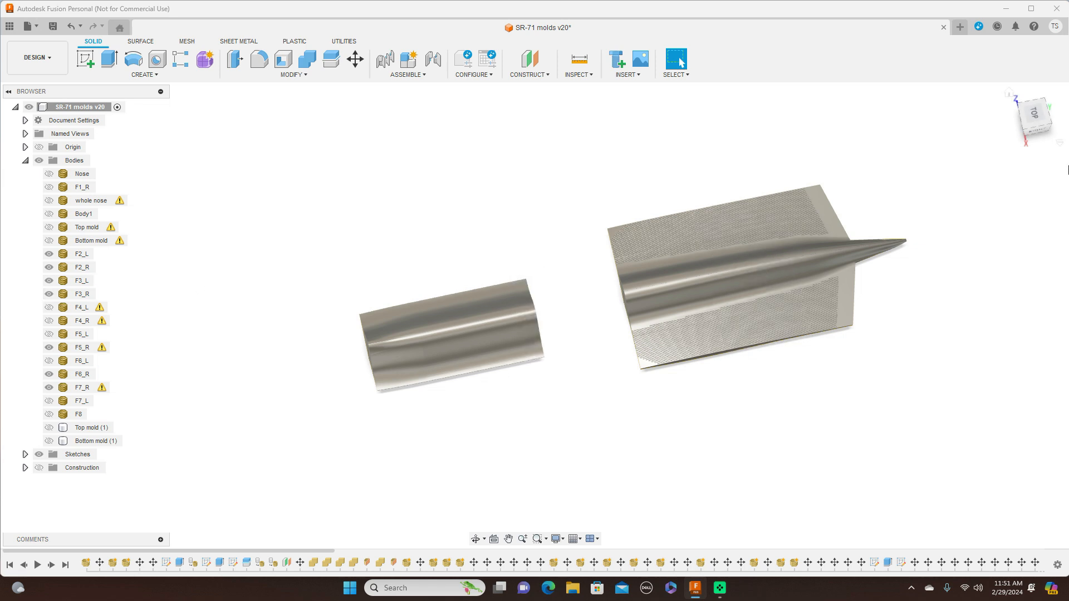
pyautogui.click(49, 307)
pyautogui.click(50, 321)
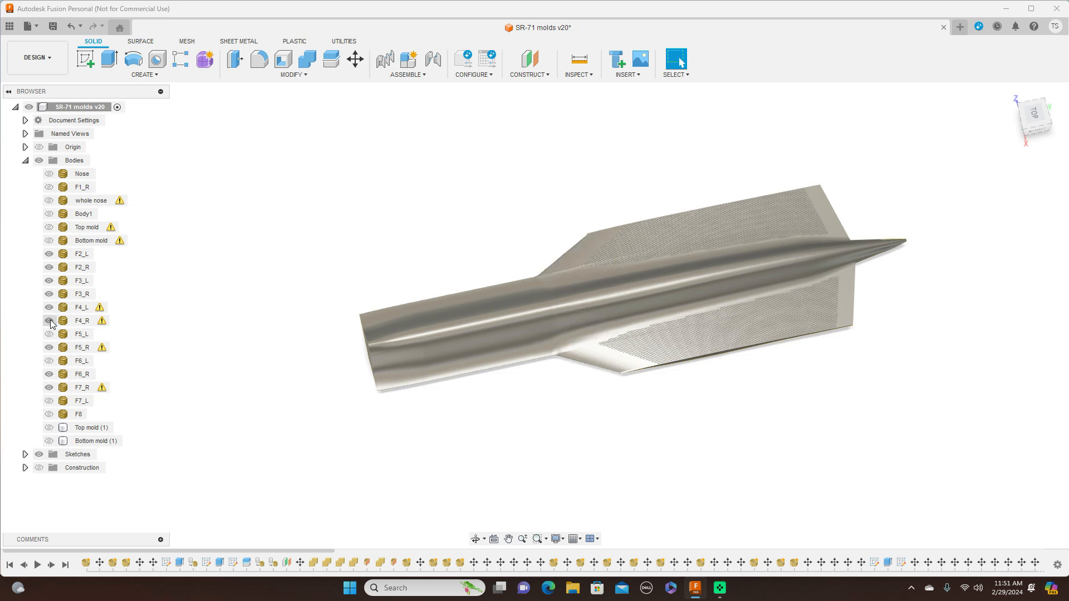
# Step: Hide the F2, F3 and F4 section bodies on both sides and show the whole nose body again
pyautogui.click(49, 321)
pyautogui.click(49, 307)
pyautogui.click(49, 294)
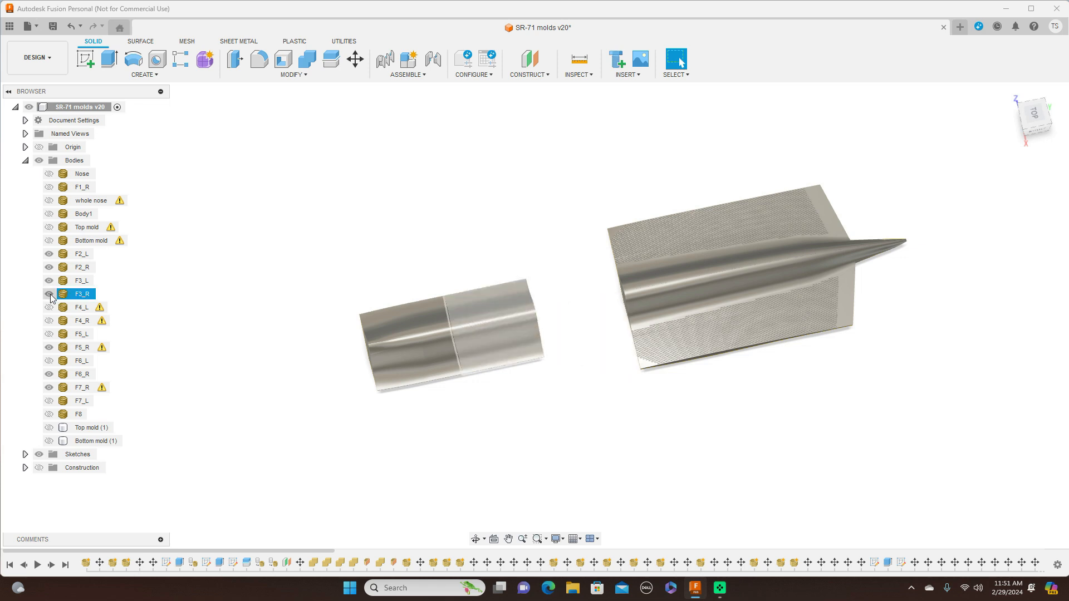
pyautogui.click(50, 280)
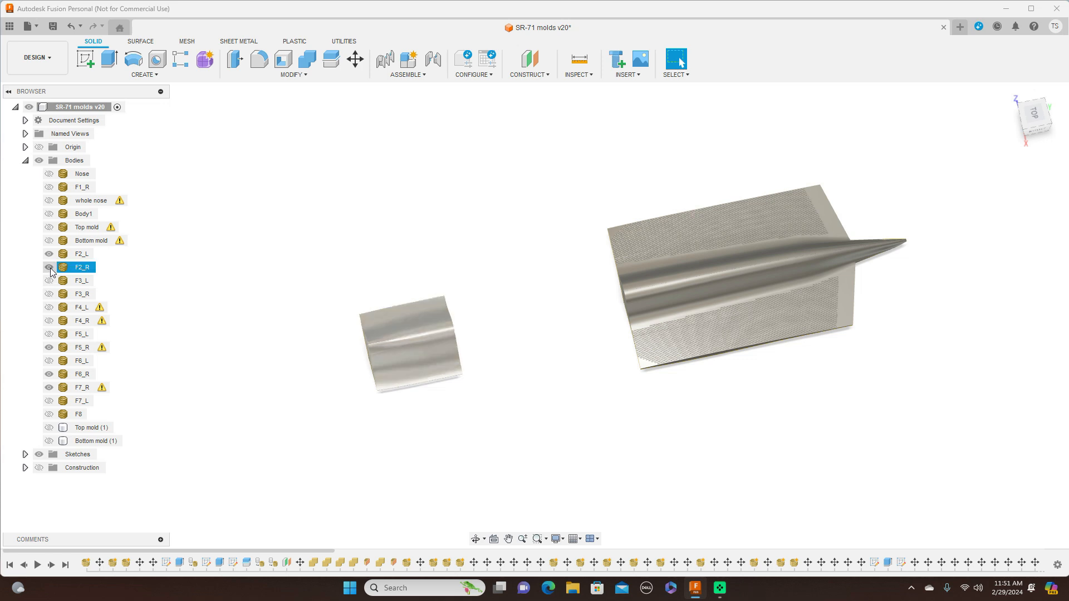
pyautogui.click(49, 268)
pyautogui.click(49, 254)
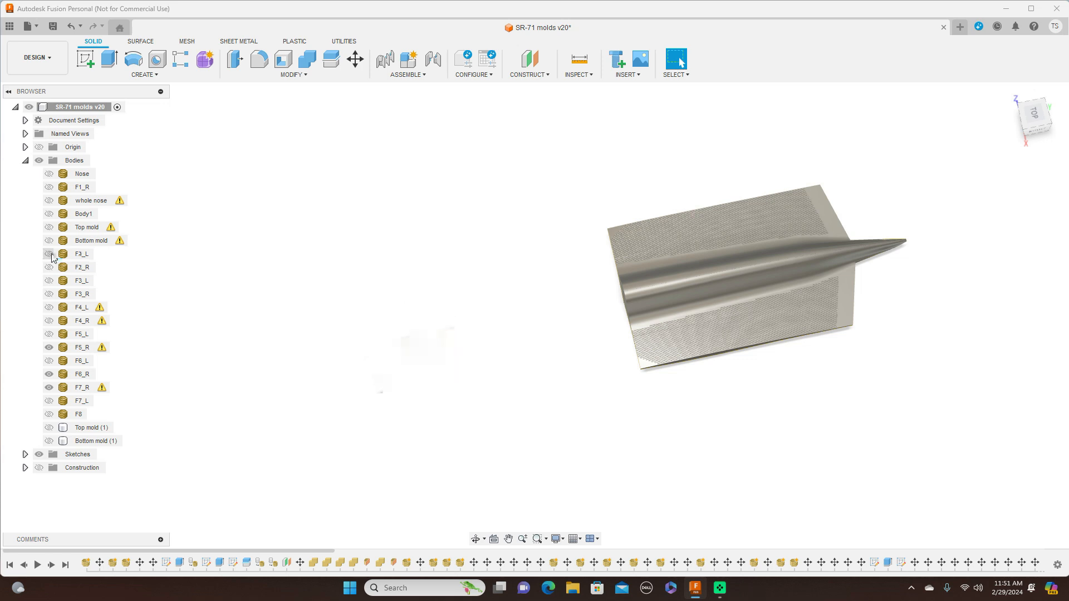
pyautogui.click(54, 201)
pyautogui.click(49, 201)
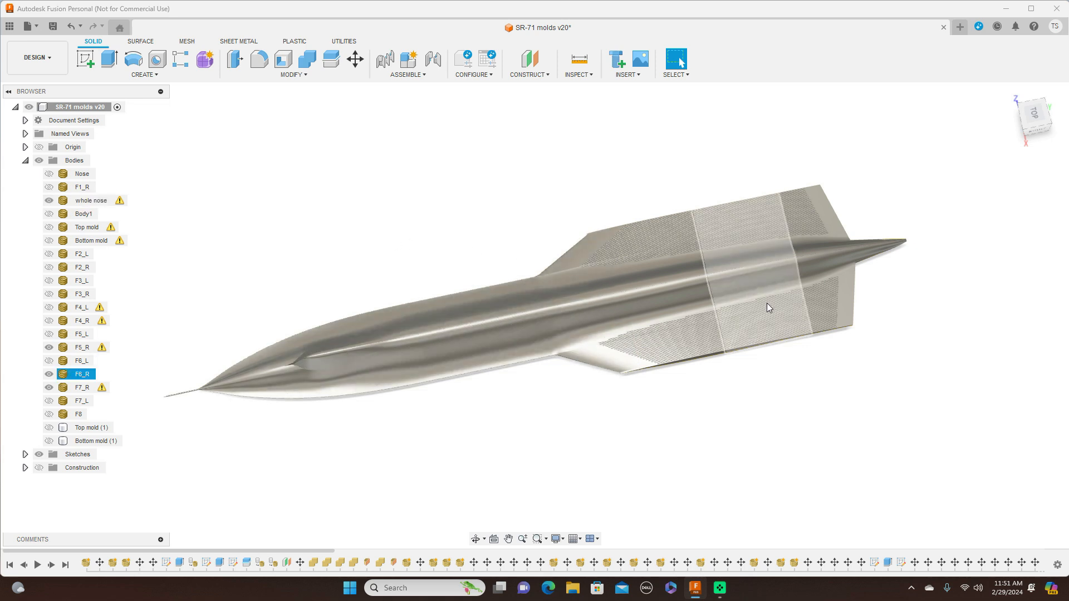
# Step: Examine the assembled aircraft from several angles, including the top, and close the design without saving the changes
pyautogui.click(1028, 129)
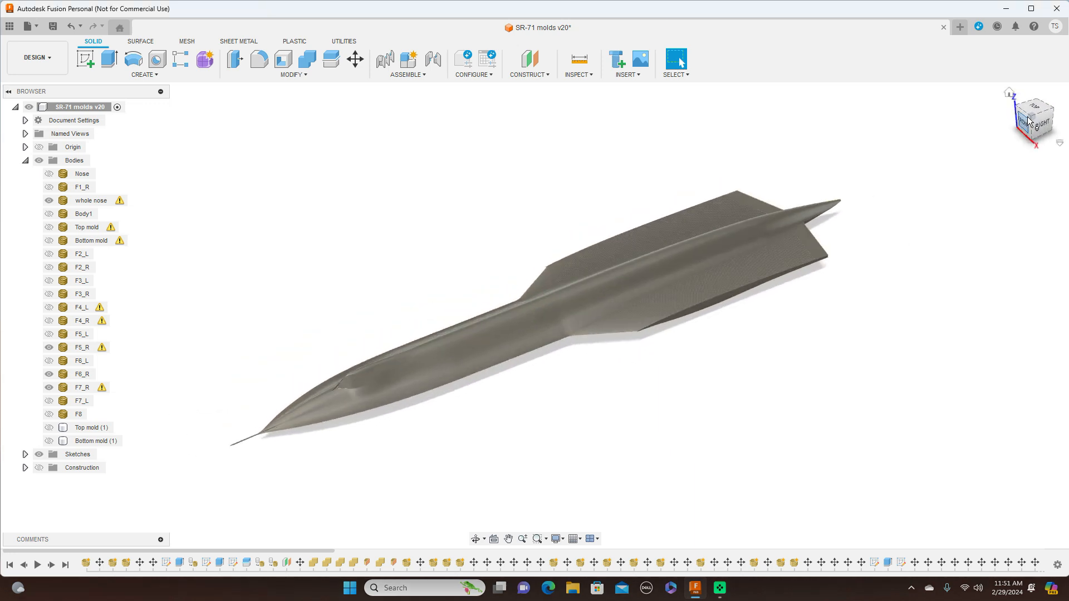
pyautogui.moveTo(1032, 116)
pyautogui.mouseDown()
pyautogui.moveTo(1030, 84)
pyautogui.moveTo(1063, 118)
pyautogui.moveTo(1067, 111)
pyautogui.moveTo(1063, 97)
pyautogui.moveTo(1042, 104)
pyautogui.moveTo(1026, 144)
pyautogui.moveTo(1039, 86)
pyautogui.moveTo(1036, 104)
pyautogui.mouseUp()
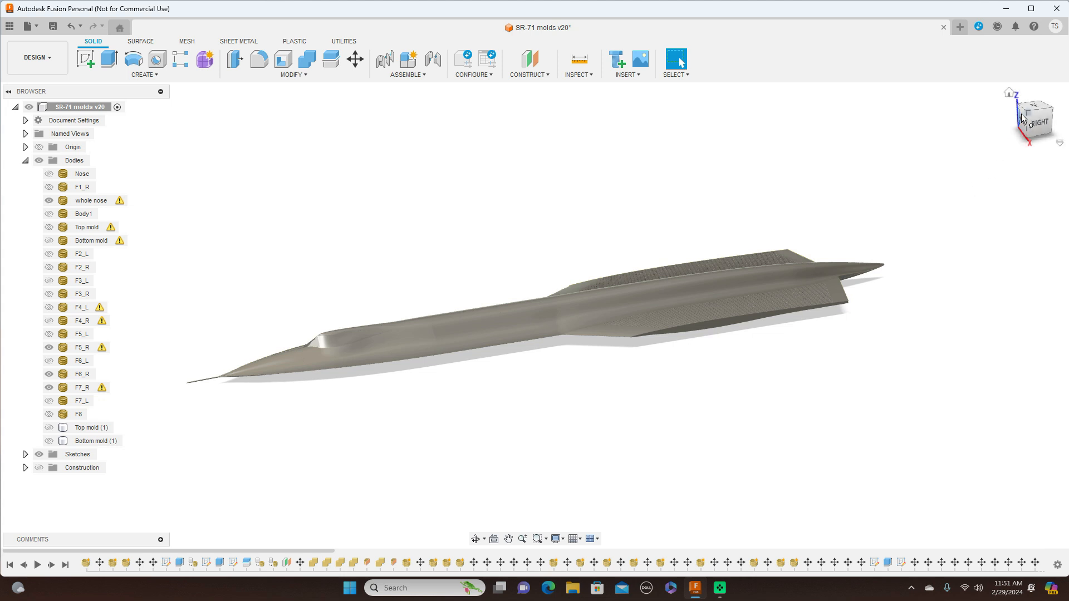
pyautogui.moveTo(1029, 116)
pyautogui.mouseDown()
pyautogui.moveTo(1052, 77)
pyautogui.moveTo(1065, 120)
pyautogui.moveTo(1029, 114)
pyautogui.mouseUp()
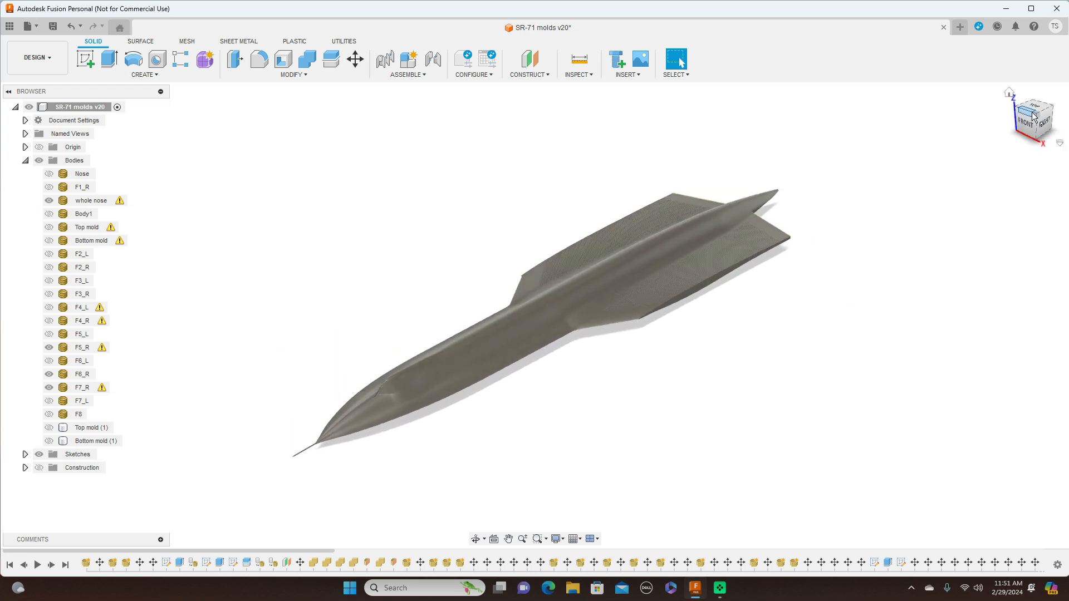
pyautogui.moveTo(1037, 117)
pyautogui.mouseDown()
pyautogui.moveTo(1043, 92)
pyautogui.moveTo(1006, 125)
pyautogui.moveTo(1039, 111)
pyautogui.mouseUp()
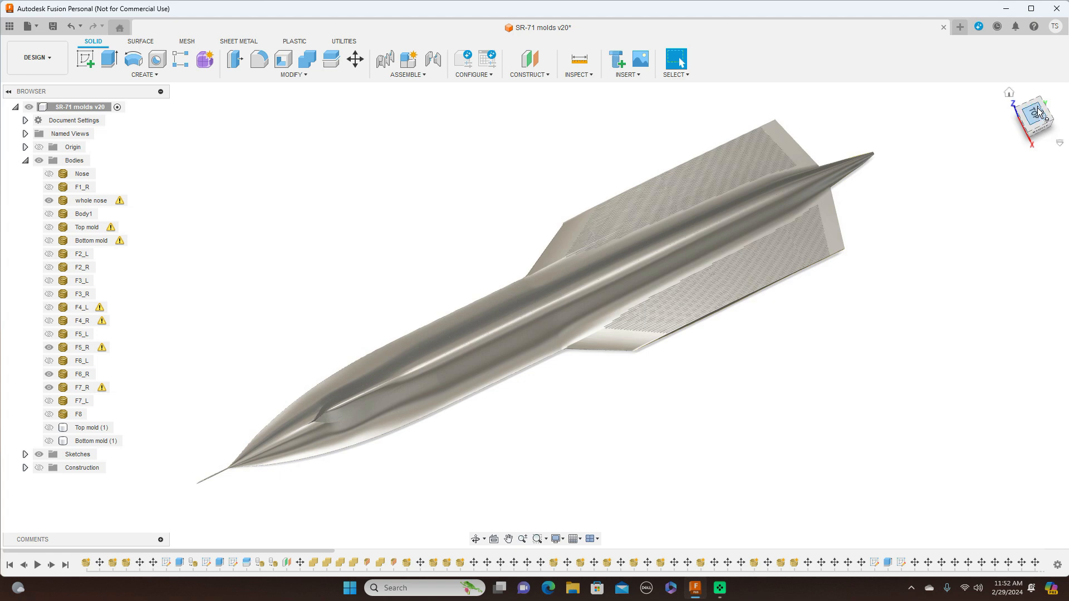
pyautogui.click(1036, 115)
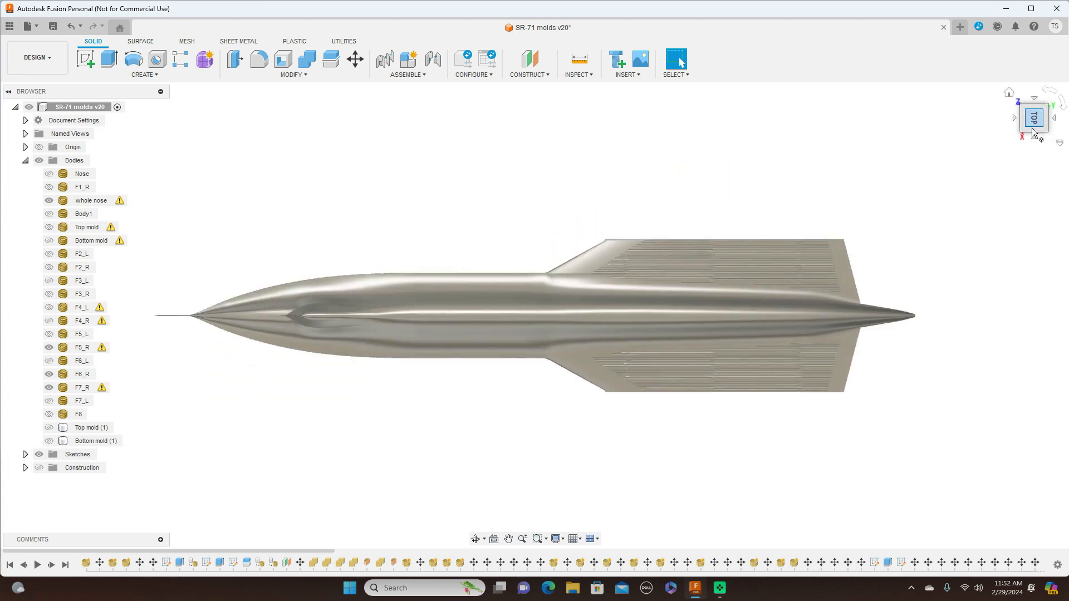
pyautogui.moveTo(1033, 124); pyautogui.dragTo(724, 261)
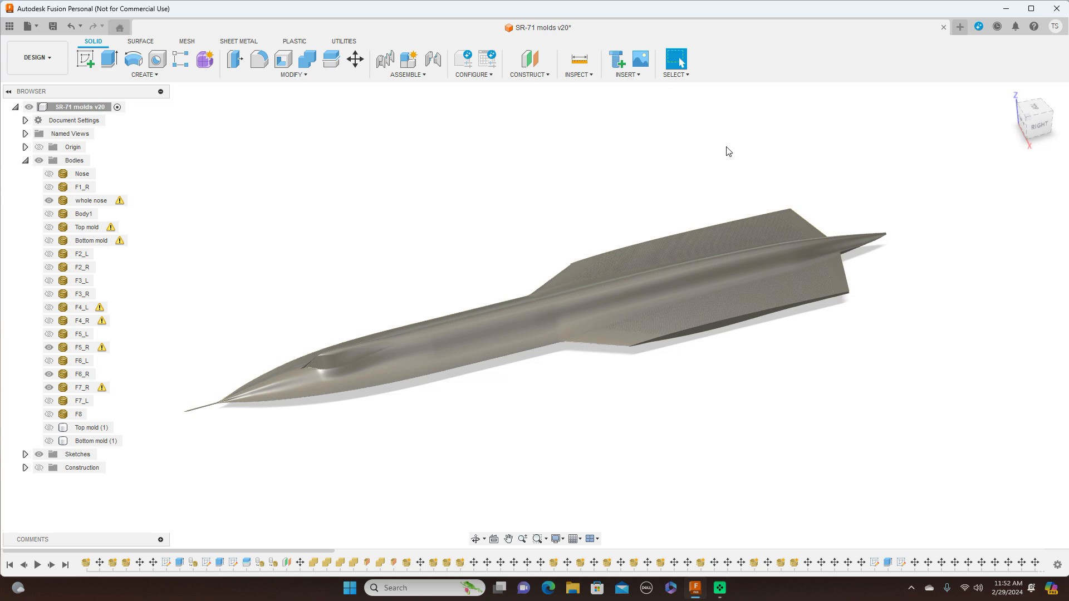
pyautogui.click(943, 28)
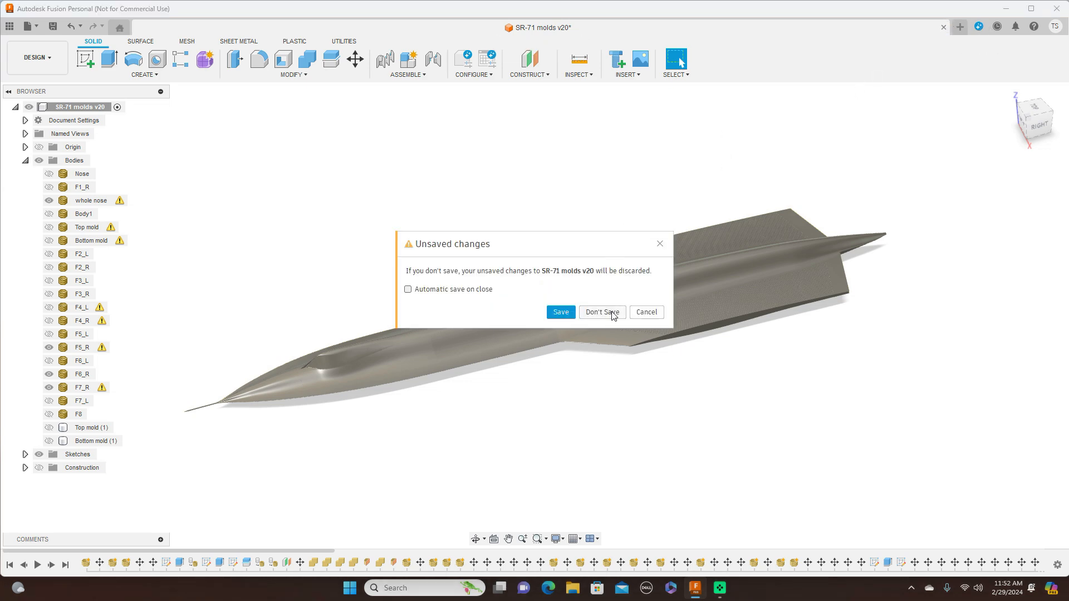
pyautogui.click(601, 312)
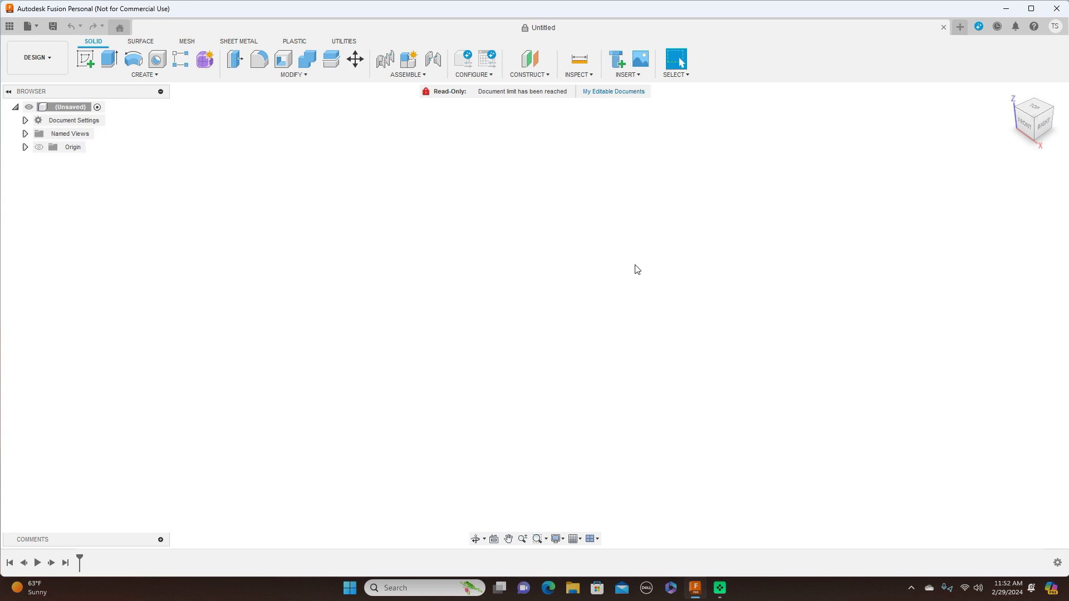
# Step: Insert the Nose mesh file from USB Drive (D:) into the empty design
pyautogui.click(642, 75)
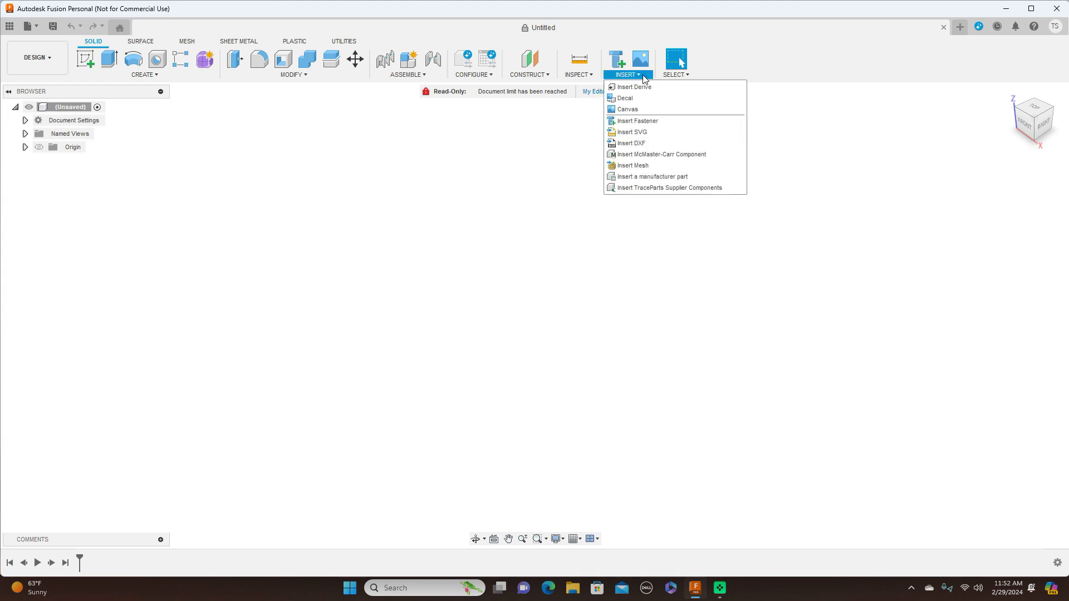
pyautogui.click(635, 165)
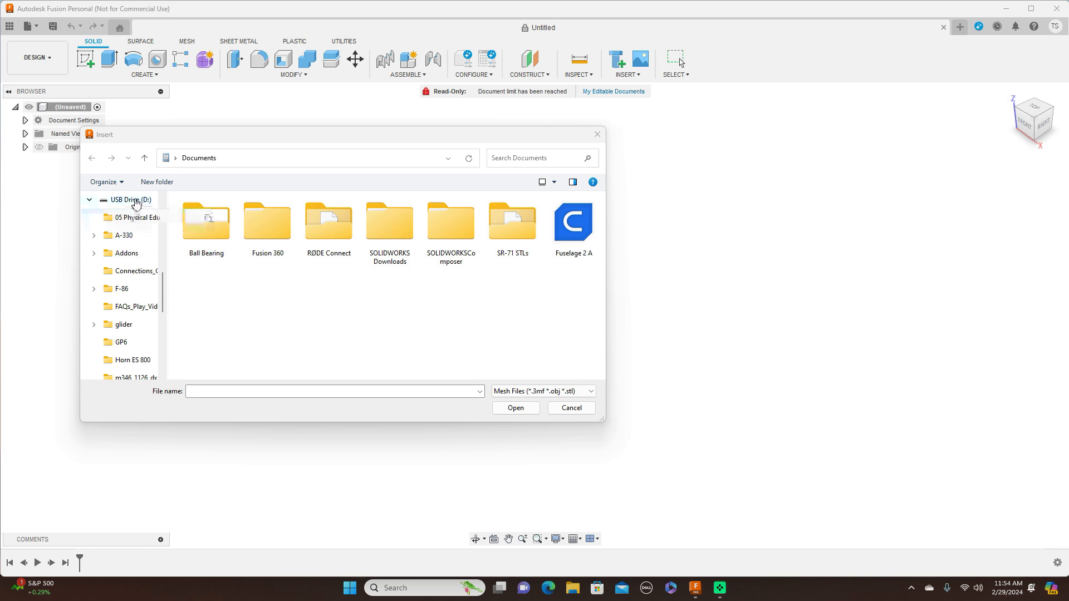
pyautogui.click(133, 201)
pyautogui.scroll(-12, 369, 246)
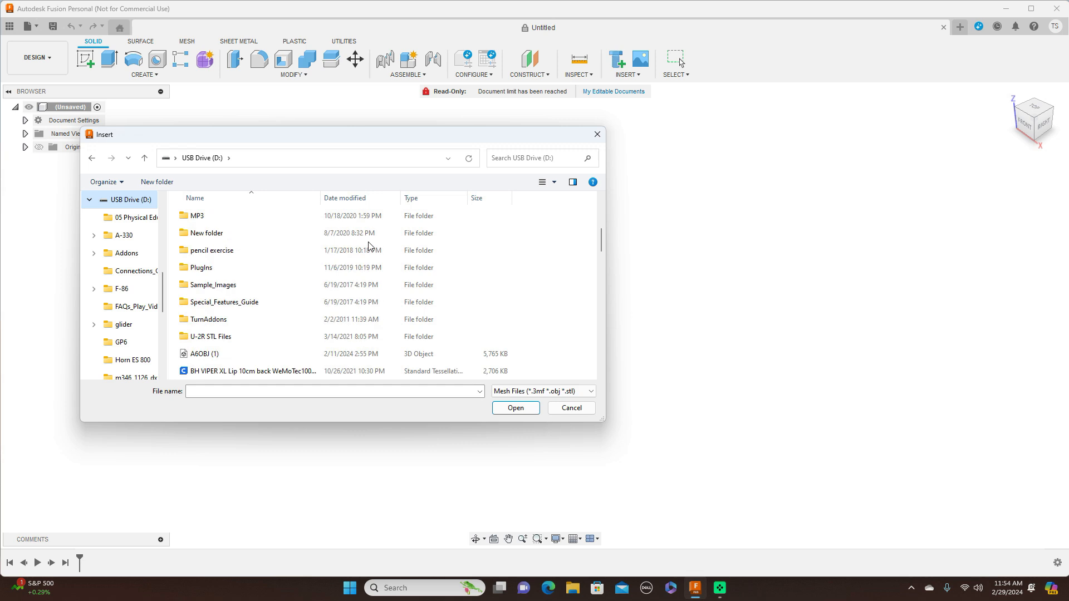
pyautogui.scroll(-3, 369, 246)
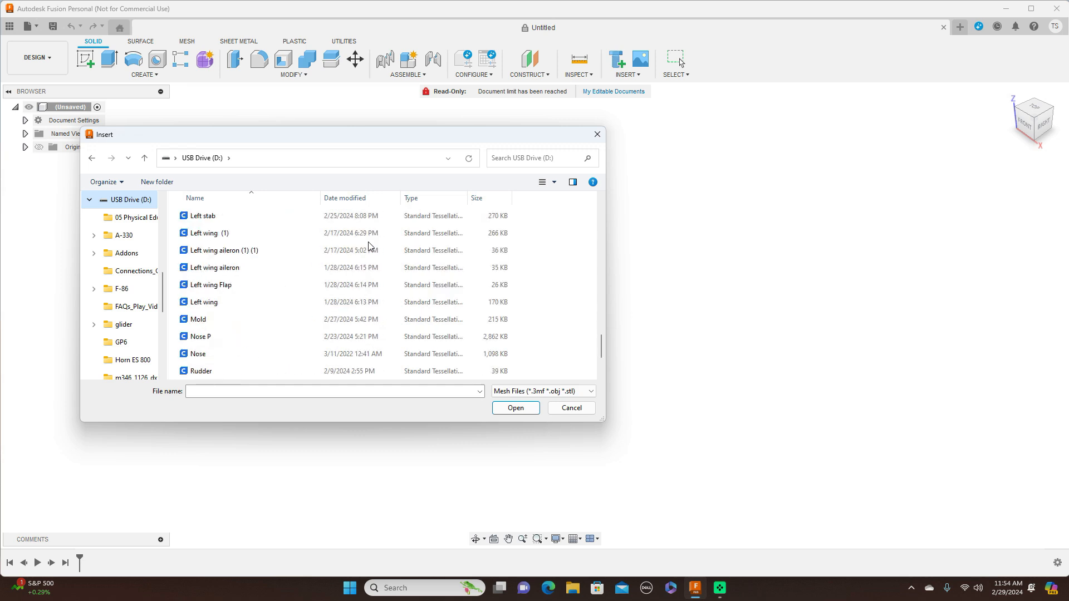
pyautogui.click(221, 356)
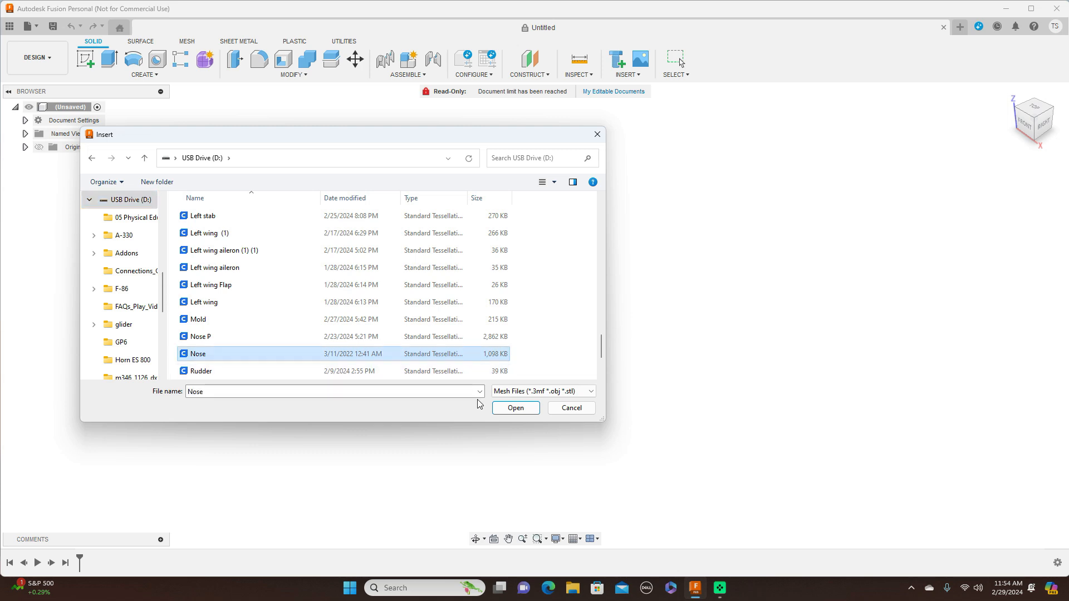
pyautogui.click(503, 411)
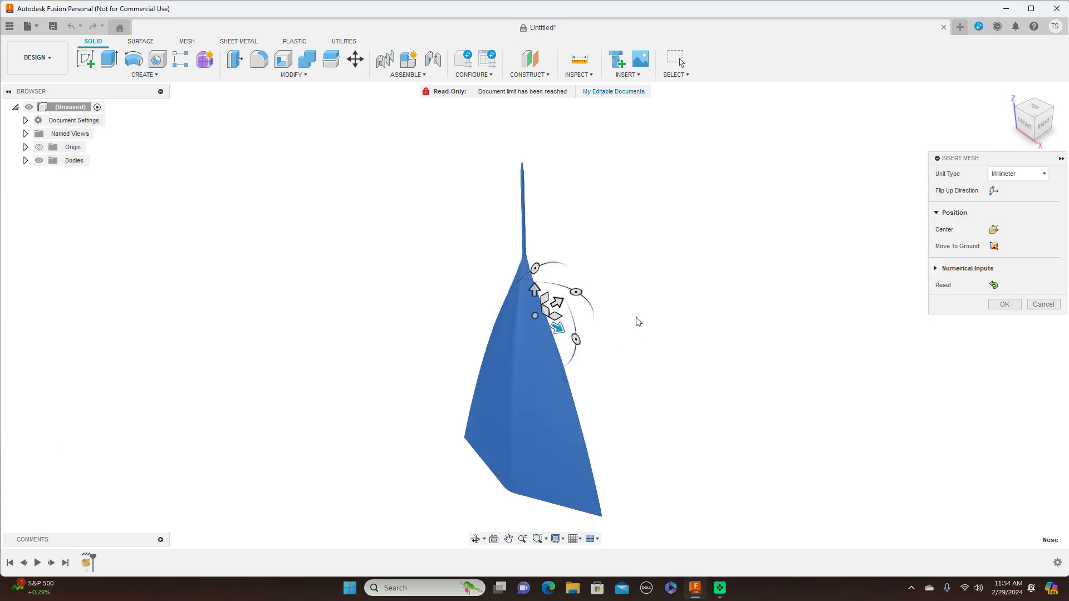
# Step: Rotate the inserted nose mesh 90 degrees in the right view so it lies horizontally, and show the origin
pyautogui.click(1046, 129)
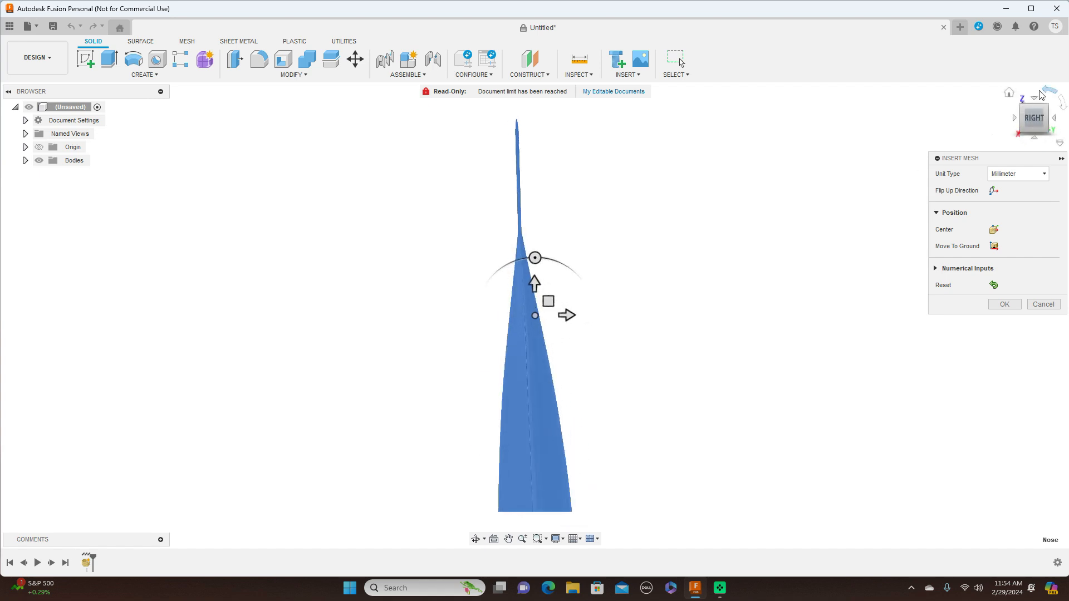
pyautogui.moveTo(534, 258); pyautogui.dragTo(427, 319)
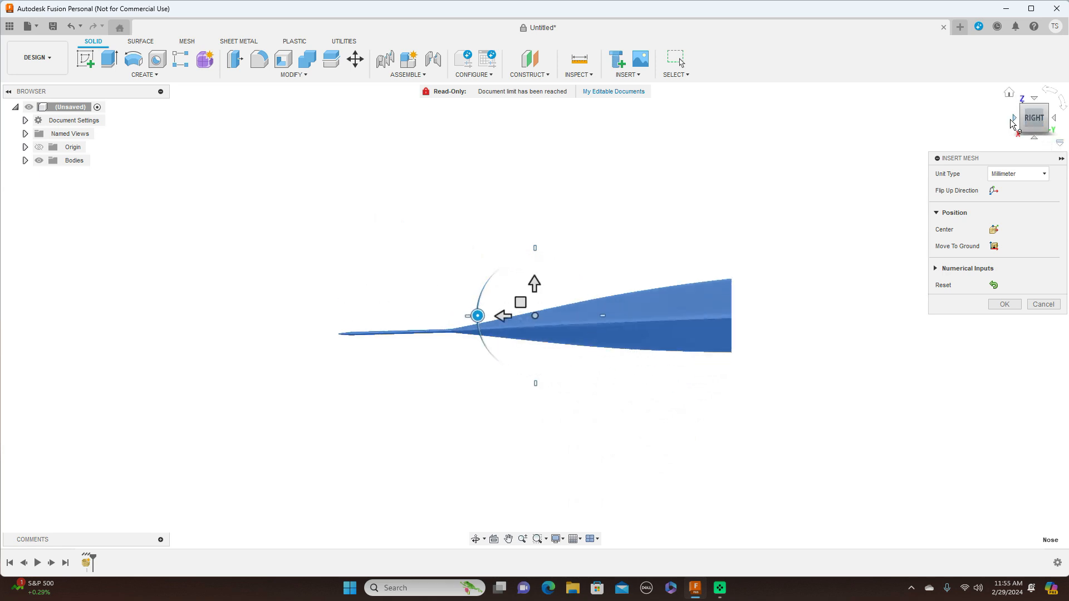
pyautogui.click(39, 147)
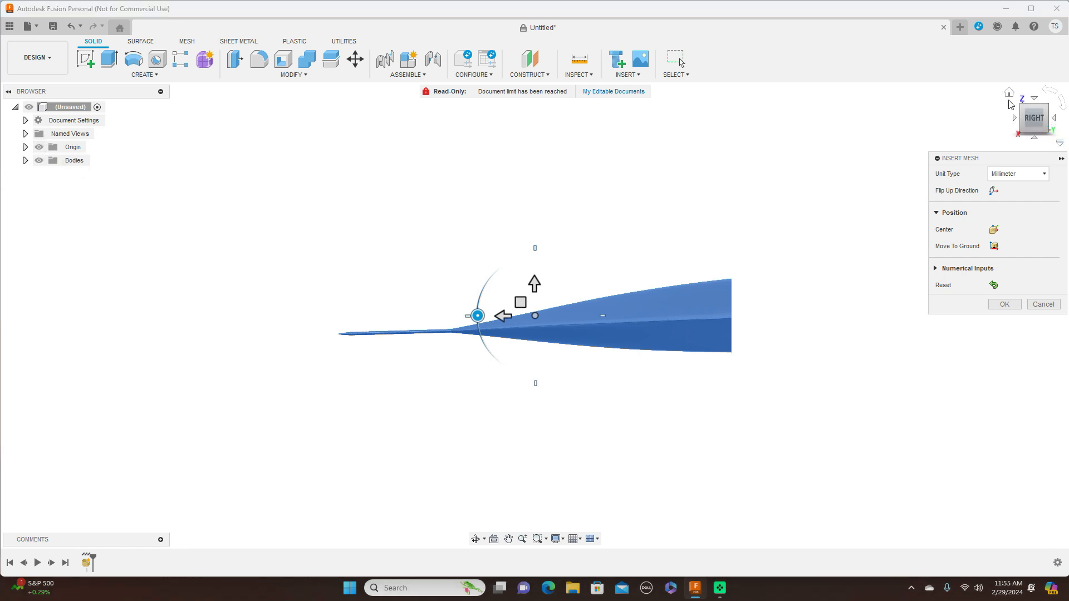
# Step: Check the rotated nose mesh in the front view and accept its placement
pyautogui.click(1015, 119)
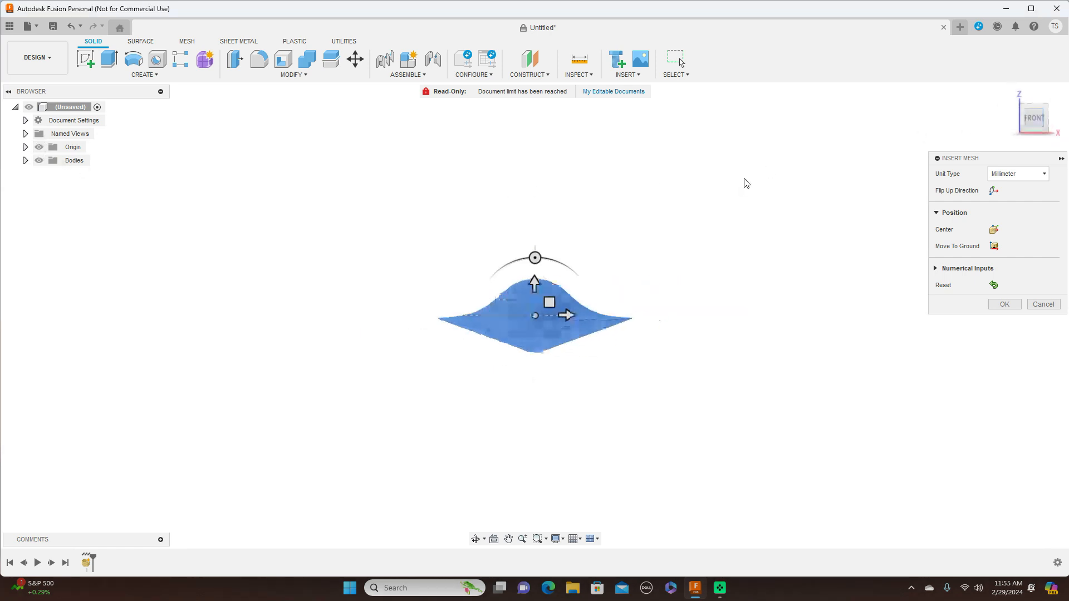
pyautogui.scroll(-5, 734, 194)
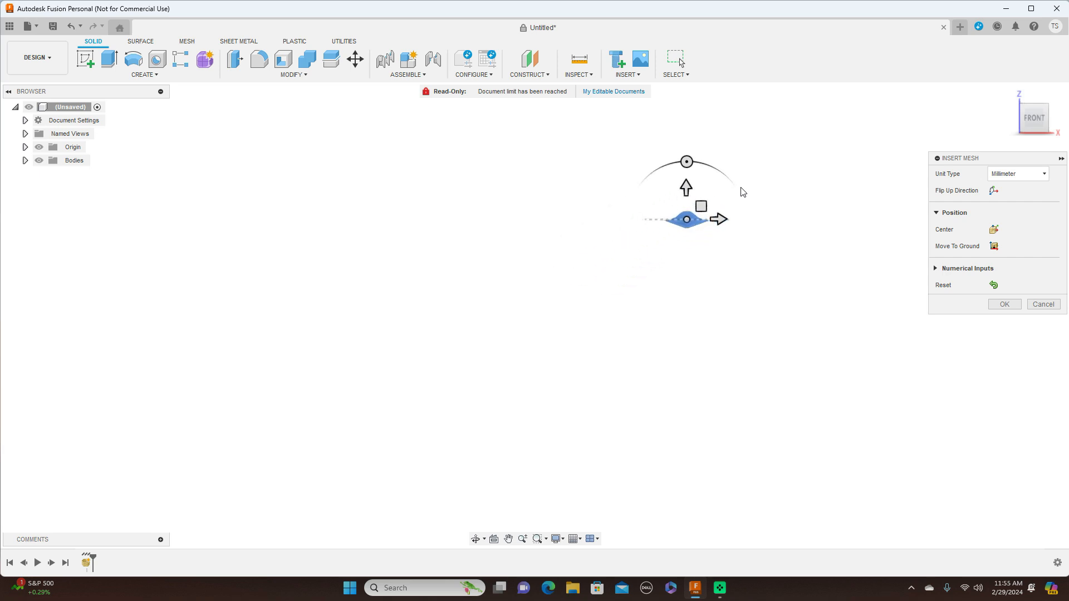
pyautogui.moveTo(783, 205); pyautogui.dragTo(699, 322, button='middle')
pyautogui.scroll(-3, 699, 320)
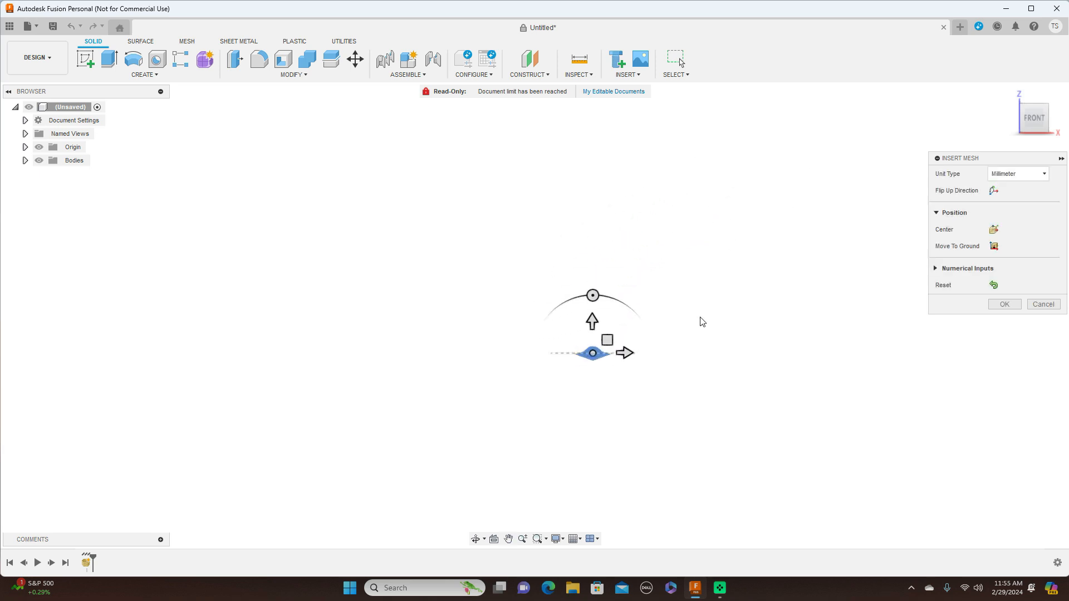
pyautogui.scroll(5, 781, 326)
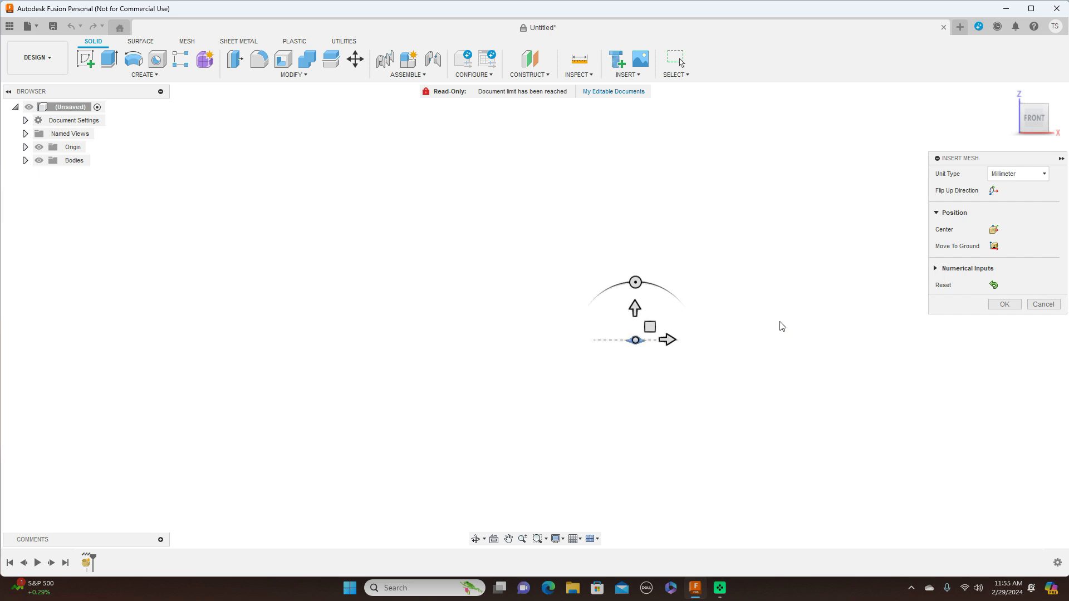
pyautogui.scroll(3, 749, 327)
pyautogui.moveTo(431, 309); pyautogui.dragTo(738, 226, button='middle')
pyautogui.scroll(3, 713, 254)
pyautogui.moveTo(633, 284); pyautogui.dragTo(776, 241, button='middle')
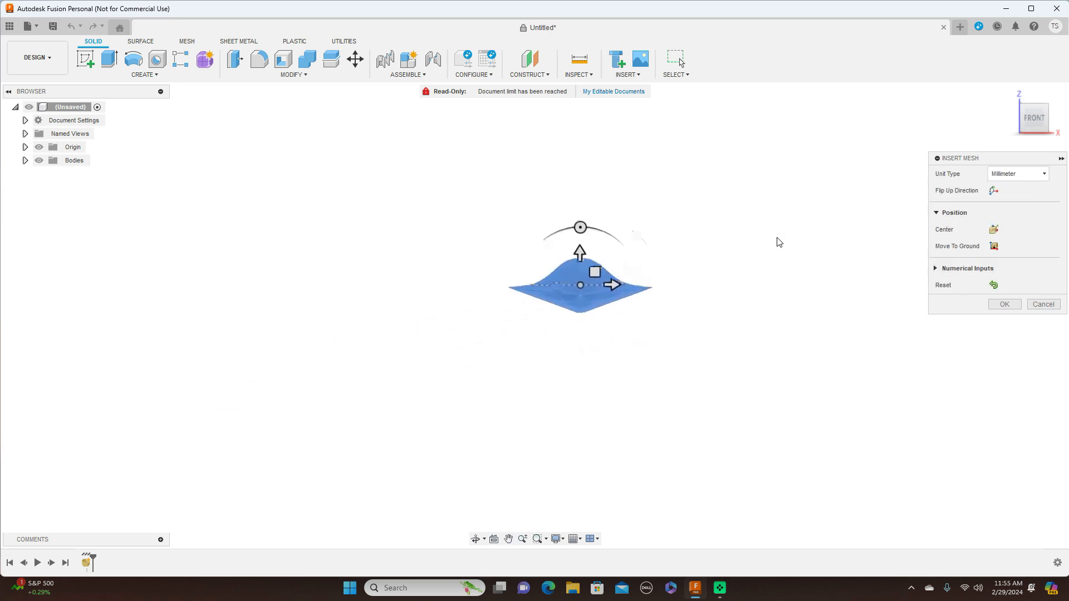
pyautogui.scroll(2, 778, 243)
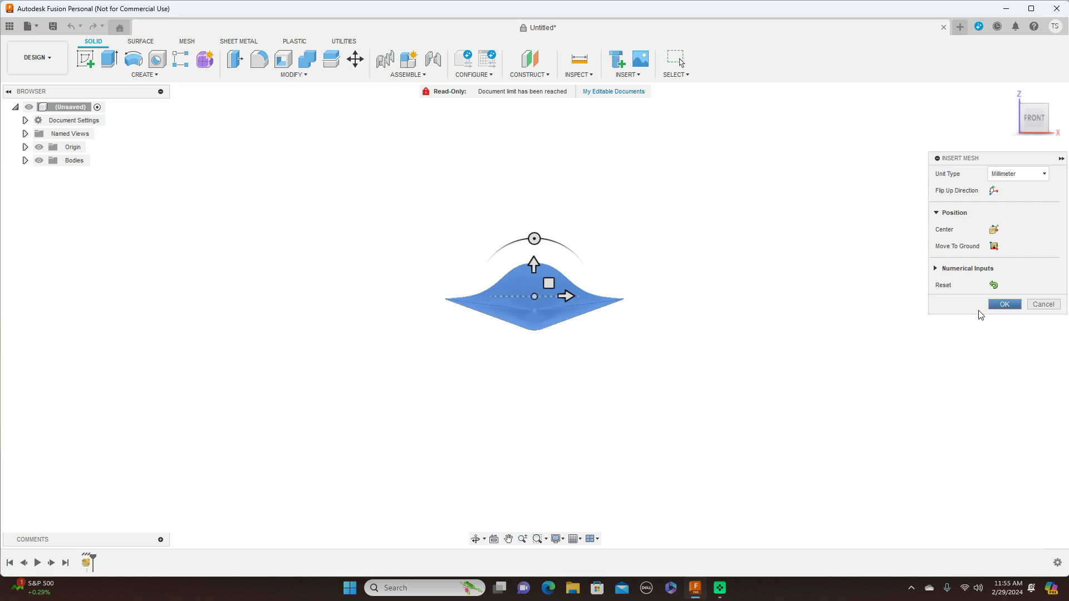
pyautogui.scroll(1, 753, 319)
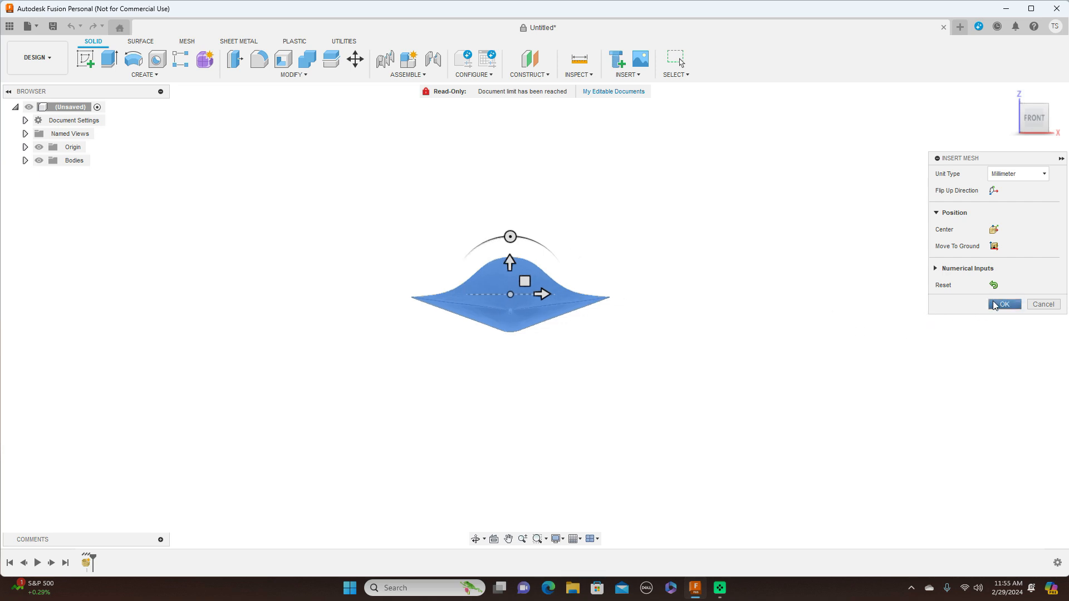
pyautogui.click(1002, 304)
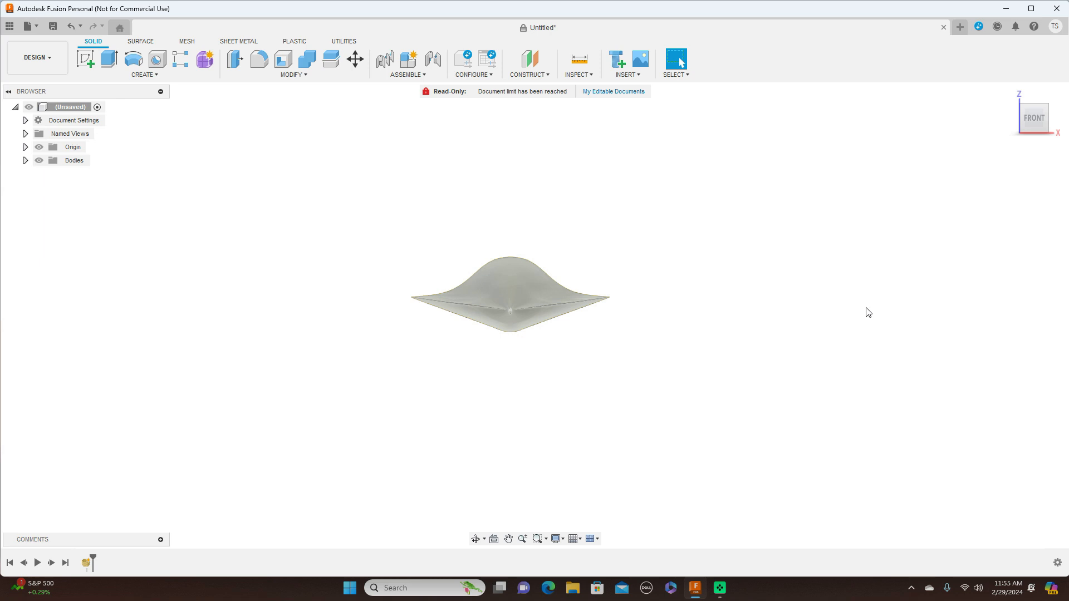
# Step: Insert the F1_L mesh file from USB Drive (D:) into the design with the nose
pyautogui.scroll(-5, 866, 308)
pyautogui.moveTo(1044, 127)
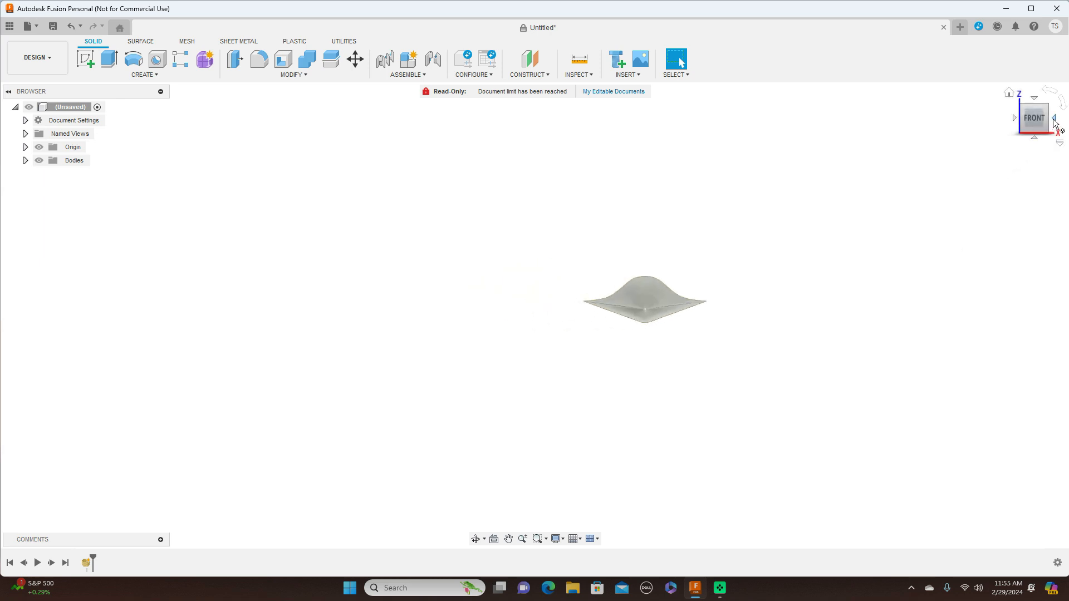
pyautogui.click(1054, 119)
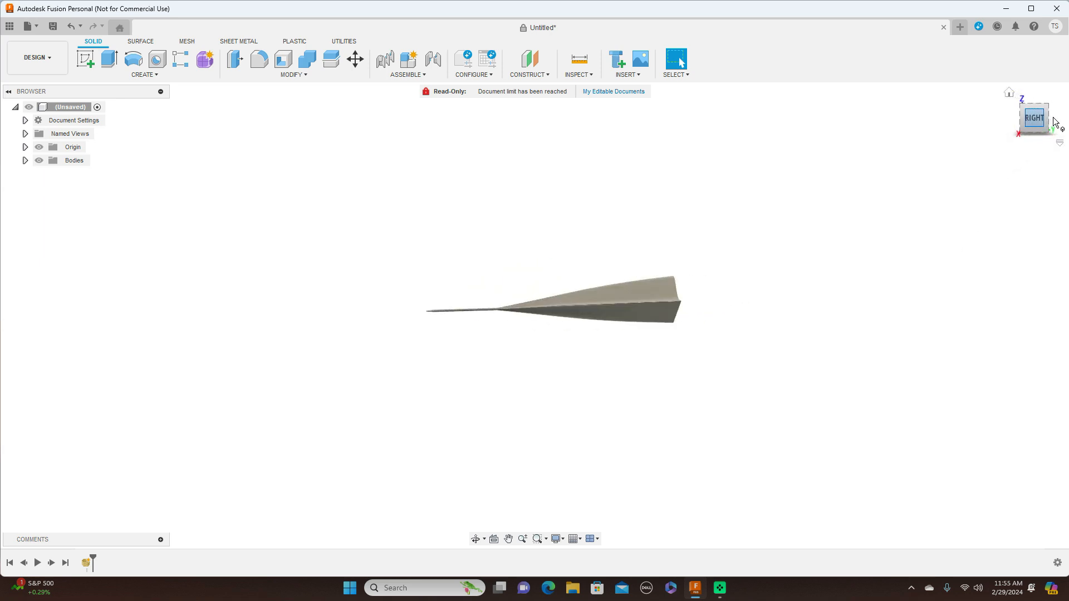
pyautogui.click(1014, 119)
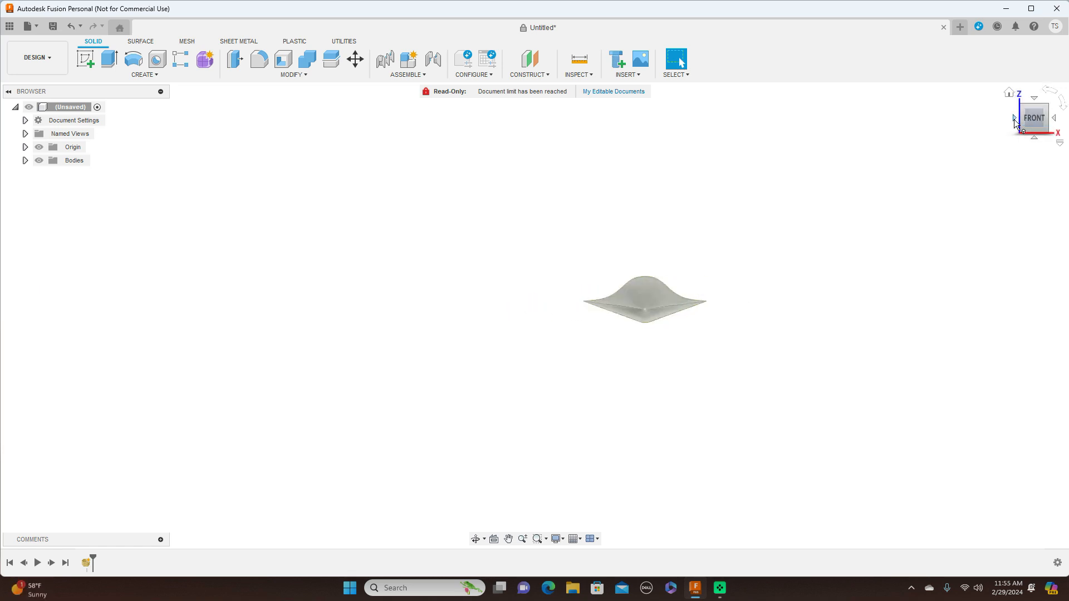
pyautogui.click(1054, 120)
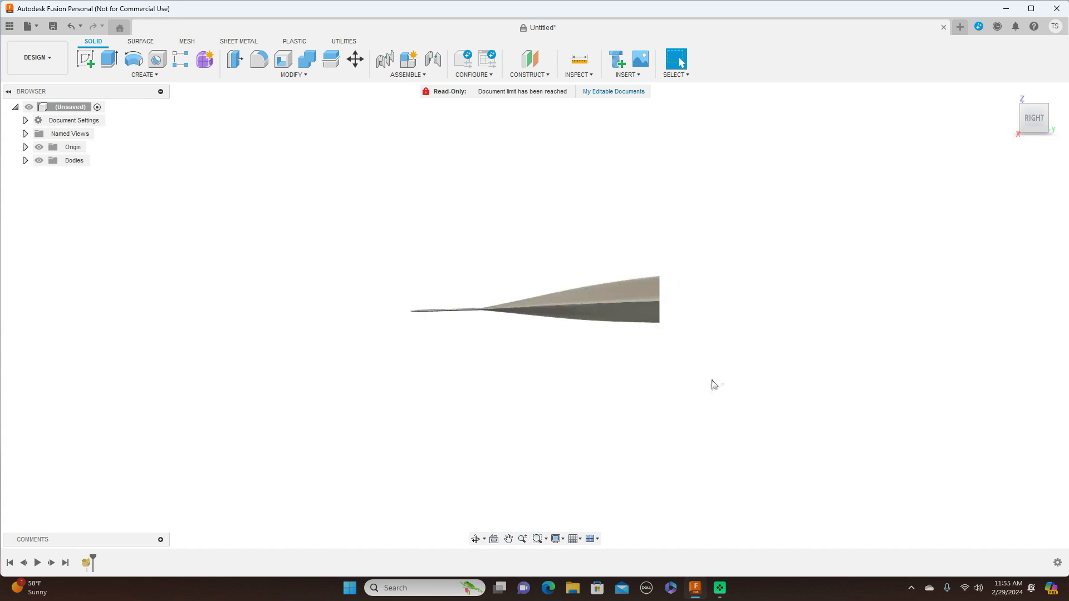
pyautogui.click(638, 76)
pyautogui.click(651, 166)
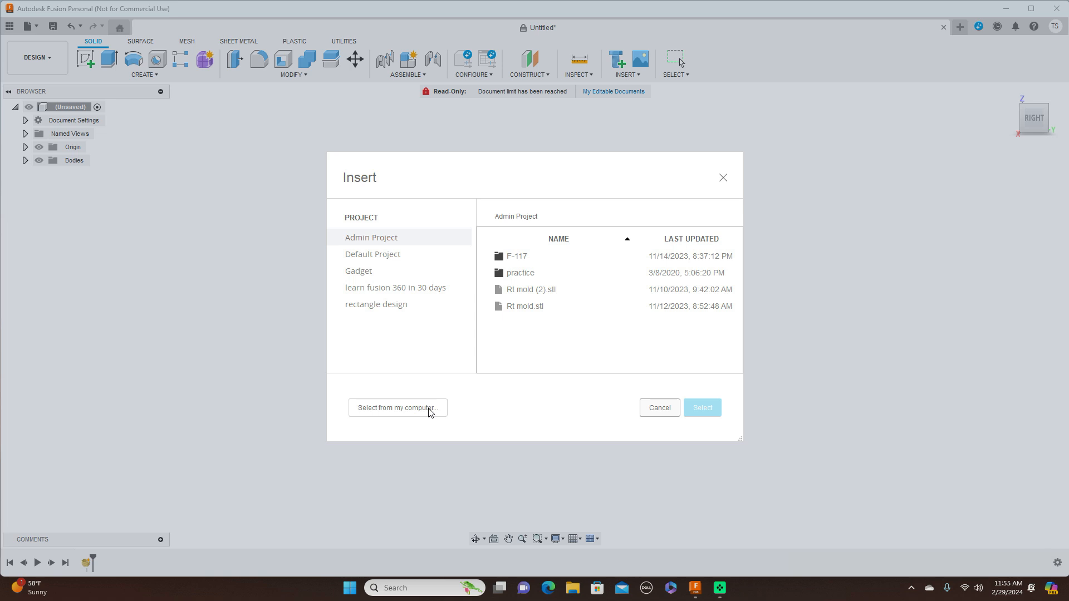
pyautogui.click(429, 409)
pyautogui.scroll(-12, 245, 303)
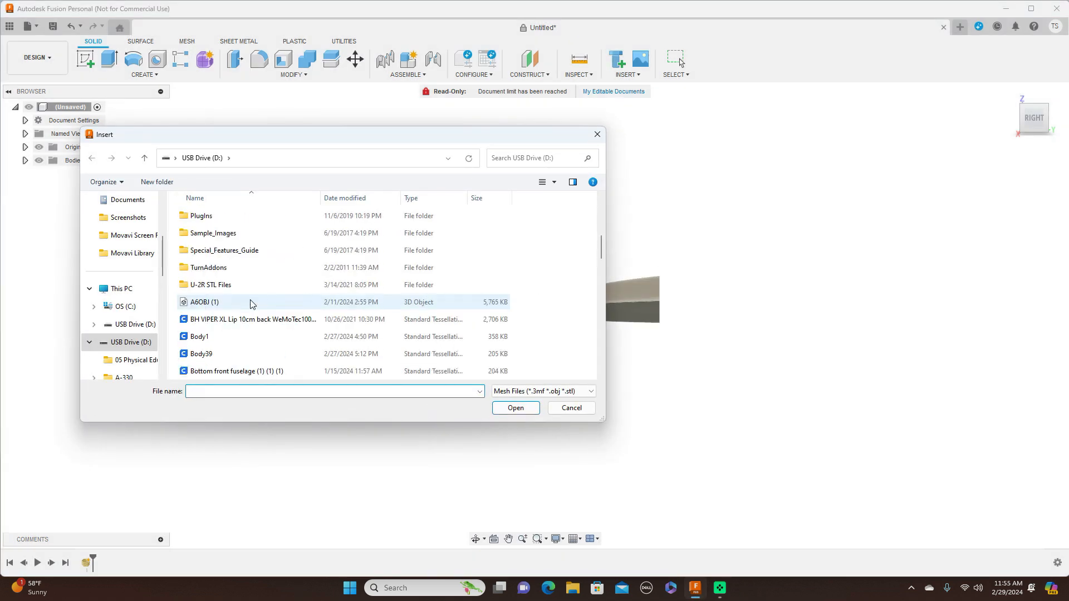
pyautogui.scroll(1, 249, 303)
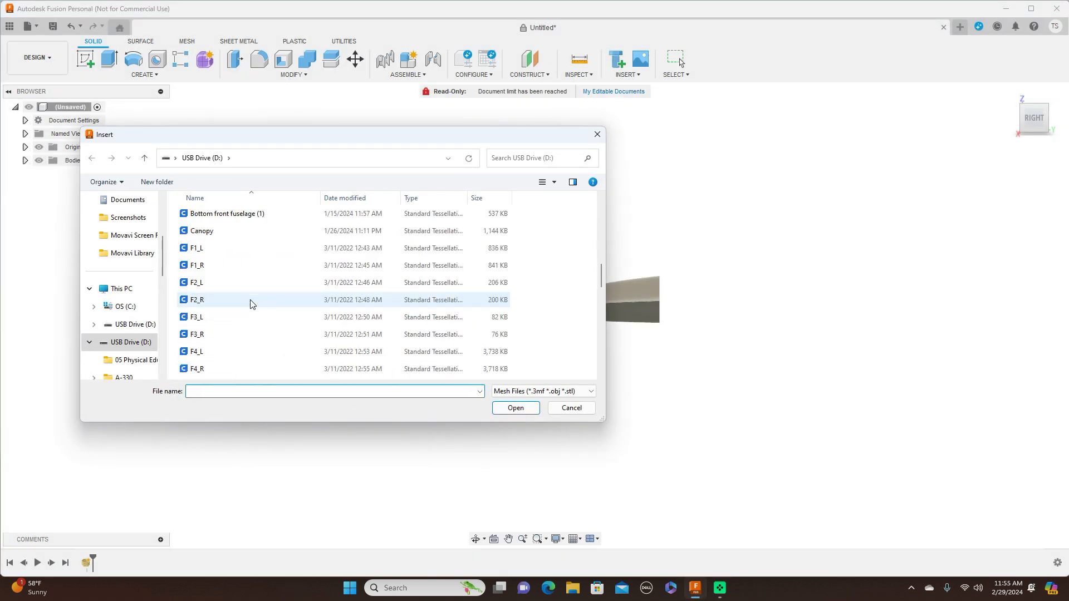
pyautogui.click(239, 249)
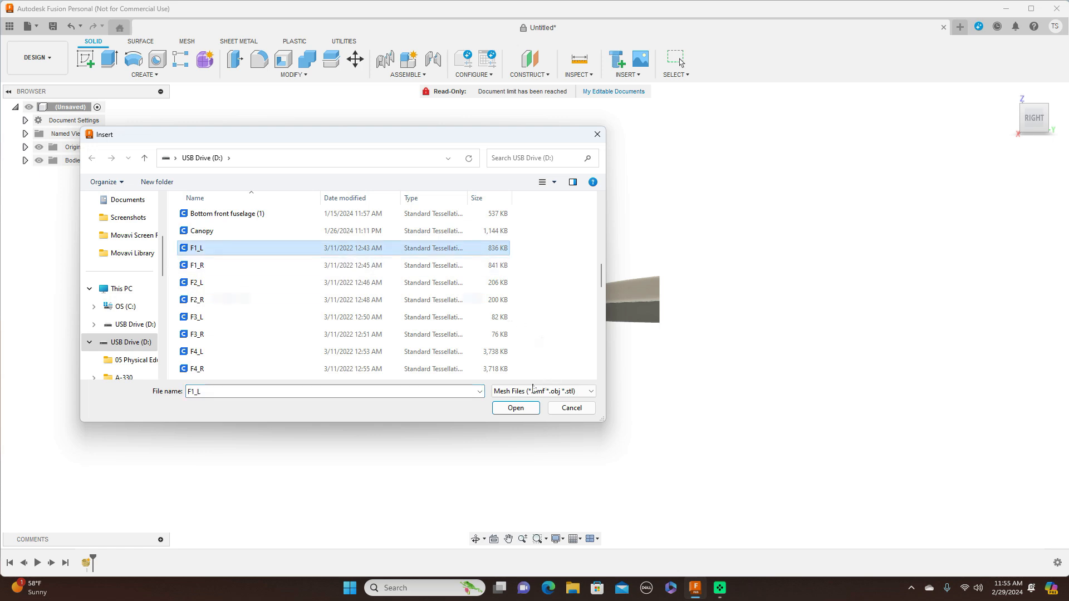
pyautogui.click(523, 408)
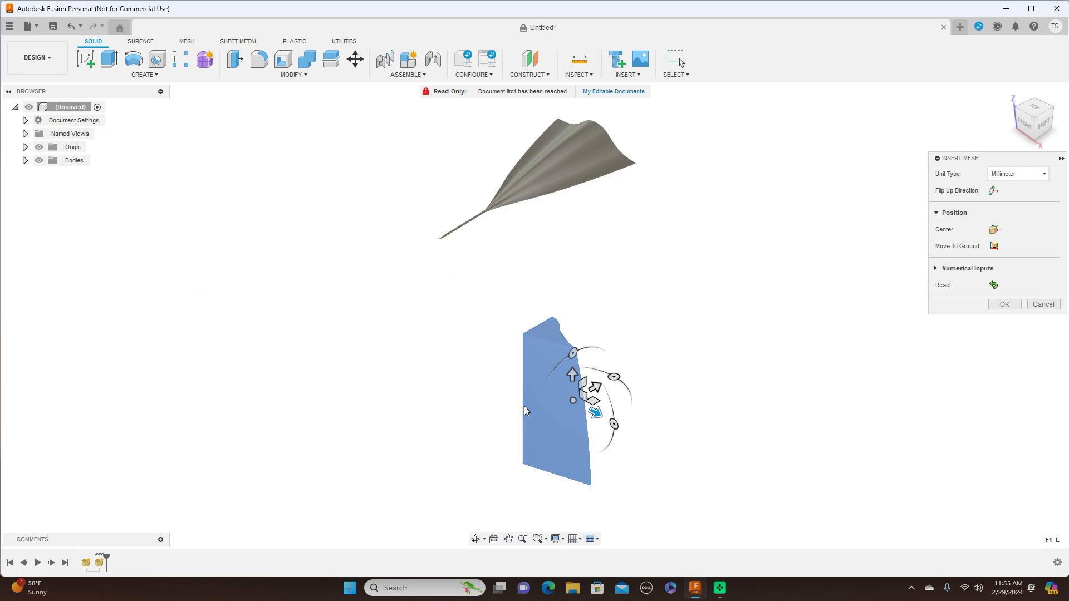
# Step: Rotate the F1_L mesh 90 degrees in the right view so it lies horizontally with its cockpit slope facing forward
pyautogui.click(1044, 124)
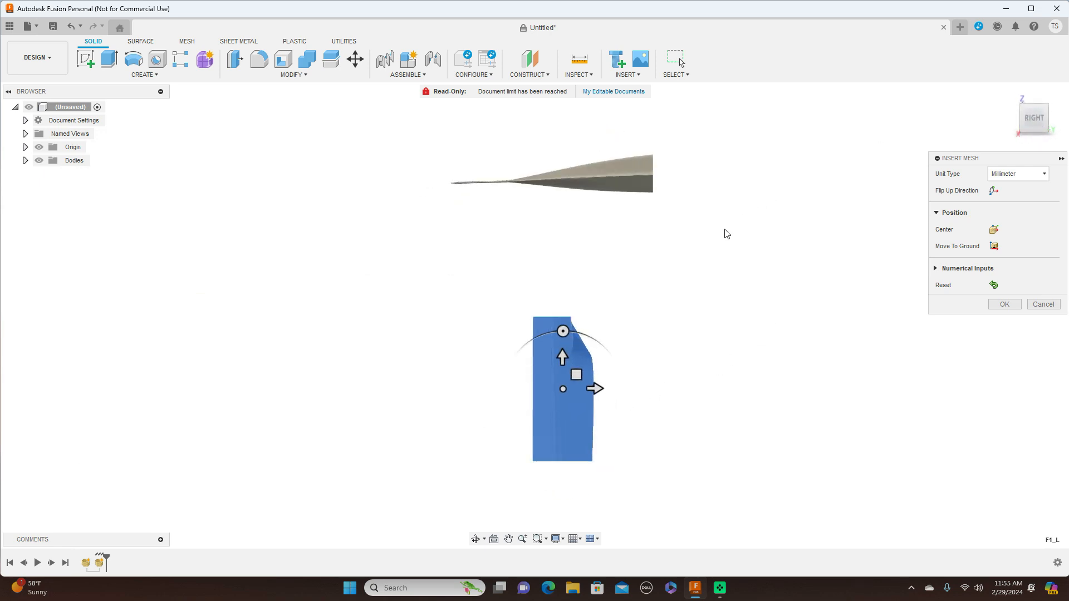
pyautogui.moveTo(563, 331); pyautogui.dragTo(505, 388)
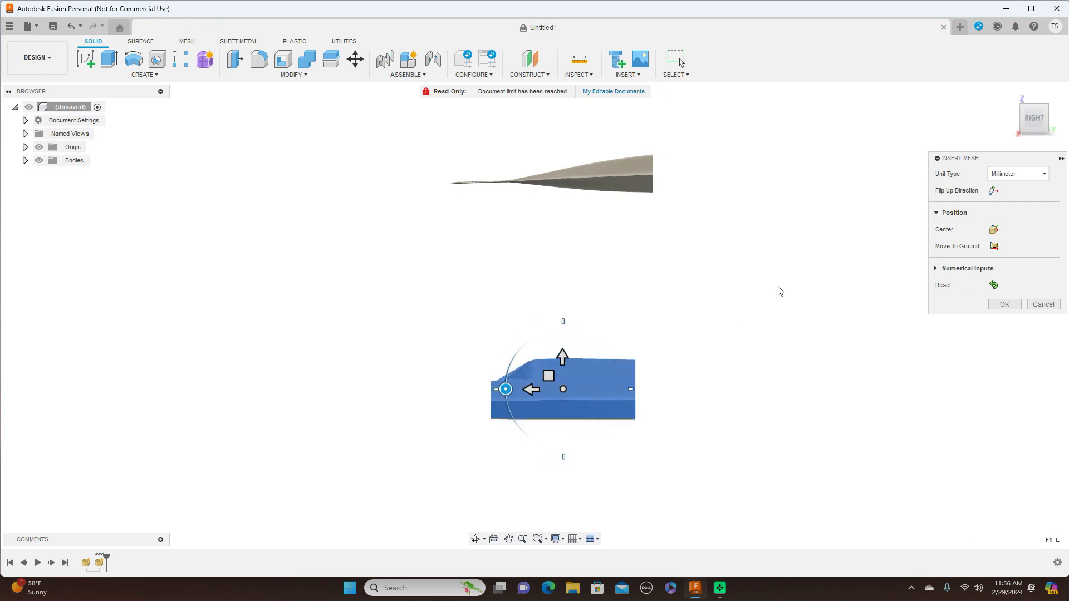
pyautogui.scroll(-1, 829, 303)
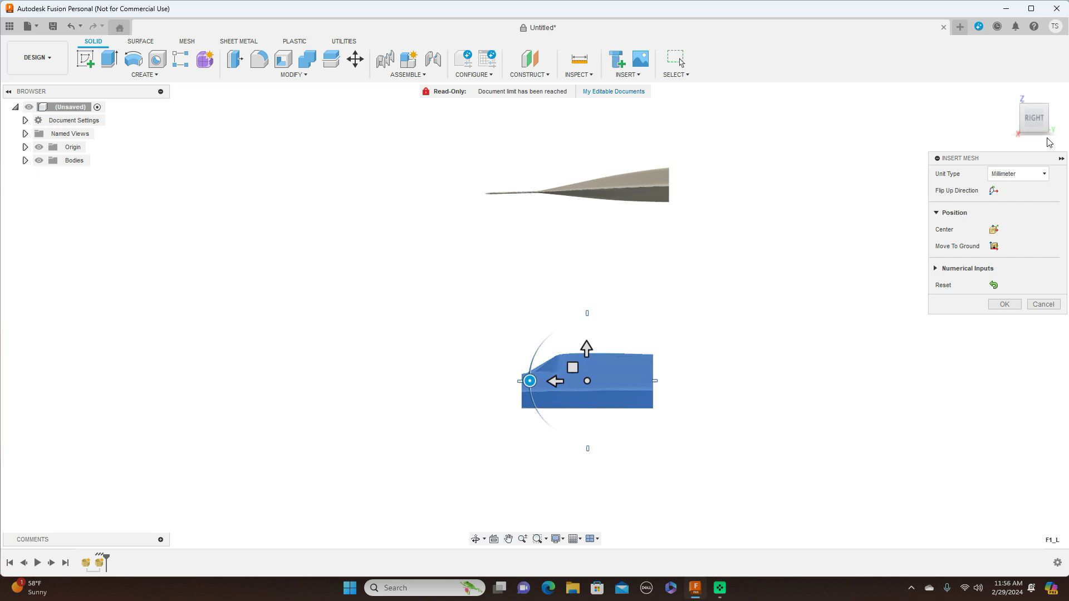
# Step: Move F1_L directly behind the nose, align it with the nose in the right and top views, and accept the placement
pyautogui.moveTo(576, 367); pyautogui.dragTo(724, 162)
pyautogui.click(1034, 100)
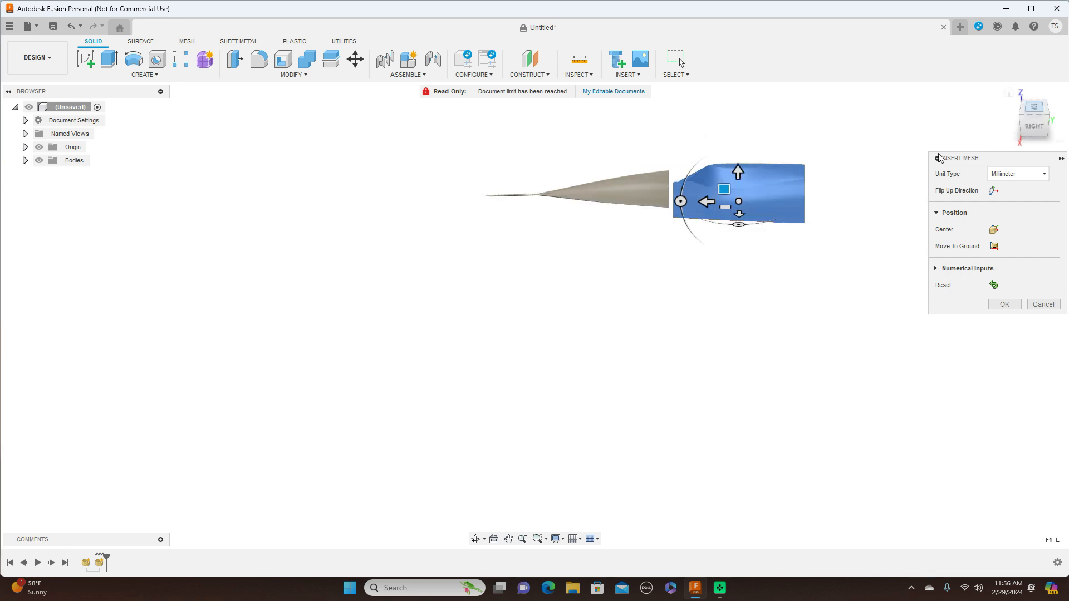
pyautogui.moveTo(725, 364); pyautogui.dragTo(722, 342)
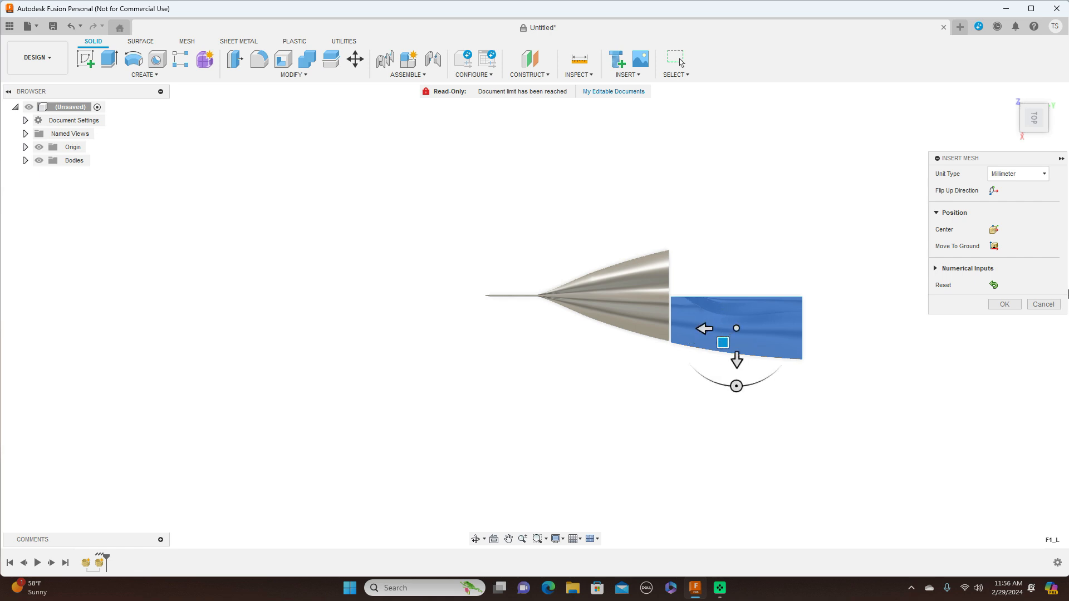
pyautogui.click(1036, 140)
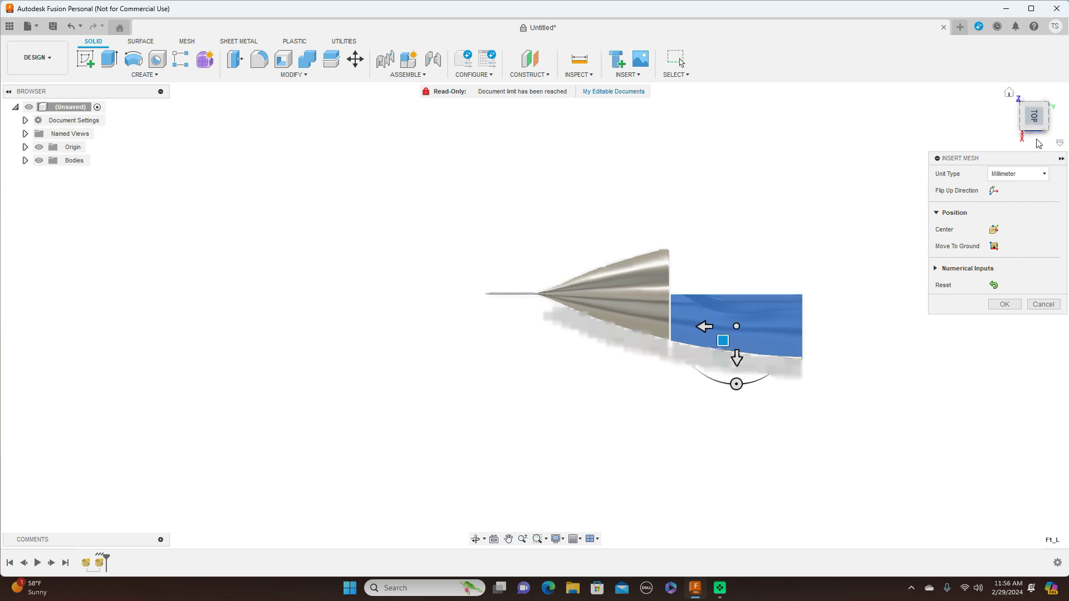
pyautogui.click(1013, 119)
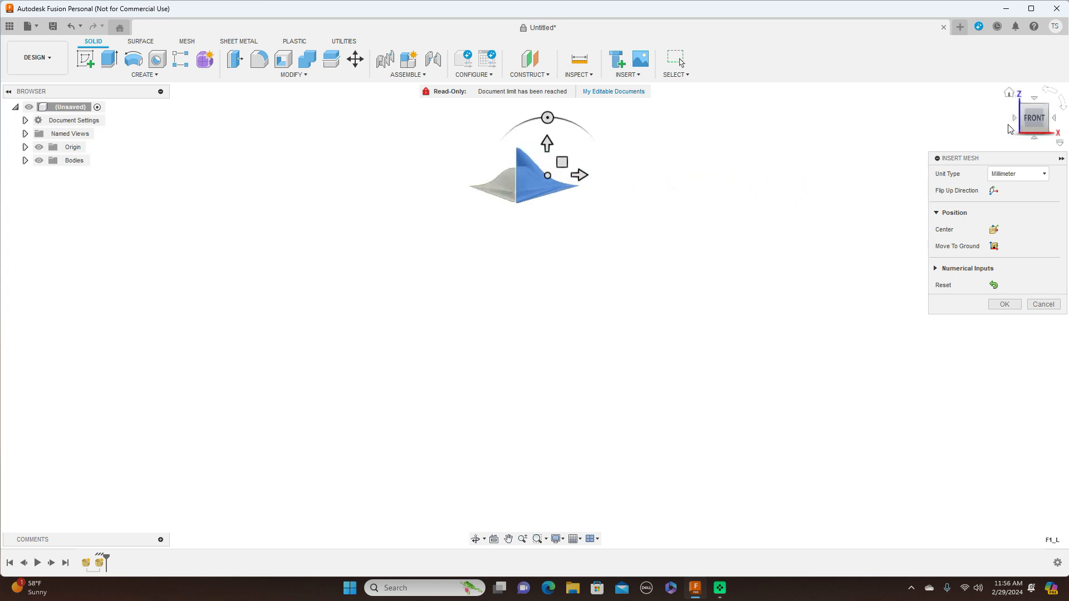
pyautogui.click(1058, 122)
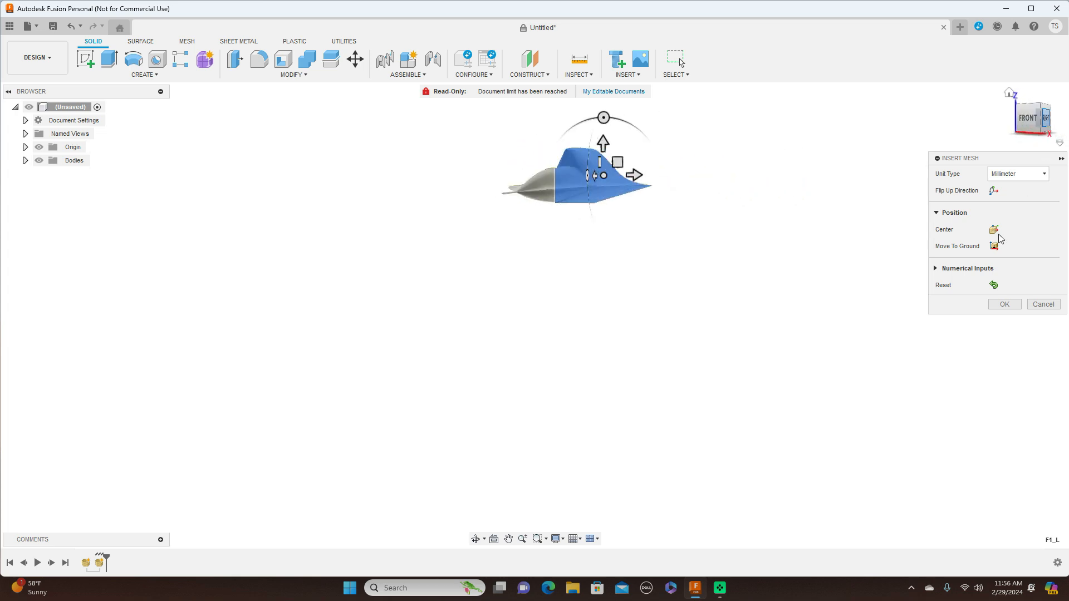
pyautogui.click(1002, 306)
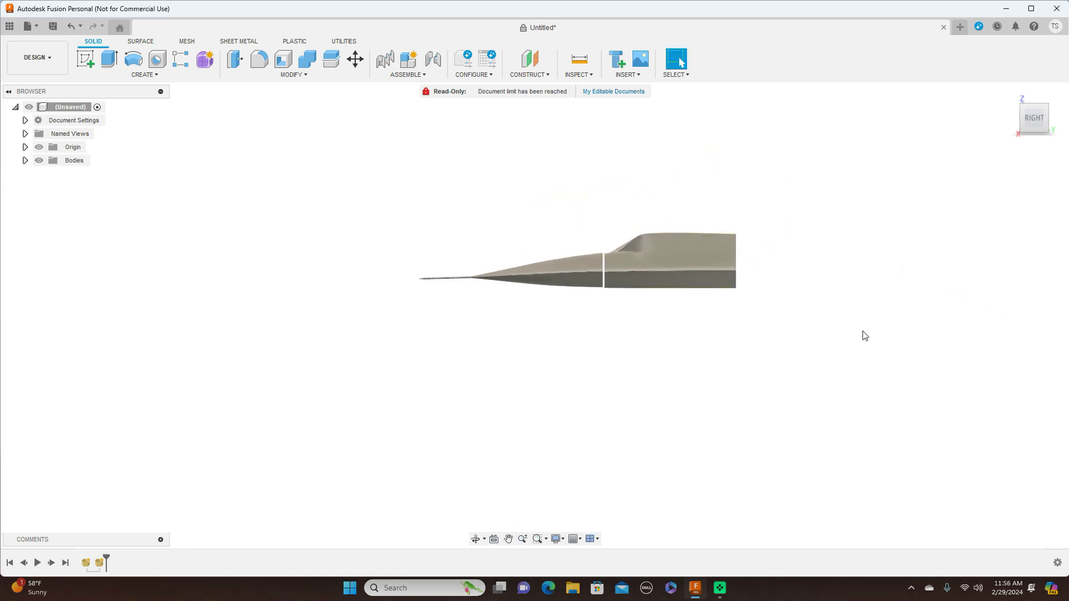
# Step: List the design's bodies and examine the nose and F1_L from the side, from above and relative to the origin
pyautogui.click(25, 161)
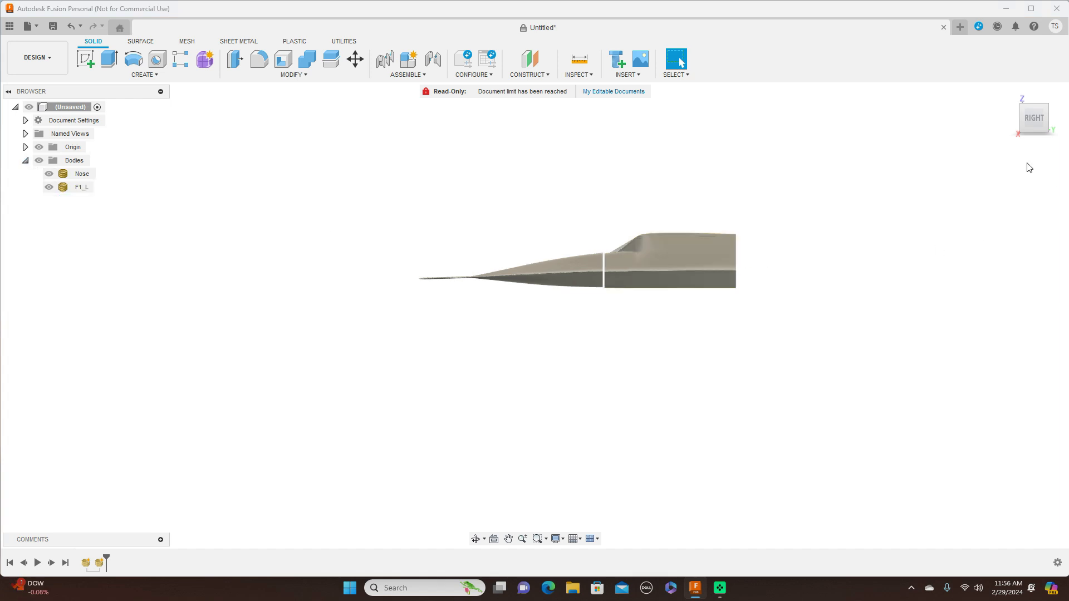
pyautogui.moveTo(1037, 125); pyautogui.dragTo(1016, 110)
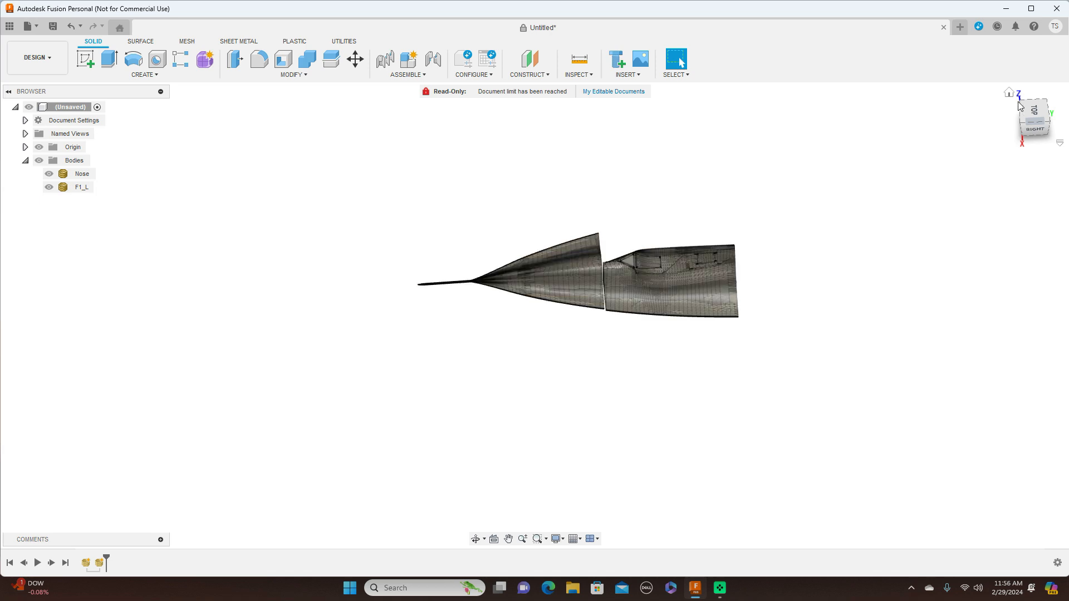
pyautogui.moveTo(1041, 127)
pyautogui.mouseDown()
pyautogui.moveTo(1039, 105)
pyautogui.moveTo(1039, 133)
pyautogui.mouseUp()
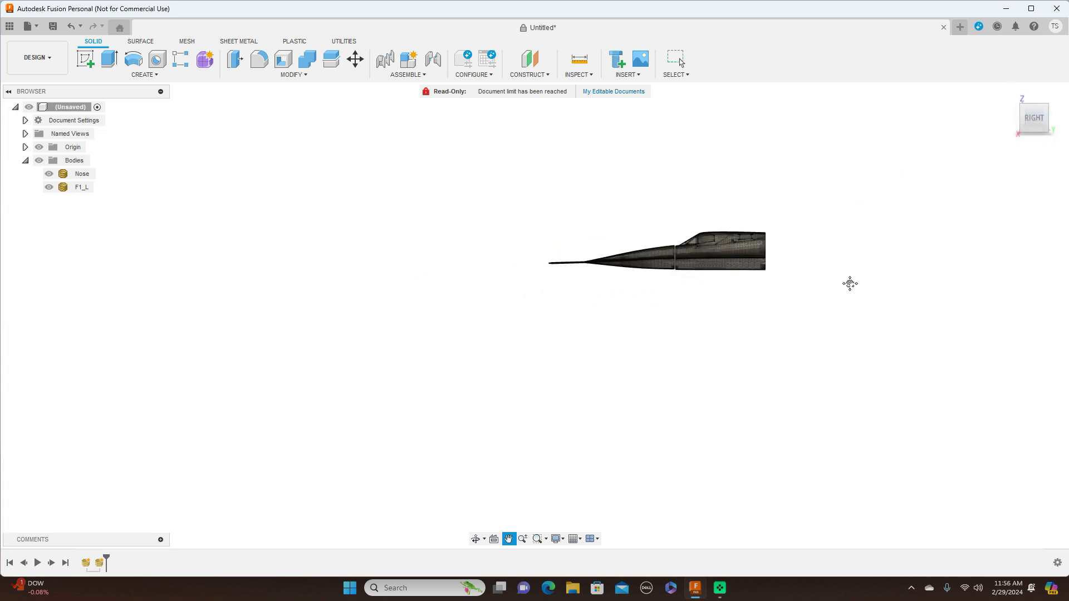
pyautogui.scroll(-8, 842, 365)
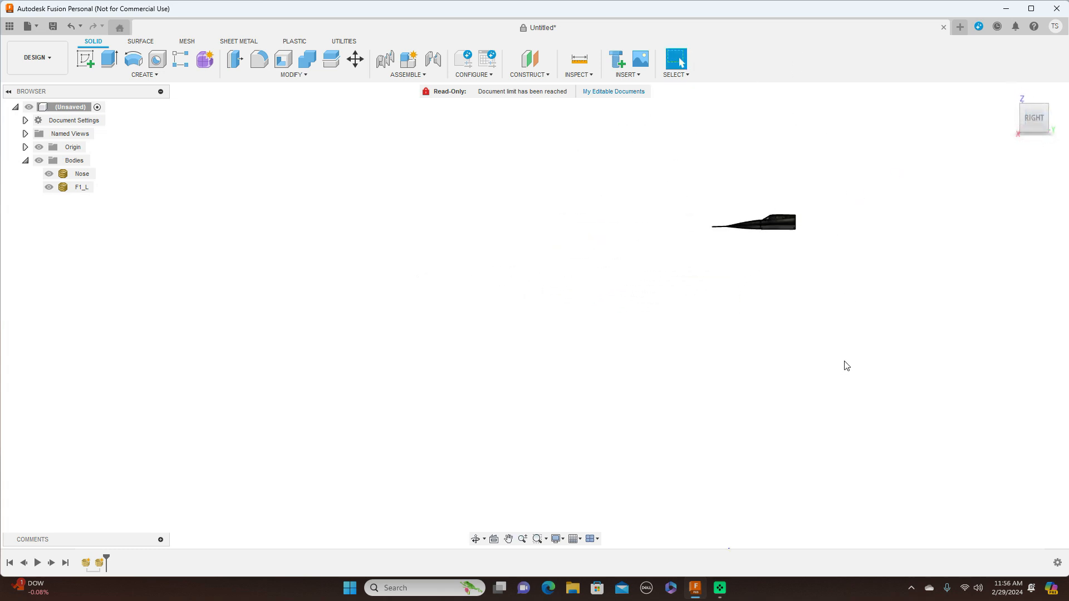
pyautogui.moveTo(858, 328); pyautogui.dragTo(724, 229, button='middle')
pyautogui.scroll(3, 775, 263)
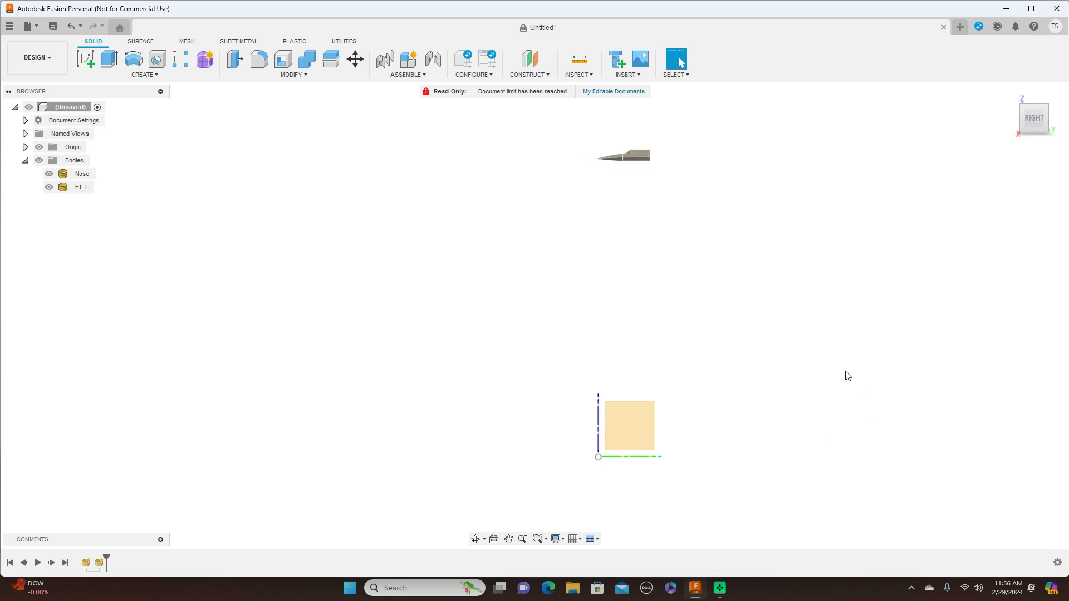
pyautogui.scroll(1, 854, 358)
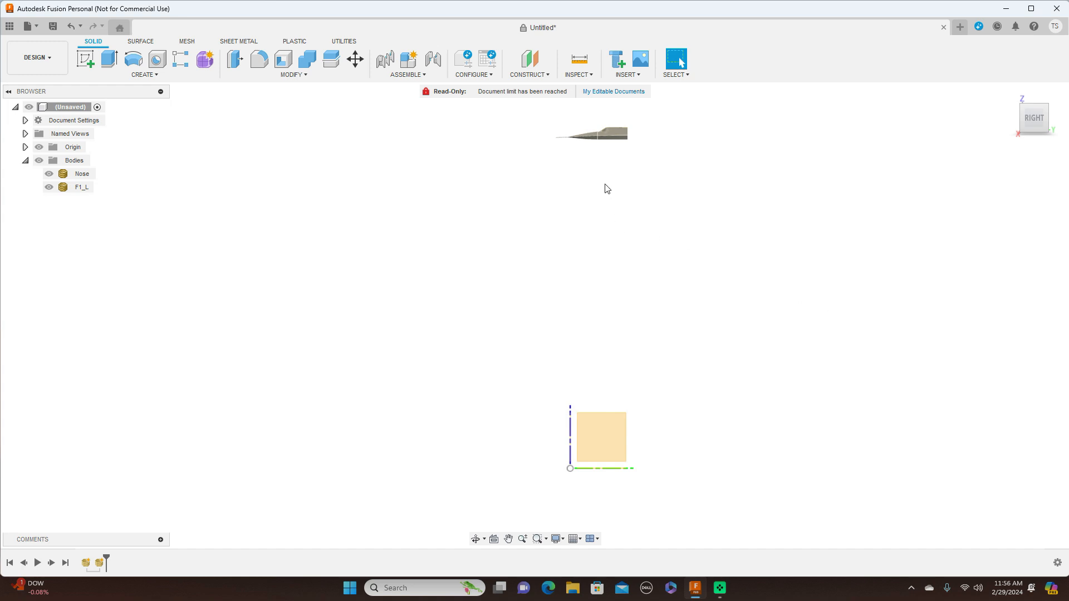
# Step: Move the Nose body down to the origin, about 125 mm in Y and -3403 mm in Z
pyautogui.click(589, 139)
pyautogui.click(258, 165)
pyautogui.rightClick(76, 174)
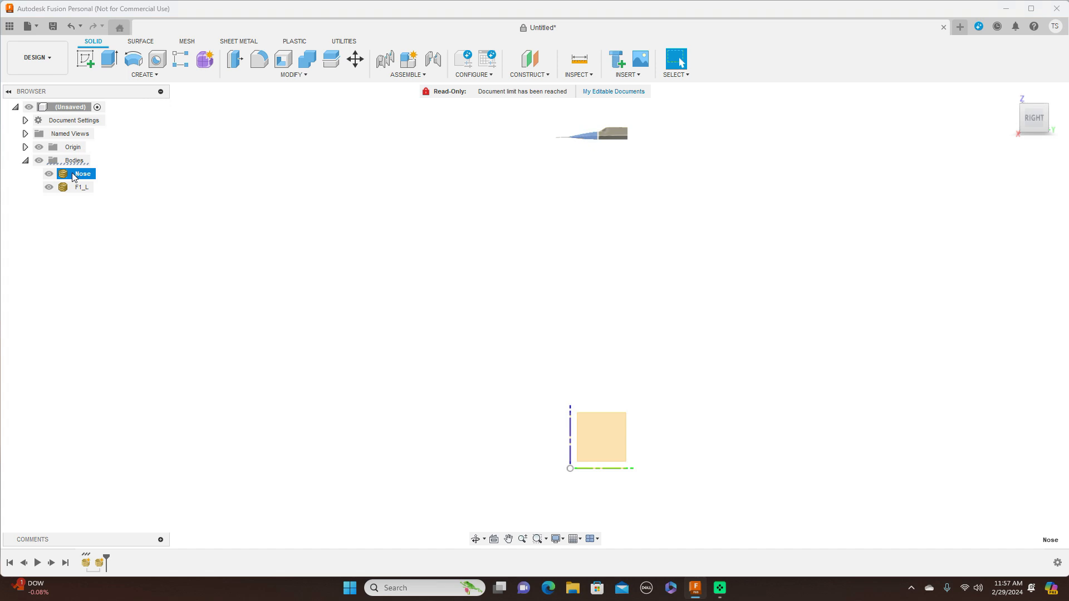
pyautogui.click(89, 183)
pyautogui.moveTo(591, 123); pyautogui.dragTo(604, 454)
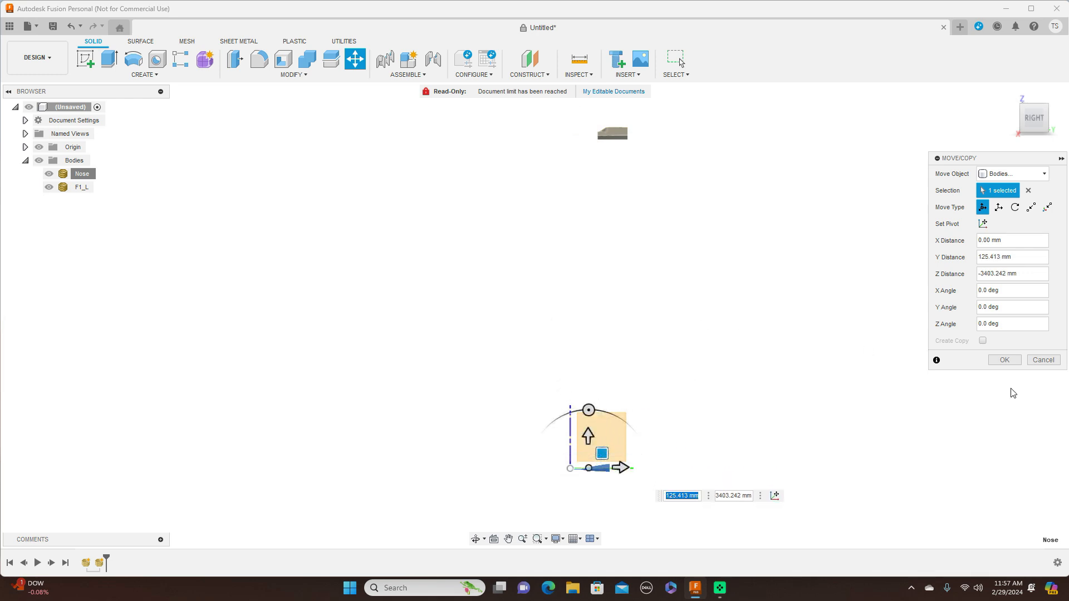
pyautogui.click(1005, 360)
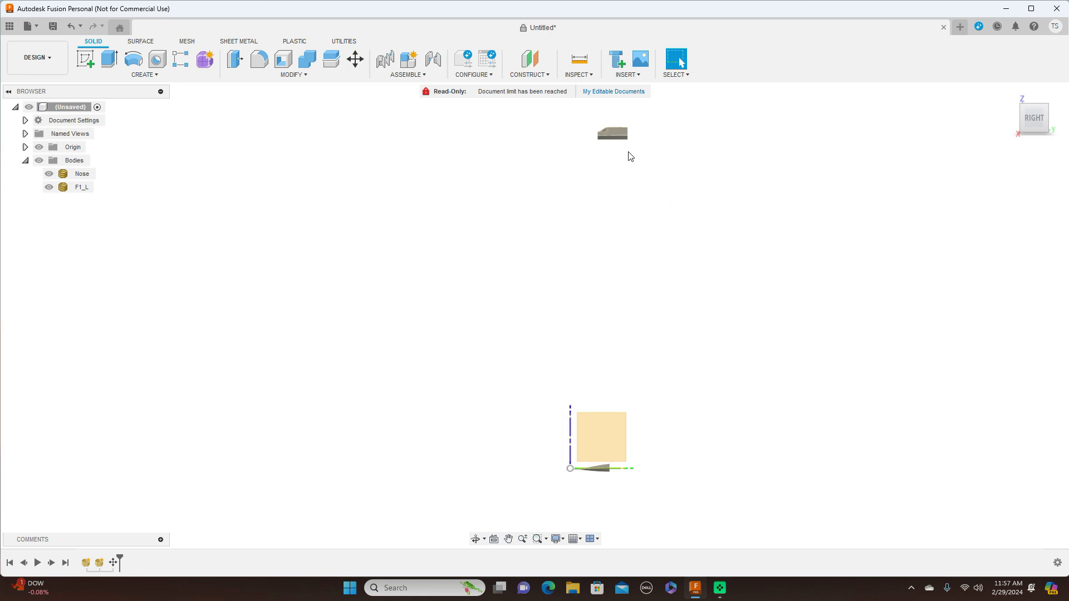
# Step: Move the F1_L body down to roughly the nose's level in the right view, about 533 mm in Y and -3334 mm in Z
pyautogui.rightClick(78, 186)
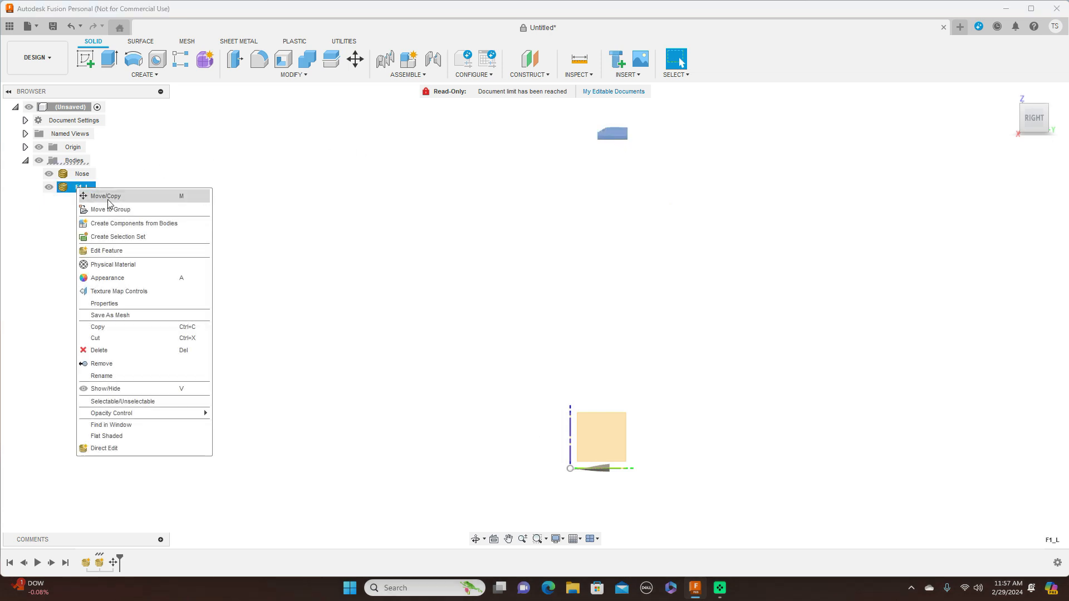
pyautogui.click(107, 198)
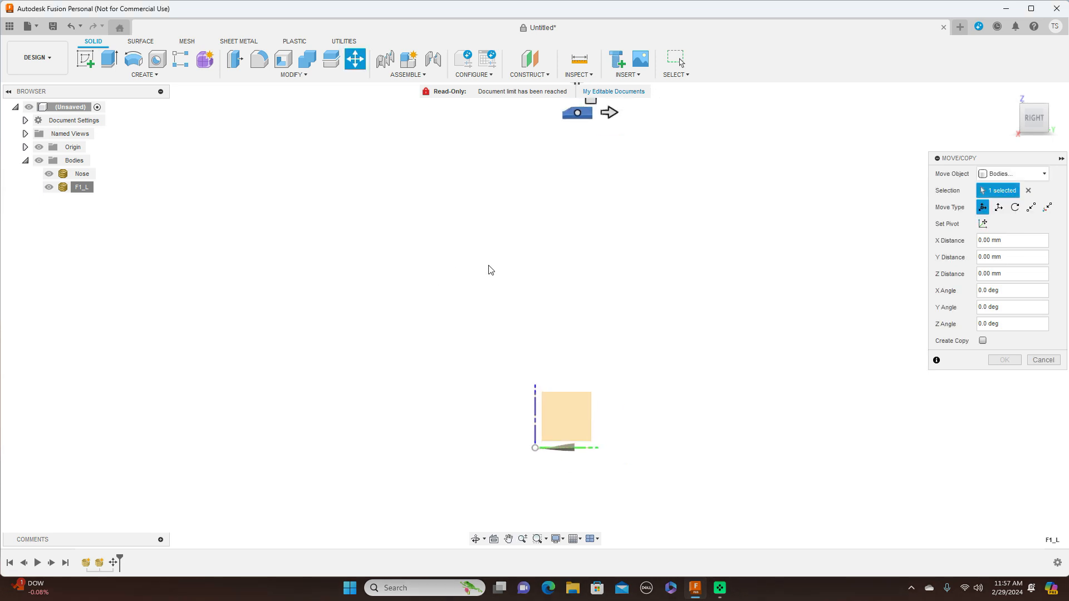
pyautogui.moveTo(598, 119); pyautogui.dragTo(609, 161, button='middle')
pyautogui.moveTo(596, 143); pyautogui.dragTo(649, 359)
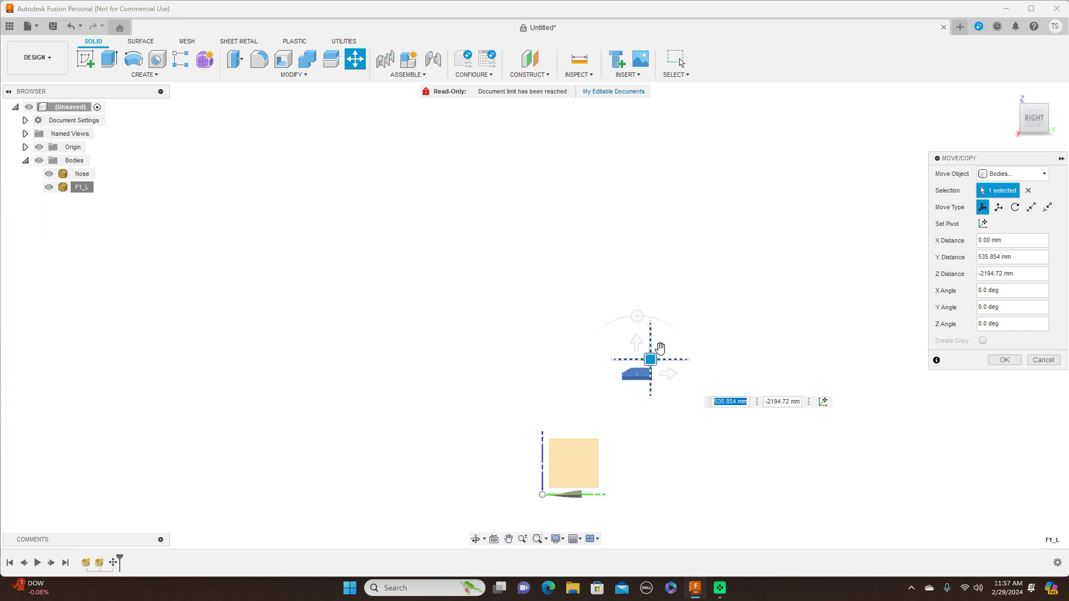
pyautogui.scroll(5, 723, 195)
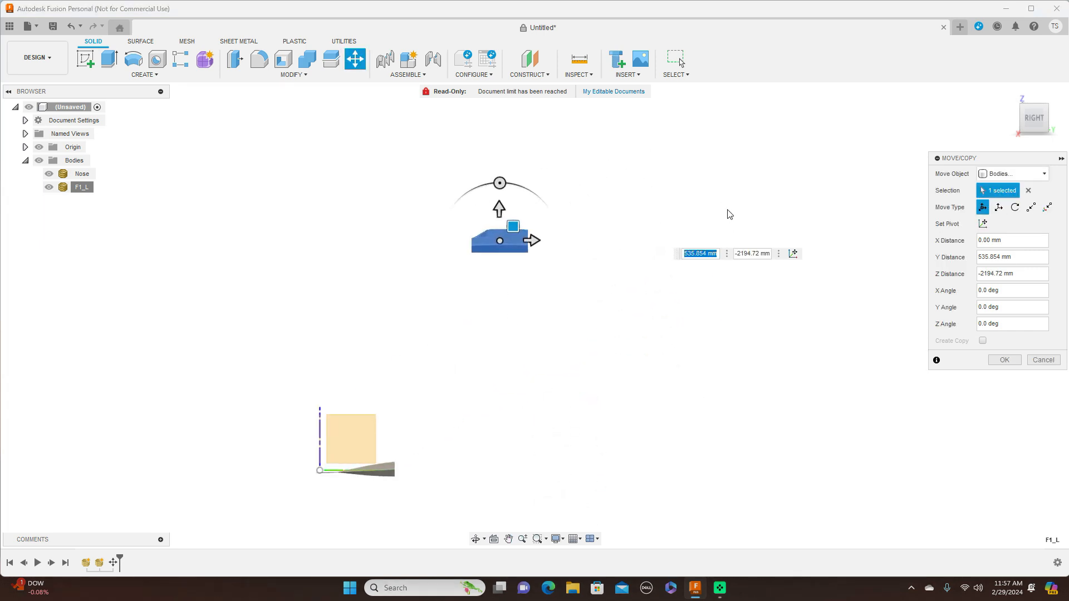
pyautogui.moveTo(631, 380); pyautogui.dragTo(686, 325, button='middle')
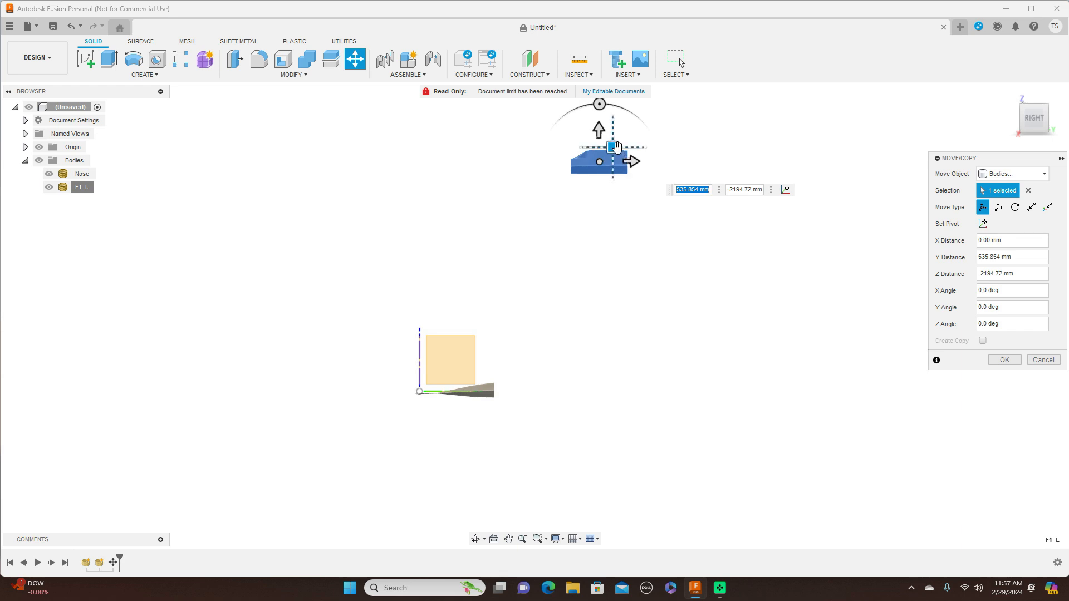
pyautogui.moveTo(614, 146); pyautogui.dragTo(612, 359)
pyautogui.moveTo(690, 308); pyautogui.dragTo(703, 214, button='middle')
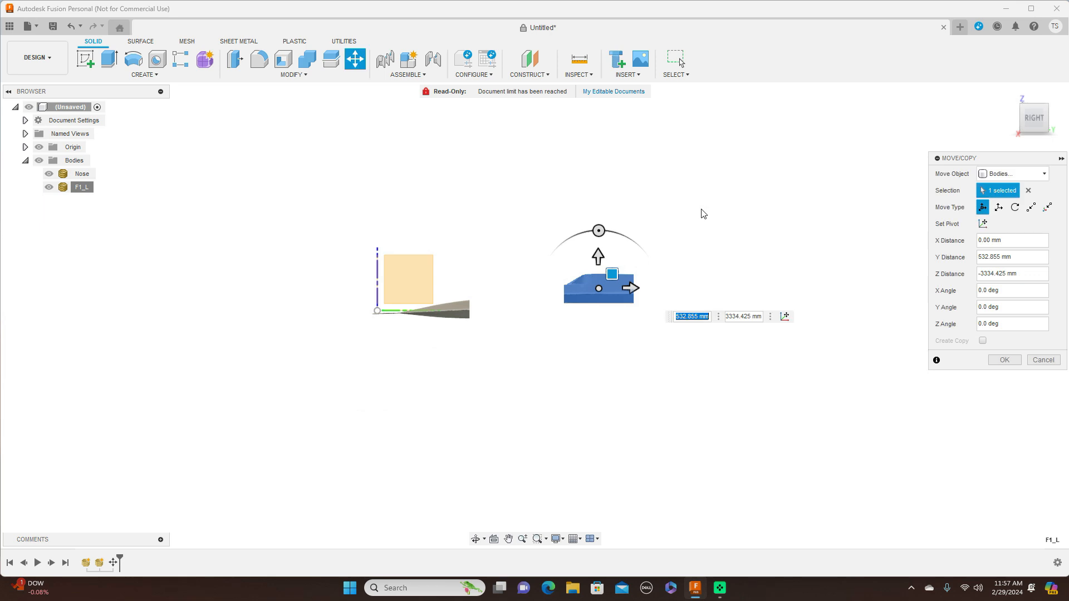
# Step: Bring F1_L up against the rear end of the nose, at about 124 mm in Y and -3403 mm in Z overall
pyautogui.scroll(2, 695, 225)
pyautogui.moveTo(655, 236); pyautogui.dragTo(747, 202, button='middle')
pyautogui.scroll(3, 725, 184)
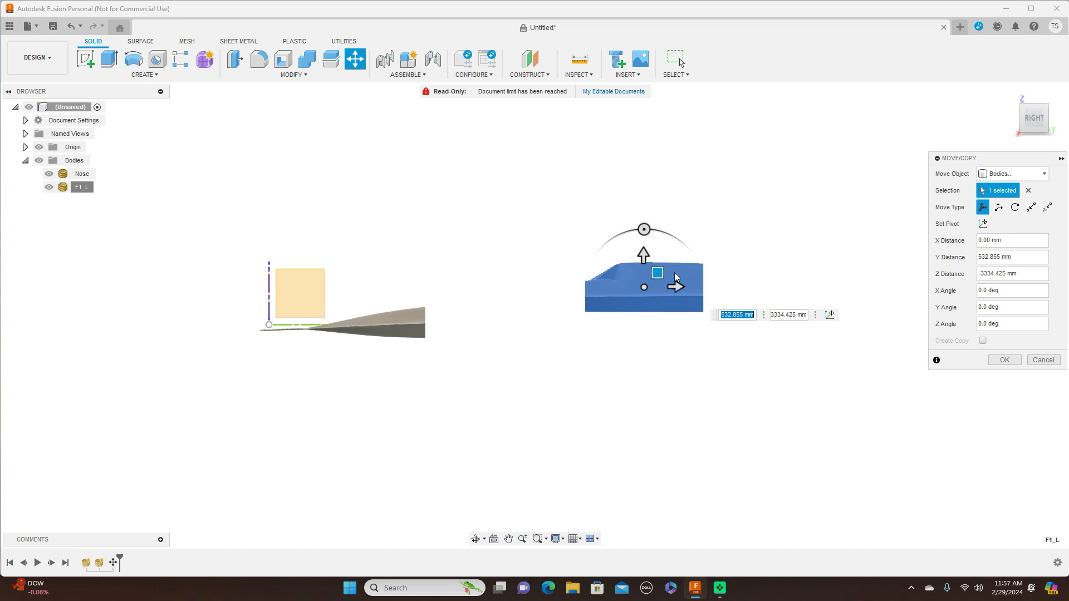
pyautogui.moveTo(657, 273); pyautogui.dragTo(497, 300)
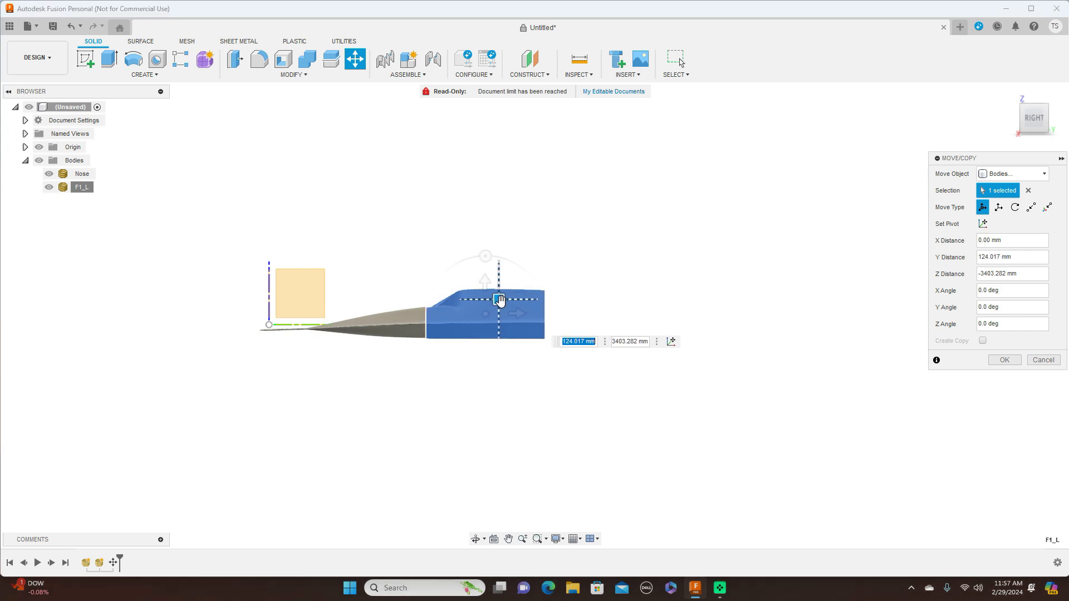
# Step: Fine-tune F1_L against the nose's rear edge in the right view, to about 121.8 mm in Y and -3401.6 mm in Z
pyautogui.scroll(4, 646, 268)
pyautogui.moveTo(500, 244); pyautogui.dragTo(705, 161, button='middle')
pyautogui.scroll(1, 696, 226)
pyautogui.moveTo(693, 227); pyautogui.dragTo(798, 176, button='middle')
pyautogui.scroll(1, 582, 393)
pyautogui.moveTo(584, 380); pyautogui.dragTo(593, 397, button='middle')
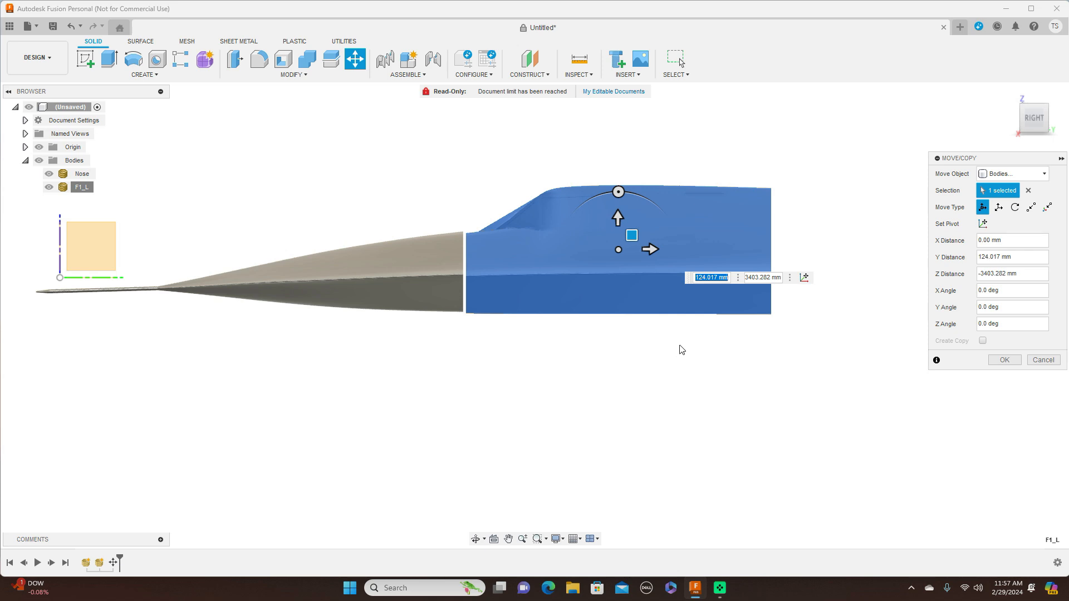
pyautogui.moveTo(632, 235); pyautogui.dragTo(631, 235)
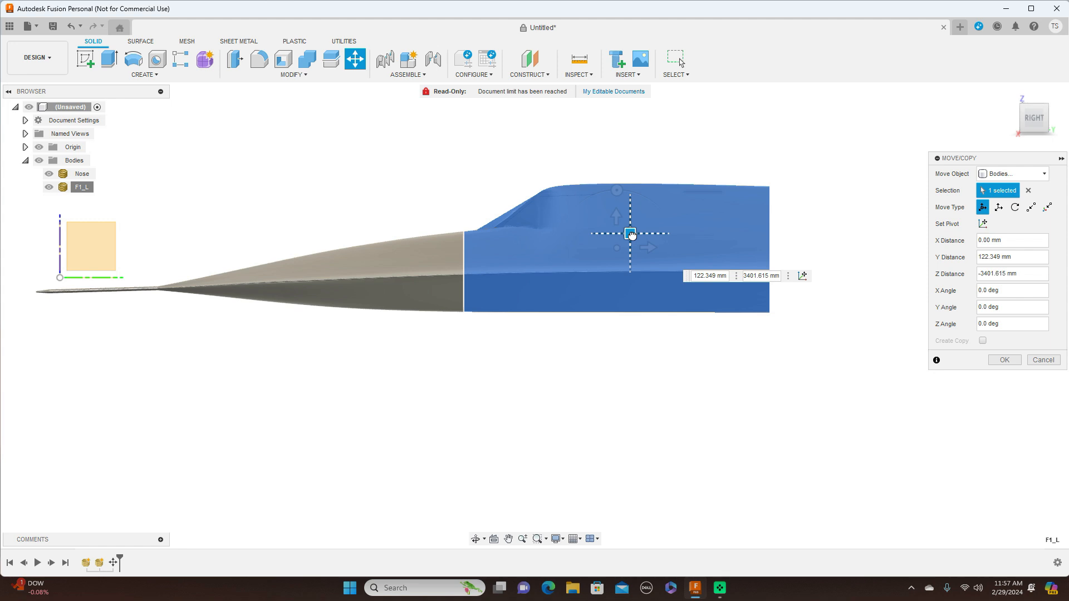
pyautogui.moveTo(631, 235); pyautogui.dragTo(631, 235)
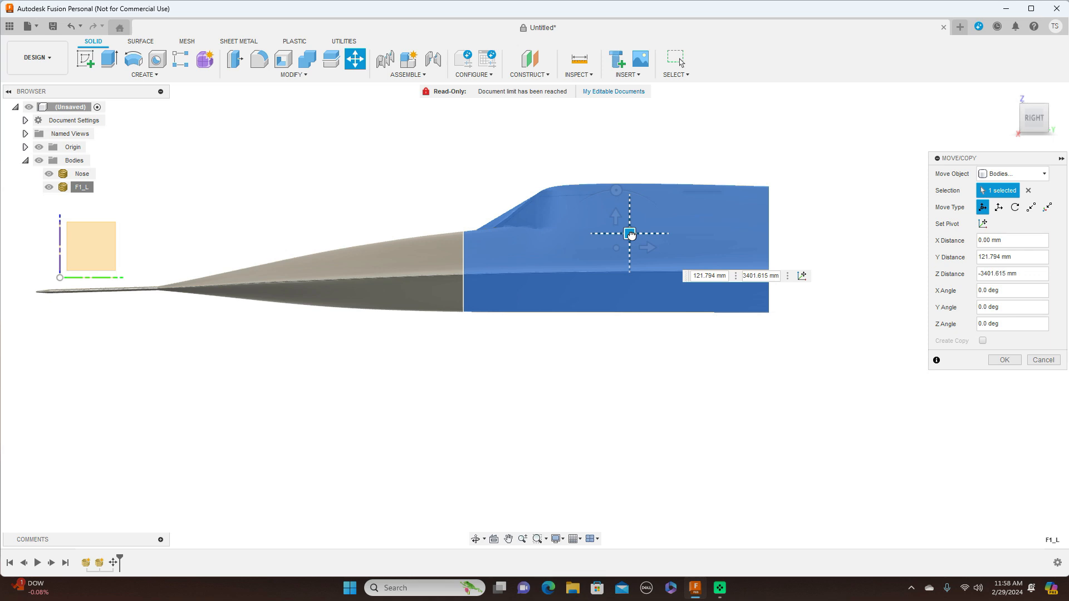
pyautogui.moveTo(631, 235); pyautogui.dragTo(631, 235)
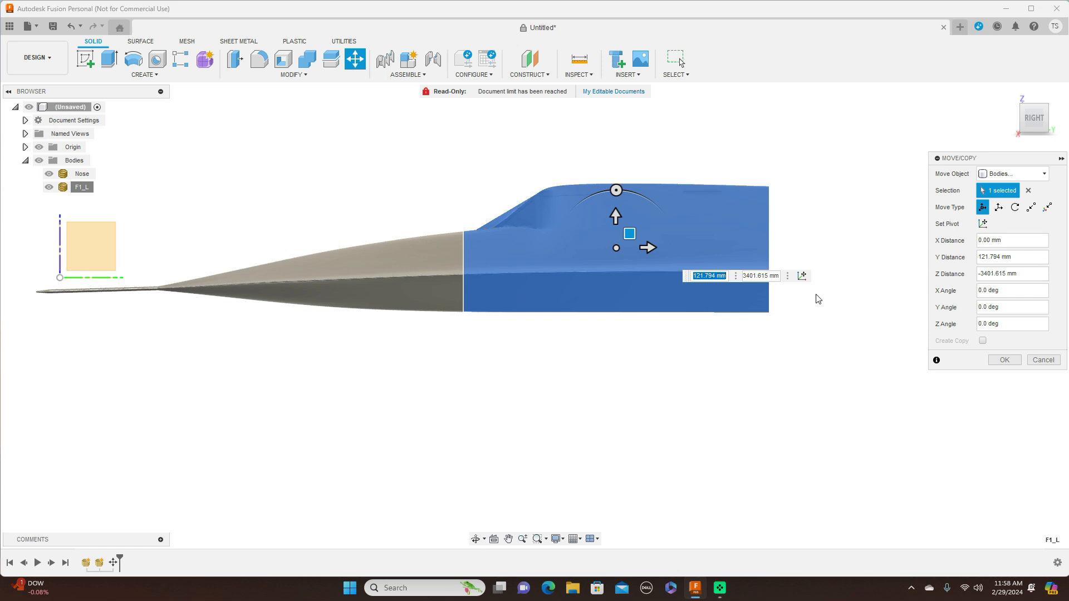
# Step: Shift F1_L about -2.8 mm in X in the top view to line it up with the nose's centreline, and accept the move
pyautogui.click(1036, 105)
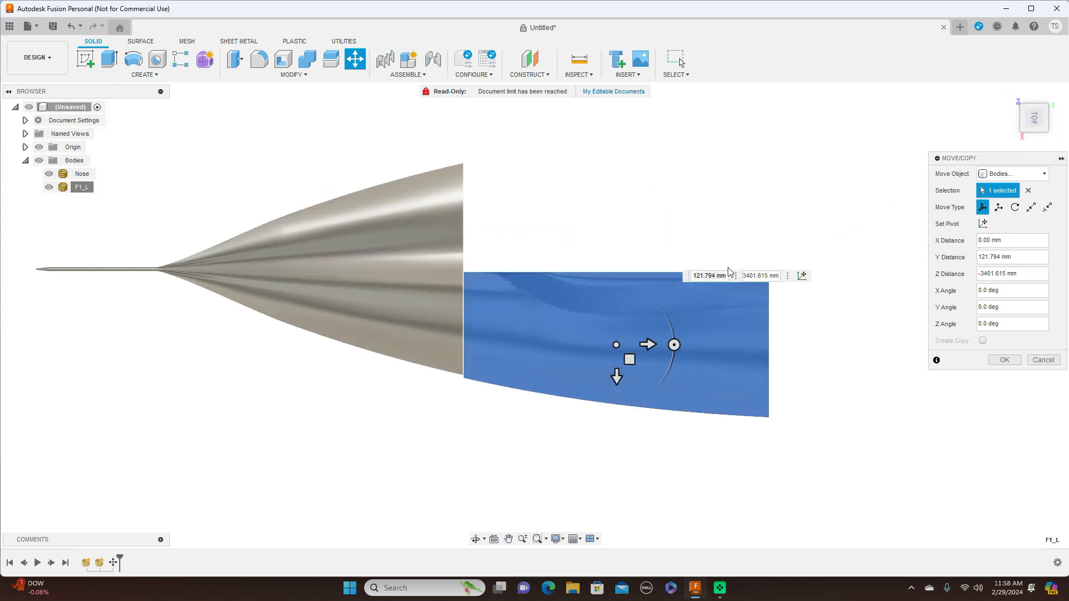
pyautogui.click(630, 359)
pyautogui.moveTo(630, 359); pyautogui.dragTo(630, 356)
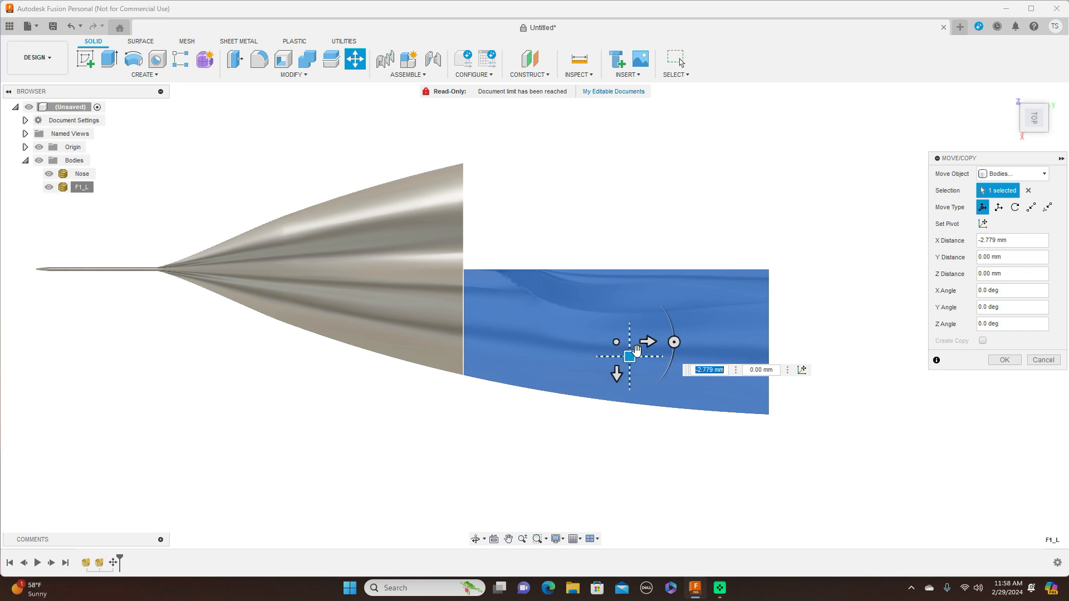
pyautogui.click(1034, 139)
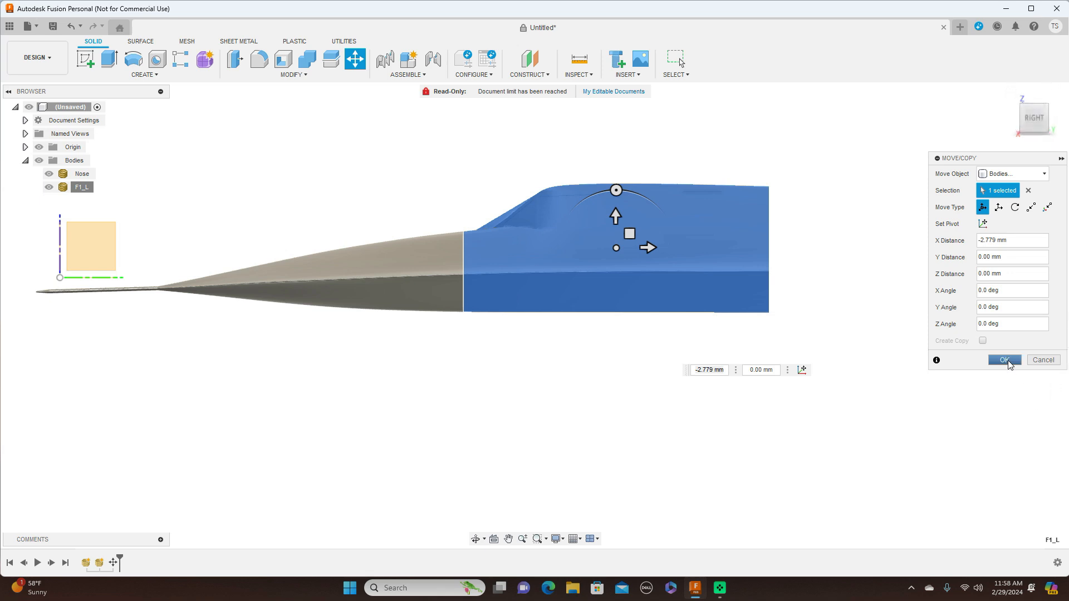
pyautogui.click(1005, 360)
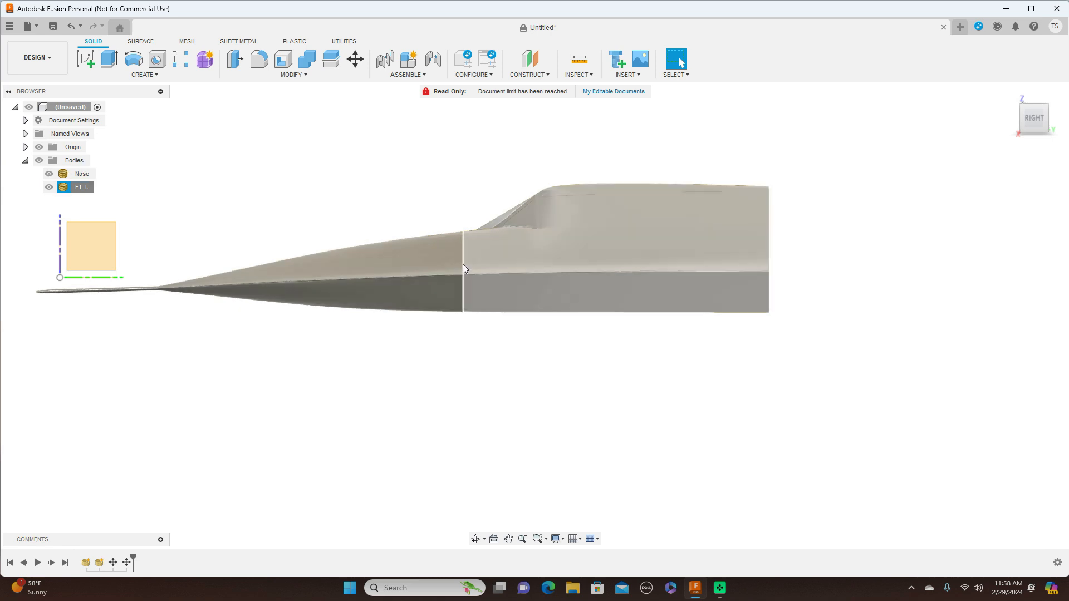
# Step: Check the seam between the nose and F1_L, and move F1_L about -0.3 mm in Y to tighten it
pyautogui.scroll(5, 463, 267)
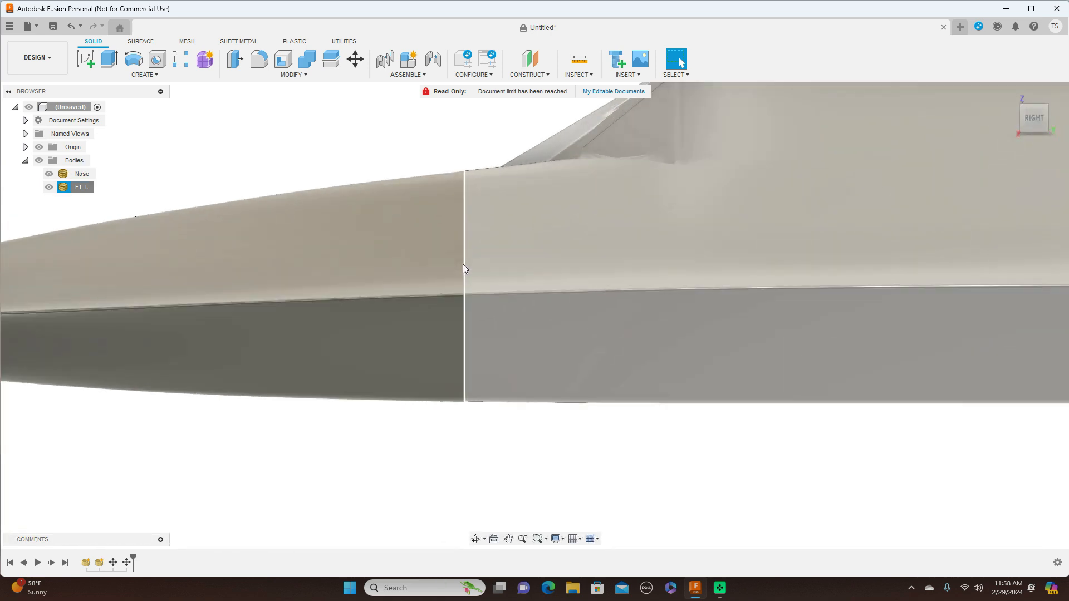
pyautogui.scroll(-5, 463, 264)
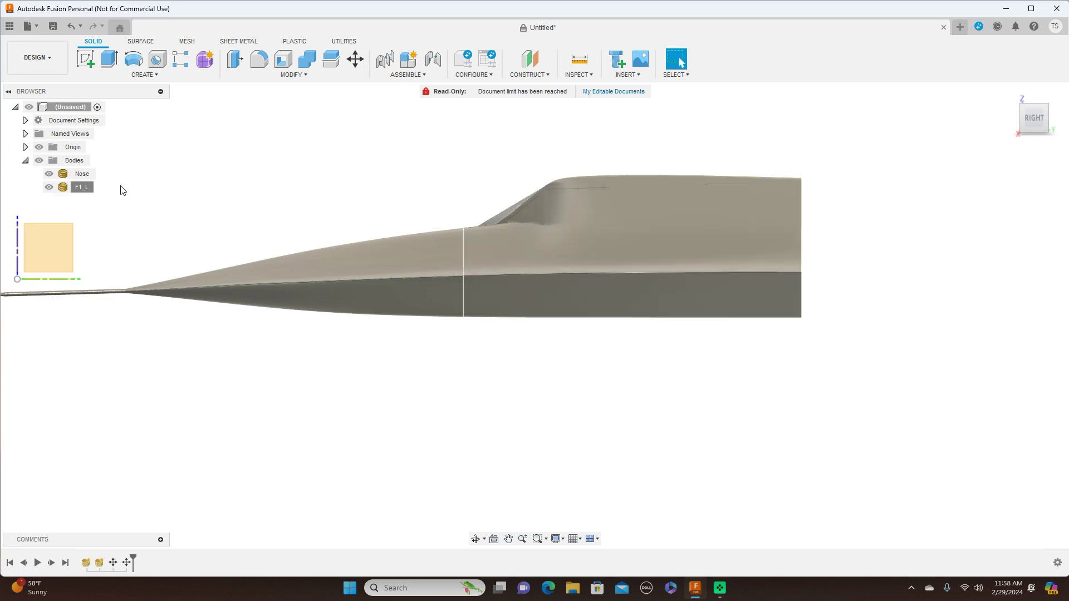
pyautogui.rightClick(76, 187)
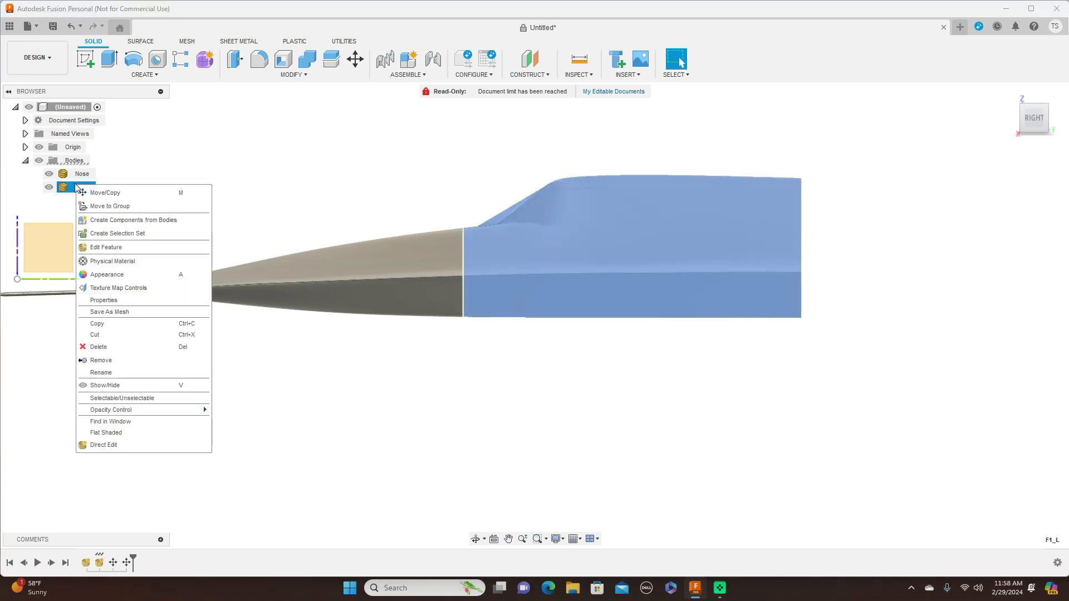
pyautogui.click(103, 192)
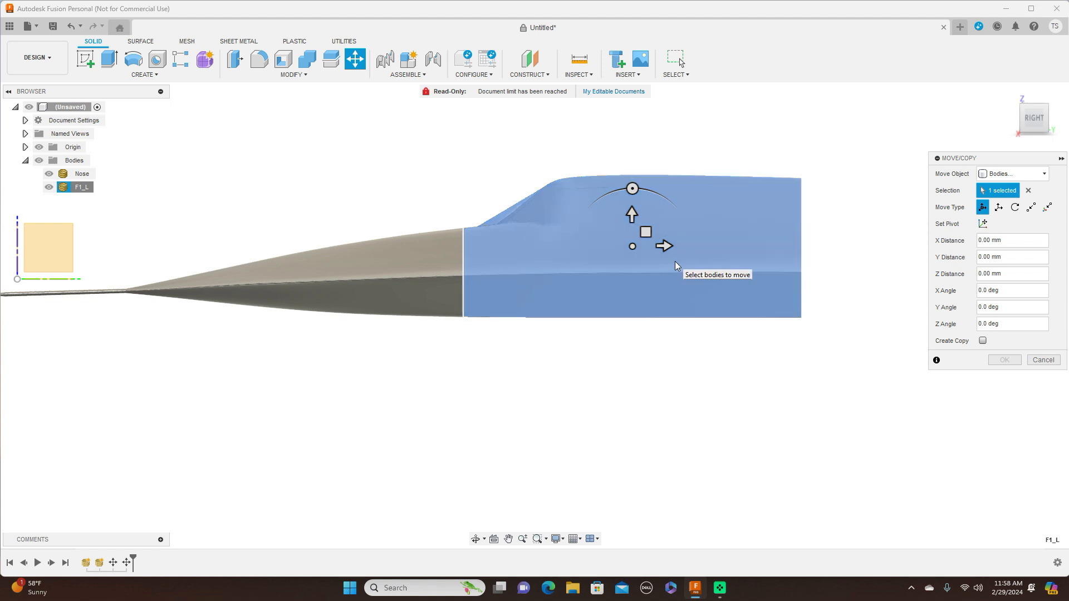
pyautogui.scroll(3, 652, 275)
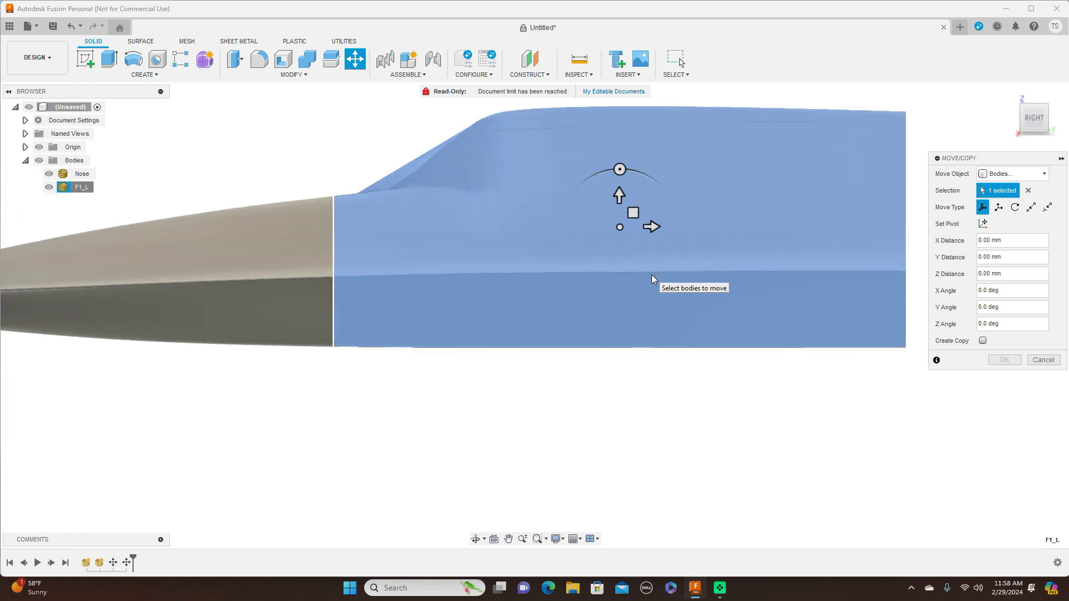
pyautogui.click(633, 213)
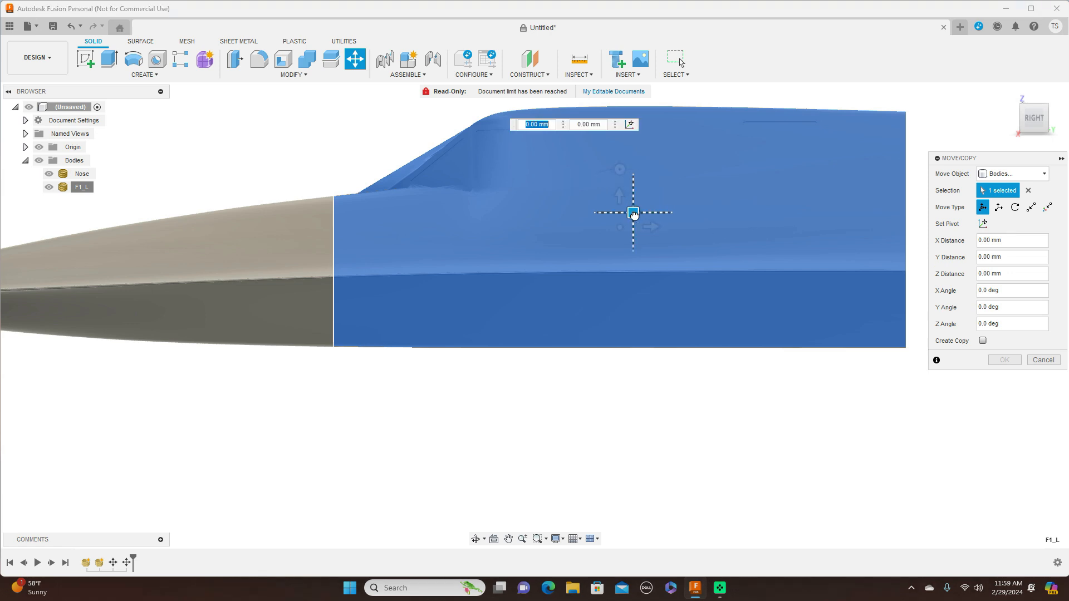
pyautogui.moveTo(633, 214); pyautogui.dragTo(633, 213)
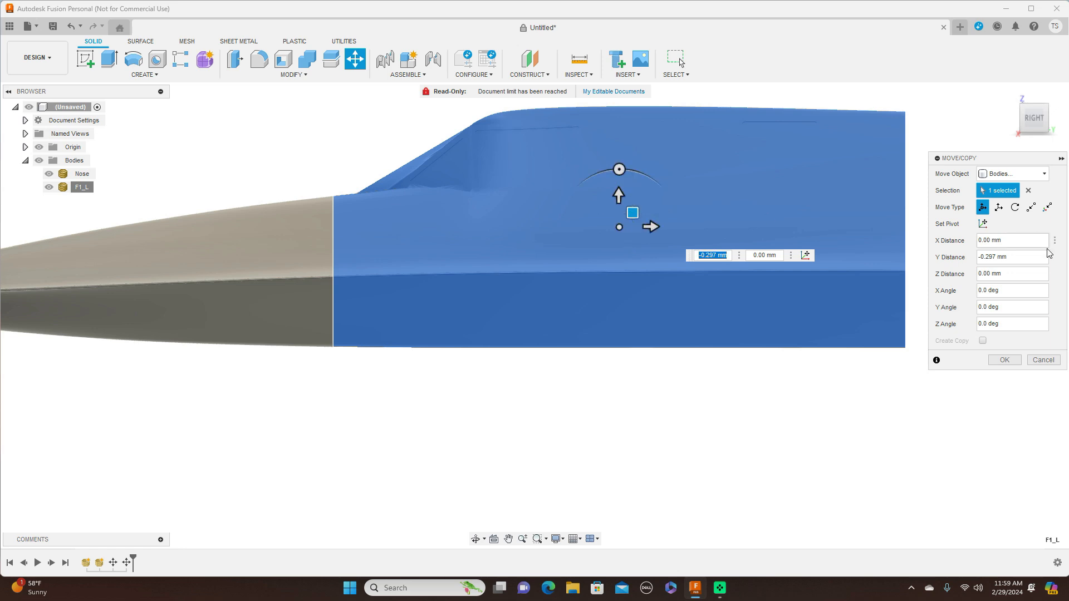
pyautogui.click(1005, 361)
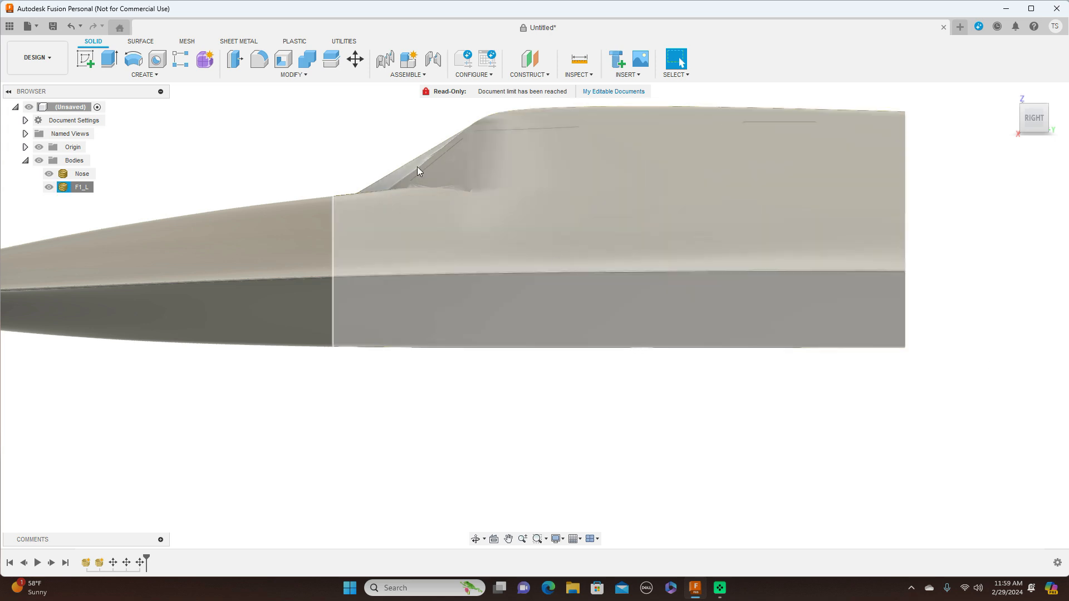
# Step: Move F1_L again by about -1.2 mm in Y and -0.6 mm in Z against the nose, and accept the placement
pyautogui.click(82, 187)
pyautogui.rightClick(83, 189)
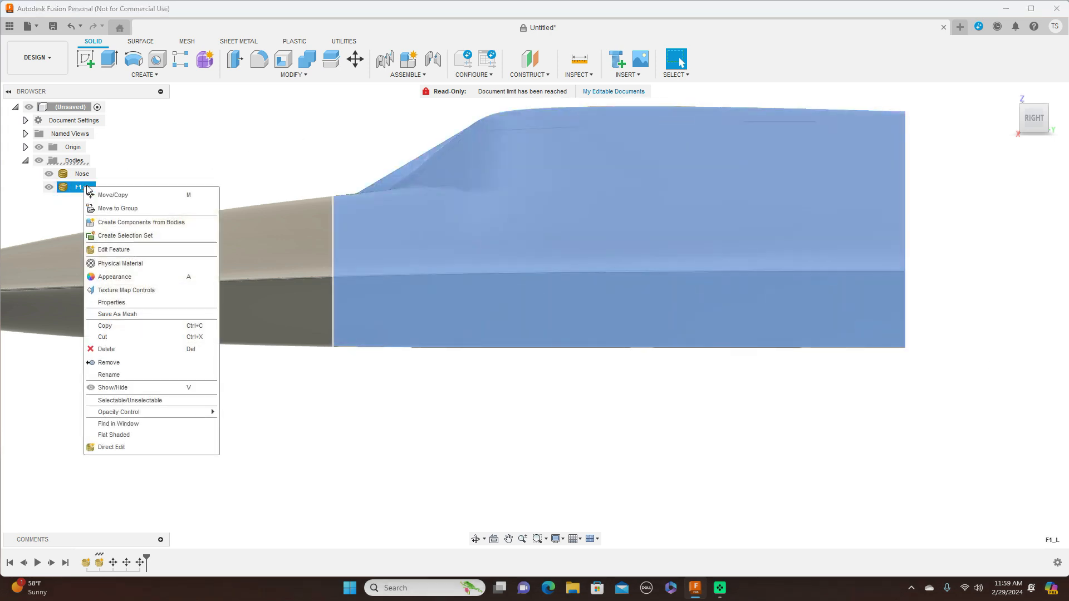
pyautogui.click(103, 195)
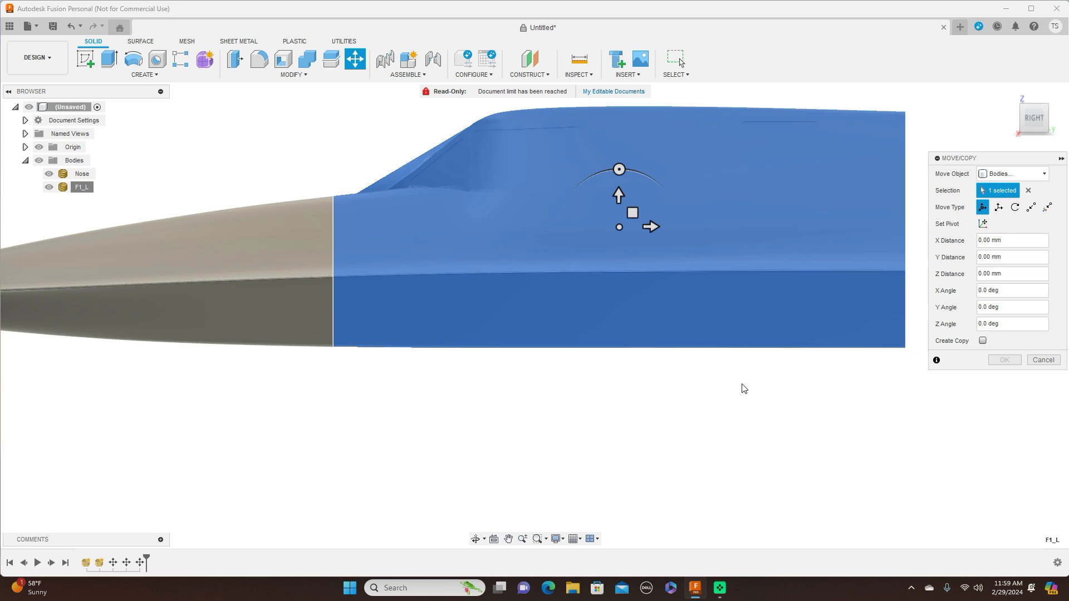
pyautogui.click(632, 214)
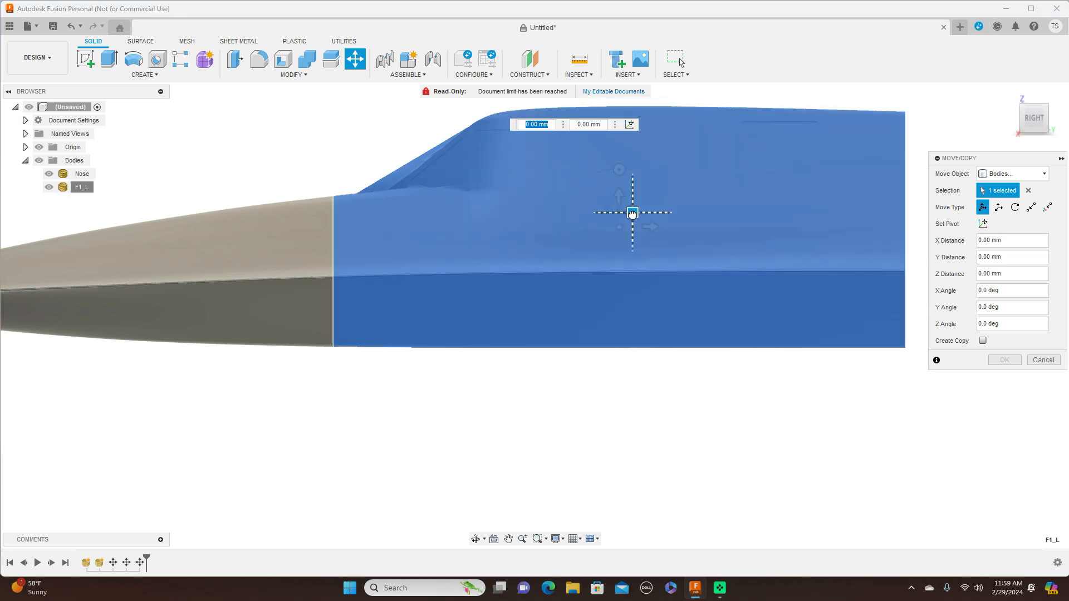
pyautogui.moveTo(632, 213); pyautogui.dragTo(630, 215)
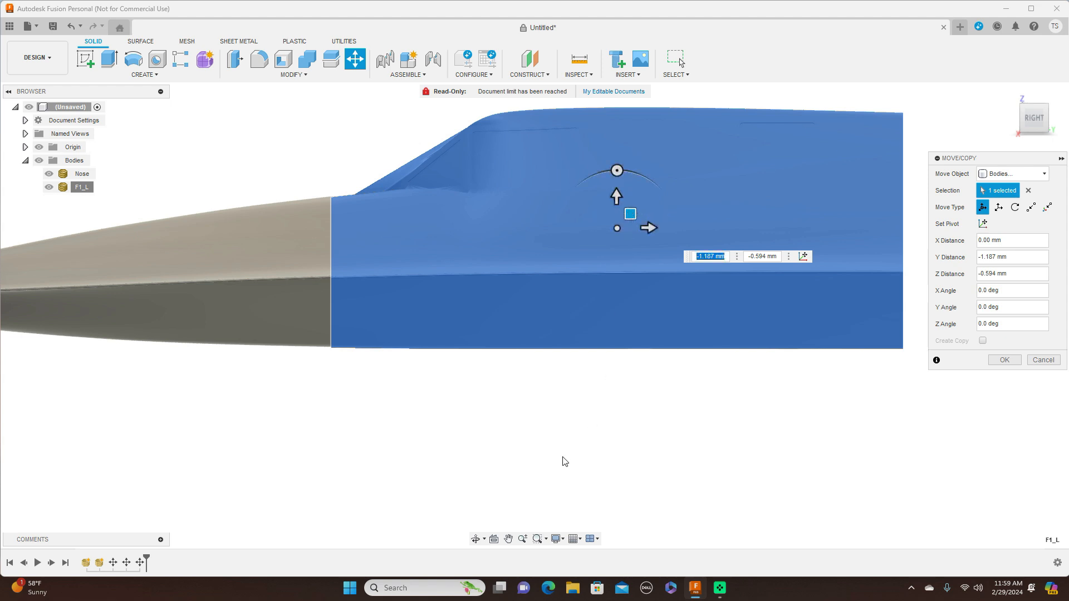
pyautogui.scroll(2, 563, 460)
pyautogui.scroll(-2, 632, 459)
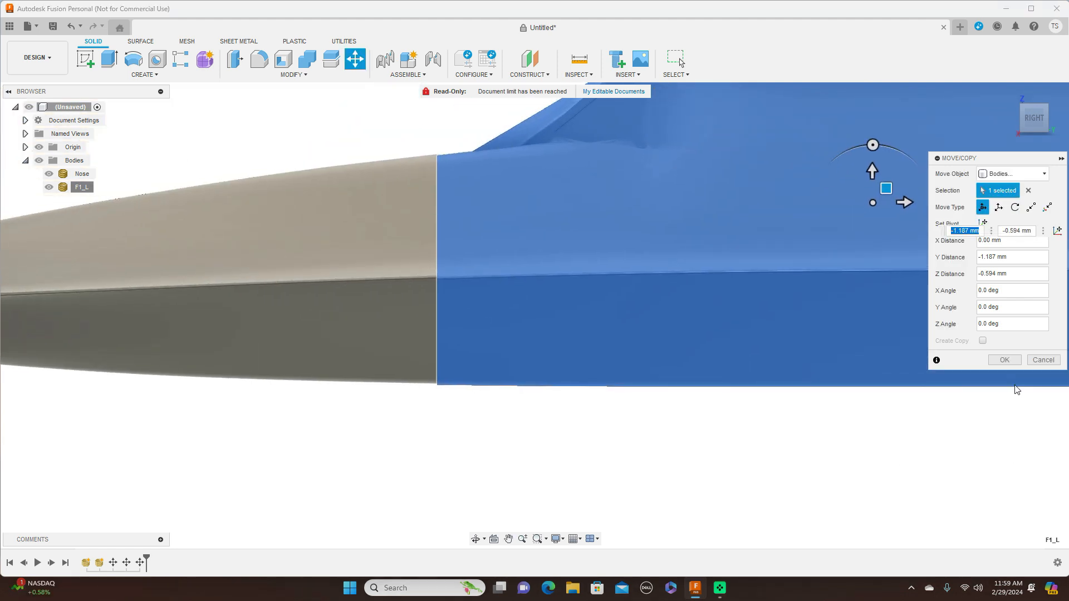
pyautogui.click(1005, 361)
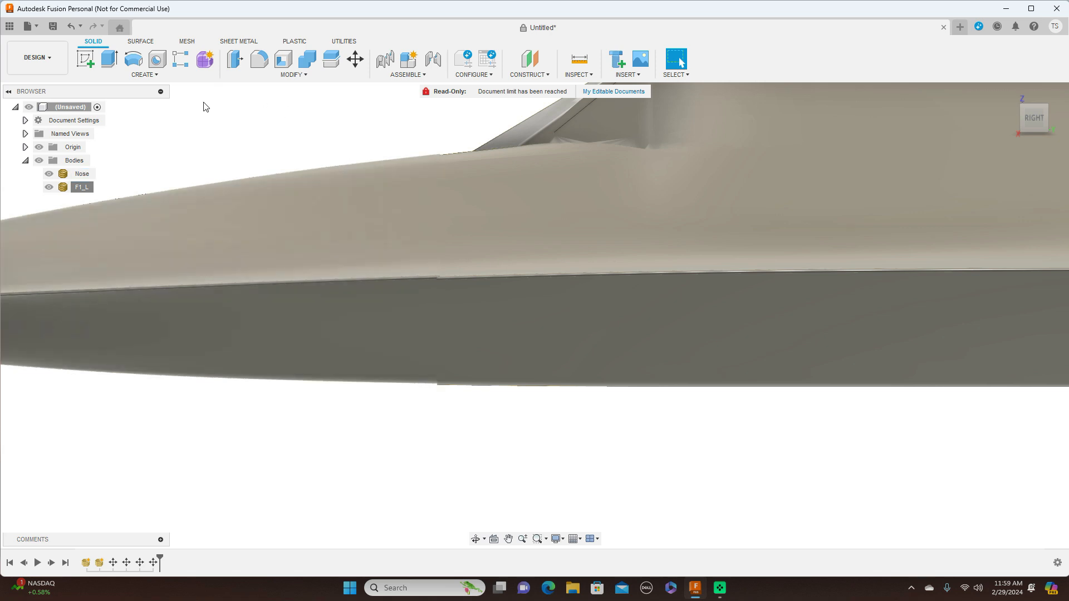
# Step: Move F1_L about 0.8 mm in Y and 0.4 mm in Z against the nose, and accept the placement
pyautogui.click(74, 187)
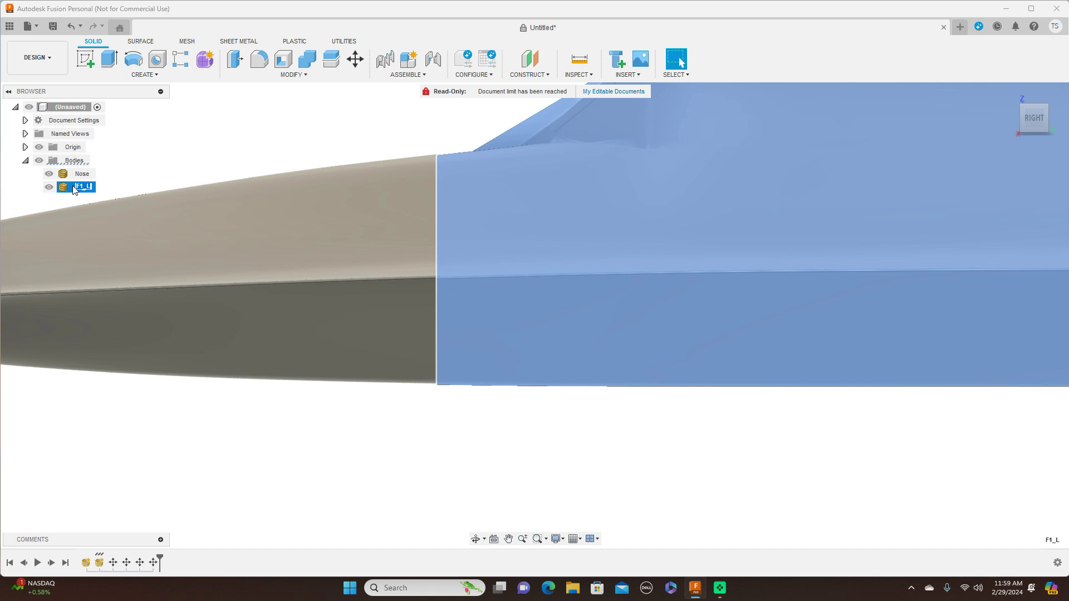
pyautogui.click(220, 128)
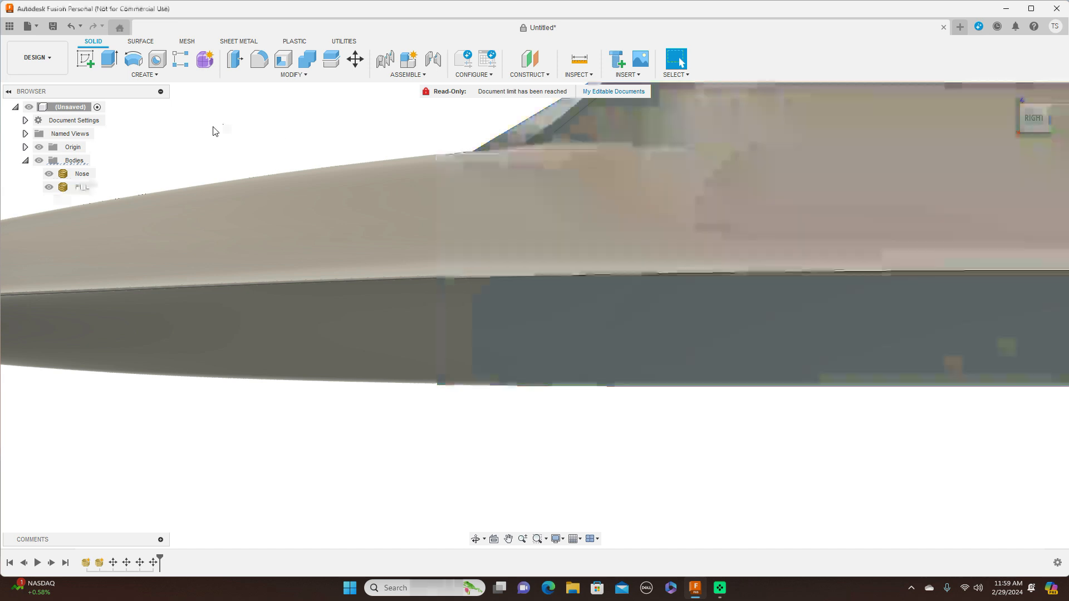
pyautogui.rightClick(87, 189)
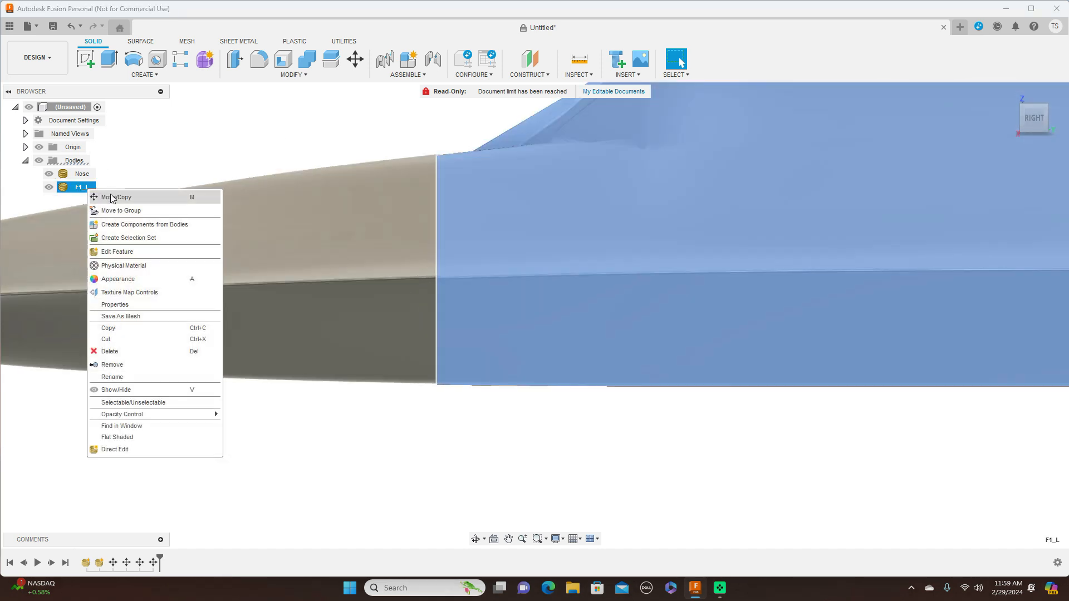
pyautogui.click(112, 198)
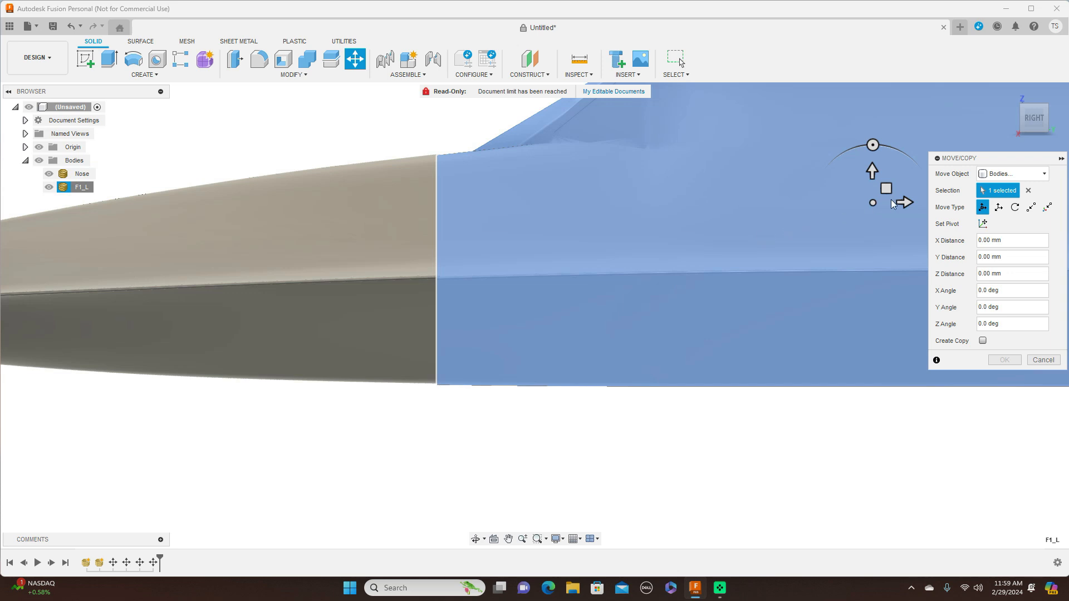
pyautogui.moveTo(888, 189); pyautogui.dragTo(890, 190)
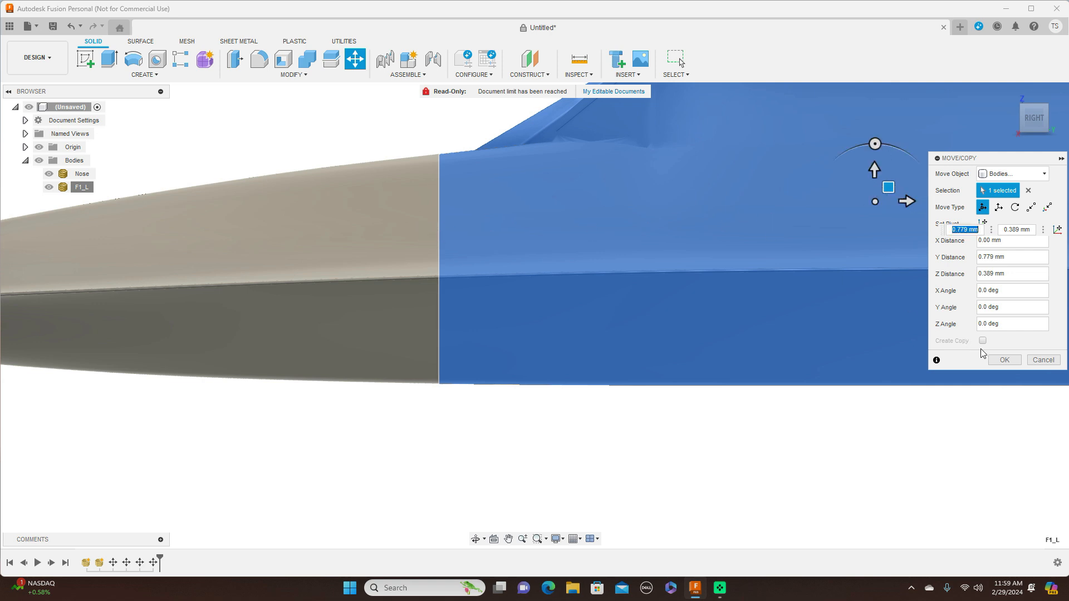
pyautogui.click(1004, 360)
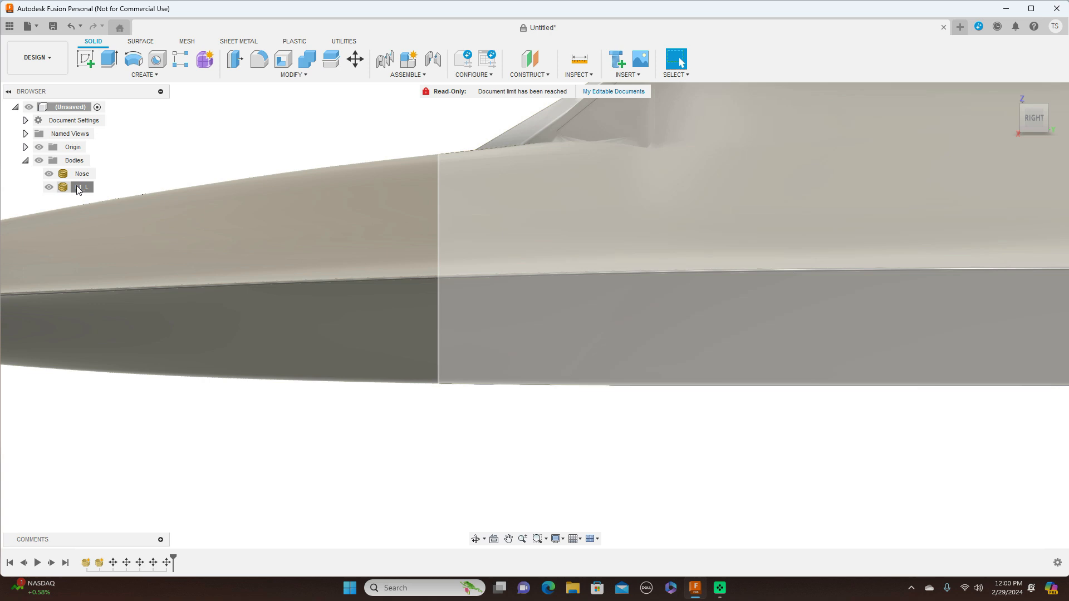
# Step: Nudge F1_L about 0.2 mm in Y, accept the move, and check its fit with the nose from above
pyautogui.click(78, 189)
pyautogui.rightClick(78, 188)
pyautogui.click(114, 200)
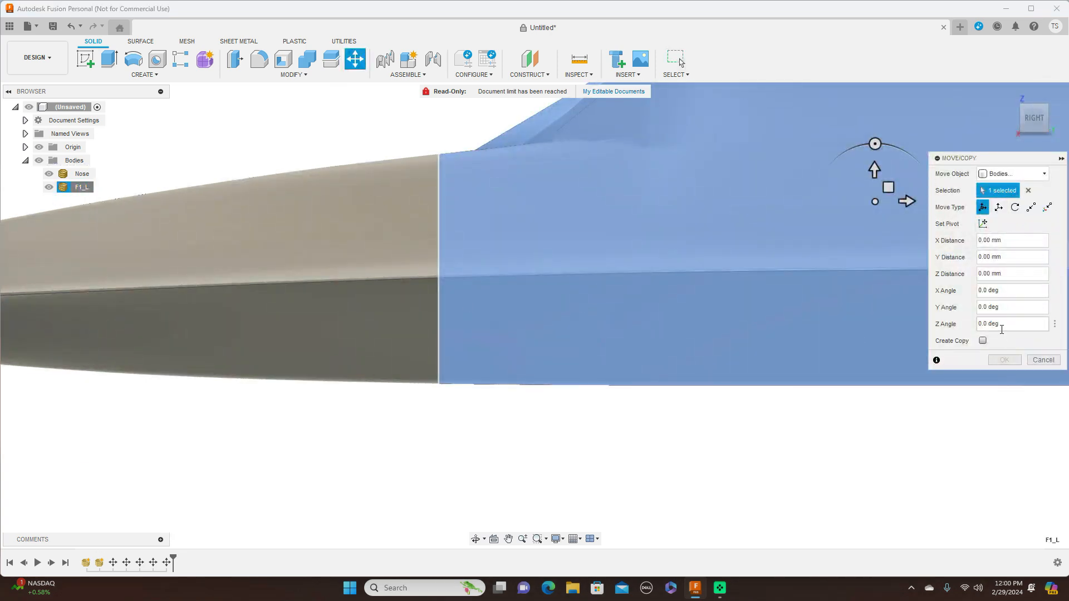
pyautogui.moveTo(888, 187); pyautogui.dragTo(888, 187)
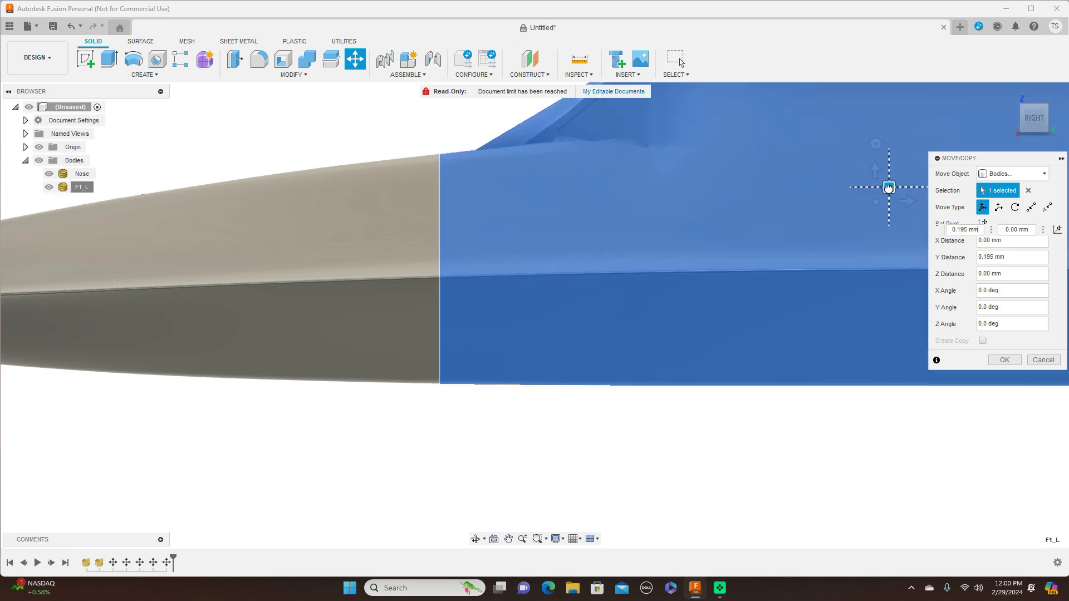
pyautogui.moveTo(888, 187); pyautogui.dragTo(888, 188)
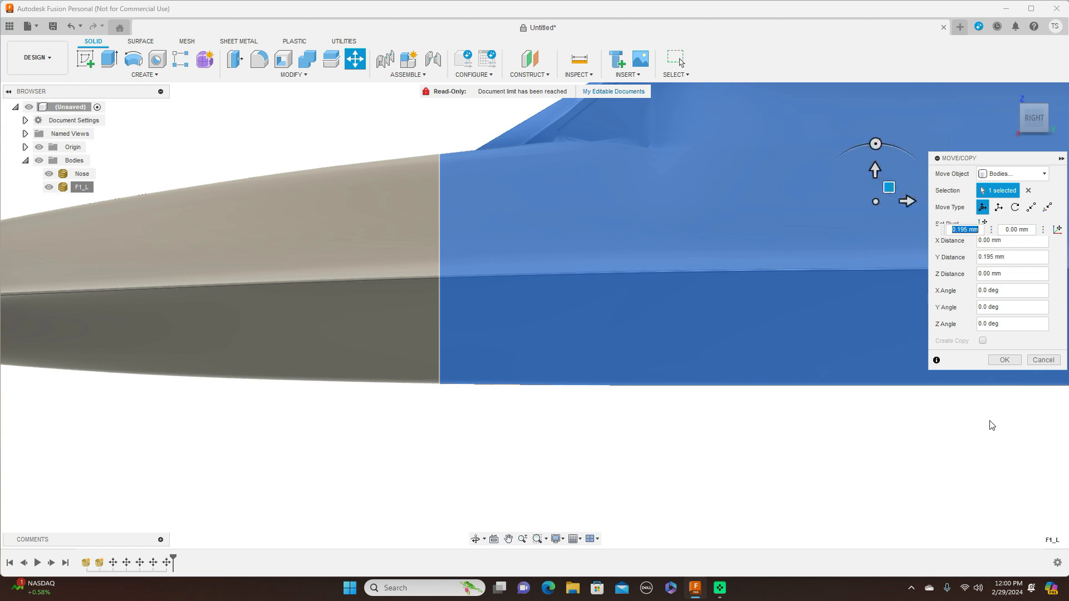
pyautogui.click(1004, 360)
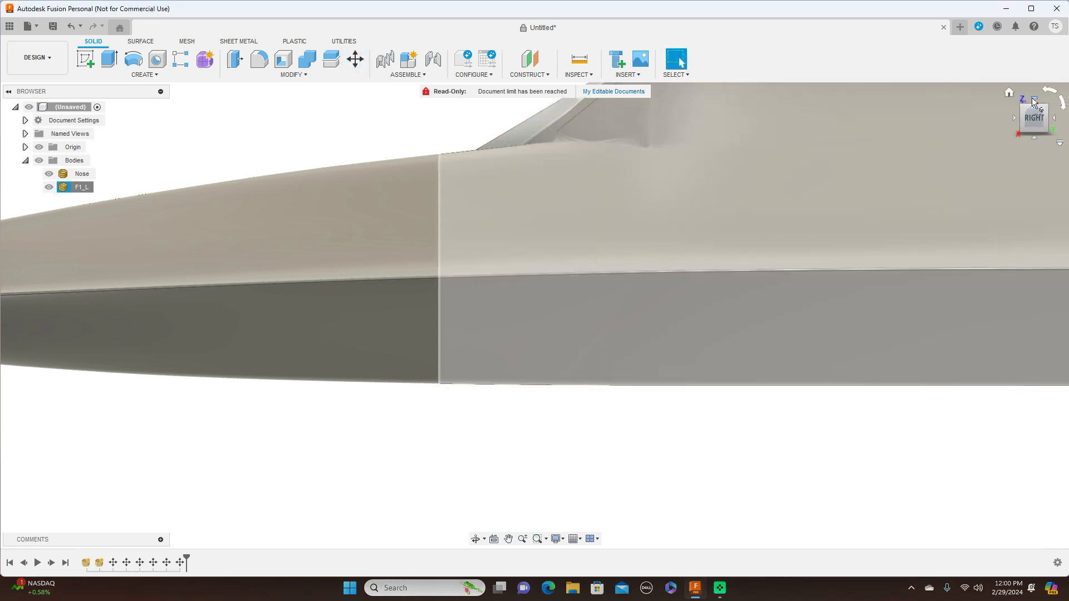
pyautogui.click(1031, 100)
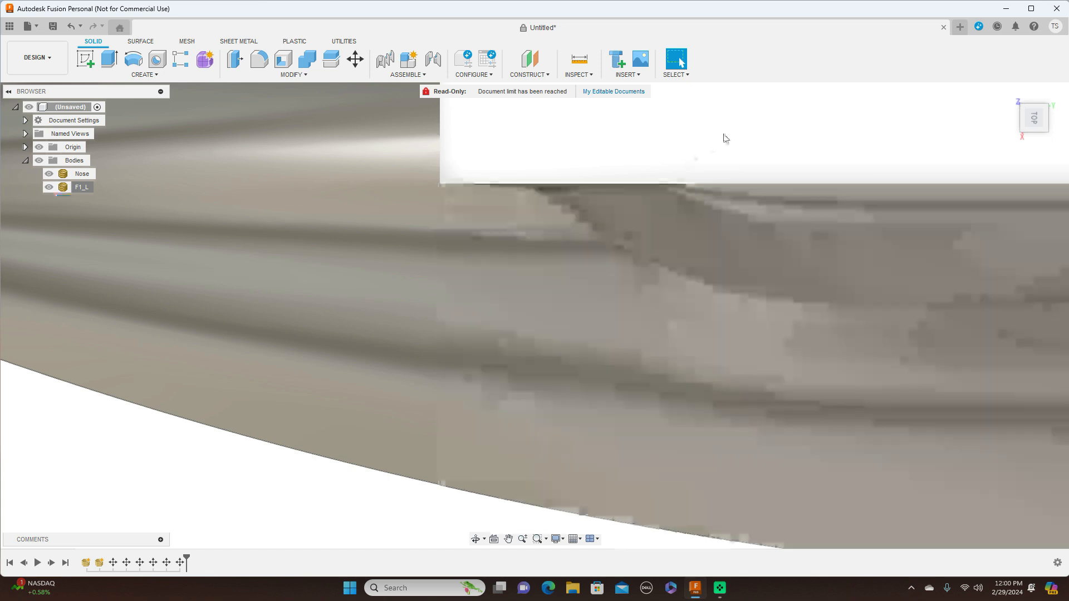
pyautogui.scroll(-2, 923, 134)
pyautogui.scroll(-3, 922, 133)
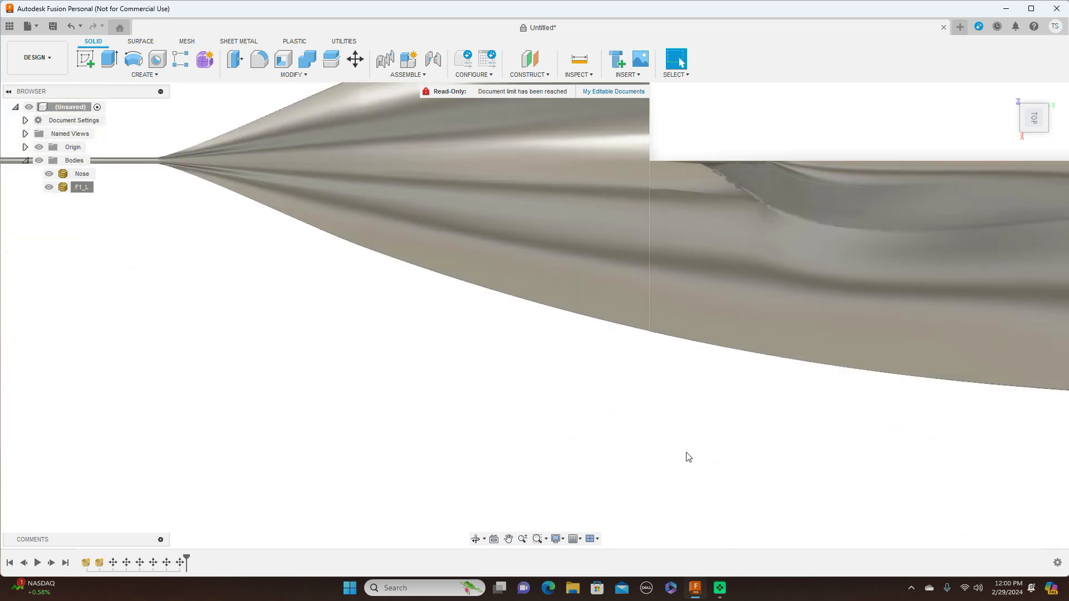
pyautogui.moveTo(680, 449); pyautogui.dragTo(658, 465, button='middle')
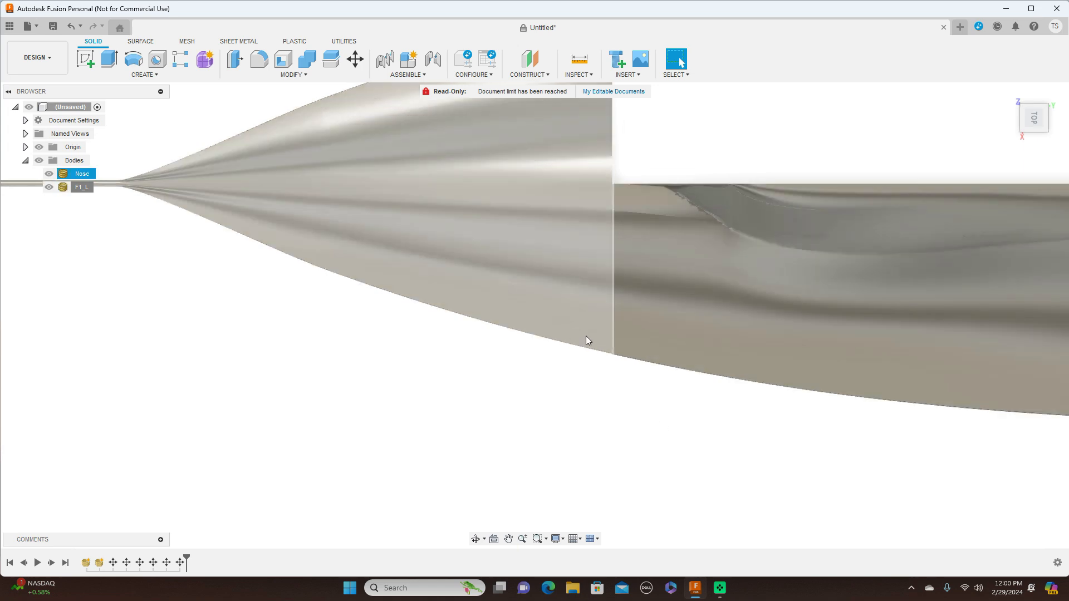
pyautogui.scroll(-2, 730, 485)
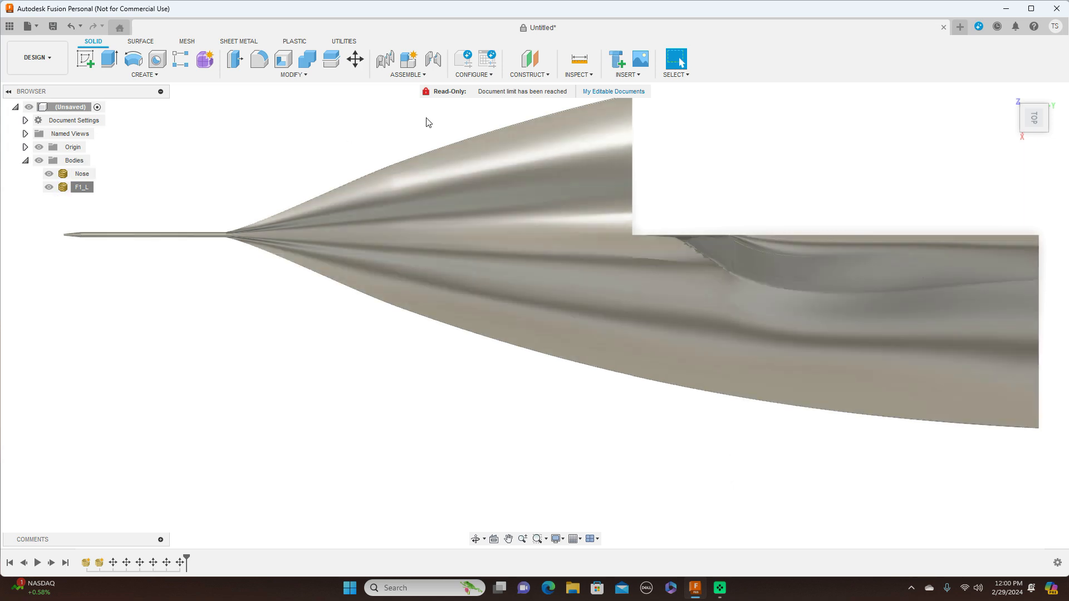
# Step: Insert the F1_R mesh file from the USB drive into the design
pyautogui.click(633, 78)
pyautogui.click(647, 163)
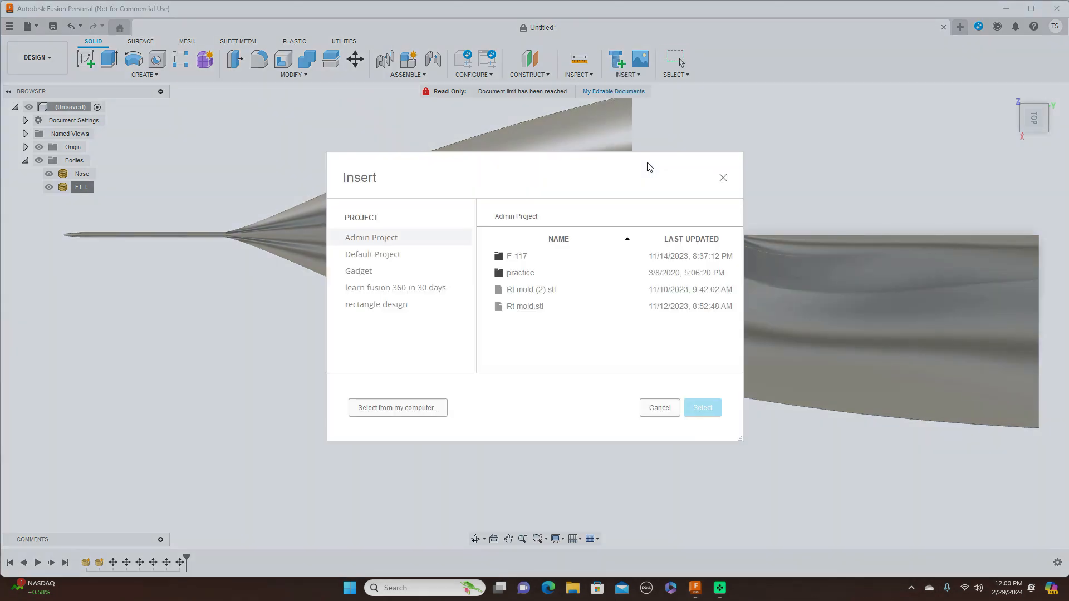
pyautogui.click(435, 409)
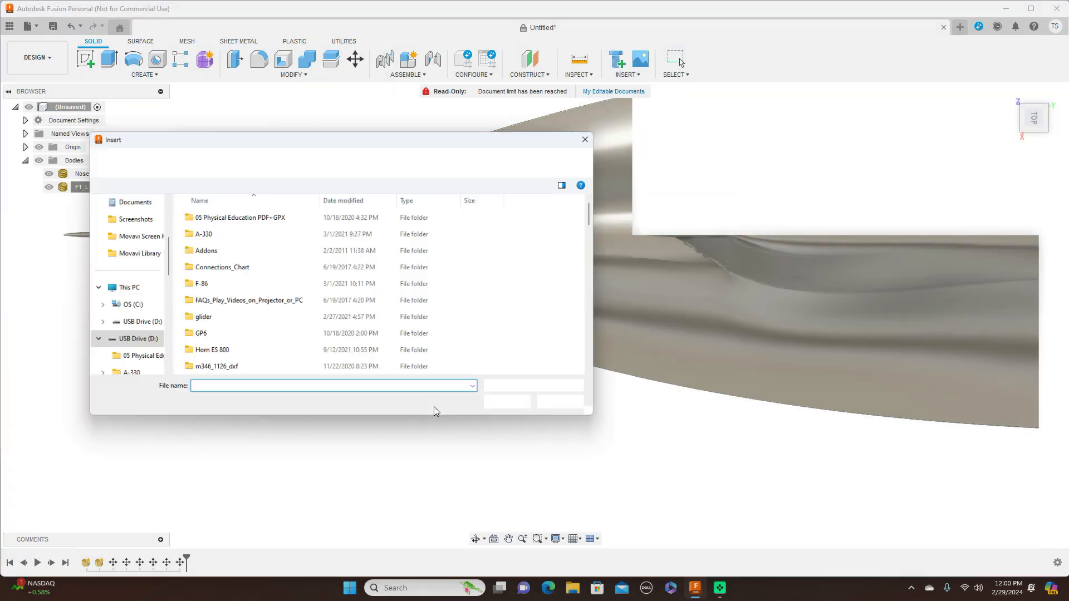
pyautogui.scroll(-6, 298, 317)
pyautogui.scroll(-4, 299, 318)
pyautogui.scroll(2, 299, 317)
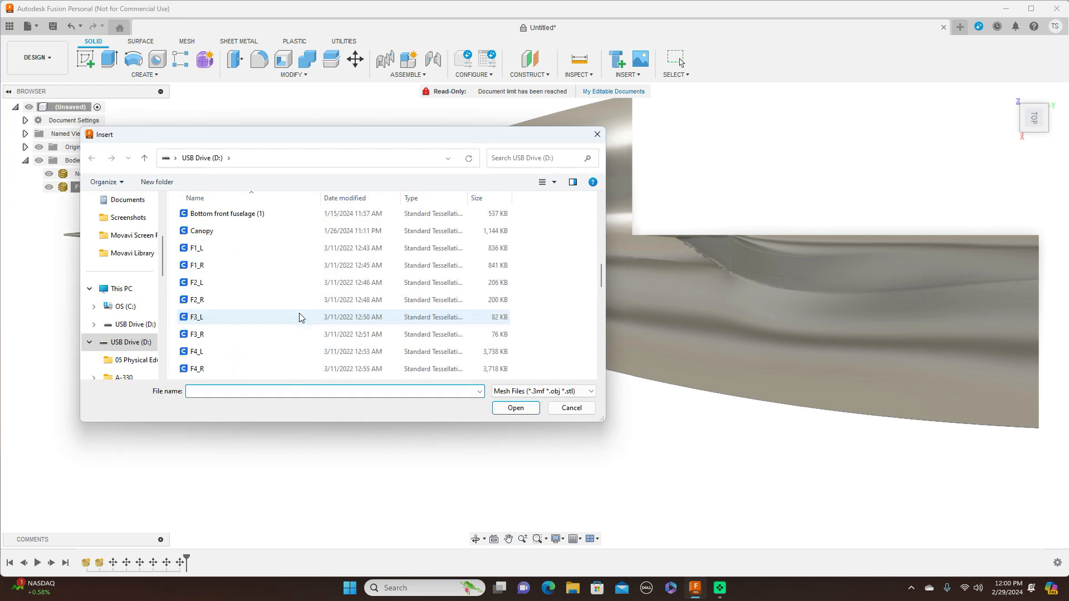
pyautogui.click(239, 266)
pyautogui.click(533, 410)
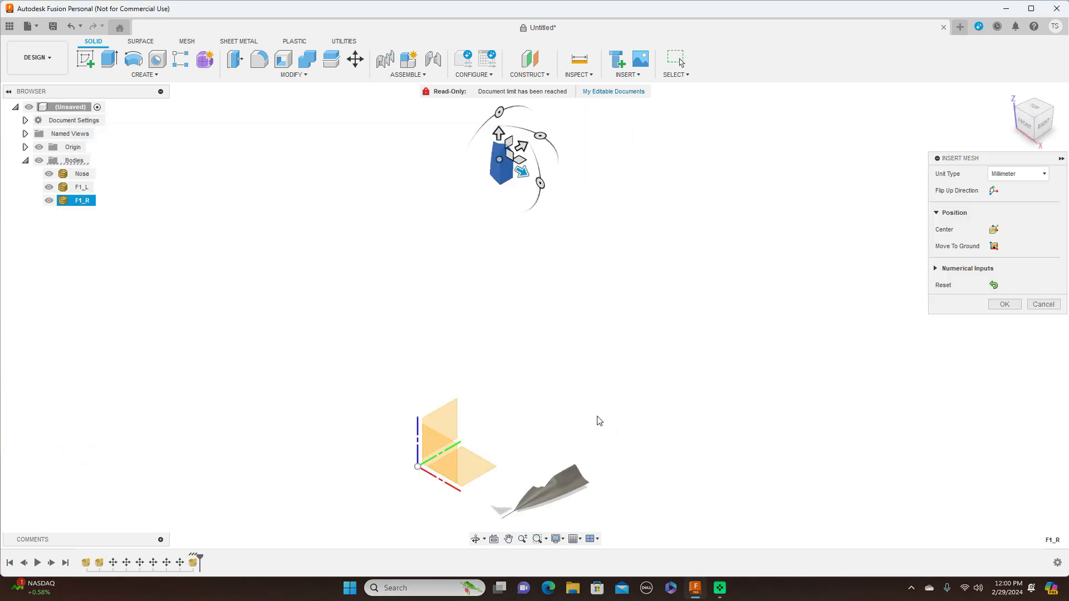
# Step: In the right view, bring F1_R down closer to the nose and rotate it a quarter turn counterclockwise so it lies lengthwise
pyautogui.click(1045, 124)
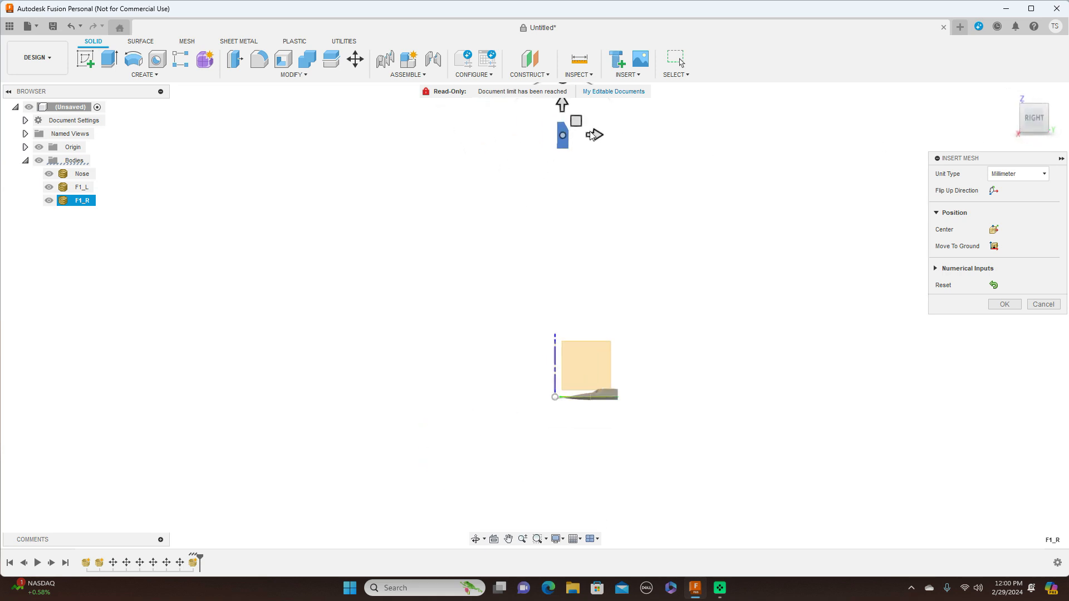
pyautogui.moveTo(605, 177); pyautogui.dragTo(624, 264)
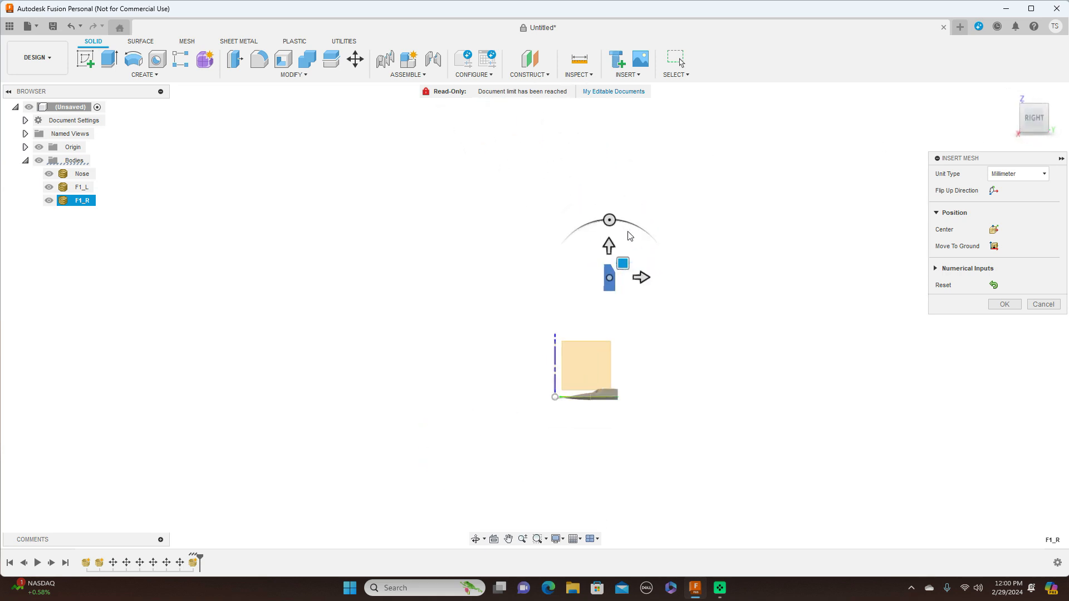
pyautogui.moveTo(610, 220); pyautogui.dragTo(544, 278)
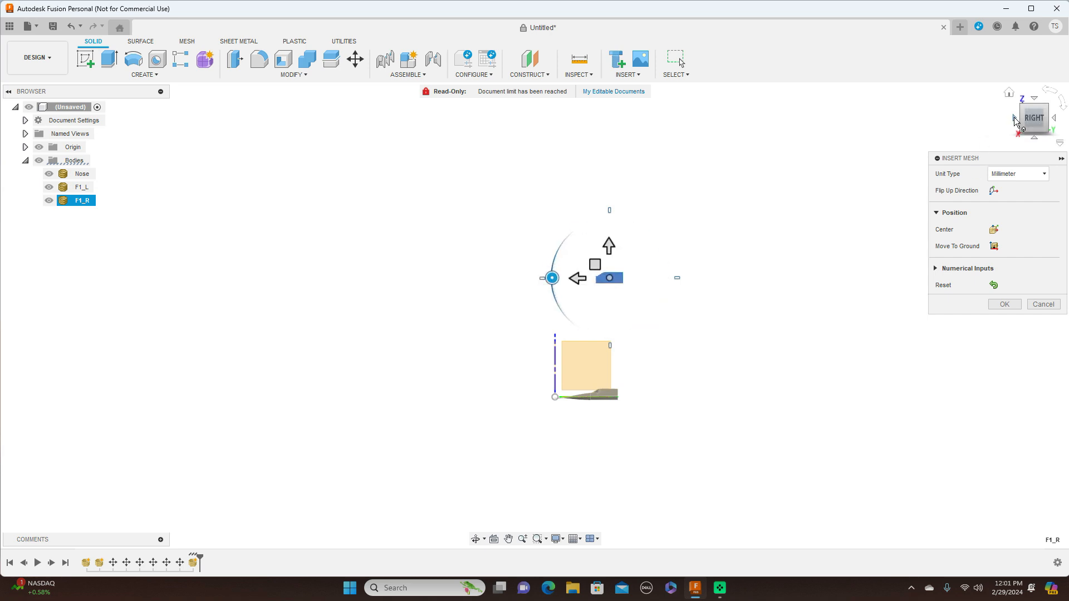
# Step: In the front view, lower F1_R and shift it sideways until its flat inner side meets F1_L at the nose's centreline
pyautogui.click(1014, 119)
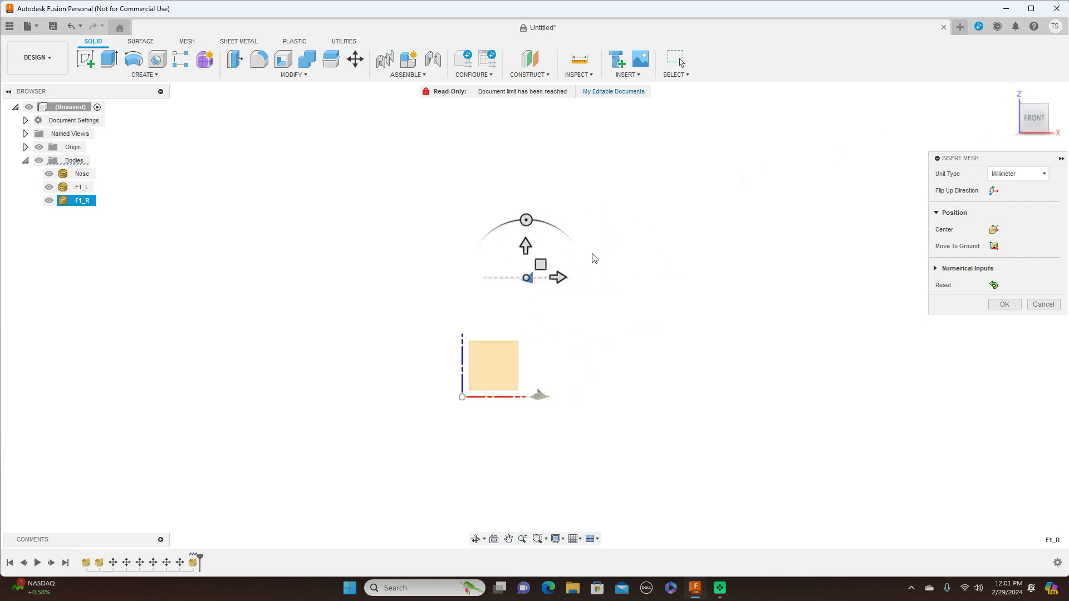
pyautogui.moveTo(542, 267); pyautogui.dragTo(543, 375)
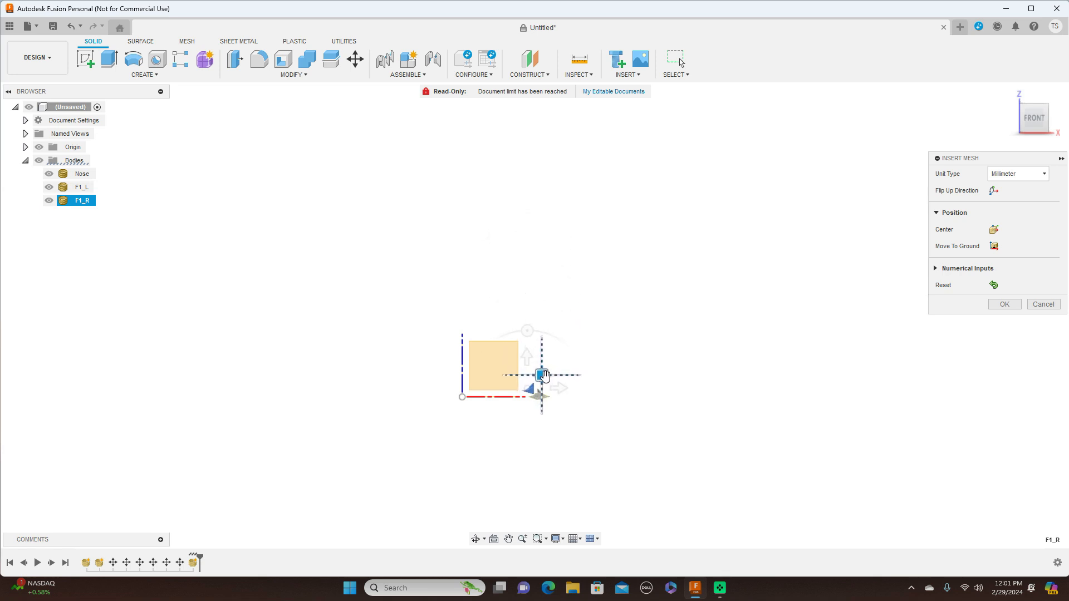
pyautogui.scroll(4, 569, 365)
pyautogui.scroll(5, 570, 362)
pyautogui.moveTo(568, 353); pyautogui.dragTo(780, 159, button='middle')
pyautogui.scroll(2, 697, 247)
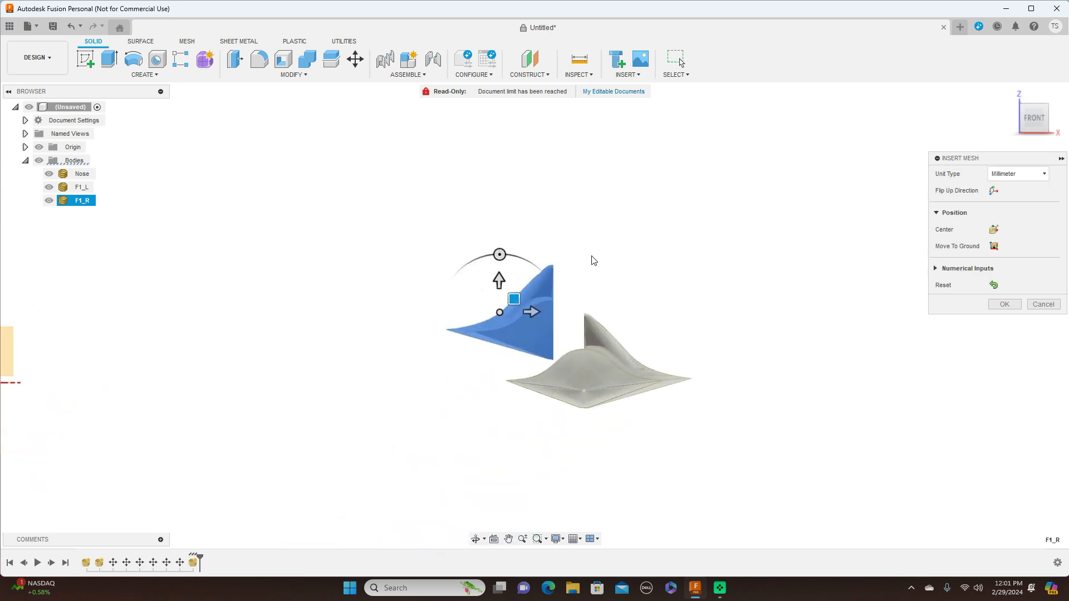
pyautogui.moveTo(512, 304); pyautogui.dragTo(544, 349)
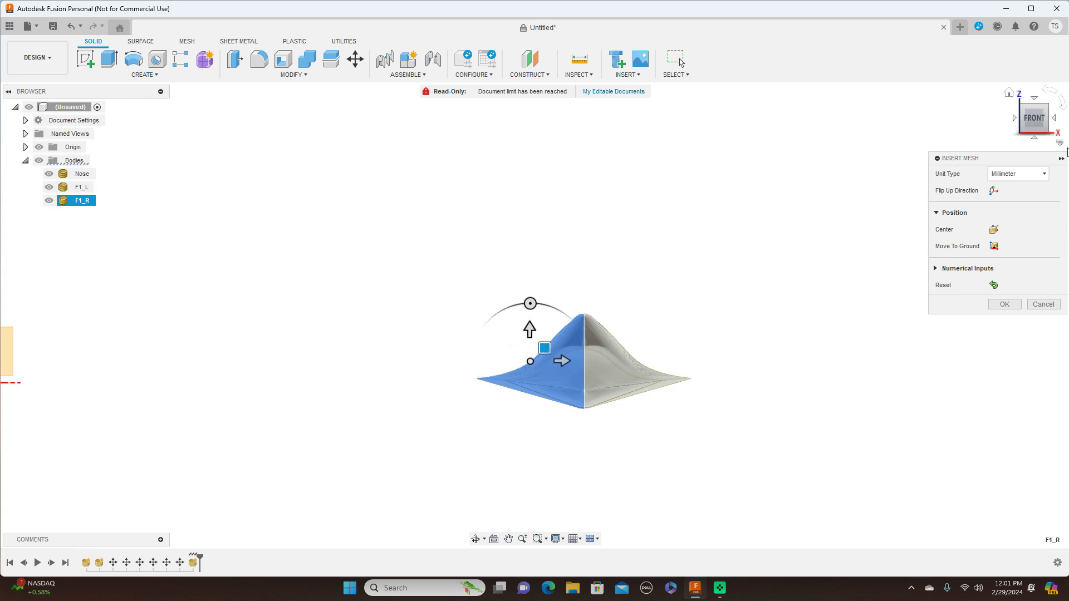
# Step: In the left view, slide F1_R forward along Y until its front edge meets the nose's rear edge
pyautogui.click(1056, 119)
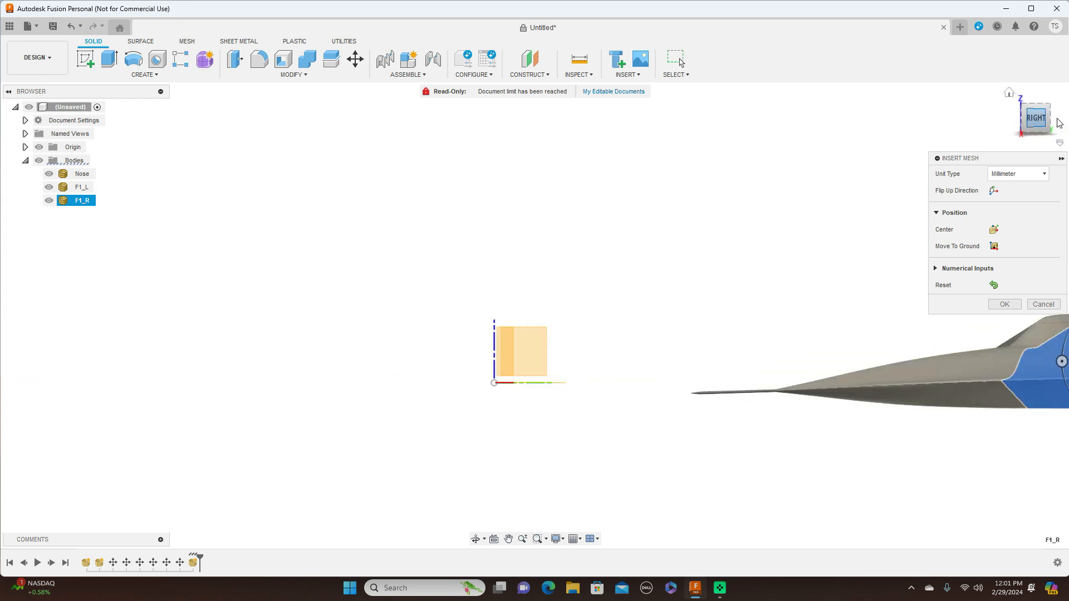
pyautogui.scroll(2, 757, 210)
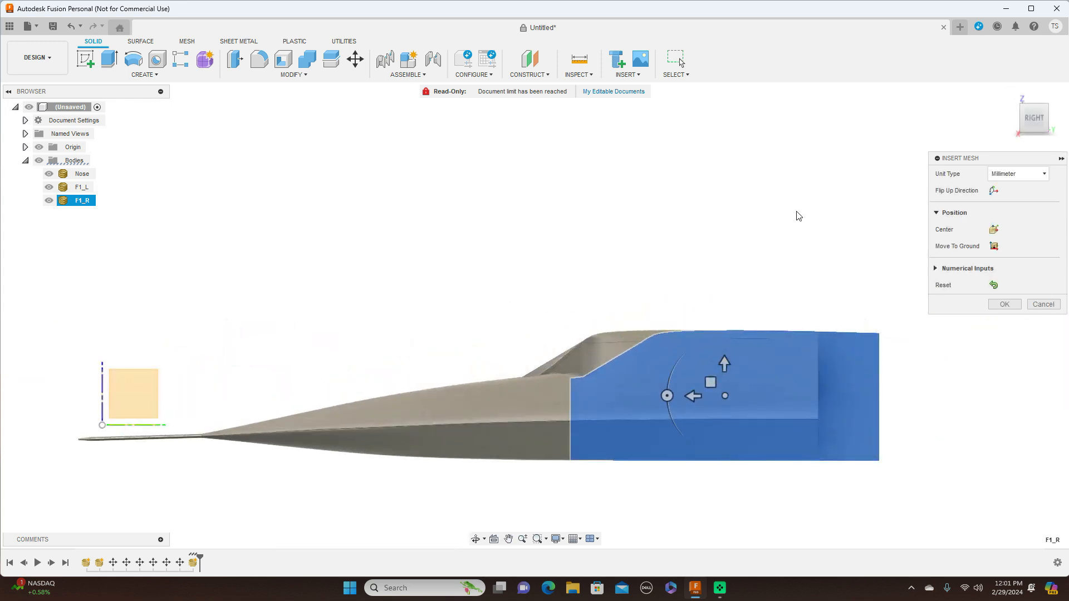
pyautogui.moveTo(797, 215); pyautogui.dragTo(659, 148, button='middle')
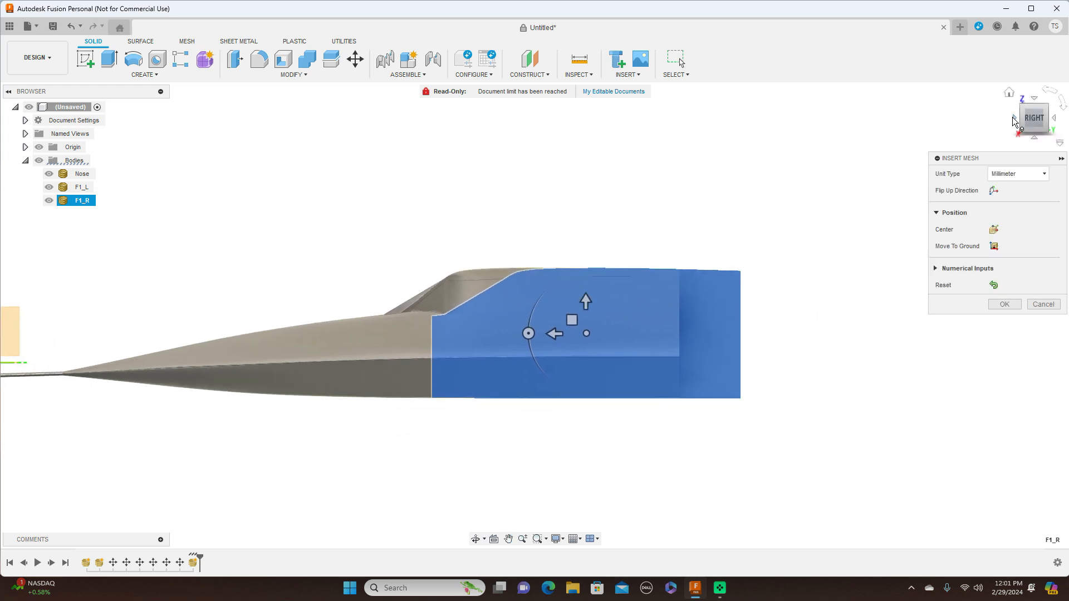
pyautogui.click(1015, 118)
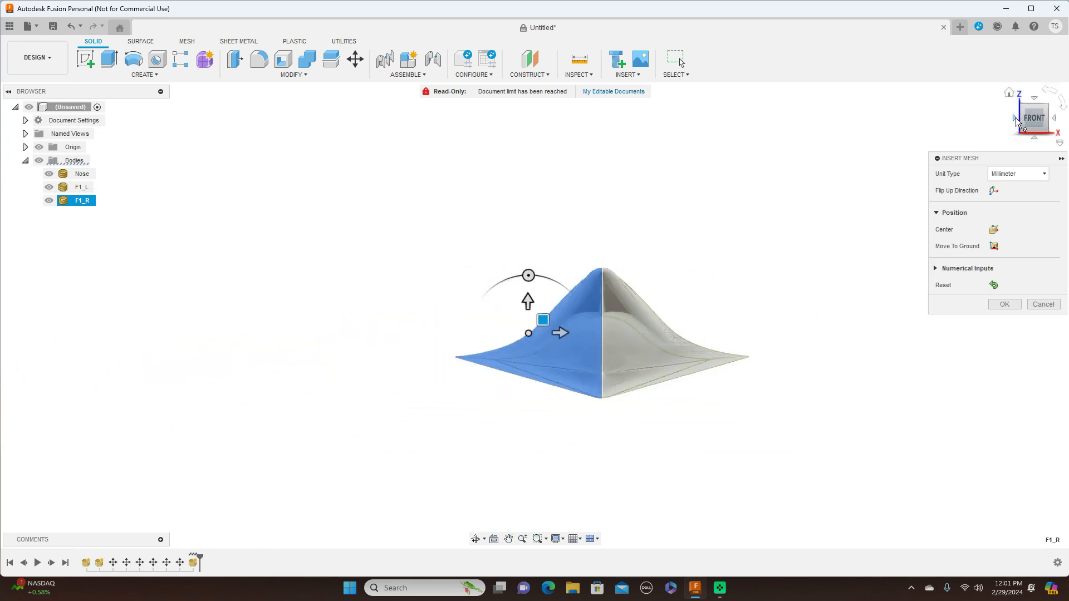
pyautogui.click(1015, 119)
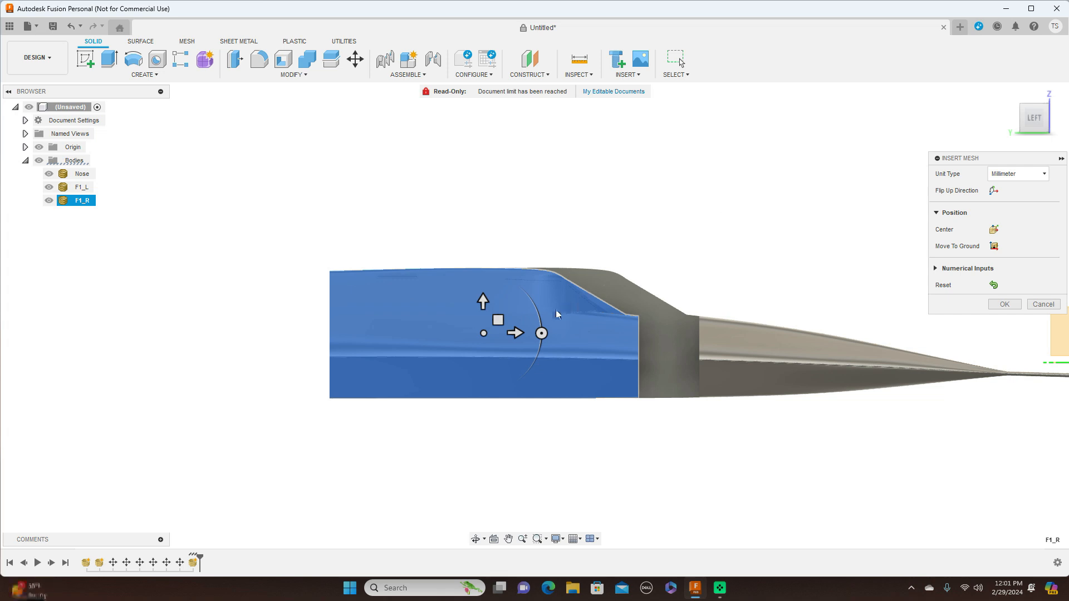
pyautogui.moveTo(511, 321); pyautogui.dragTo(555, 322)
pyautogui.moveTo(556, 322); pyautogui.dragTo(559, 322)
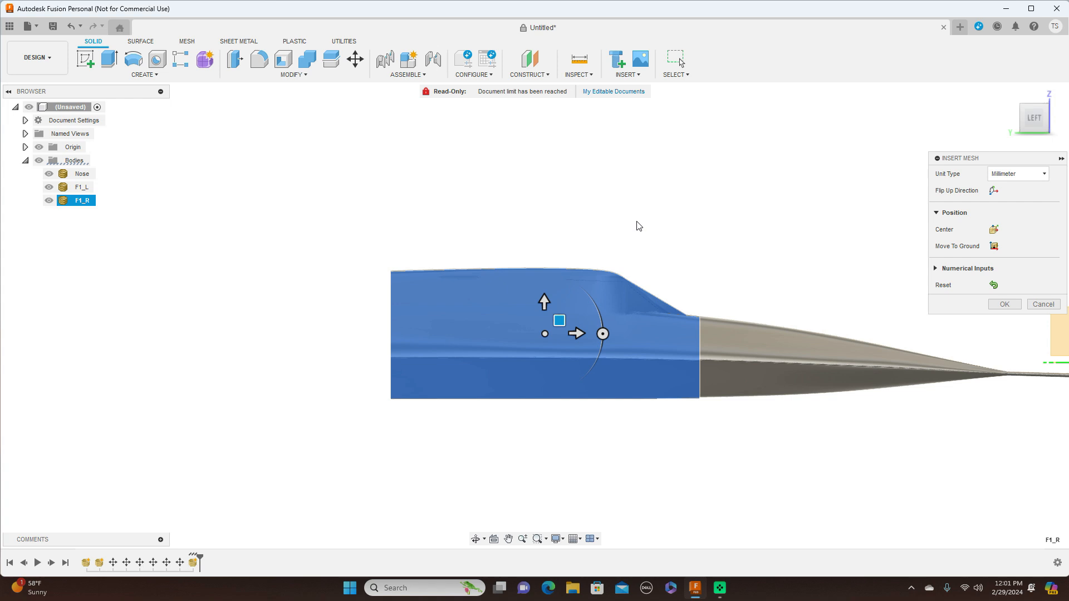
# Step: In the front view, raise F1_R slightly until its top edge is level with F1_L, and finish inserting the mesh
pyautogui.scroll(3, 790, 253)
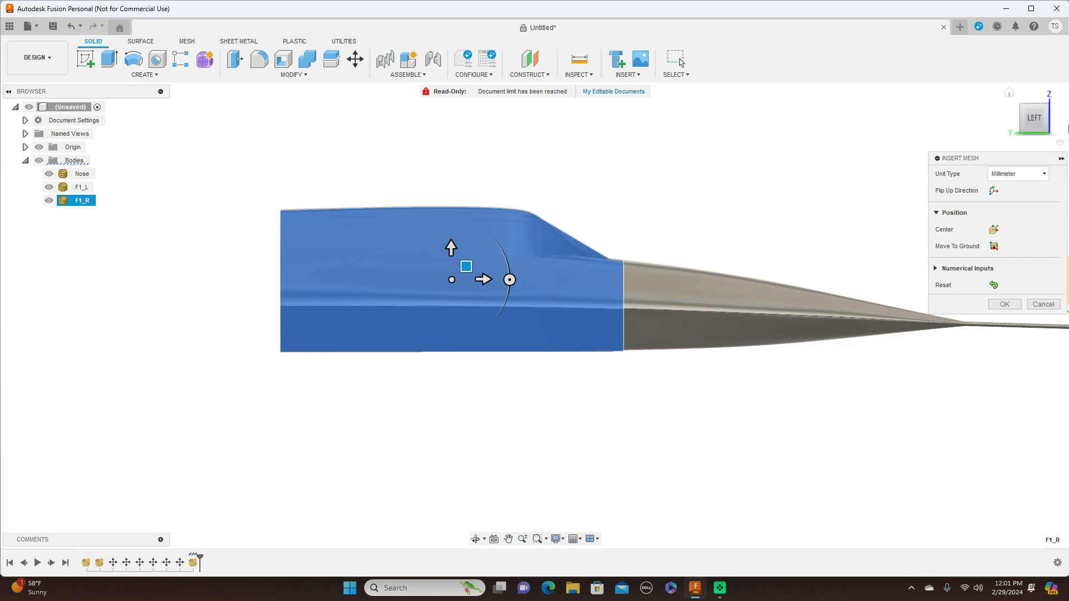
pyautogui.click(1058, 121)
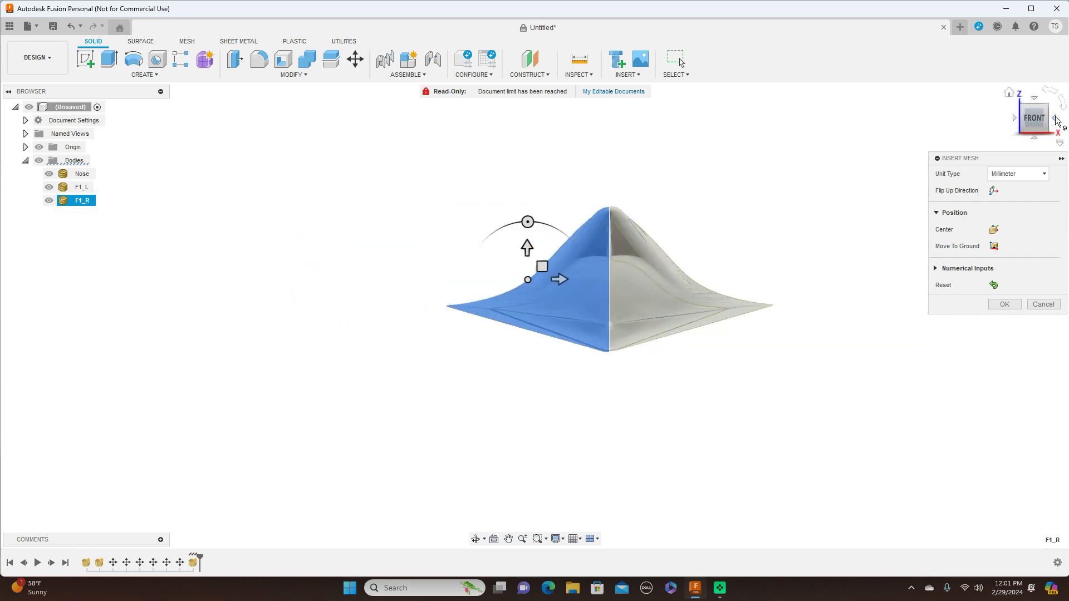
pyautogui.scroll(4, 632, 231)
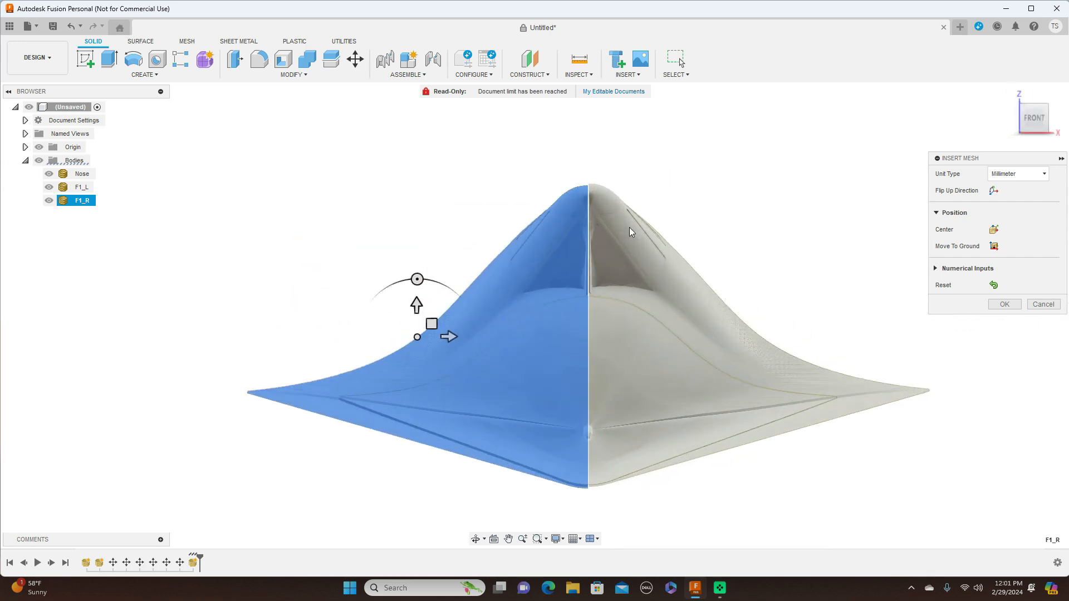
pyautogui.moveTo(432, 324); pyautogui.dragTo(433, 323)
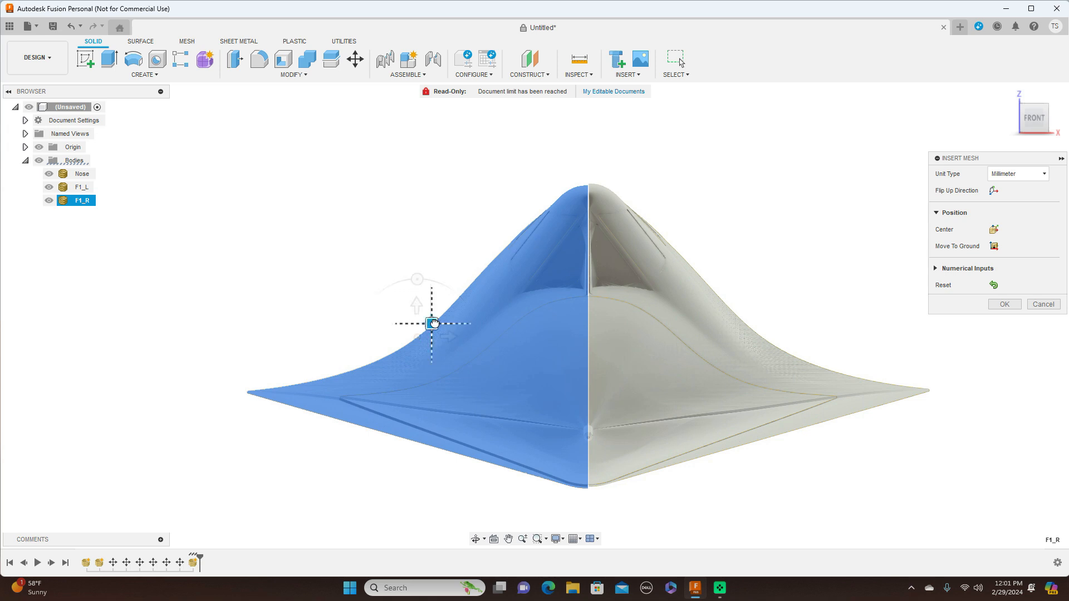
pyautogui.moveTo(435, 323); pyautogui.dragTo(435, 322)
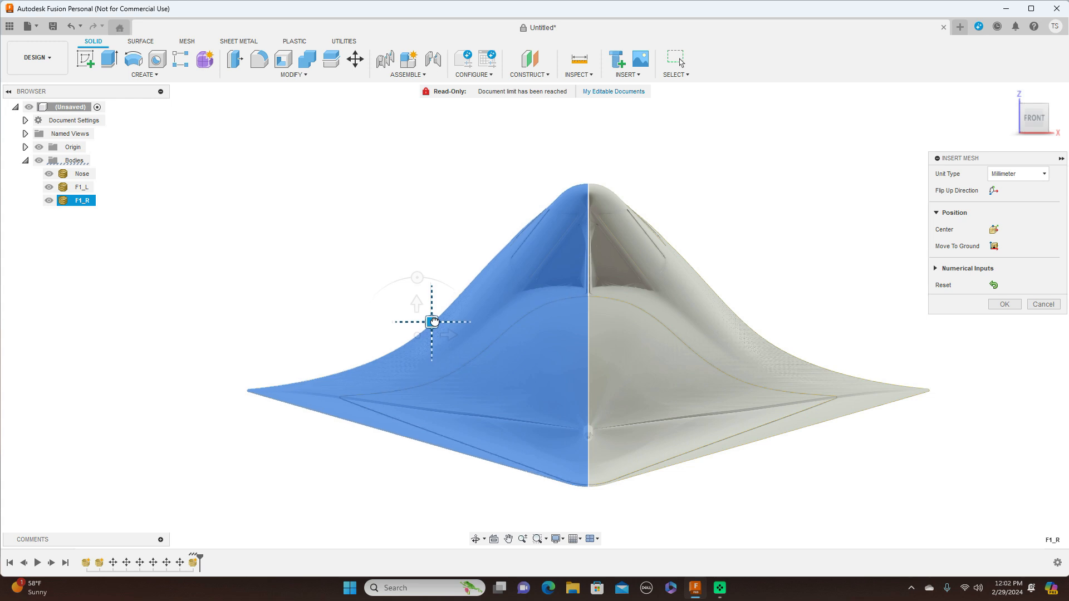
pyautogui.moveTo(434, 322); pyautogui.dragTo(434, 322)
pyautogui.click(1003, 305)
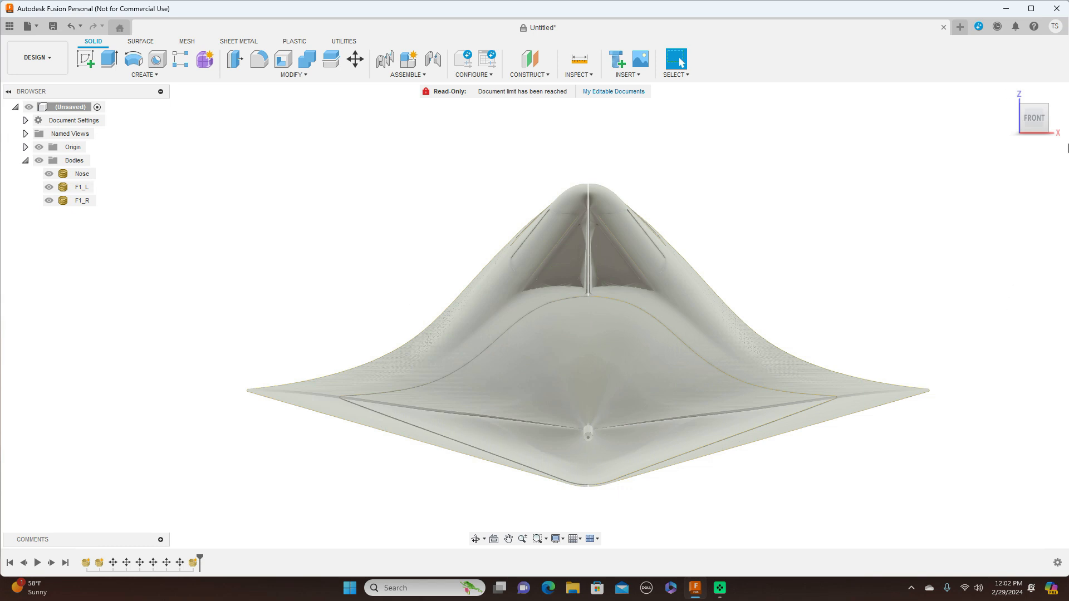
# Step: Examine the centreline seam and rear edges of F1_L and F1_R from the top view
pyautogui.moveTo(1054, 122)
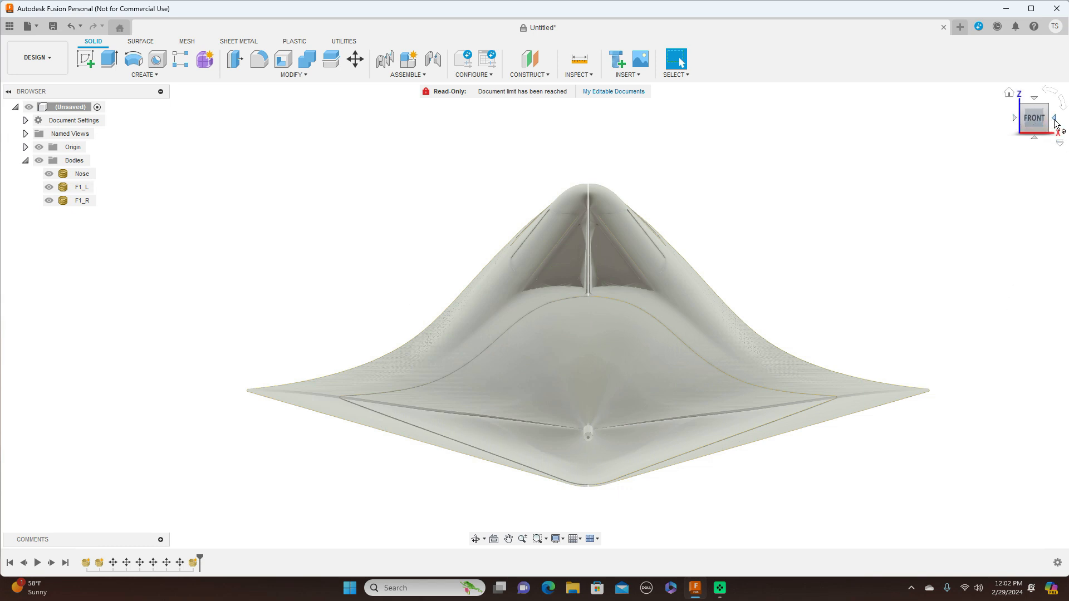
pyautogui.click(1055, 123)
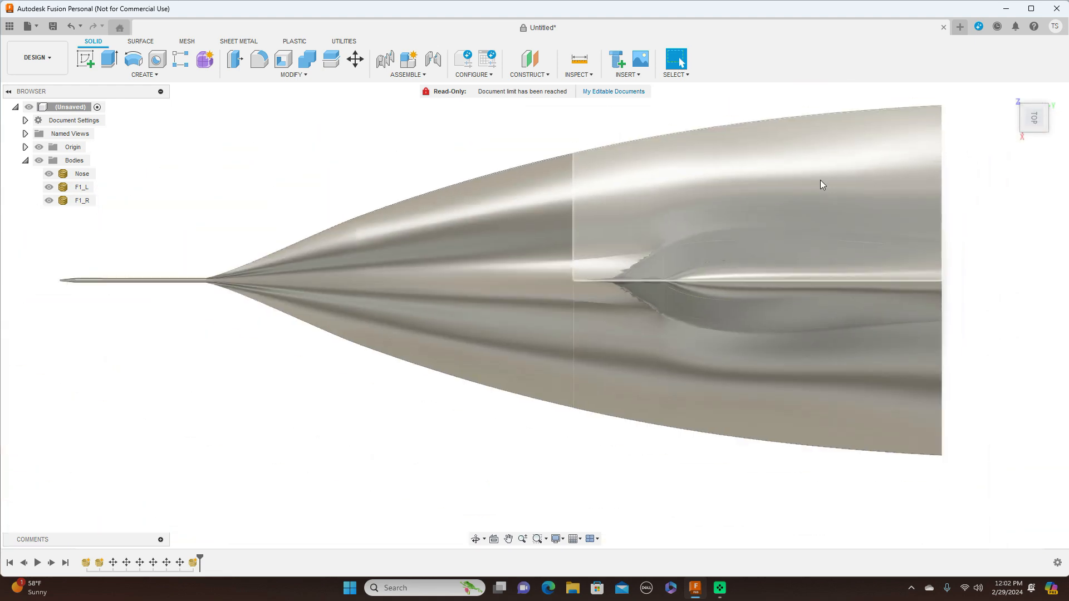
pyautogui.scroll(5, 1025, 298)
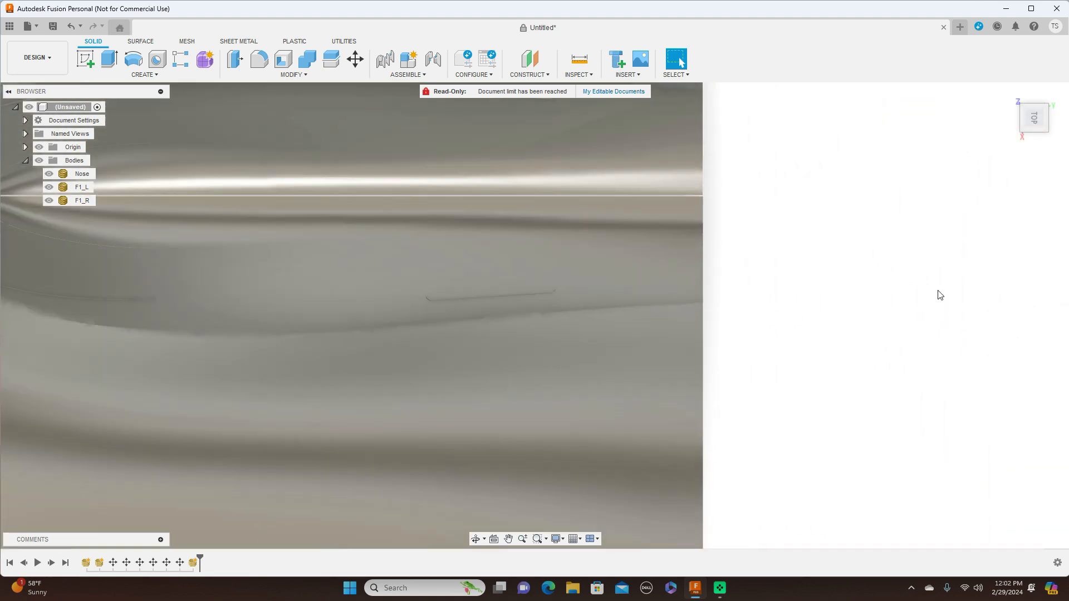
pyautogui.scroll(-2, 900, 288)
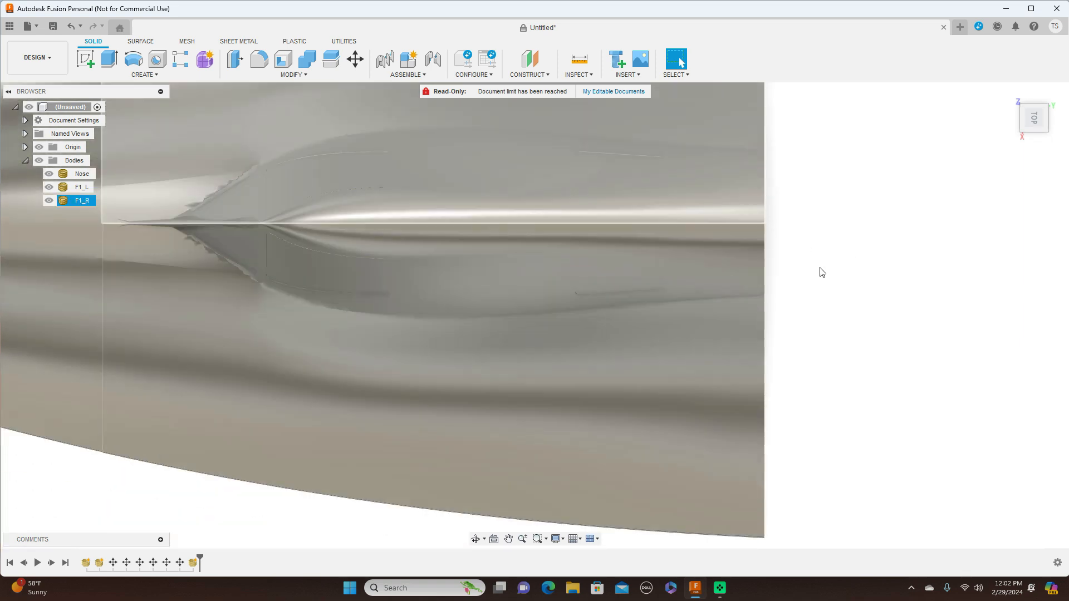
pyautogui.scroll(-1, 930, 317)
pyautogui.scroll(-1, 931, 319)
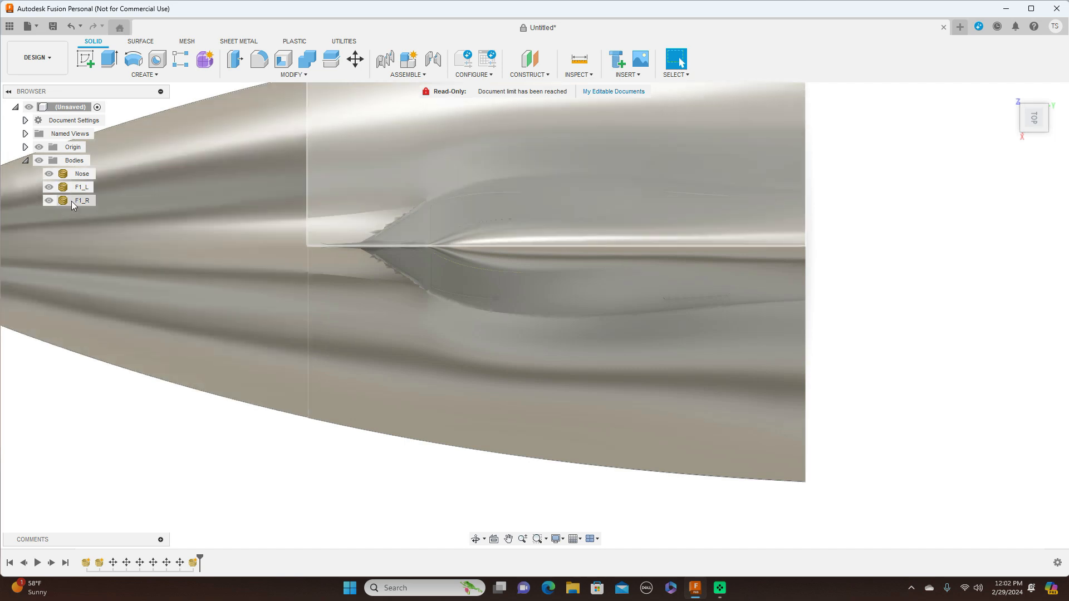
pyautogui.rightClick(74, 188)
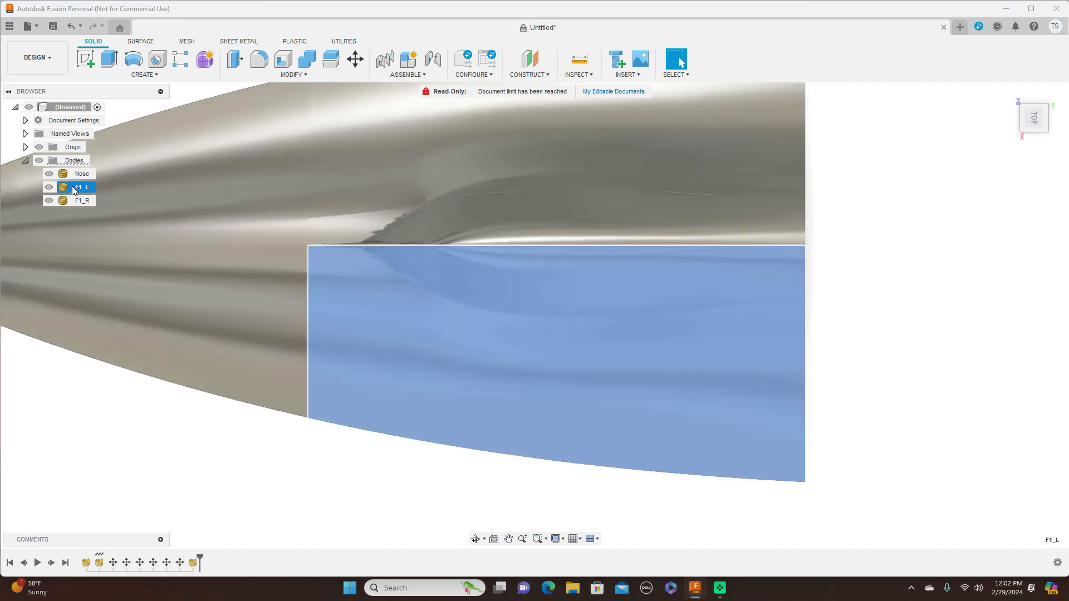
pyautogui.click(90, 196)
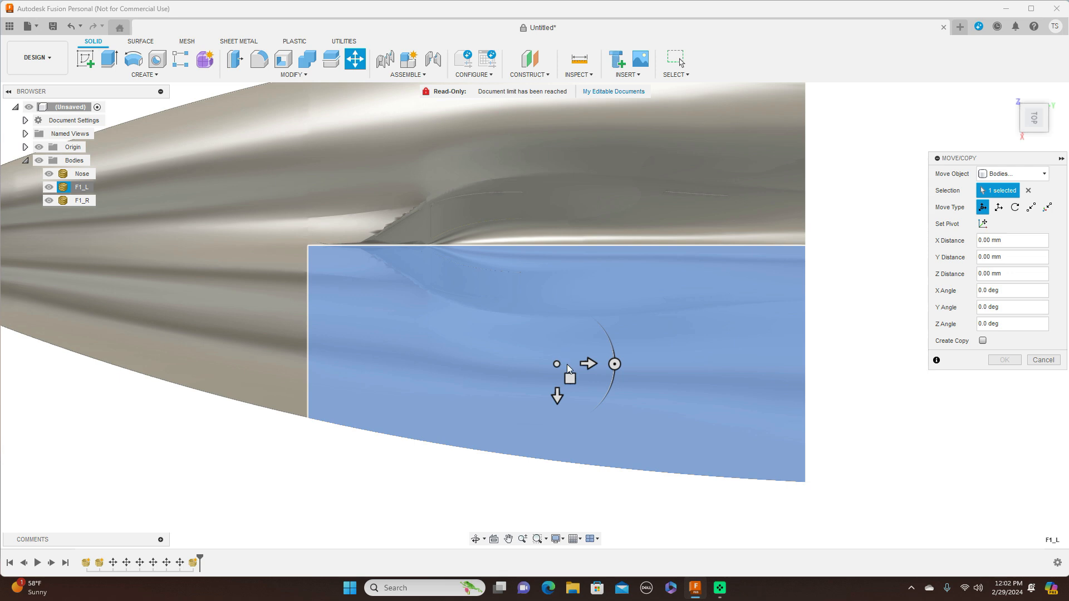
pyautogui.moveTo(861, 232); pyautogui.dragTo(859, 252, button='middle')
pyautogui.scroll(-1, 859, 252)
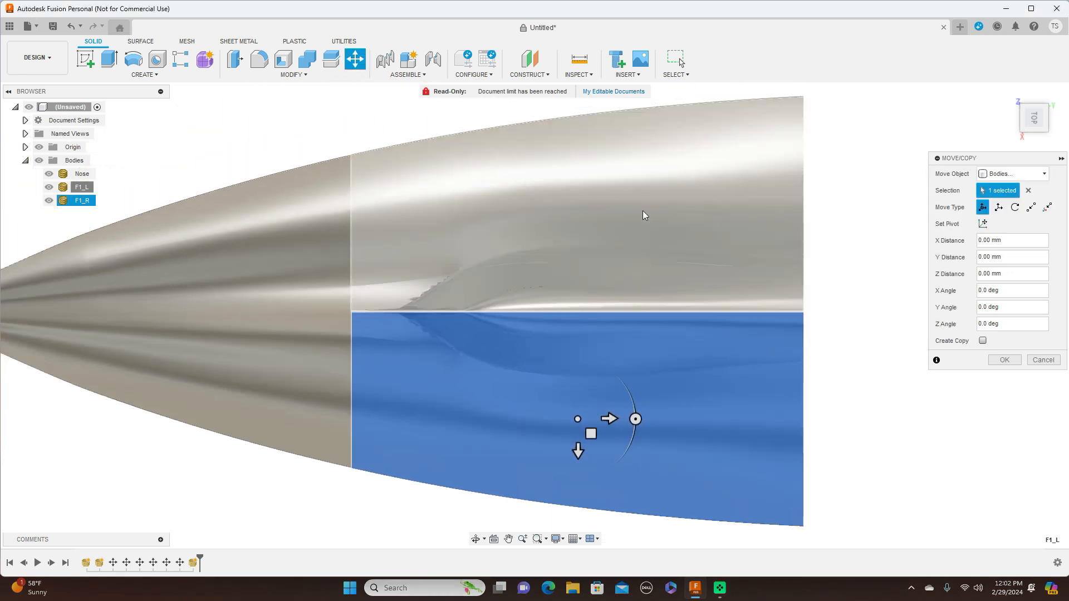
pyautogui.click(1052, 359)
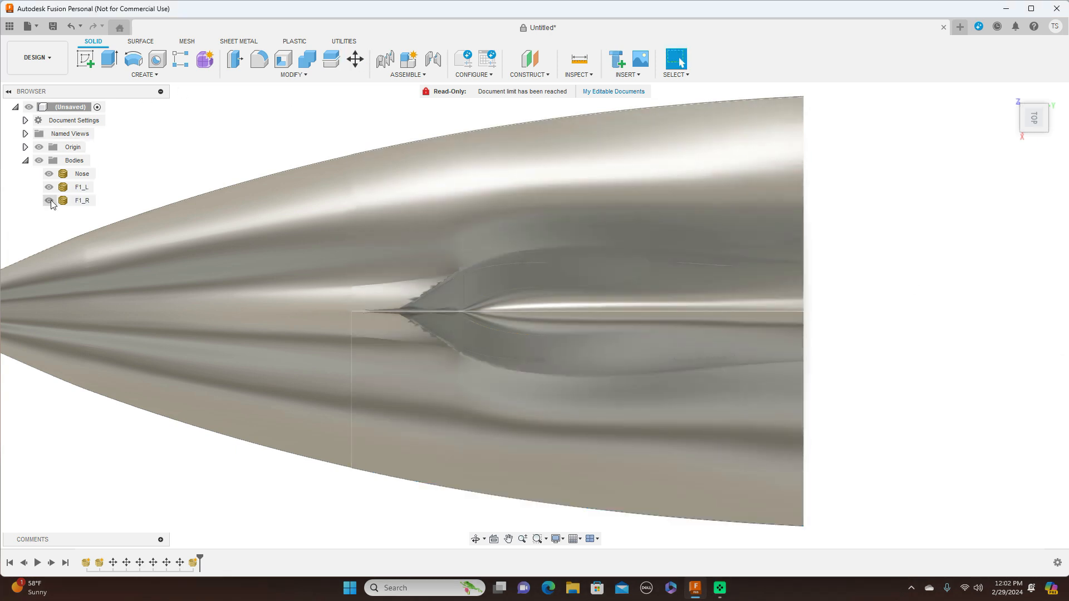
# Step: Move the F1_R body about 0.376 mm along X towards F1_L to close the seam at the centreline
pyautogui.click(80, 202)
pyautogui.rightClick(80, 201)
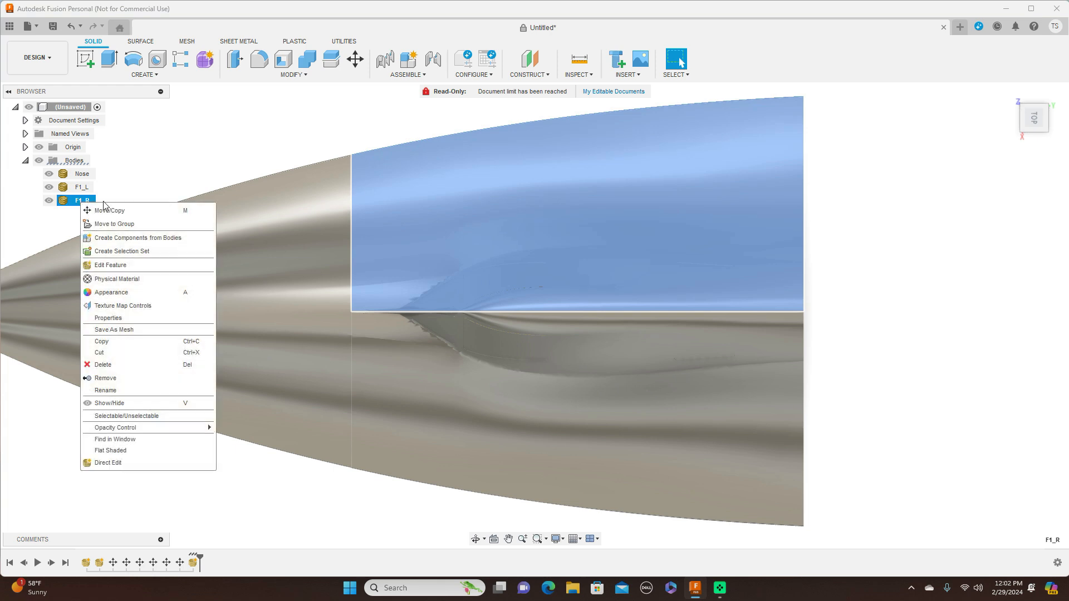
pyautogui.click(167, 211)
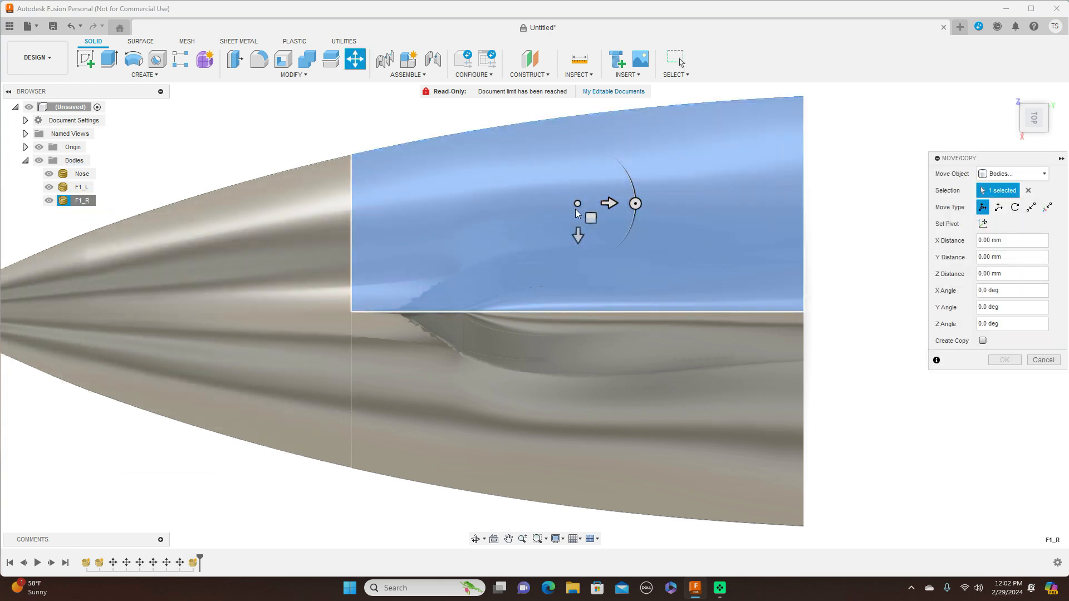
pyautogui.click(591, 218)
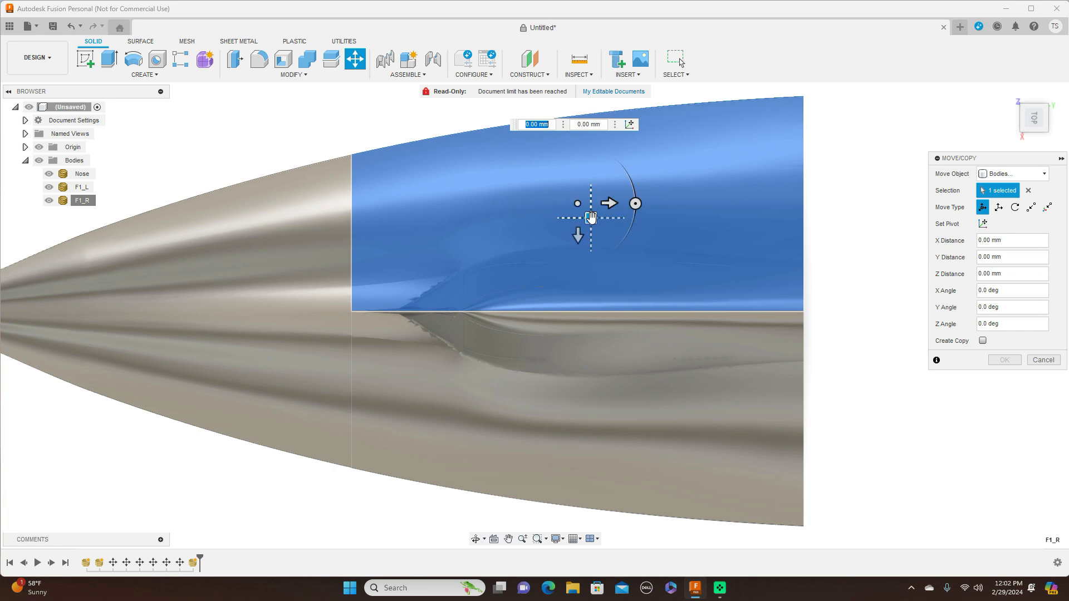
pyautogui.click(591, 218)
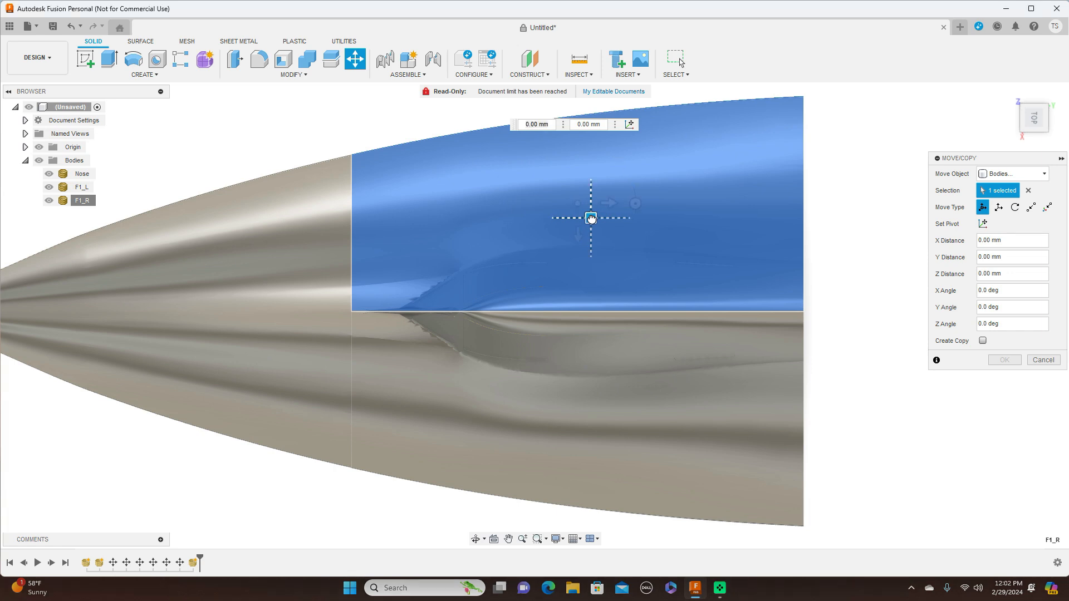
pyautogui.moveTo(591, 219); pyautogui.dragTo(592, 219)
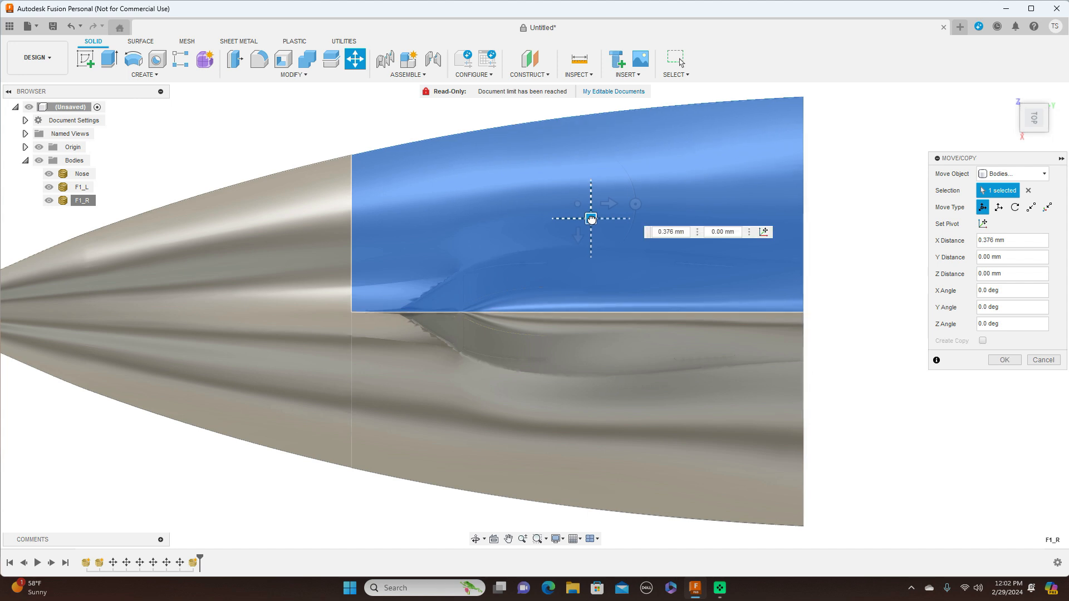
pyautogui.moveTo(591, 218); pyautogui.dragTo(590, 219)
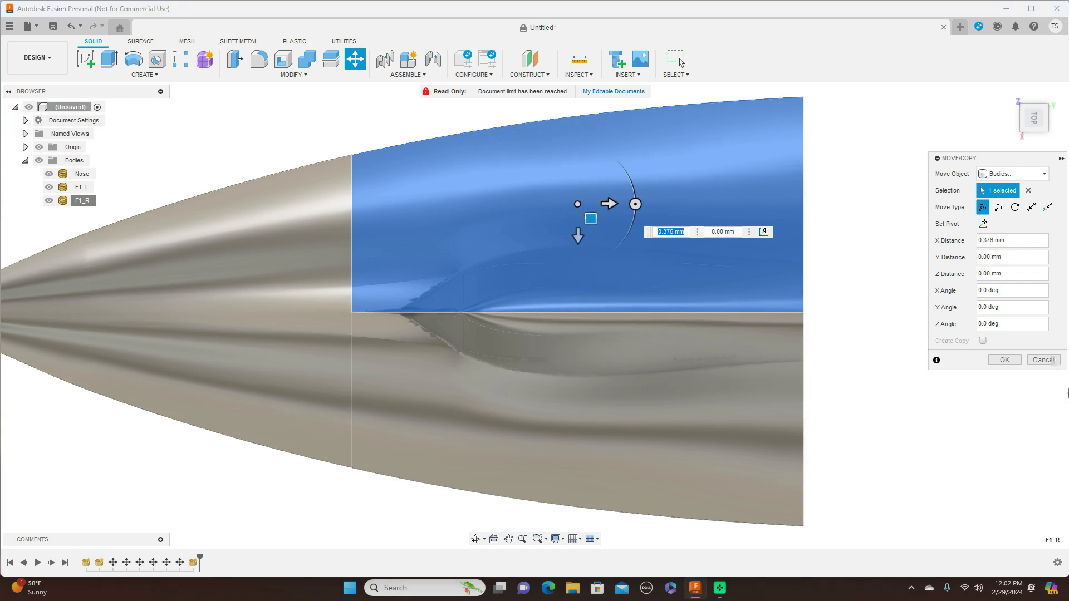
pyautogui.click(1015, 364)
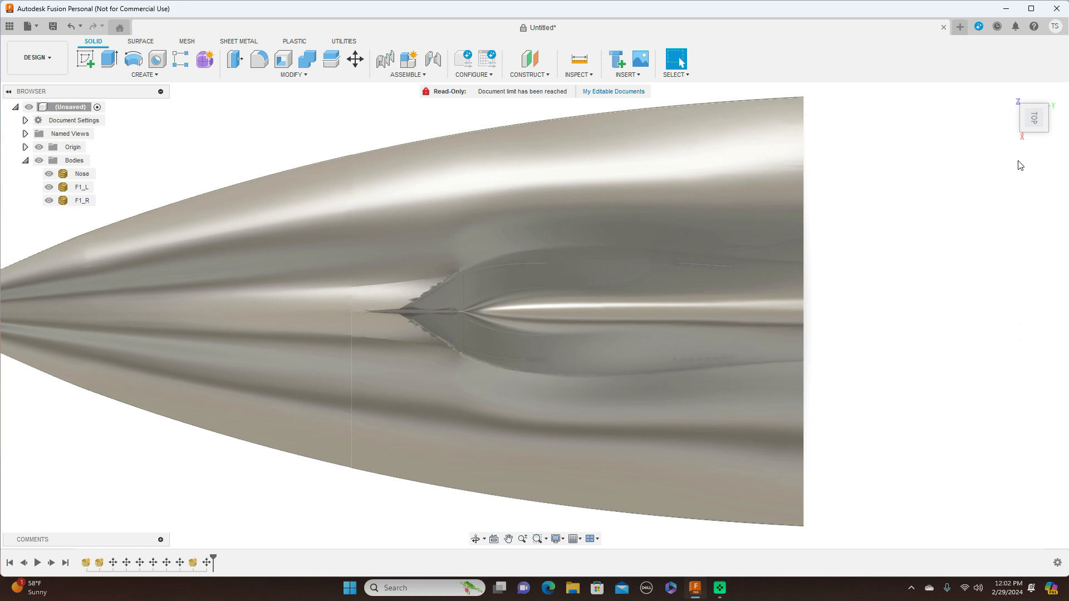
# Step: Check the fit between the nose and both fuselage halves from the right and top views
pyautogui.click(1034, 139)
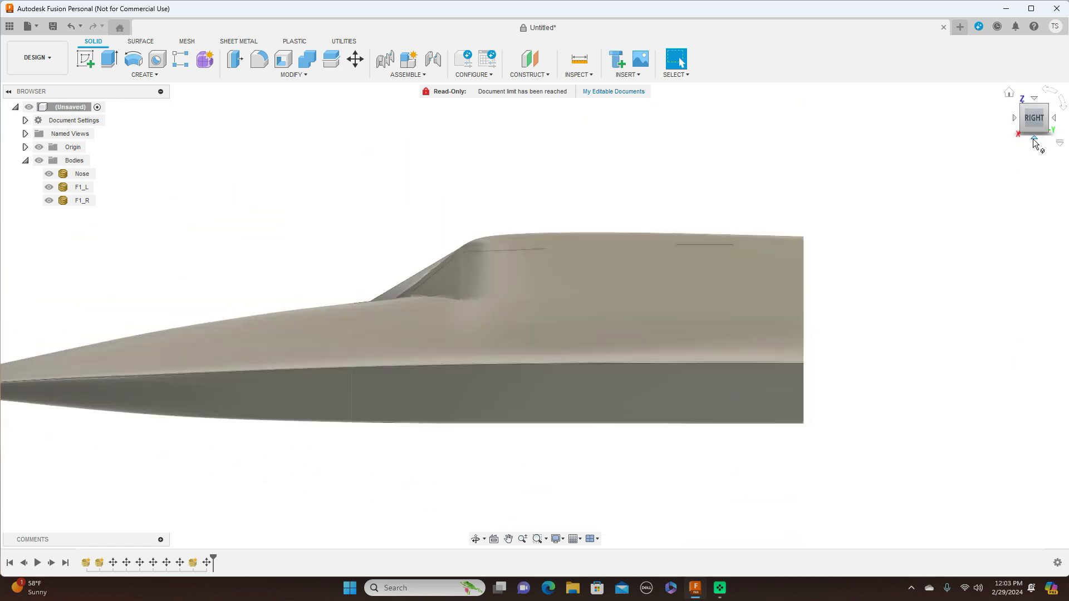
pyautogui.click(1033, 98)
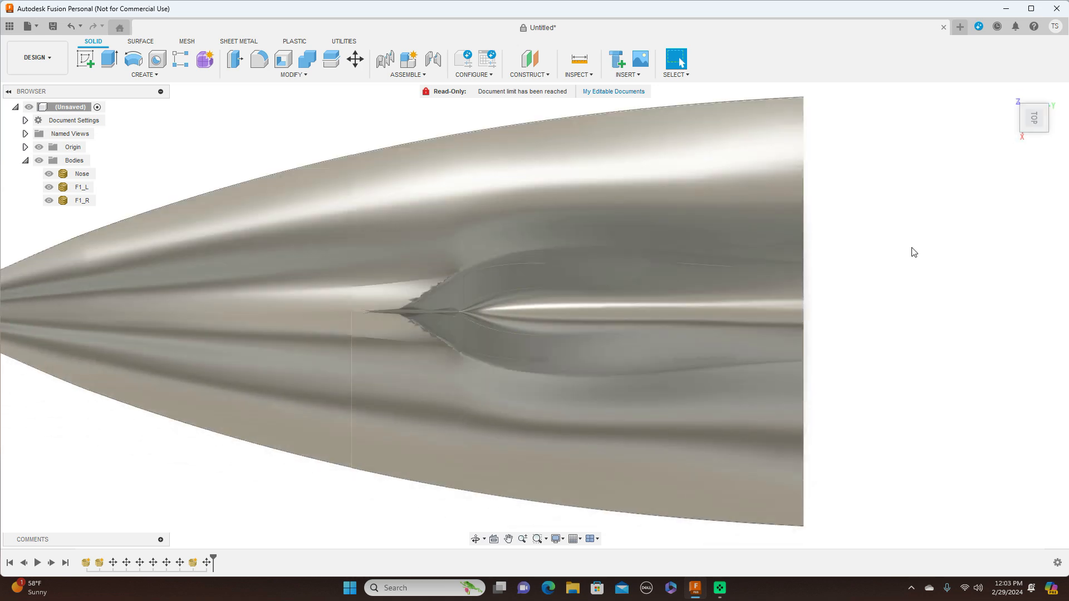
pyautogui.click(616, 437)
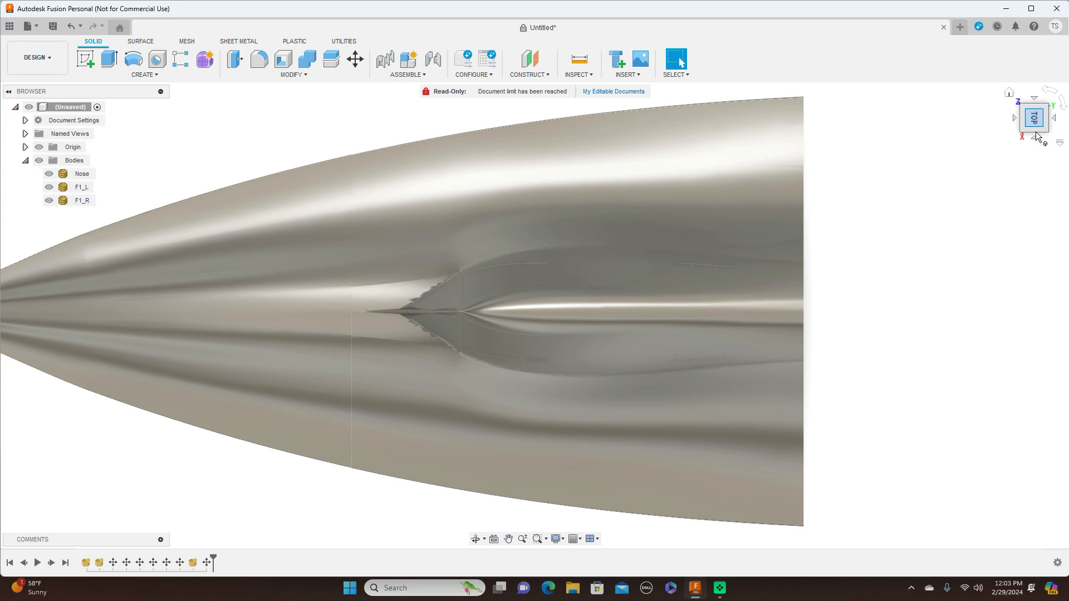
pyautogui.click(1038, 138)
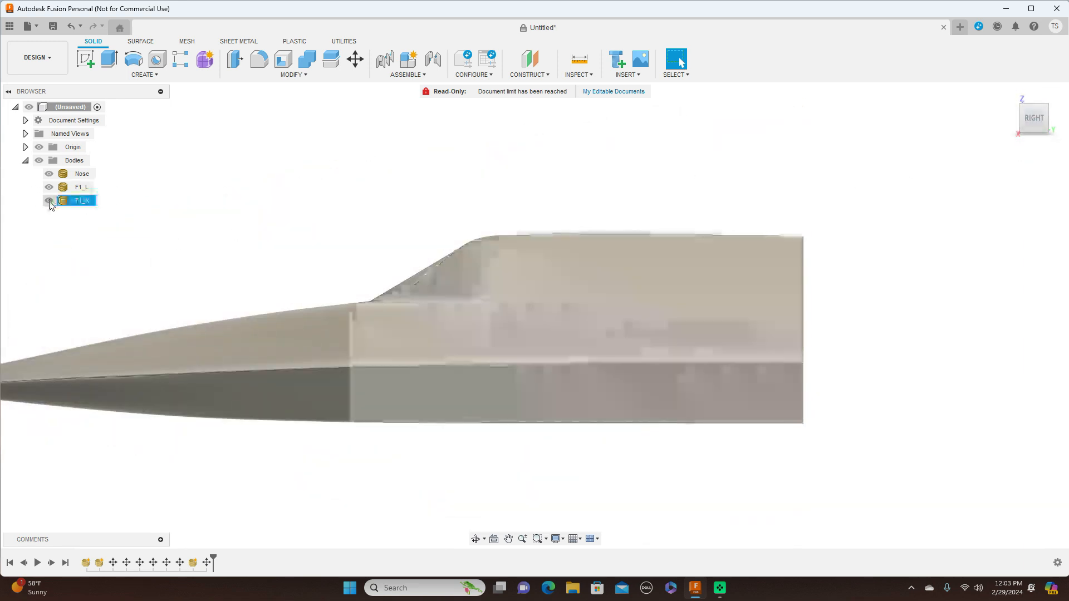
pyautogui.click(50, 202)
pyautogui.rightClick(92, 206)
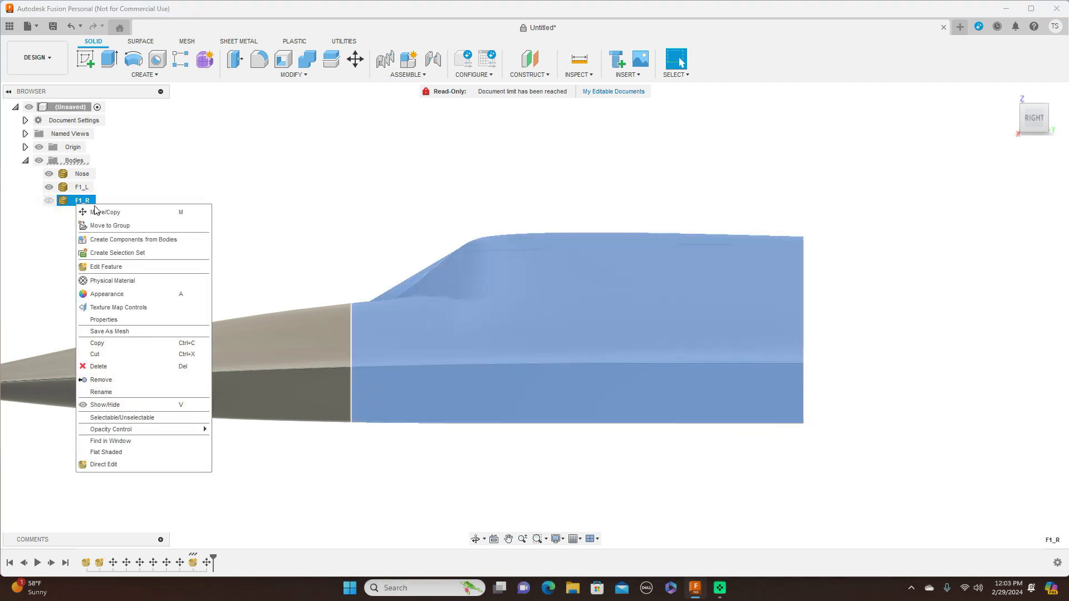
pyautogui.click(95, 211)
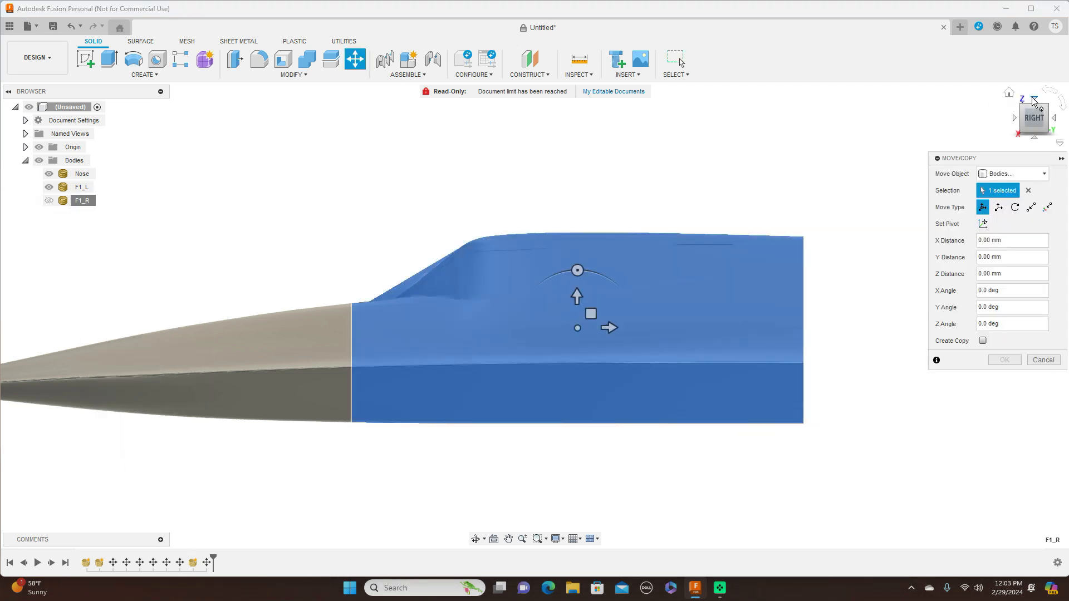
pyautogui.click(1033, 101)
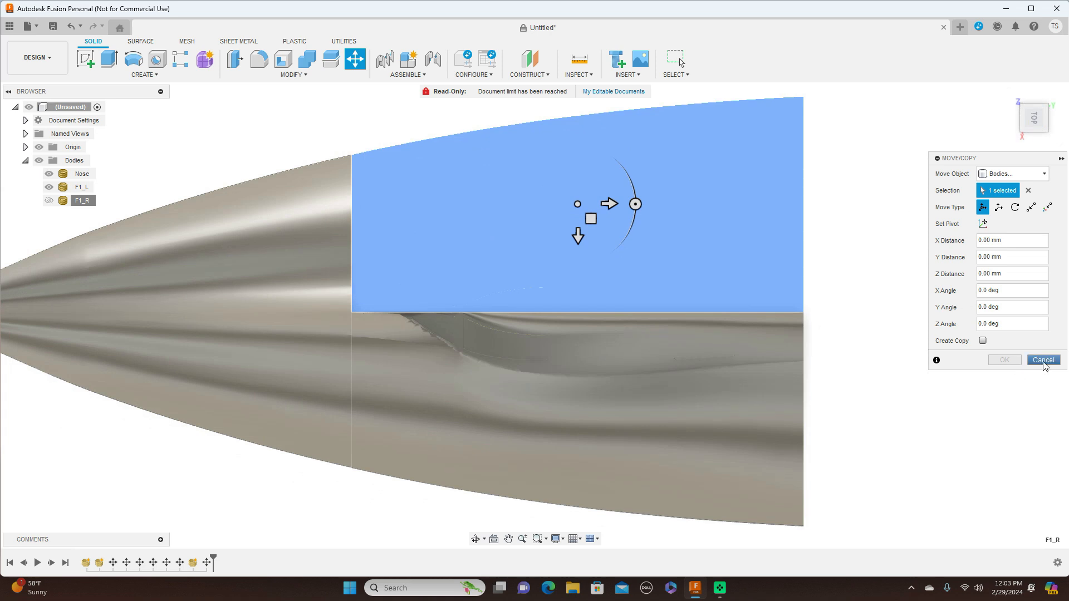
pyautogui.click(1043, 360)
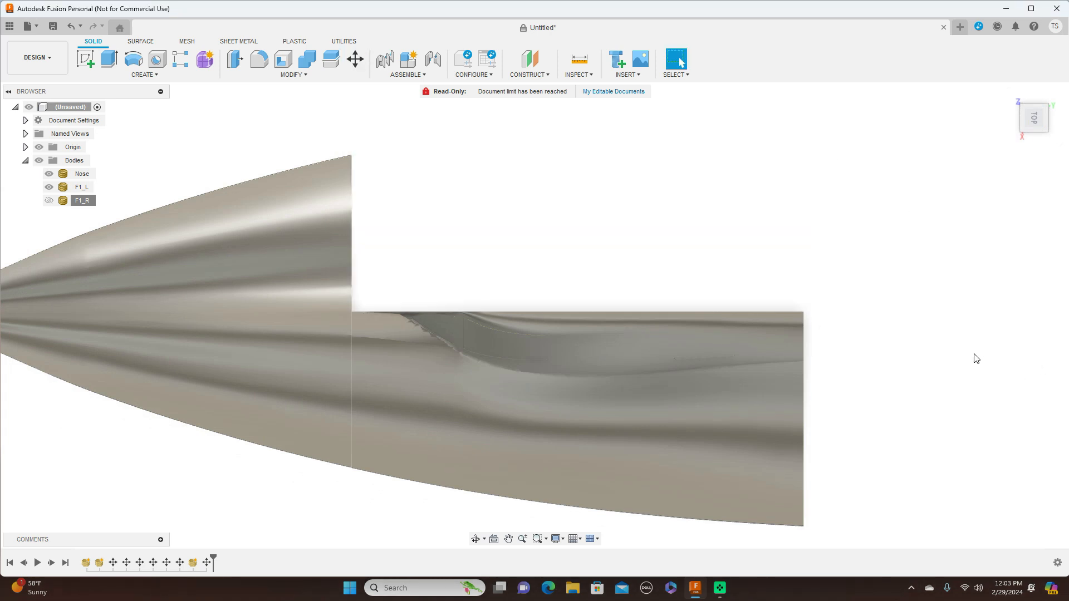
pyautogui.click(50, 188)
pyautogui.click(50, 188)
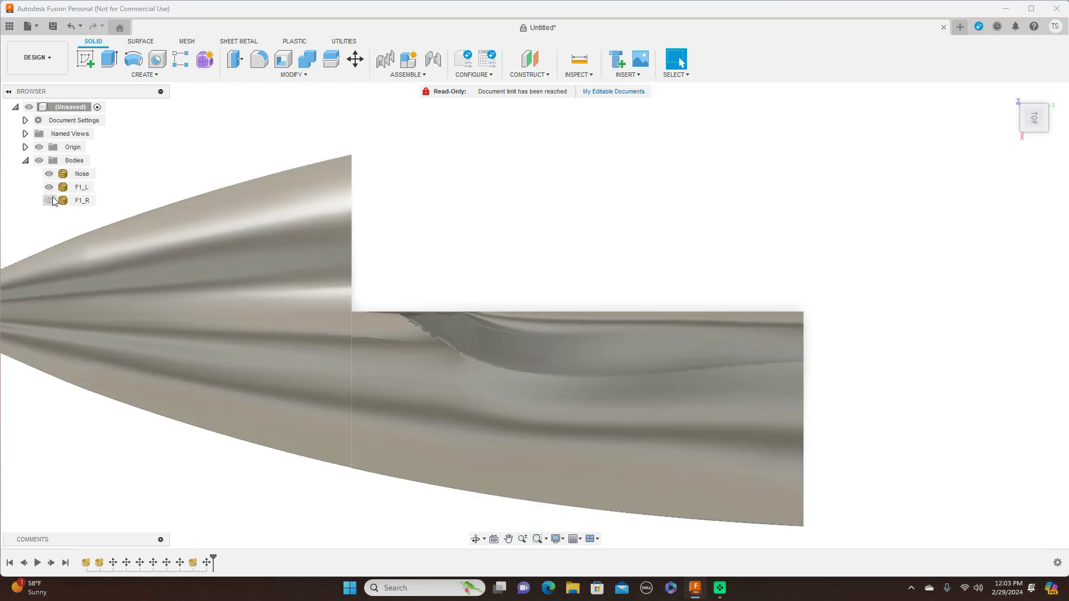
pyautogui.click(50, 201)
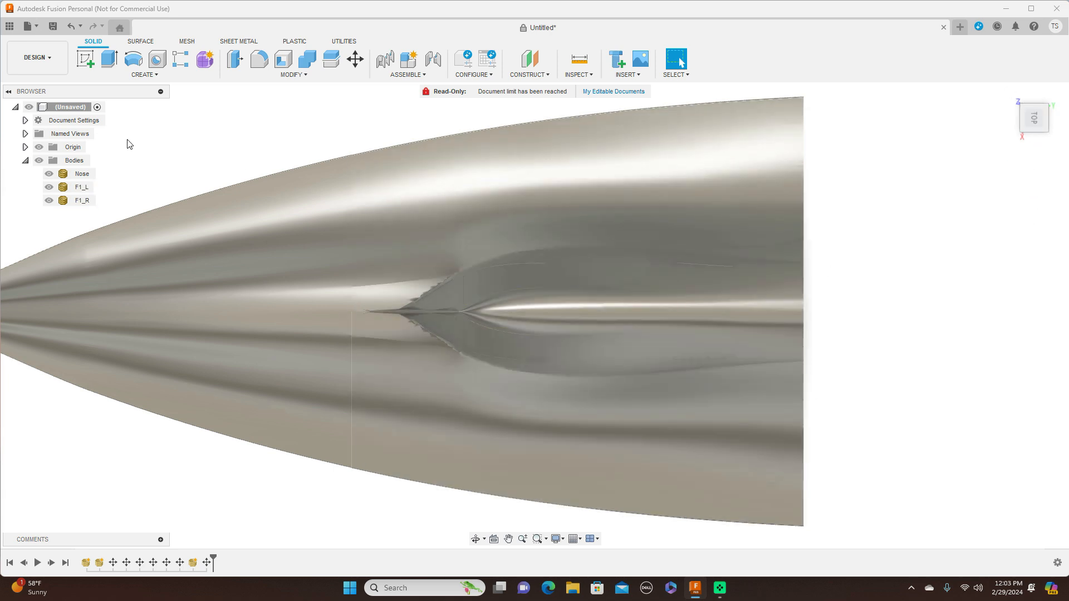
# Step: Move the F1_L body -0.676 mm along Y to line up its rear edge with F1_R
pyautogui.rightClick(78, 188)
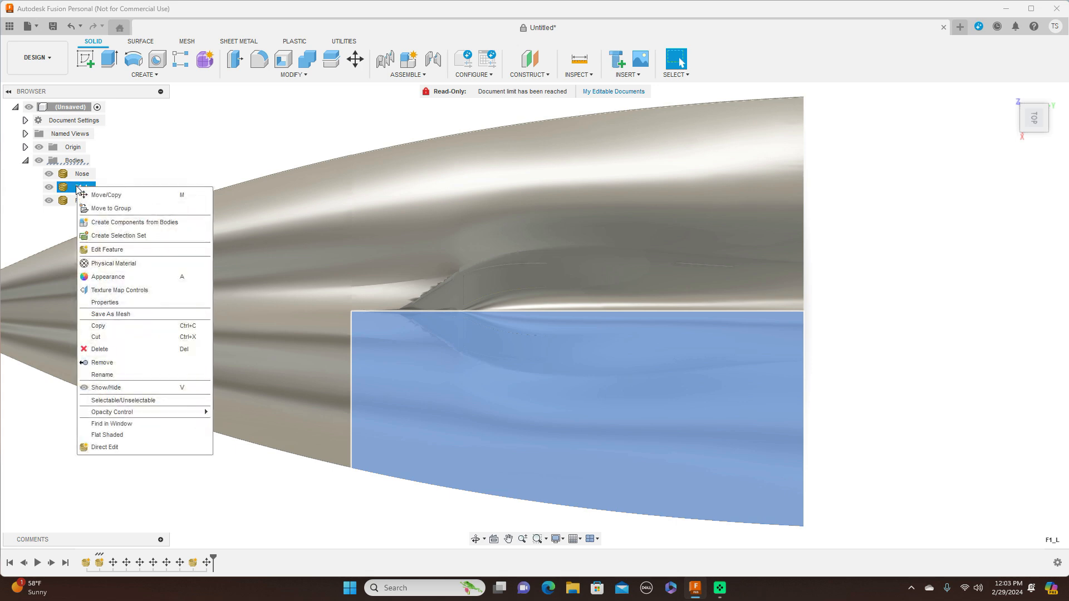
pyautogui.click(87, 195)
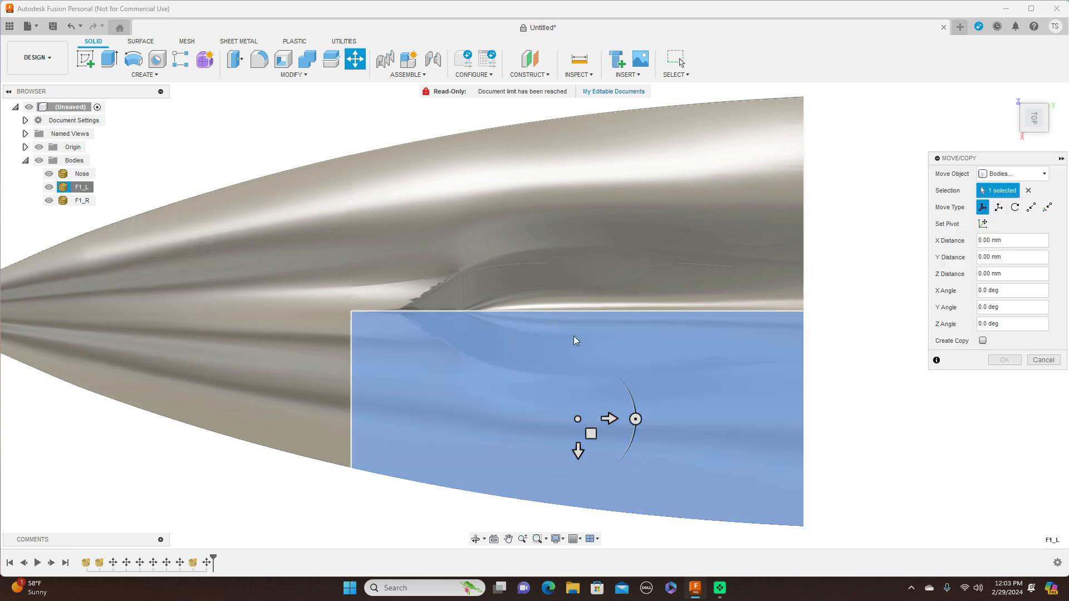
pyautogui.scroll(1, 843, 353)
pyautogui.moveTo(846, 381); pyautogui.dragTo(855, 339, button='middle')
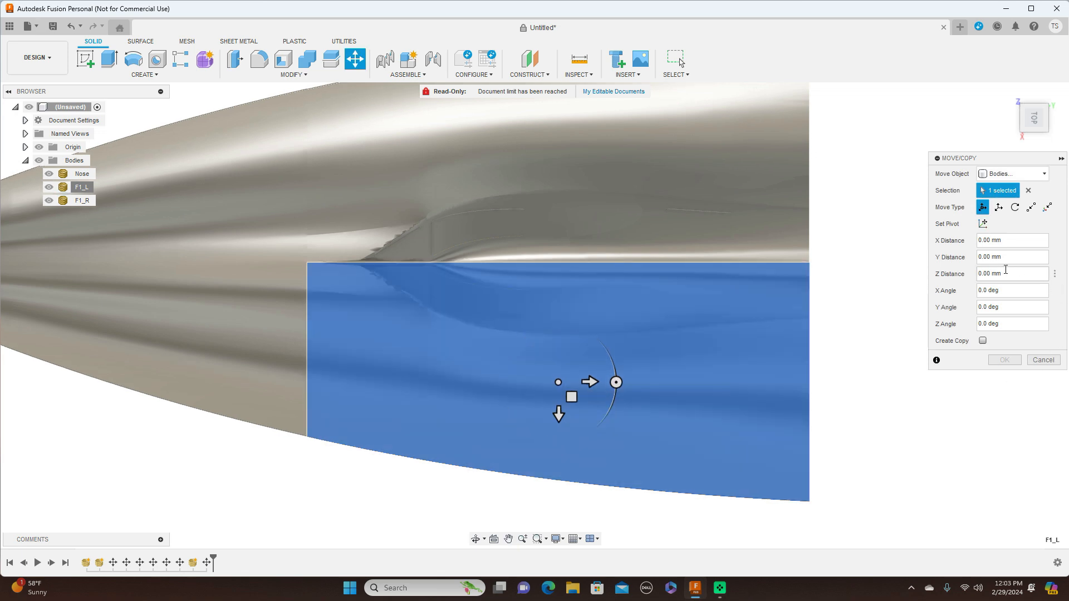
pyautogui.click(572, 397)
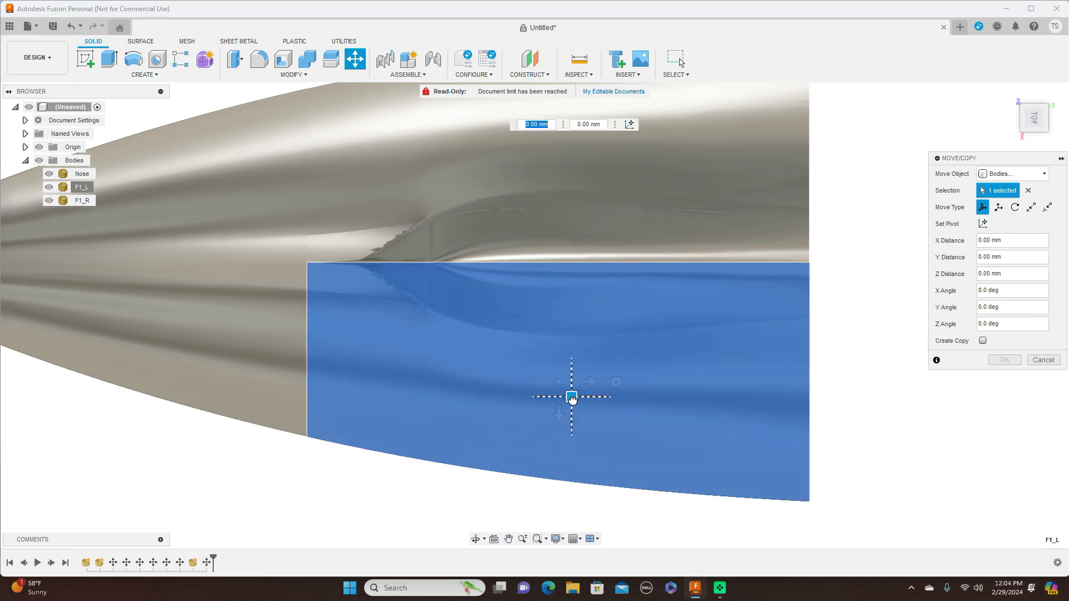
pyautogui.moveTo(572, 397); pyautogui.dragTo(571, 397)
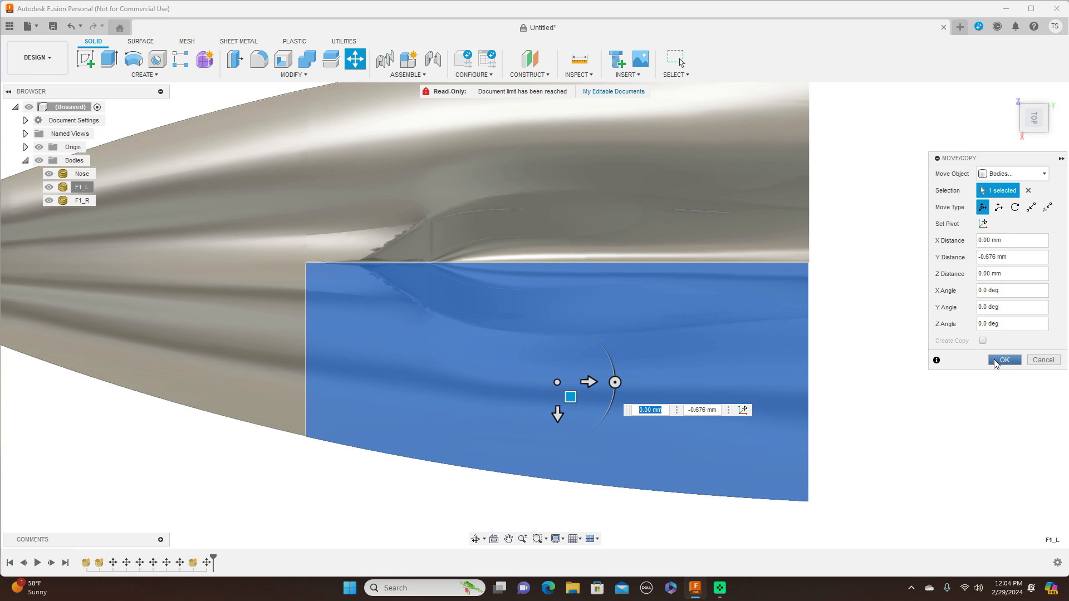
pyautogui.click(1002, 361)
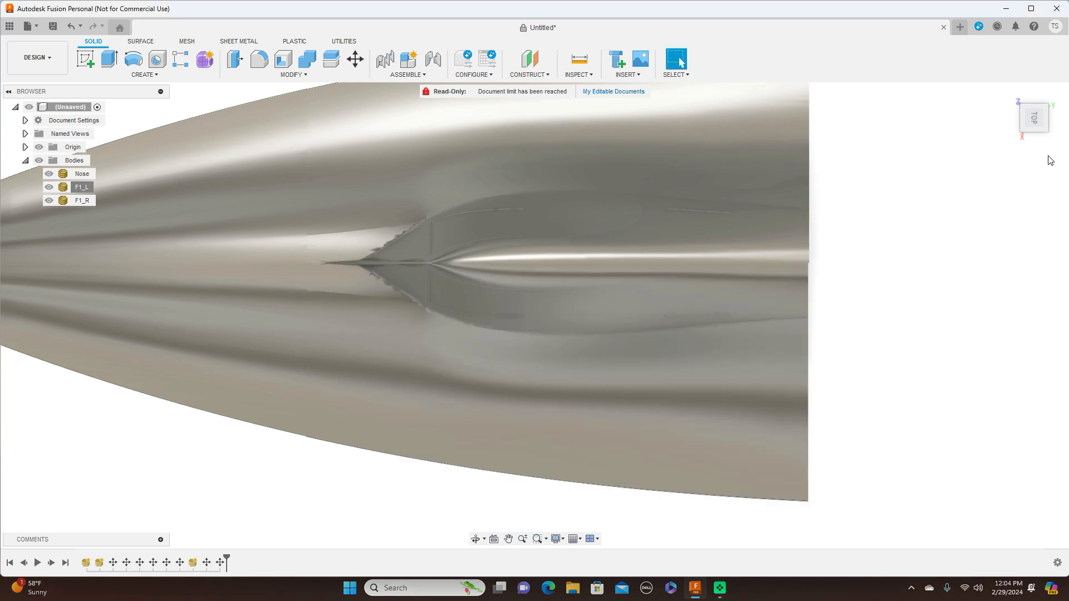
# Step: Examine the joint between the nose and F1_L along the side and underside in the right view
pyautogui.moveTo(1034, 144); pyautogui.dragTo(972, 222)
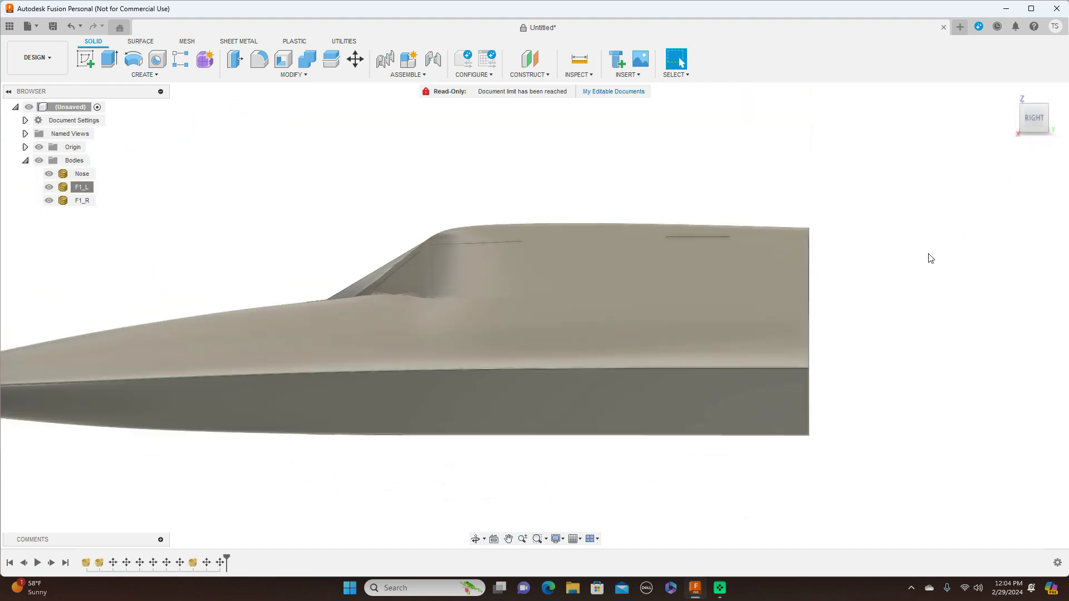
pyautogui.scroll(-3, 946, 254)
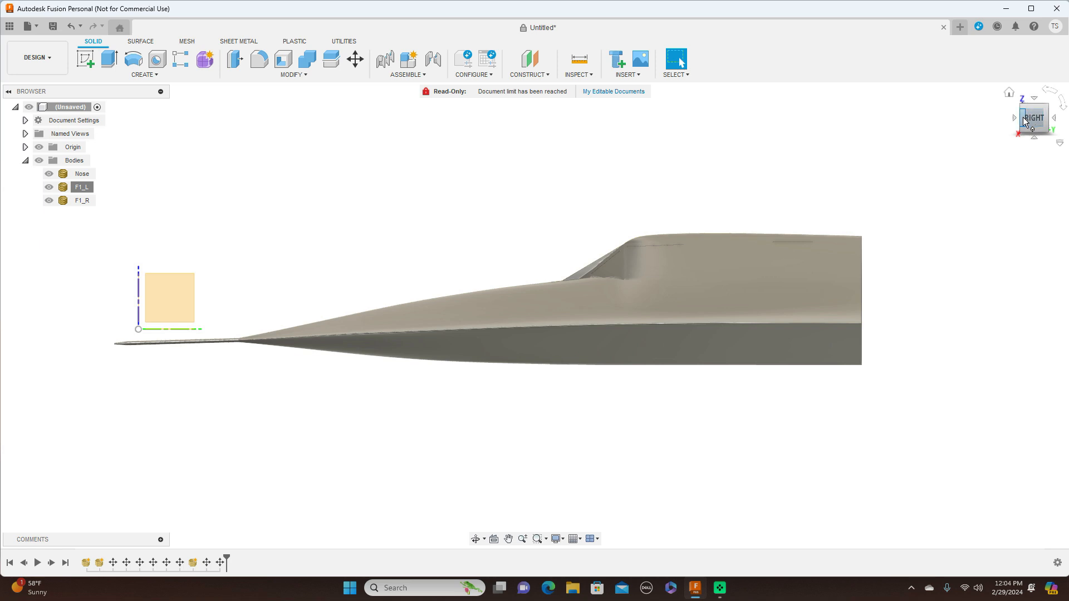
pyautogui.moveTo(1027, 123)
pyautogui.mouseDown()
pyautogui.moveTo(1018, 162)
pyautogui.moveTo(1044, 160)
pyautogui.moveTo(1048, 132)
pyautogui.moveTo(984, 129)
pyautogui.moveTo(990, 158)
pyautogui.moveTo(1015, 156)
pyautogui.moveTo(1030, 129)
pyautogui.moveTo(1019, 131)
pyautogui.moveTo(1023, 120)
pyautogui.moveTo(1042, 122)
pyautogui.mouseUp()
pyautogui.scroll(8, 565, 248)
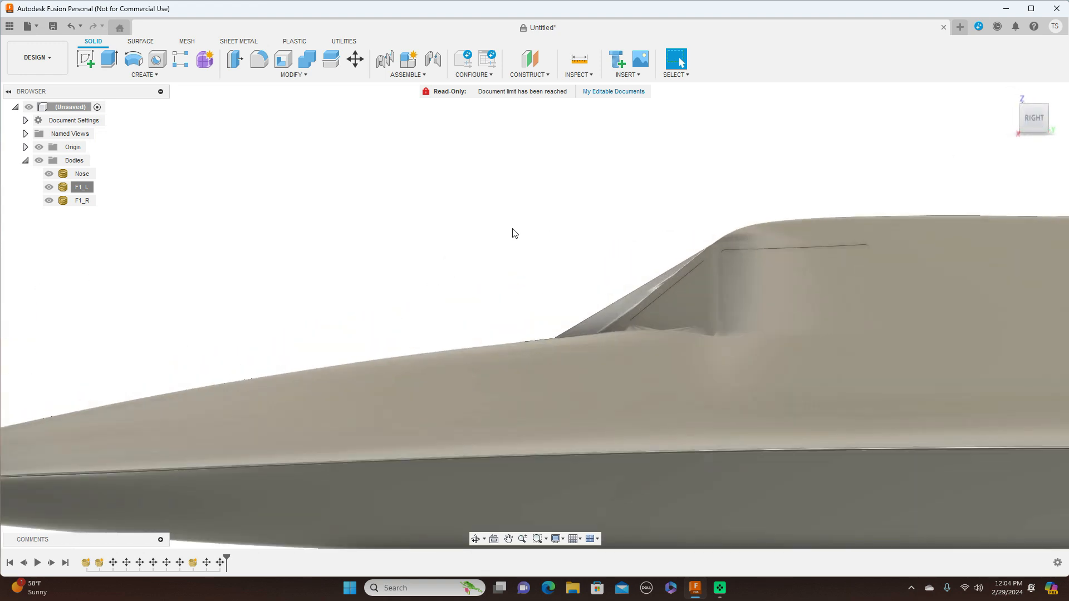
pyautogui.moveTo(514, 233); pyautogui.dragTo(536, 148, button='middle')
pyautogui.scroll(8, 814, 294)
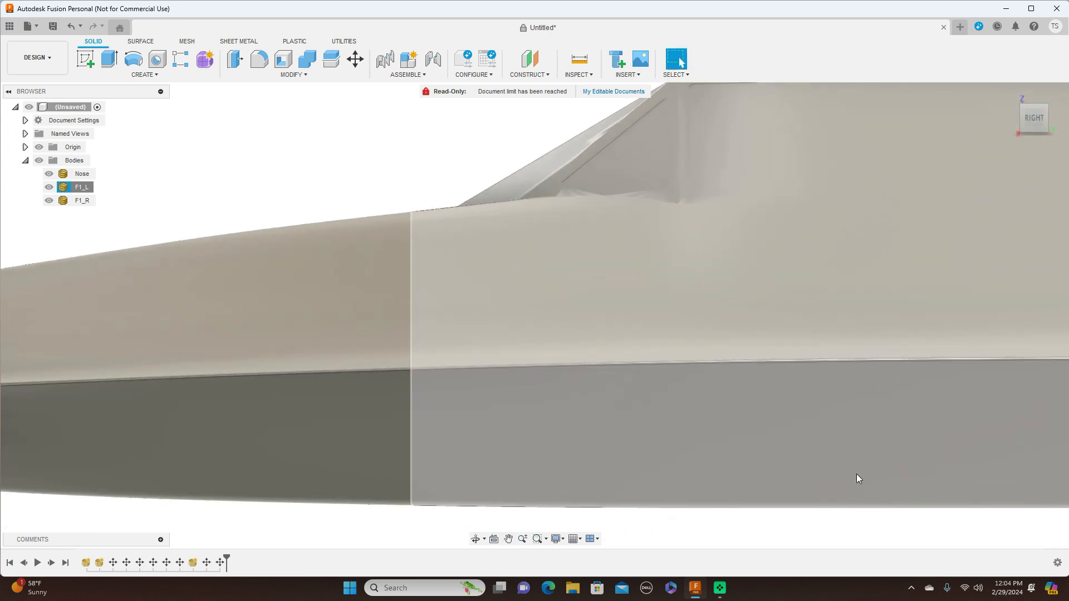
pyautogui.scroll(-5, 828, 518)
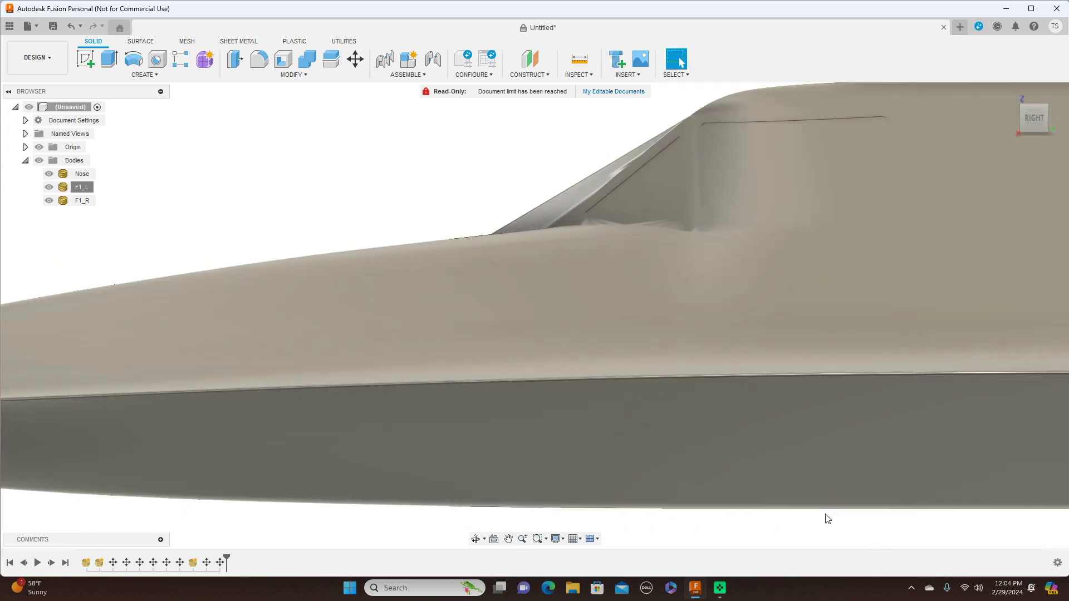
pyautogui.scroll(5, 765, 511)
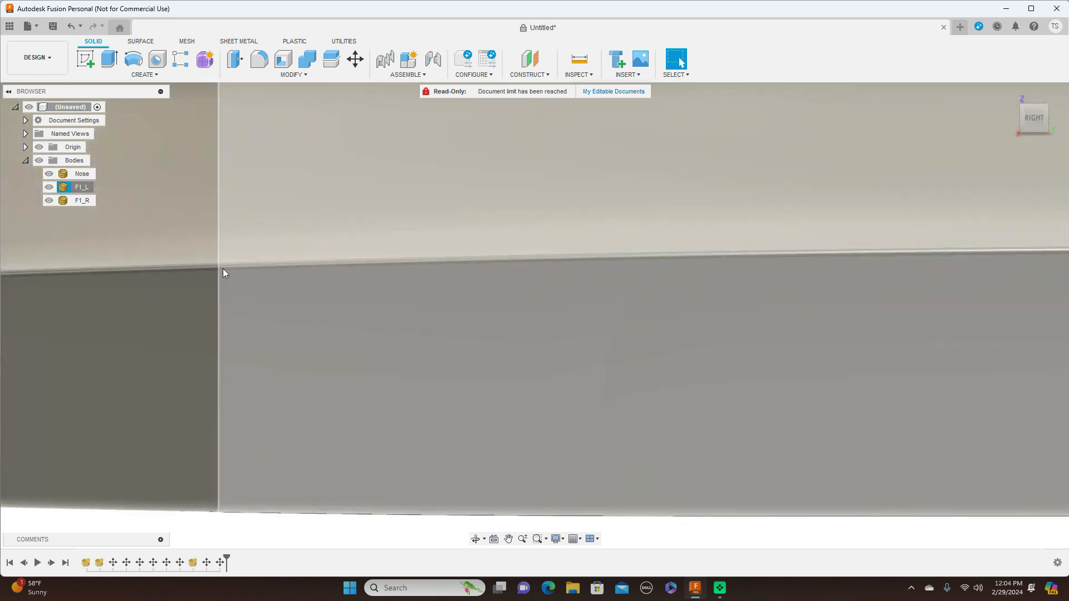
pyautogui.scroll(-6, 563, 327)
pyautogui.scroll(-1, 575, 317)
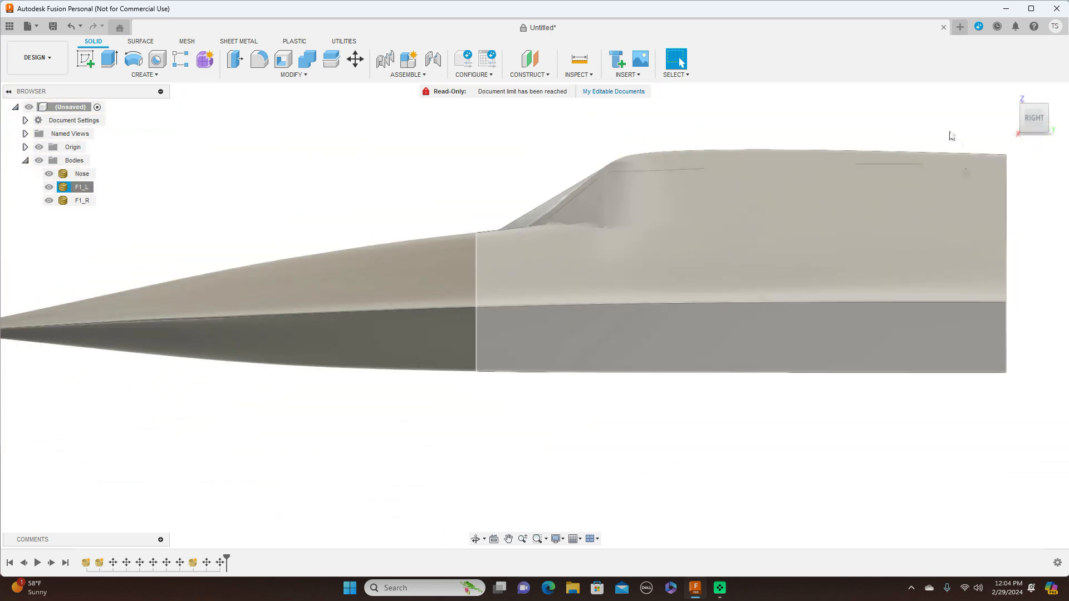
# Step: Check how F1_R meets the nose from the left view, and return to the right view
pyautogui.click(1015, 119)
pyautogui.click(1014, 119)
pyautogui.scroll(2, 568, 250)
pyautogui.scroll(2, 568, 254)
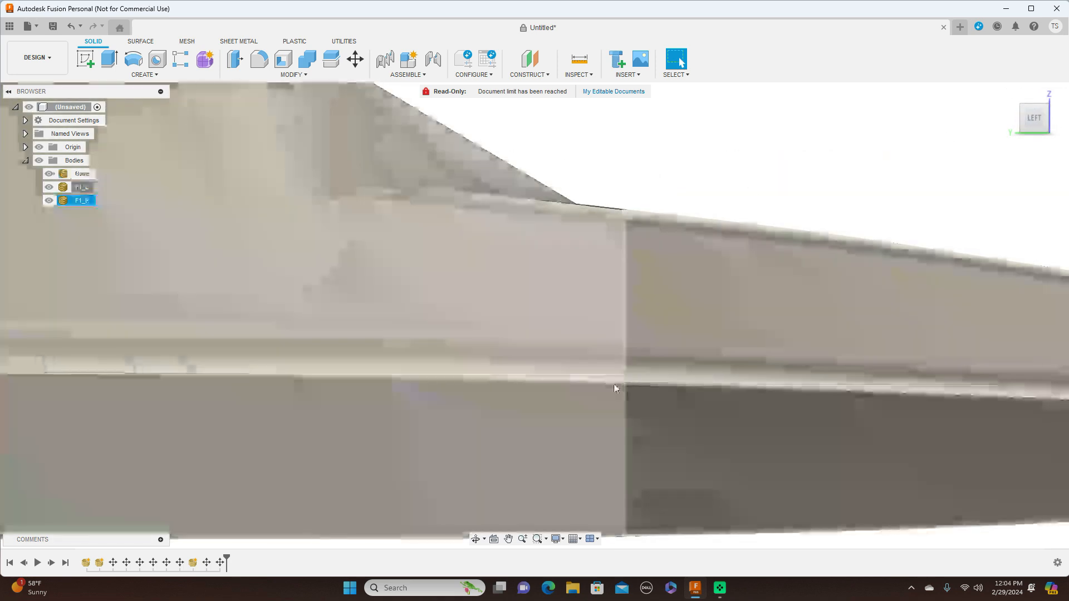
pyautogui.scroll(-5, 812, 301)
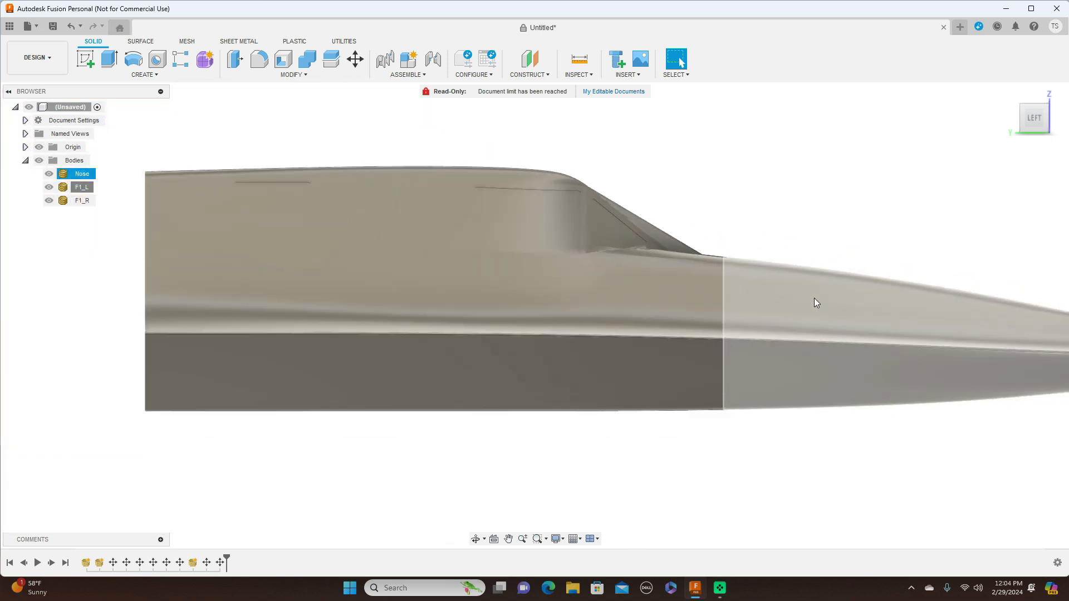
pyautogui.click(1056, 119)
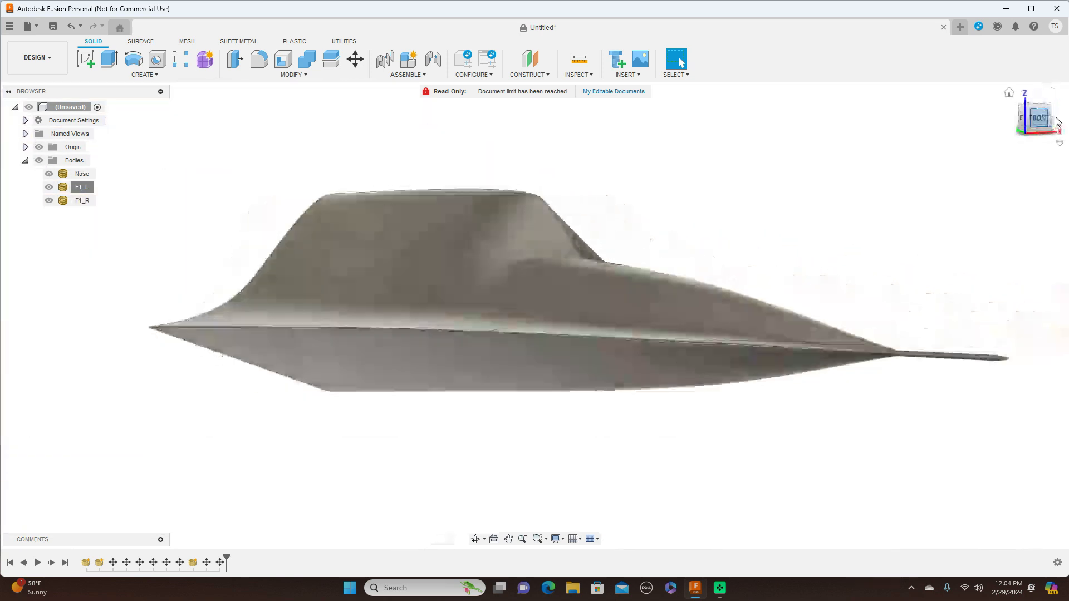
pyautogui.click(1056, 119)
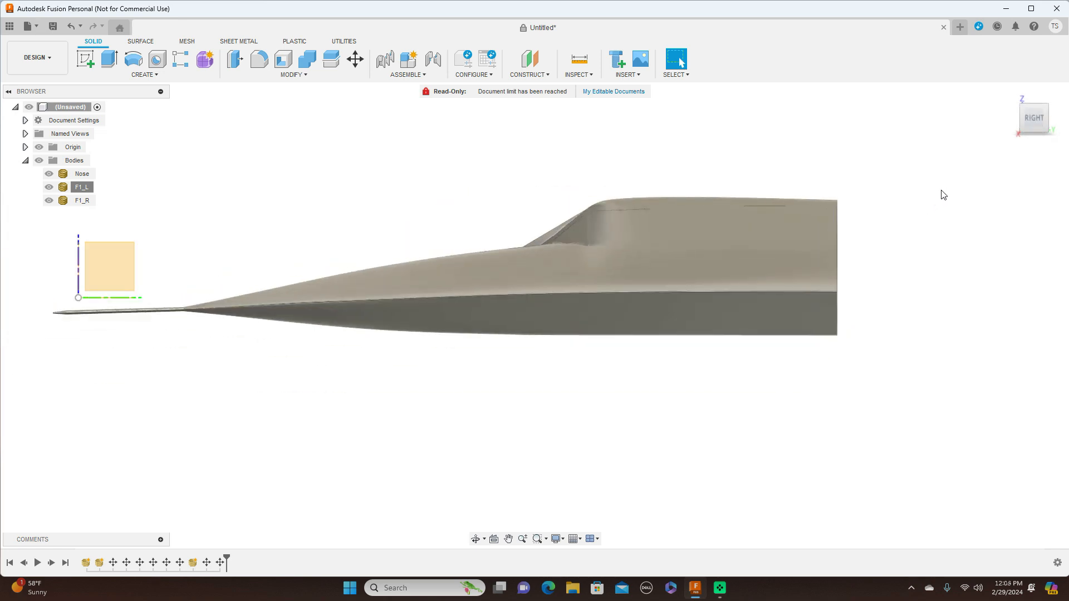
# Step: Combine the two fuselage meshes into one body, with F1_R as the target and F1_L as the tool
pyautogui.moveTo(1030, 104)
pyautogui.mouseDown()
pyautogui.moveTo(1036, 155)
pyautogui.moveTo(1049, 155)
pyautogui.mouseUp()
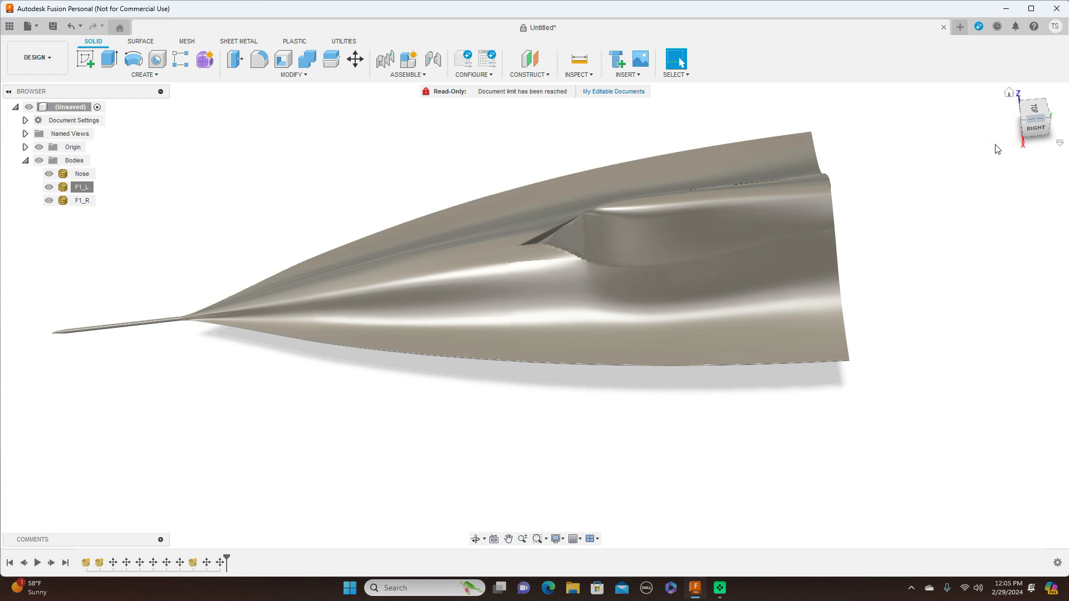
pyautogui.click(188, 43)
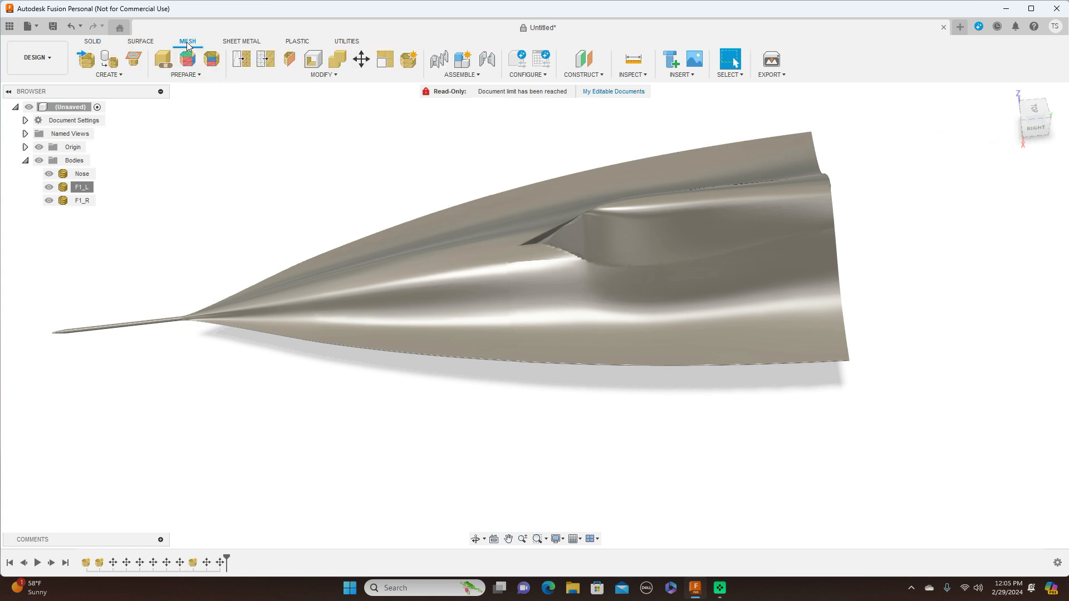
pyautogui.click(333, 76)
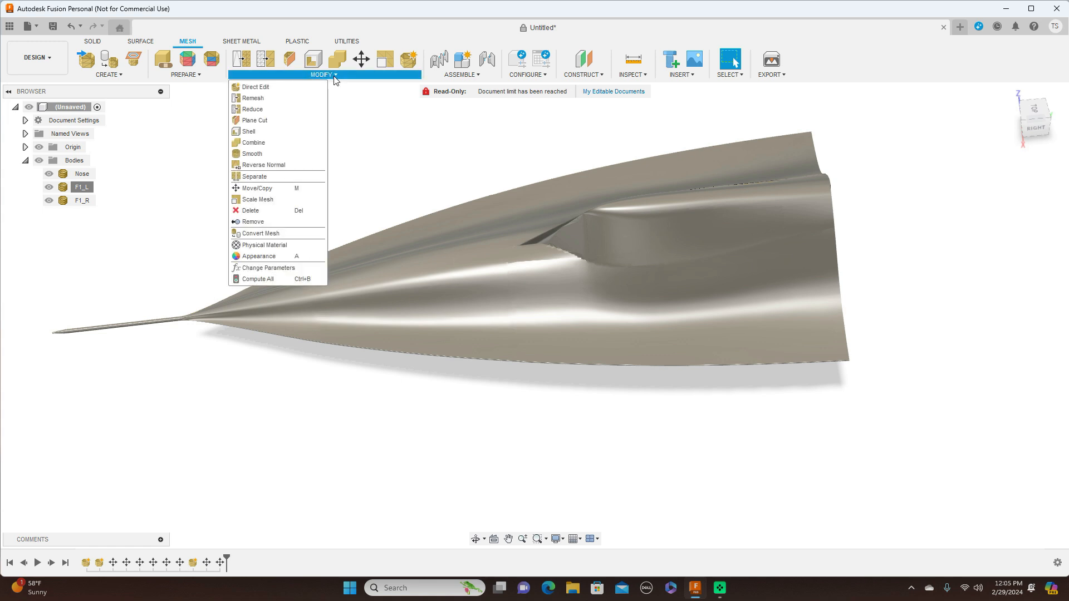
pyautogui.click(282, 149)
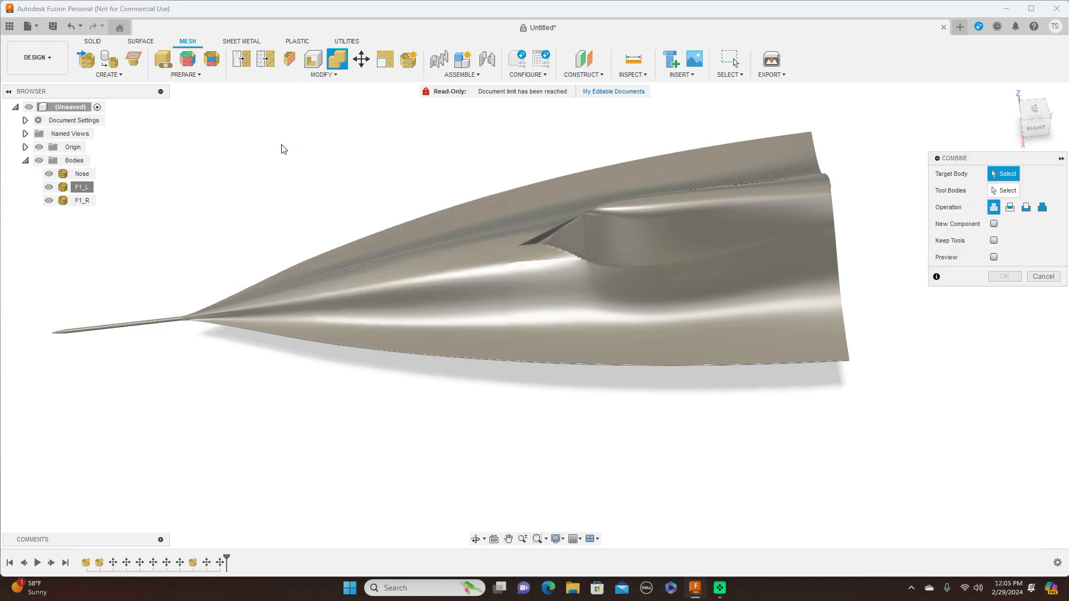
pyautogui.click(686, 182)
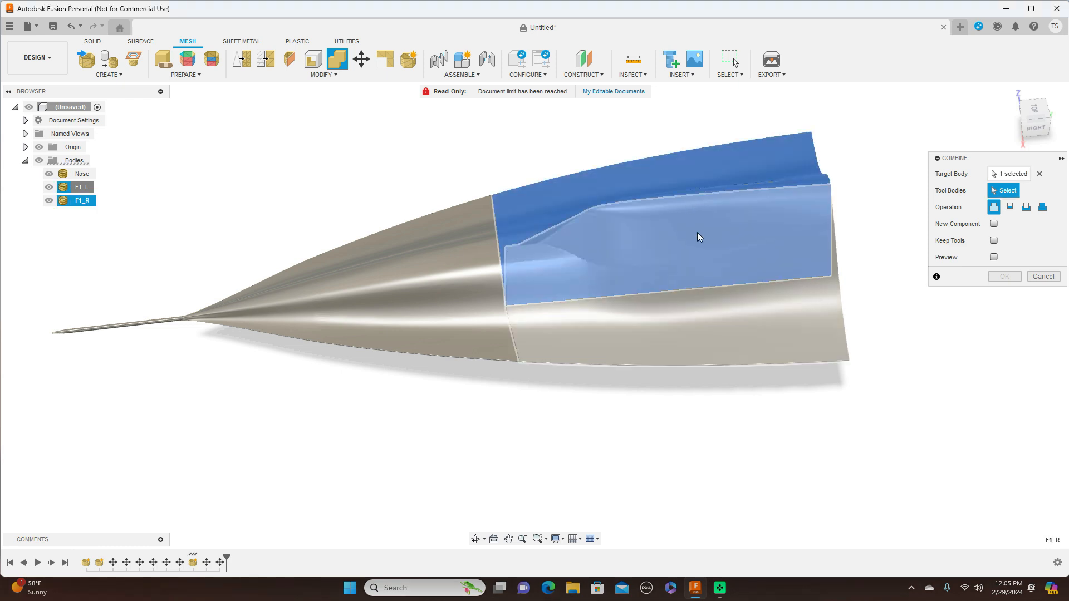
pyautogui.click(725, 319)
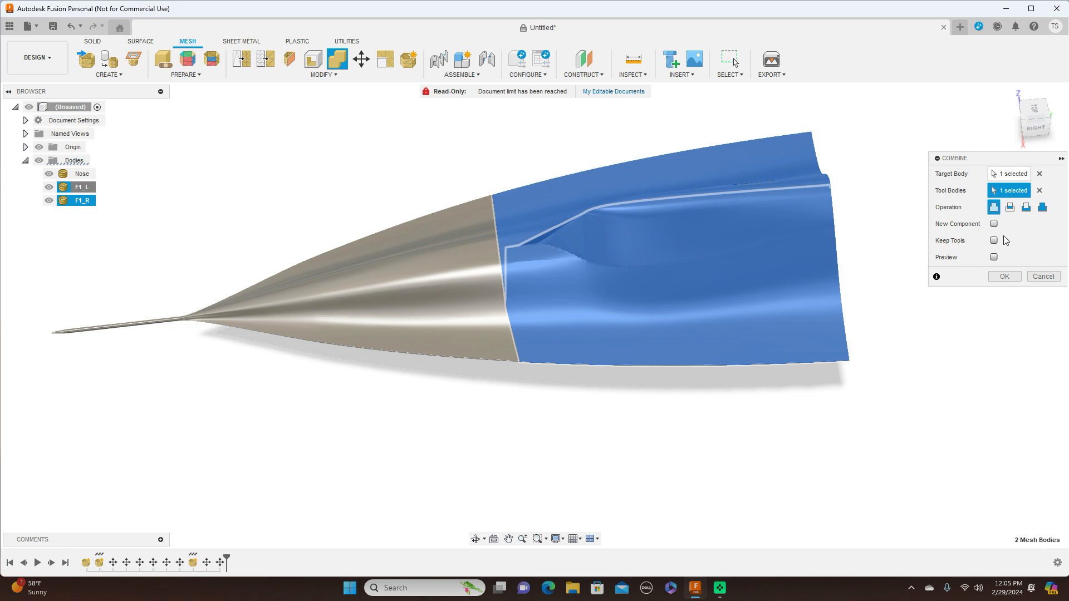
pyautogui.click(1010, 277)
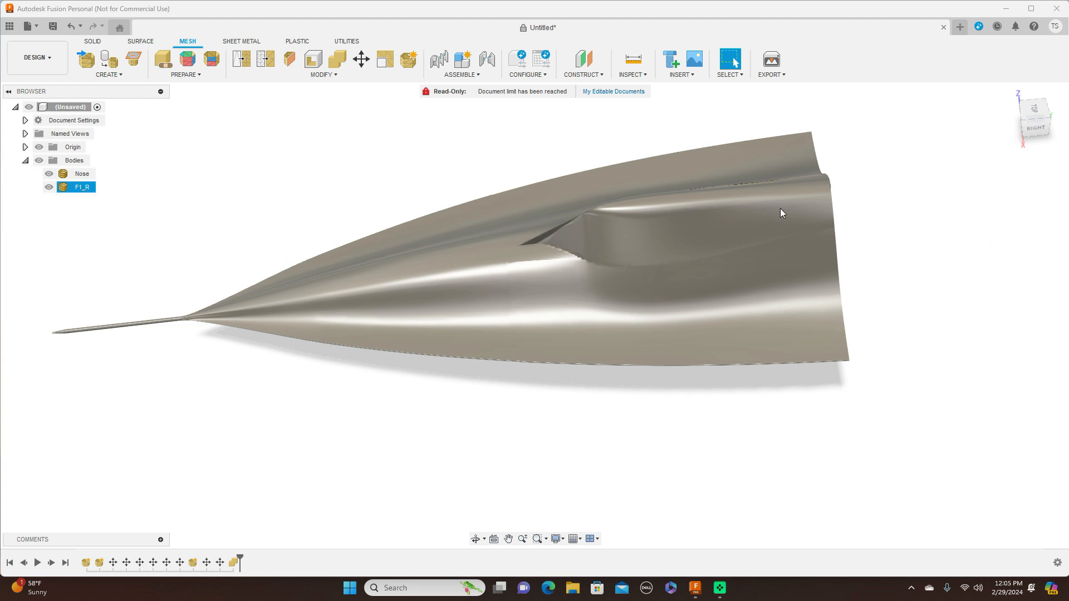
# Step: Hide and show the combined fuselage body and the nose in turn to check which geometry each contains
pyautogui.click(686, 232)
pyautogui.click(49, 187)
pyautogui.click(49, 188)
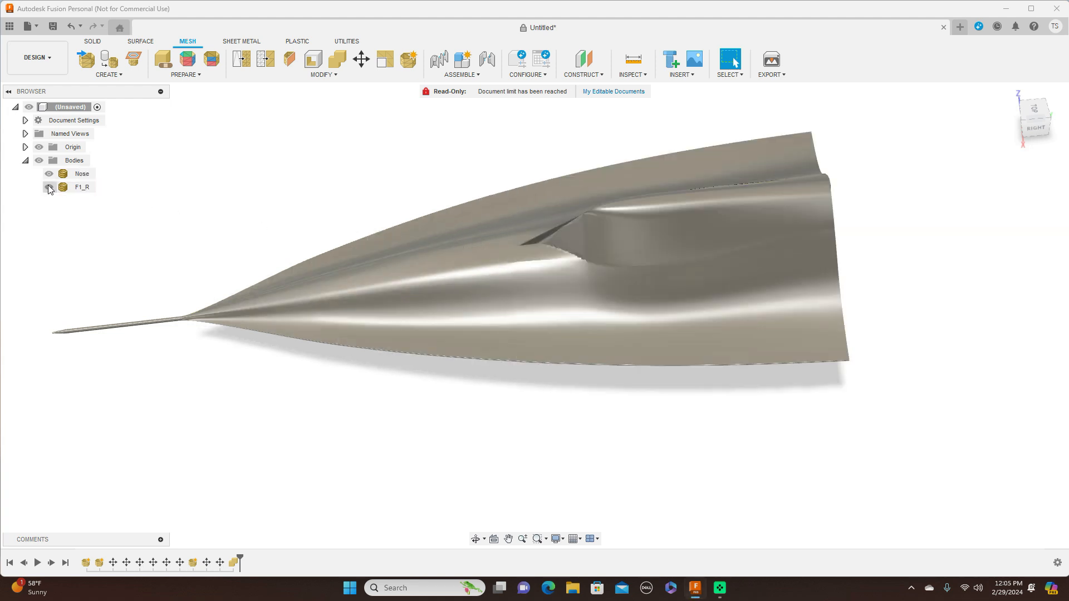
pyautogui.click(49, 188)
pyautogui.click(49, 187)
pyautogui.click(49, 188)
pyautogui.click(49, 174)
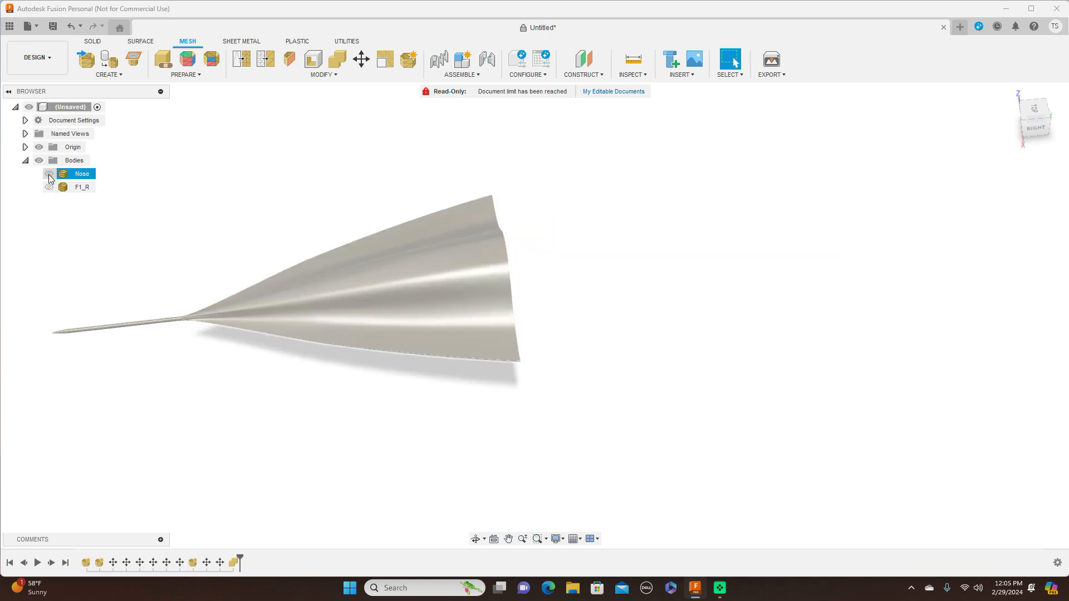
pyautogui.click(49, 174)
pyautogui.click(49, 188)
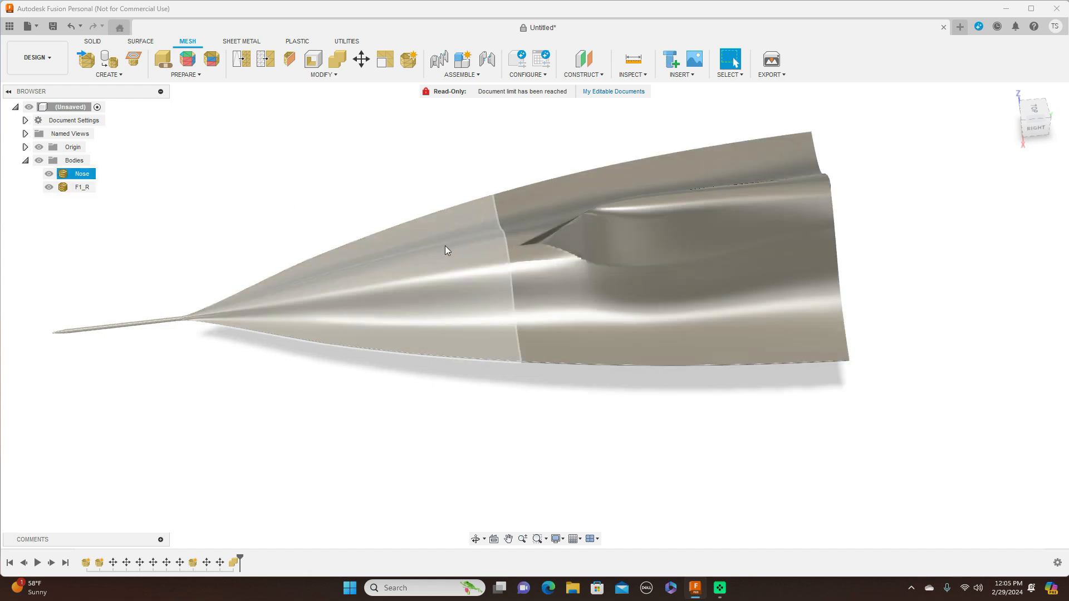
# Step: Combine the nose with the fuselage into one mesh body, with F1_R as the target and Nose as the tool
pyautogui.click(337, 59)
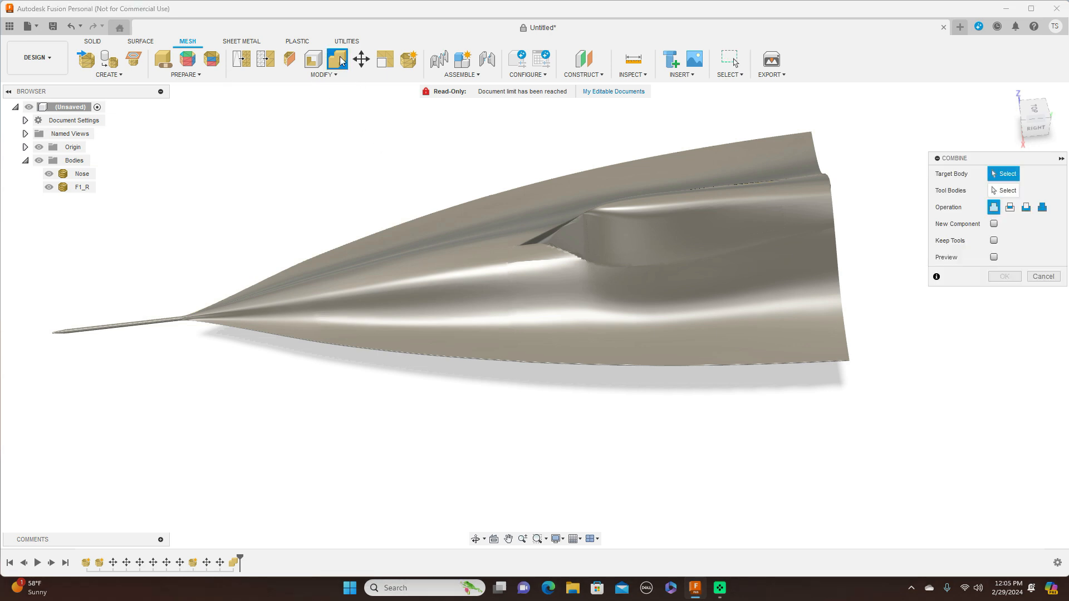
pyautogui.click(748, 190)
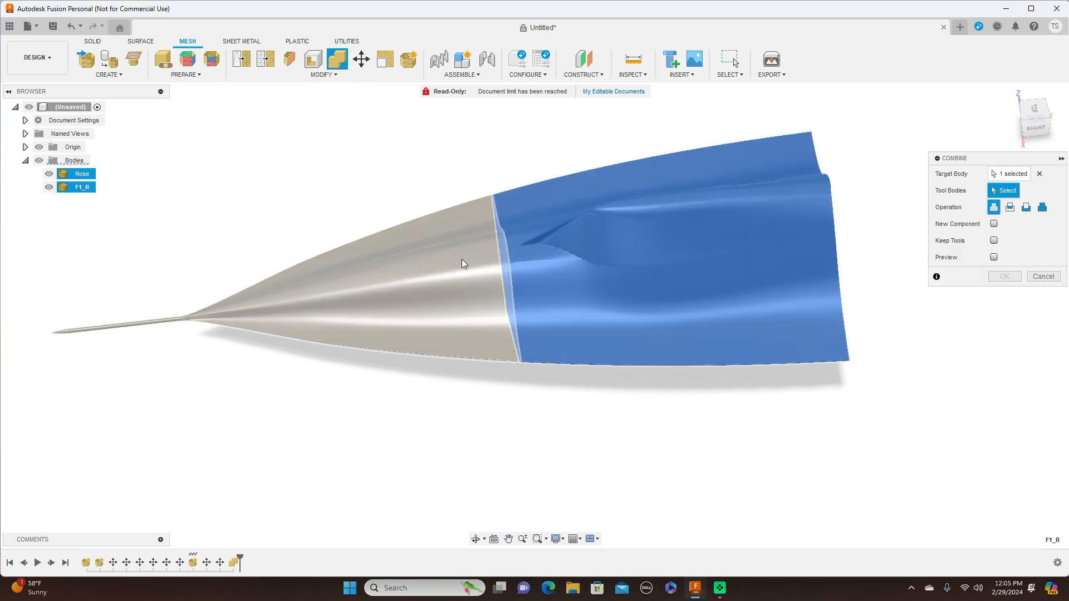
pyautogui.click(448, 266)
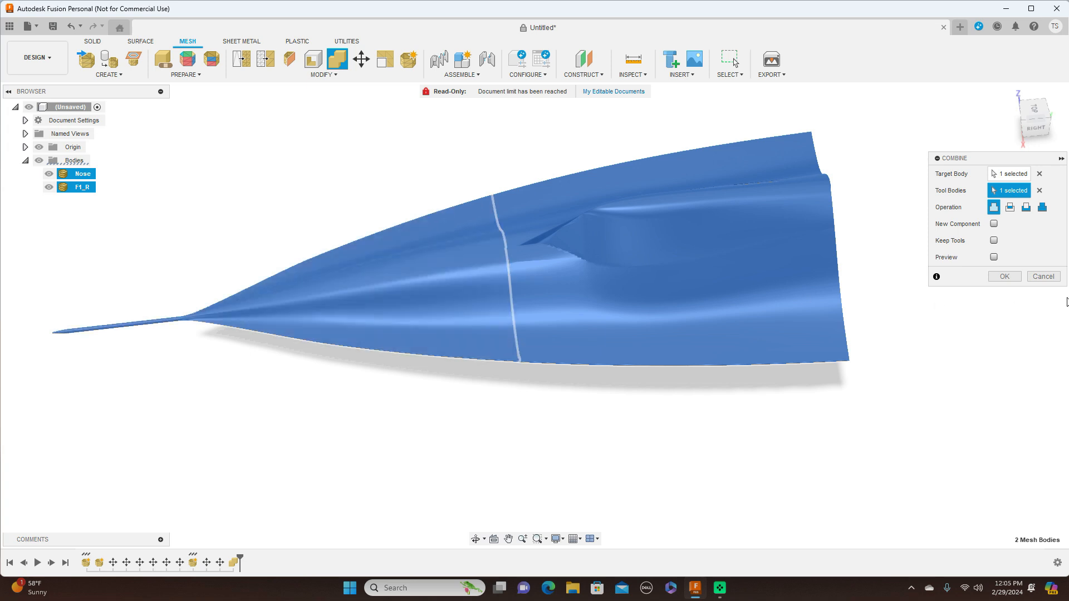
pyautogui.click(1005, 277)
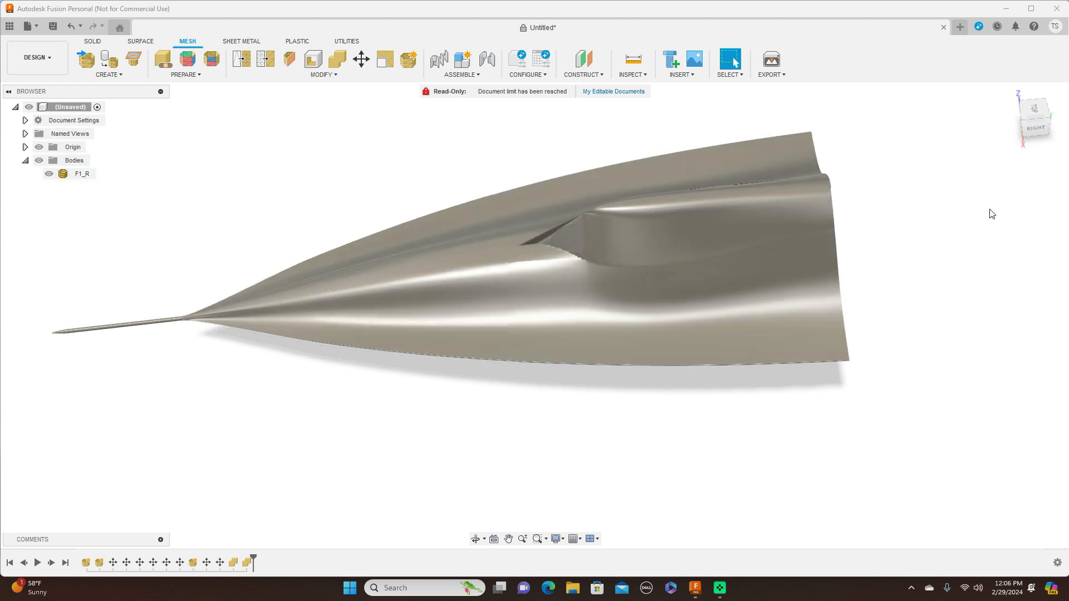
# Step: Inspect the combined nose and fuselage body from the right side and from above
pyautogui.click(1037, 130)
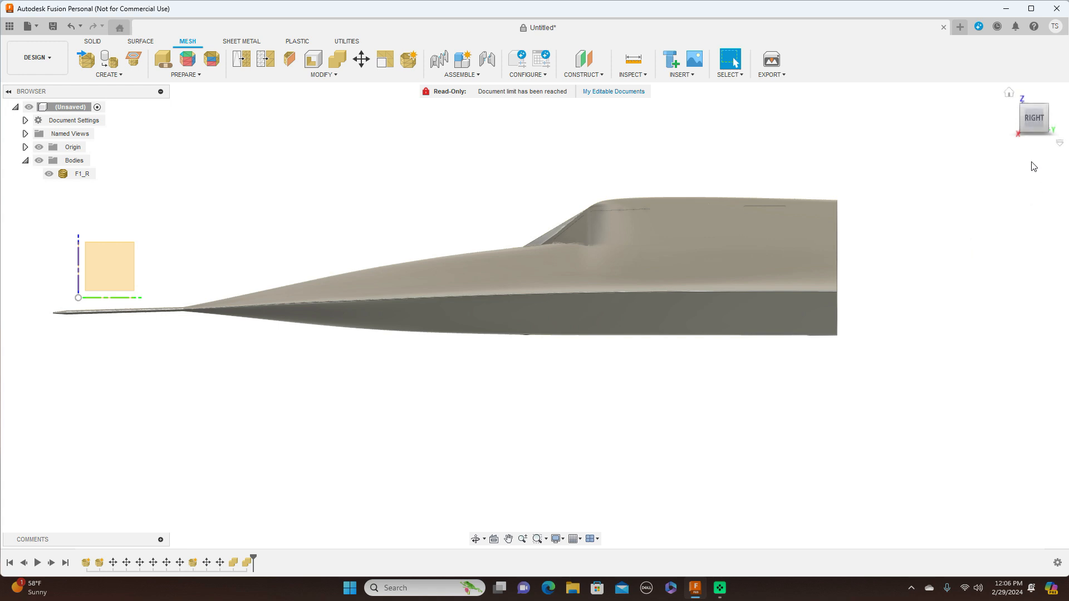
pyautogui.click(733, 276)
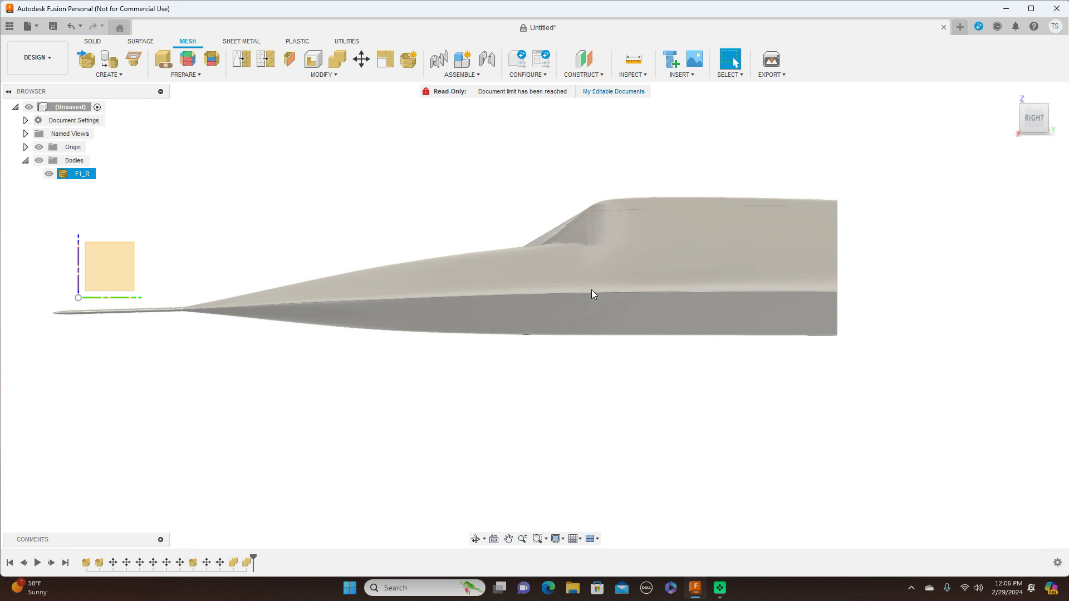
pyautogui.click(863, 259)
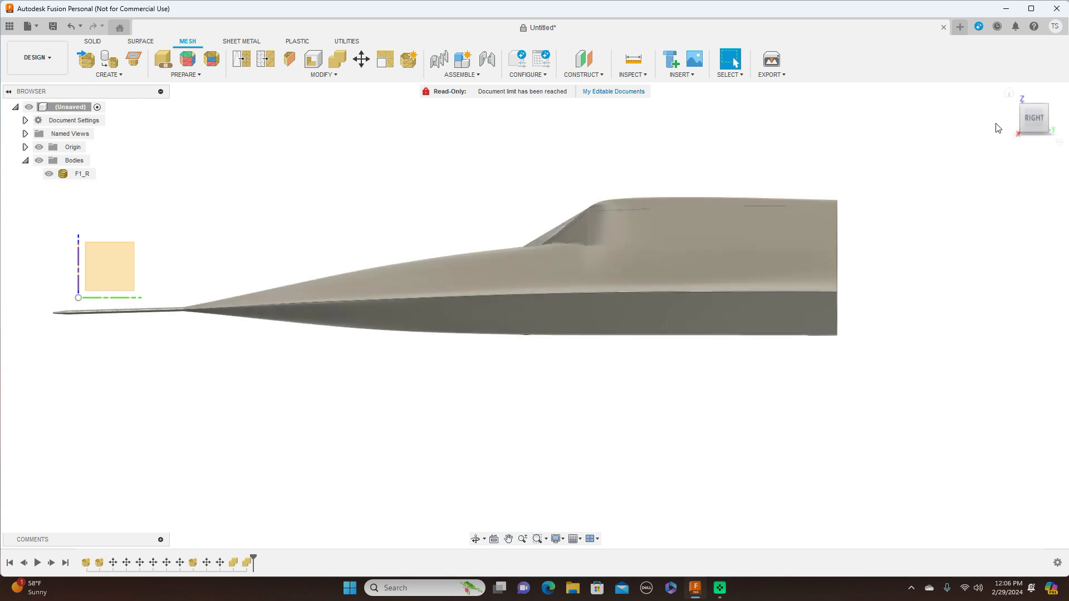
pyautogui.click(1034, 105)
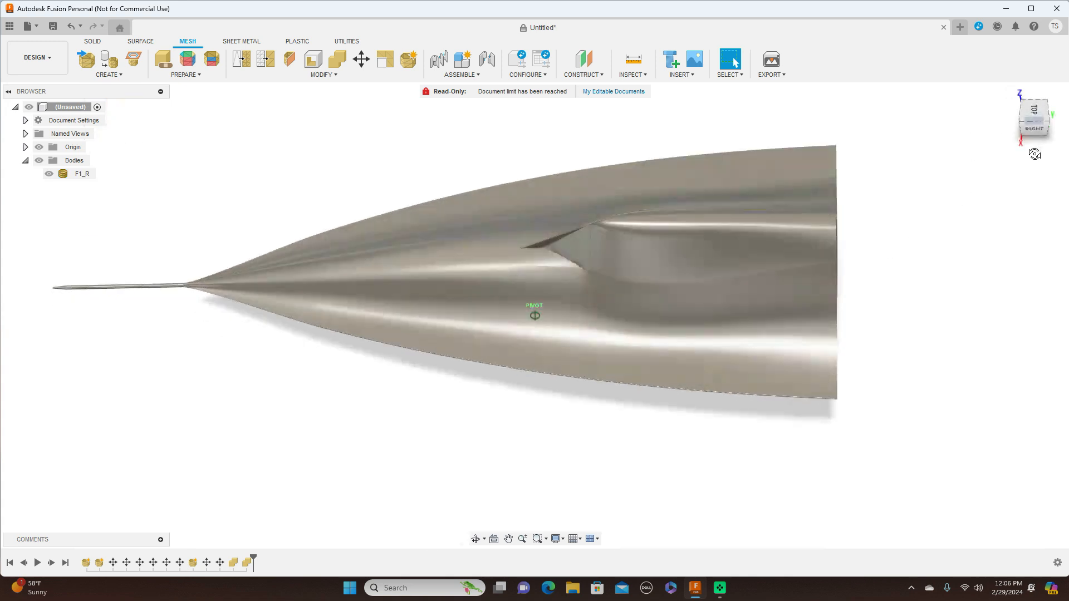
# Step: Hide and show the combined F1_R body to check that it contains both the nose and the fuselage
pyautogui.click(600, 313)
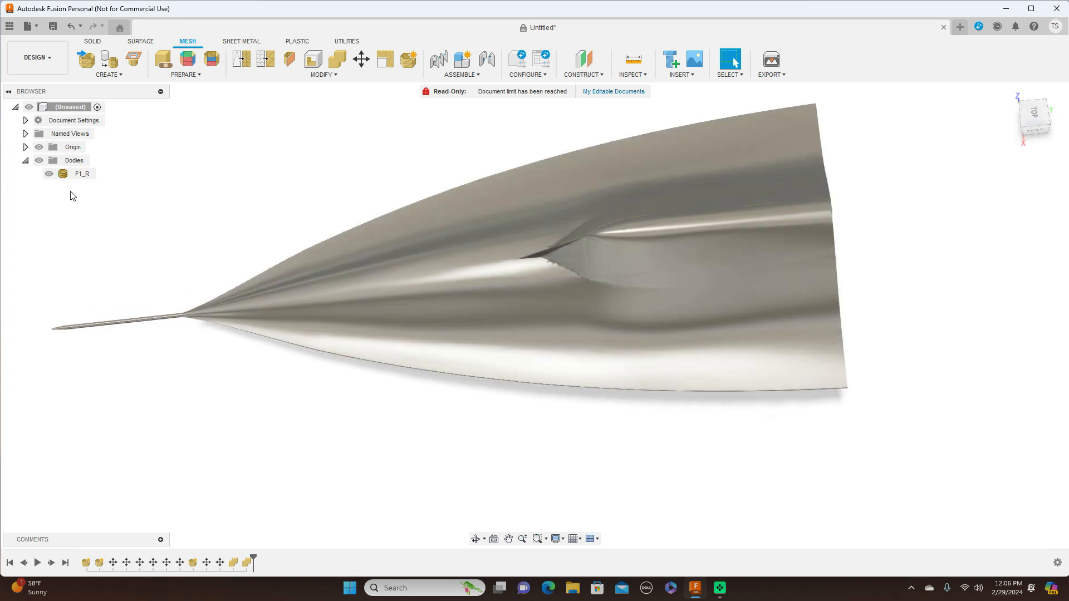
pyautogui.click(49, 174)
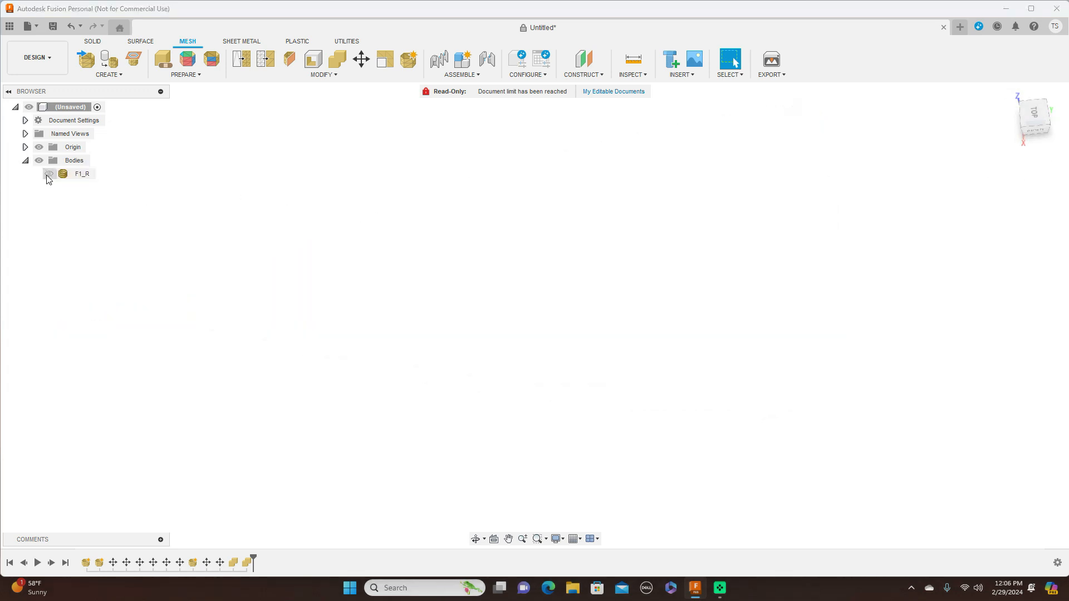
pyautogui.click(49, 174)
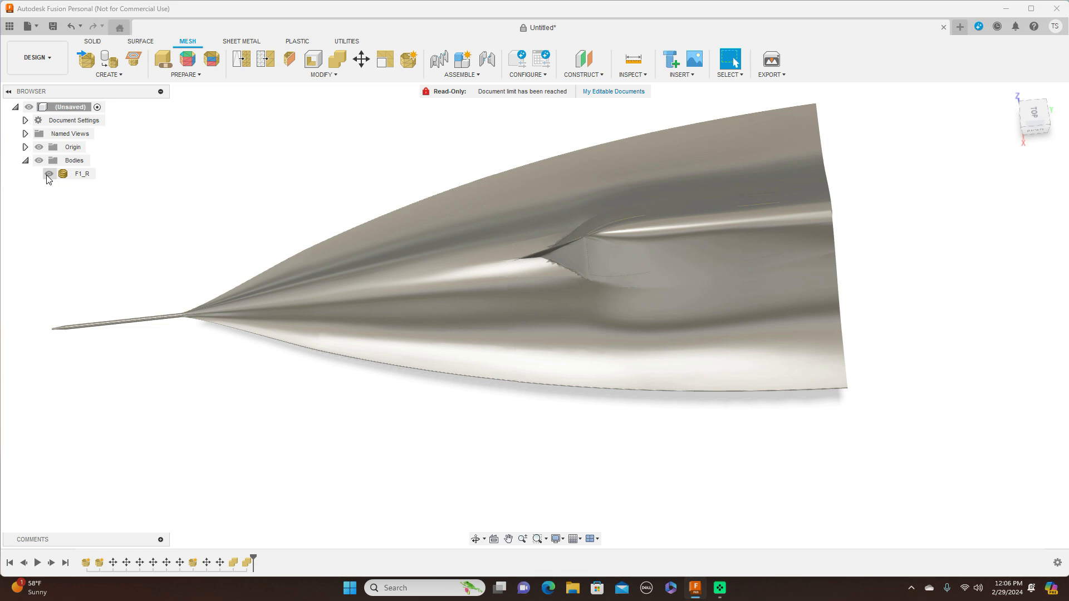
pyautogui.click(49, 174)
pyautogui.click(49, 174)
# Step: Examine the shape of the combined nose and fuselage from the right side and from the front
pyautogui.moveTo(1035, 118); pyautogui.dragTo(1043, 84)
pyautogui.click(530, 305)
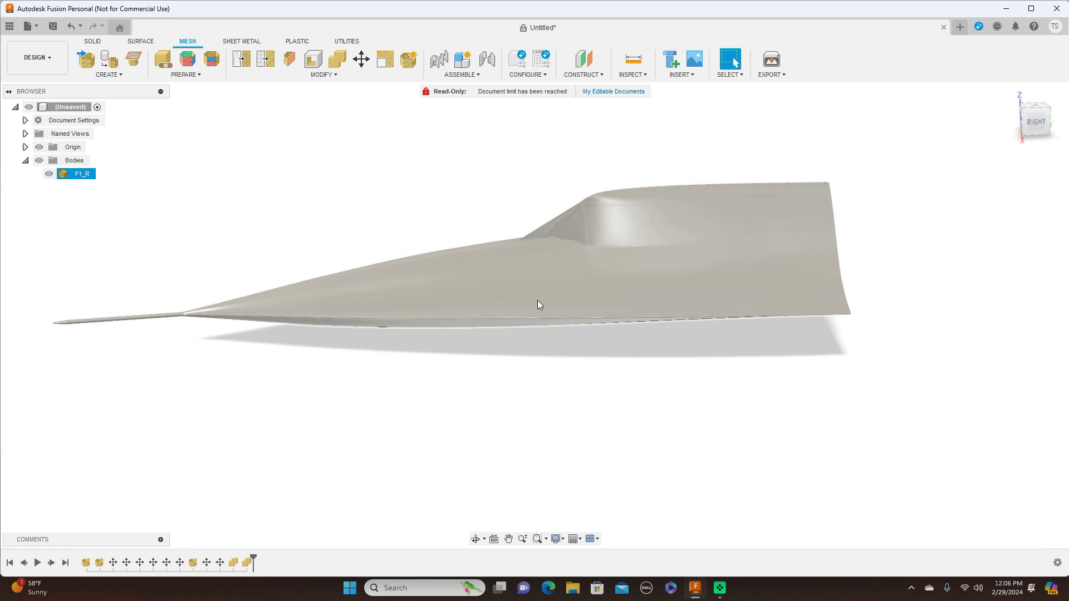
pyautogui.click(419, 207)
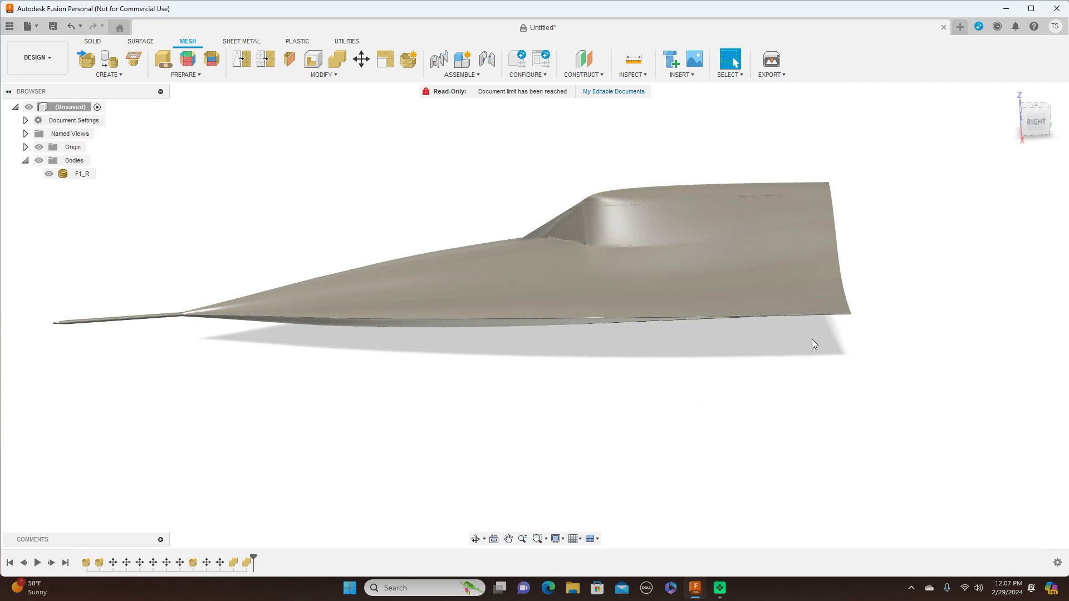
pyautogui.click(1031, 127)
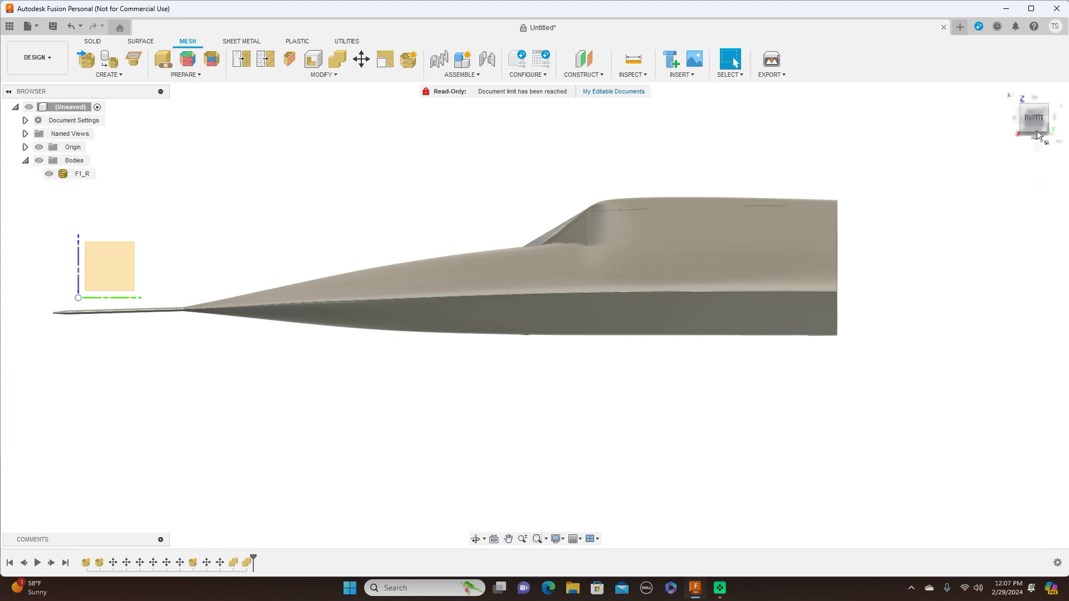
pyautogui.moveTo(1022, 111); pyautogui.dragTo(1036, 129)
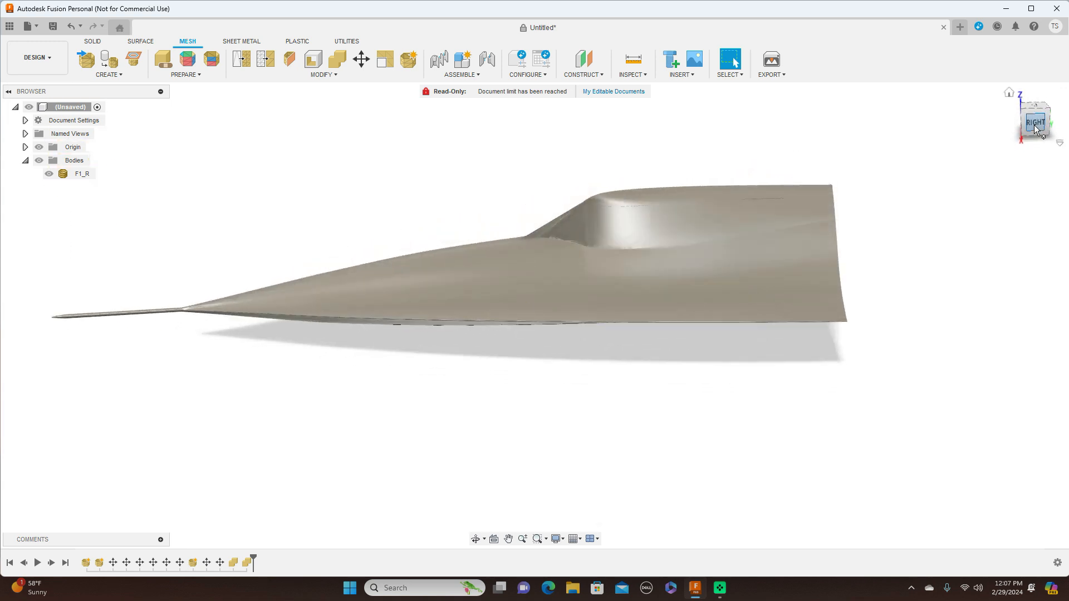
pyautogui.click(1035, 126)
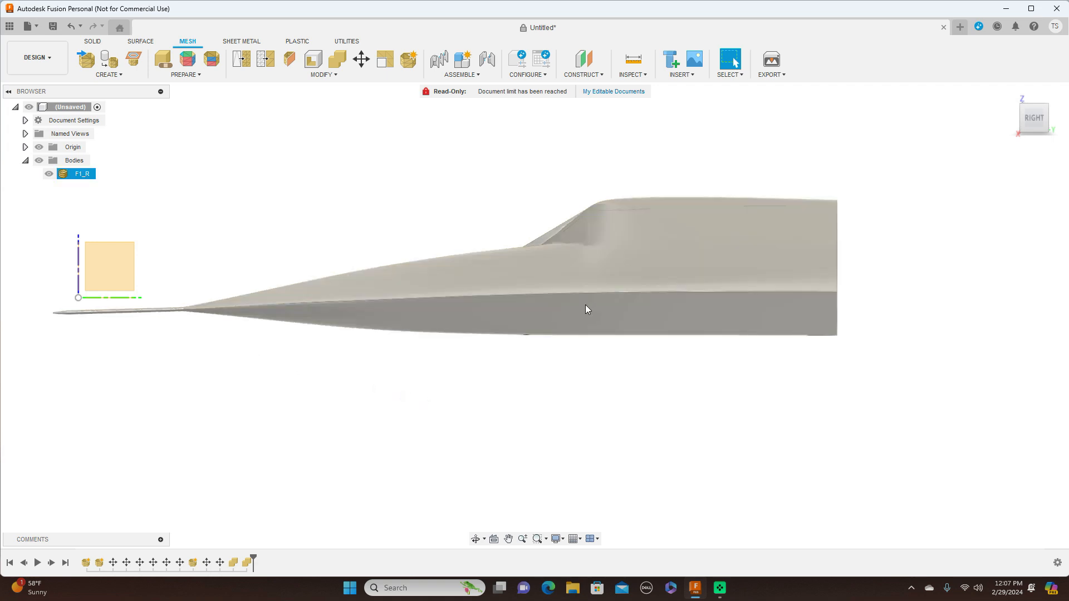
pyautogui.moveTo(1028, 123)
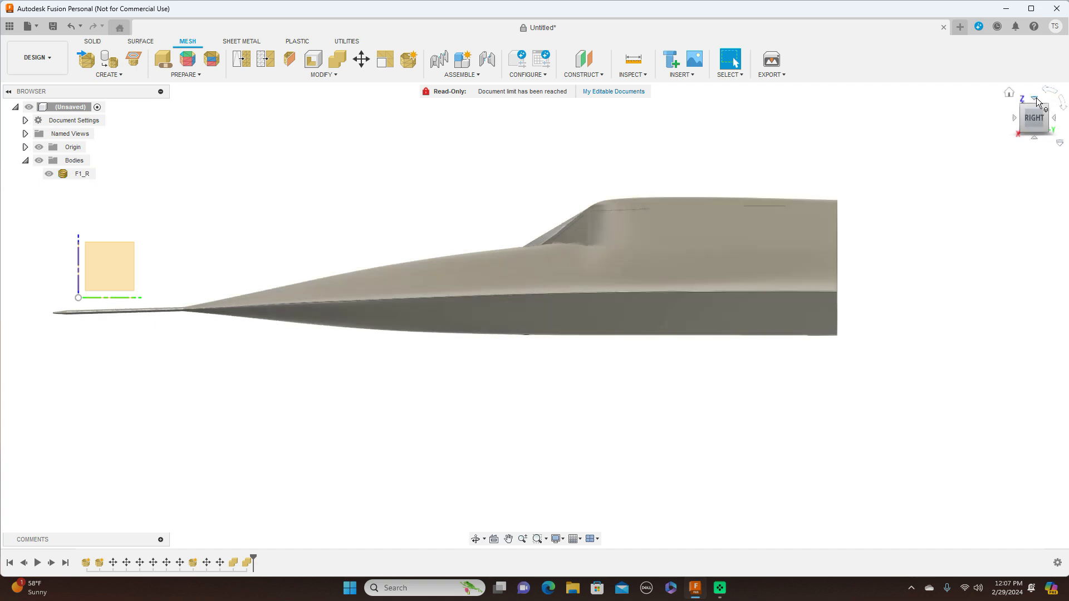
pyautogui.click(1017, 118)
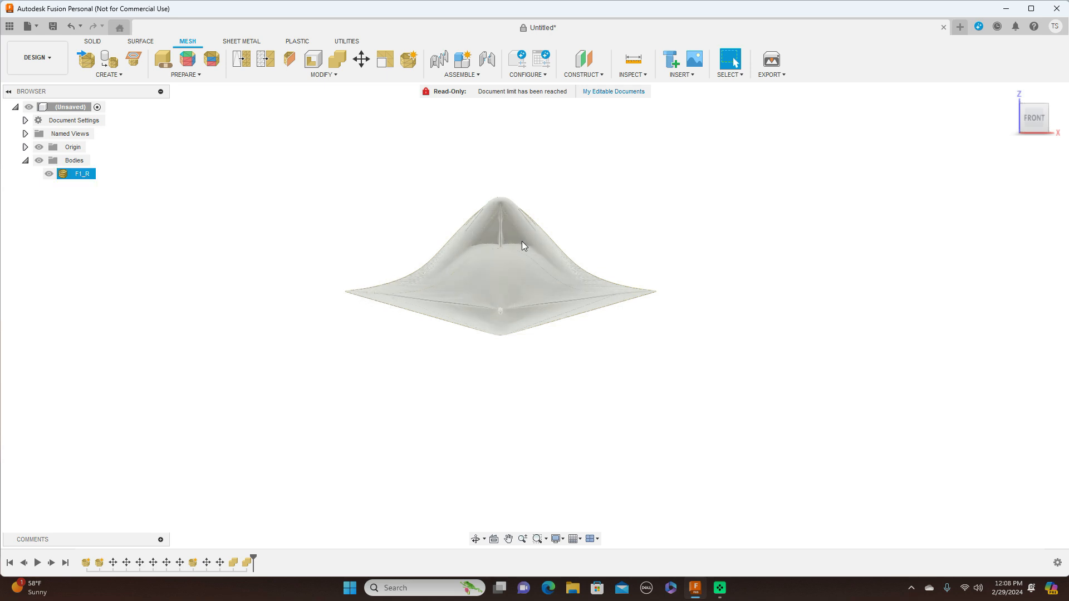
pyautogui.click(1058, 120)
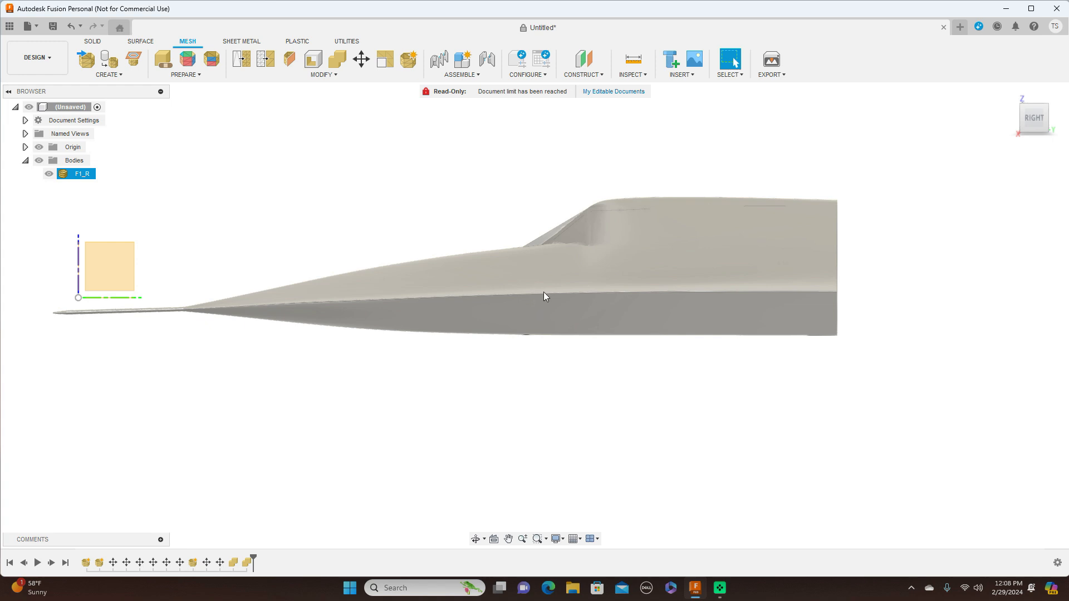
pyautogui.click(921, 293)
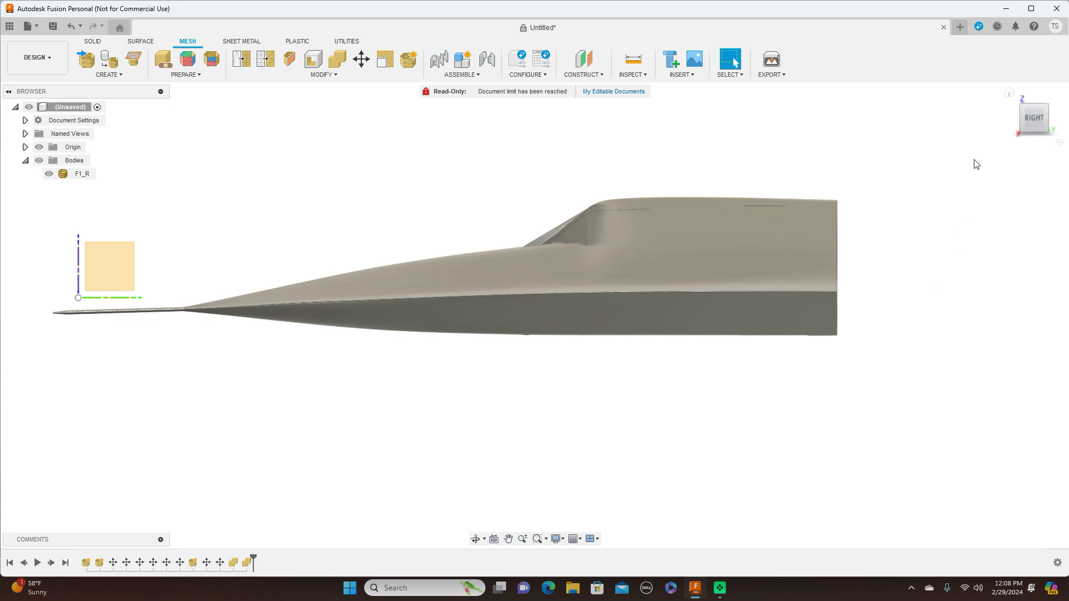
pyautogui.click(748, 279)
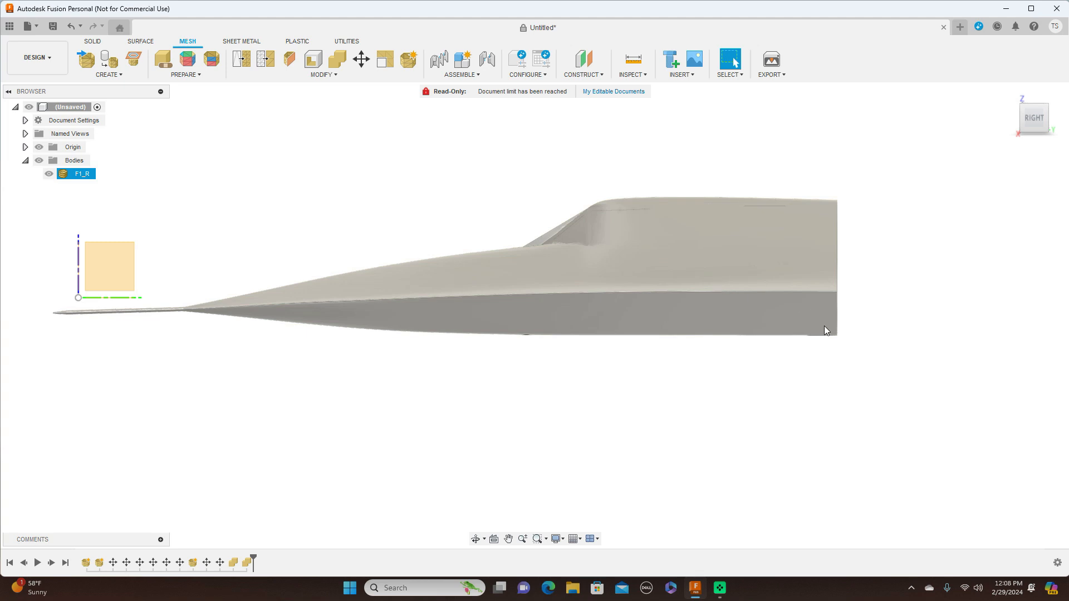
pyautogui.click(859, 338)
pyautogui.scroll(-2, 868, 342)
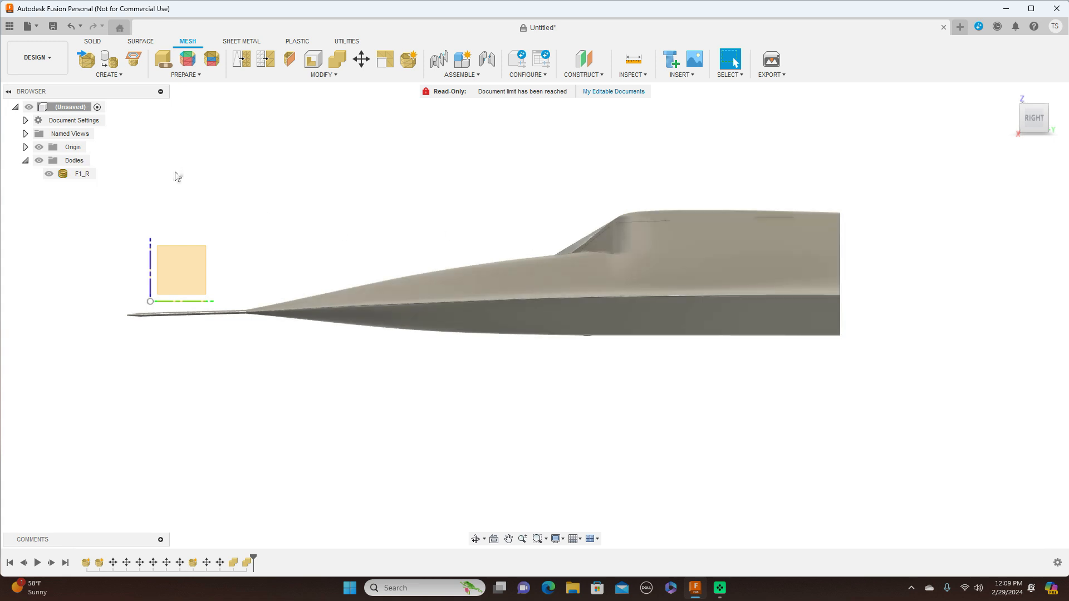
# Step: Start a solid-modelling sketch on the YZ origin plane, facing the right side of the aircraft body
pyautogui.click(90, 42)
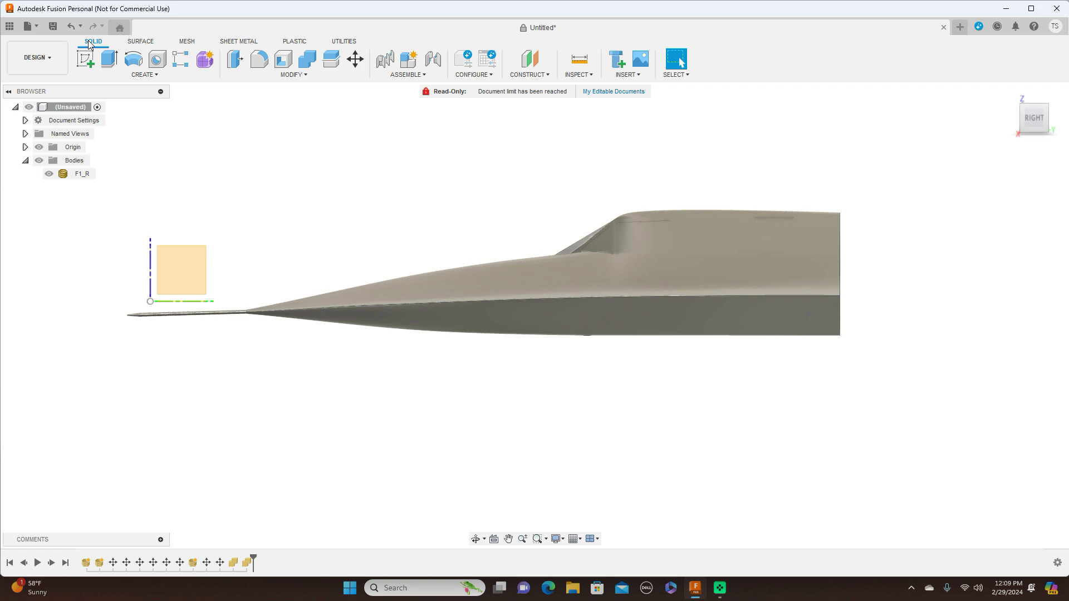
pyautogui.moveTo(1036, 101)
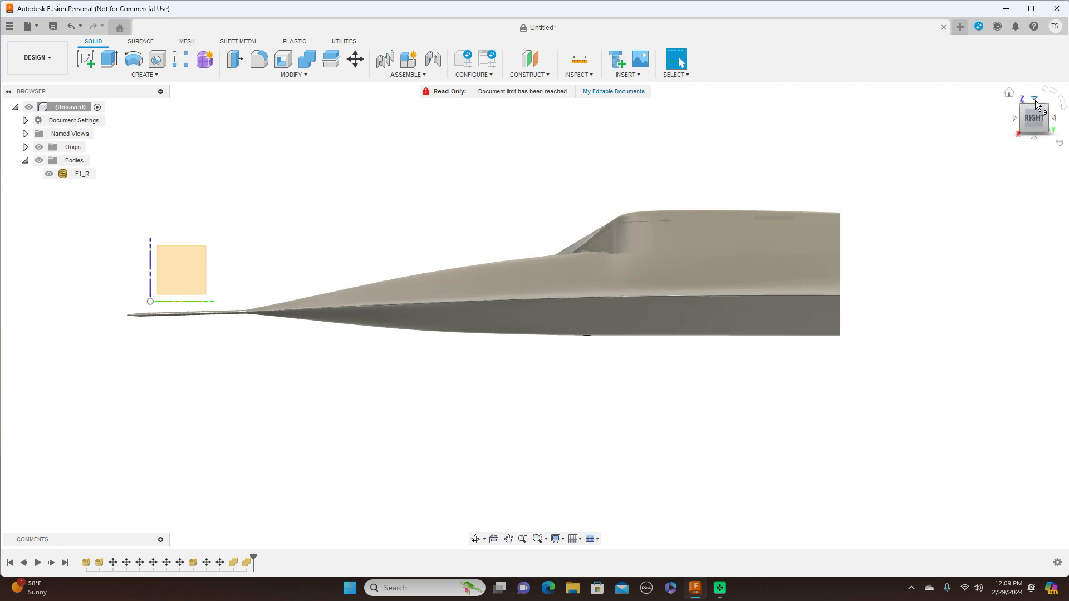
pyautogui.moveTo(1035, 114)
pyautogui.mouseDown()
pyautogui.moveTo(1035, 139)
pyautogui.moveTo(1033, 113)
pyautogui.mouseUp()
pyautogui.click(175, 270)
pyautogui.click(85, 61)
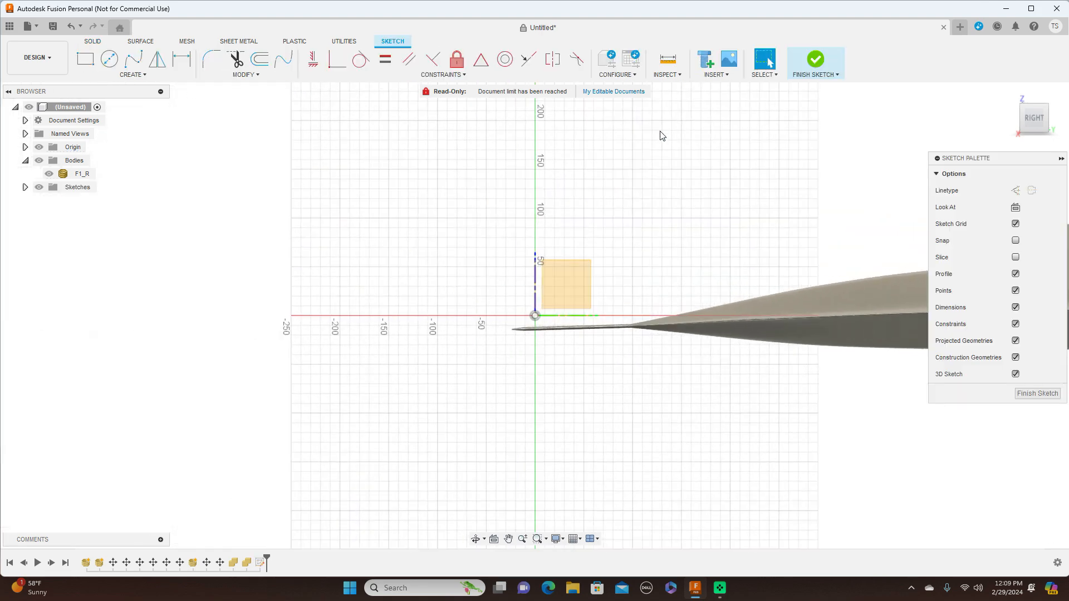
pyautogui.moveTo(733, 148); pyautogui.dragTo(310, 143, button='middle')
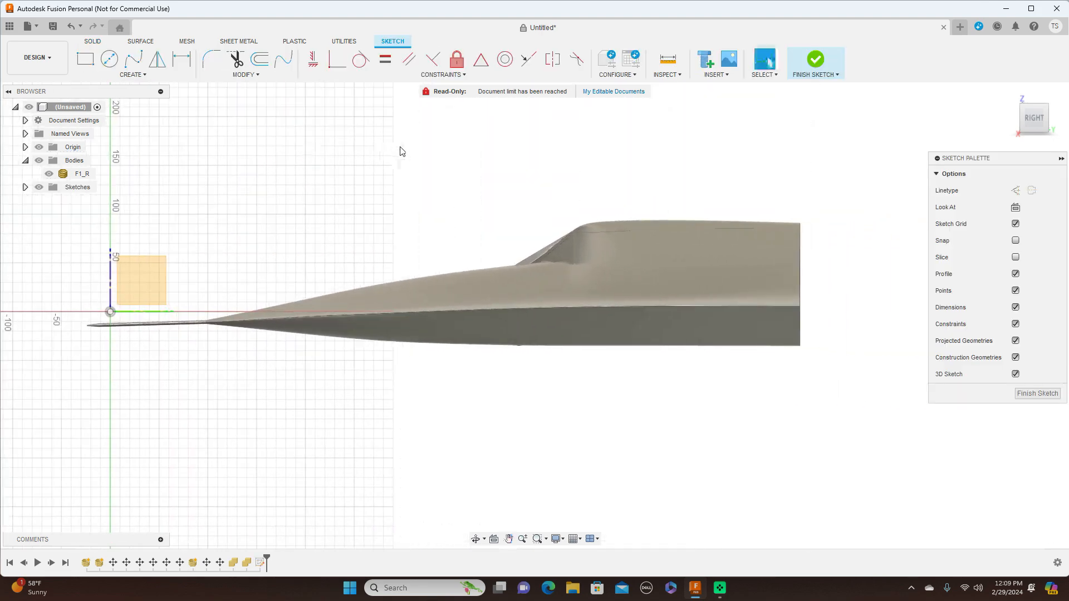
pyautogui.scroll(-1, 409, 147)
pyautogui.scroll(1, 412, 149)
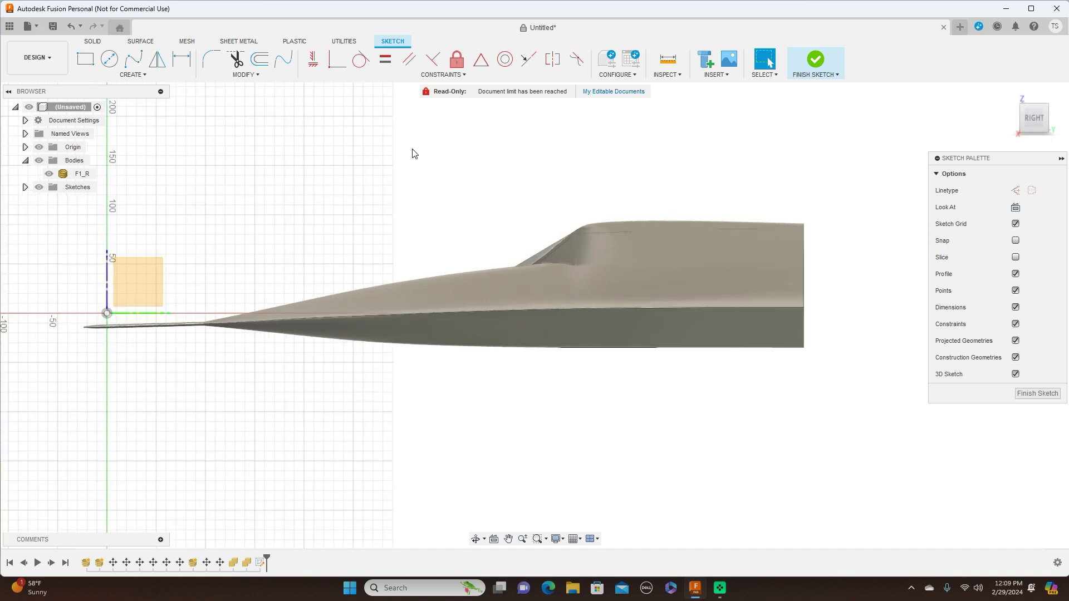
# Step: Sketch a closed six-sided line profile around the body behind the nose probe, about 628 mm long and 150 mm high, and finish the sketch
pyautogui.press('l')
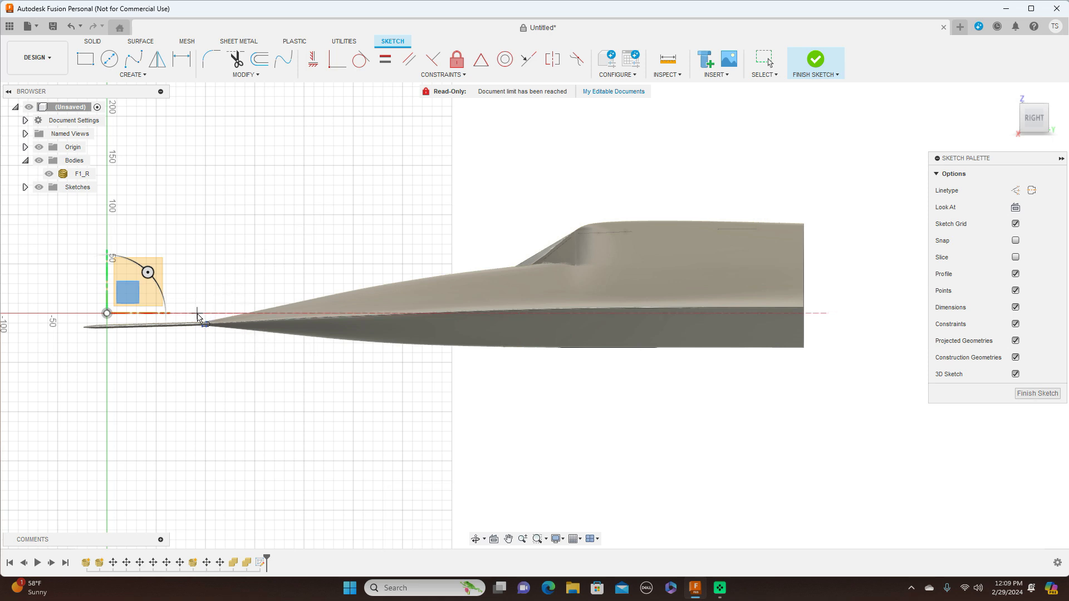
pyautogui.click(197, 313)
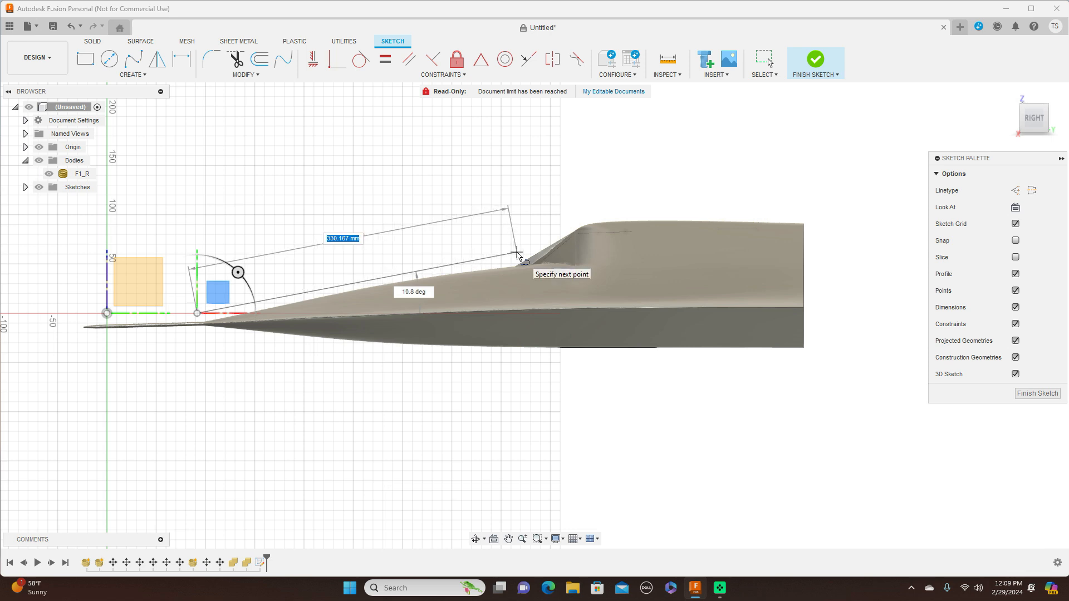
pyautogui.click(517, 254)
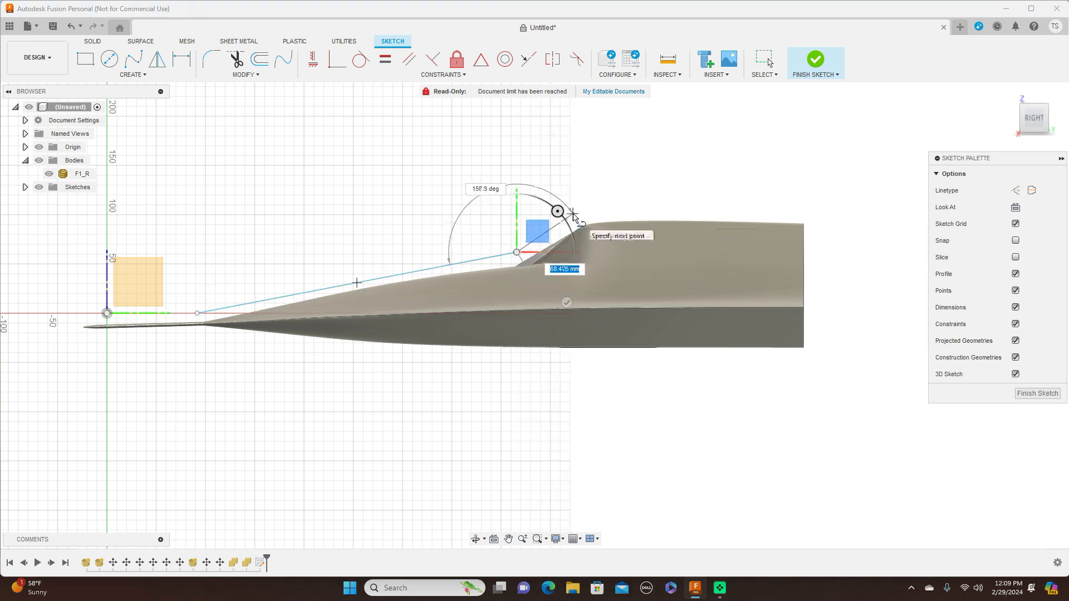
pyautogui.click(573, 214)
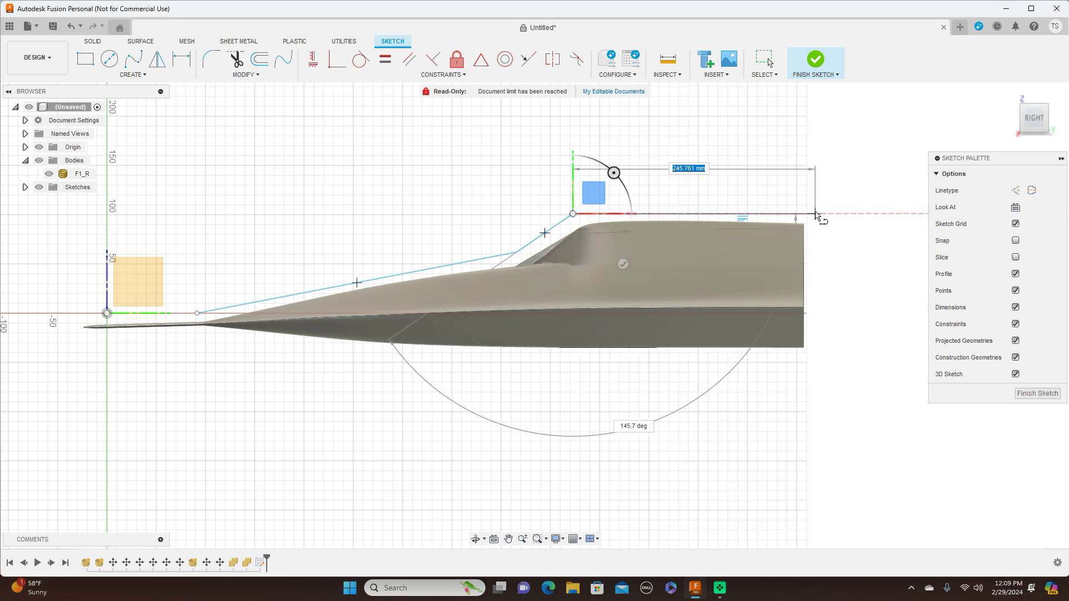
pyautogui.click(815, 213)
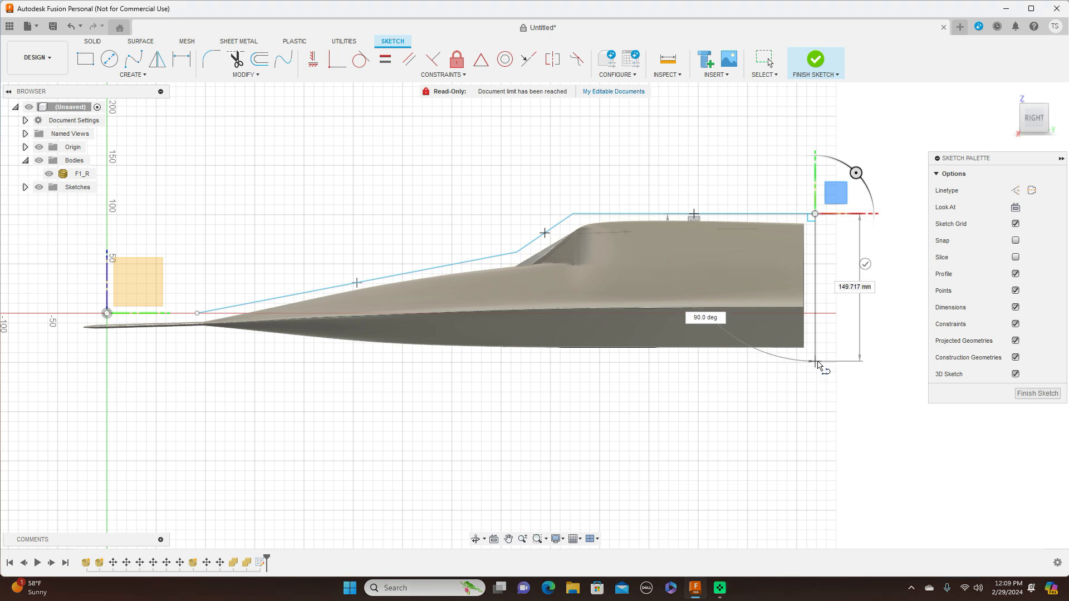
pyautogui.click(817, 363)
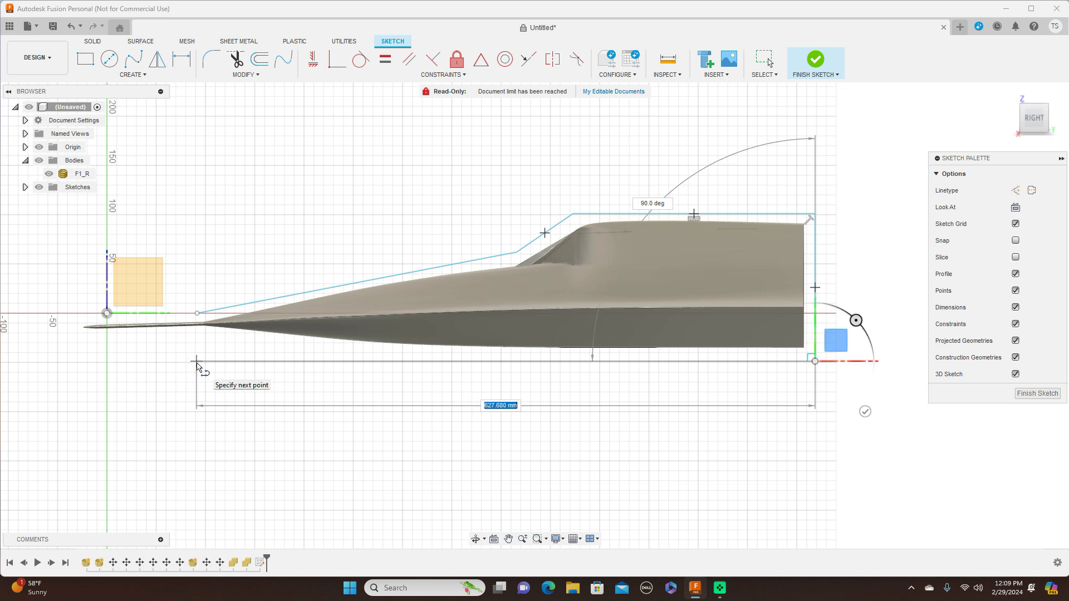
pyautogui.click(196, 362)
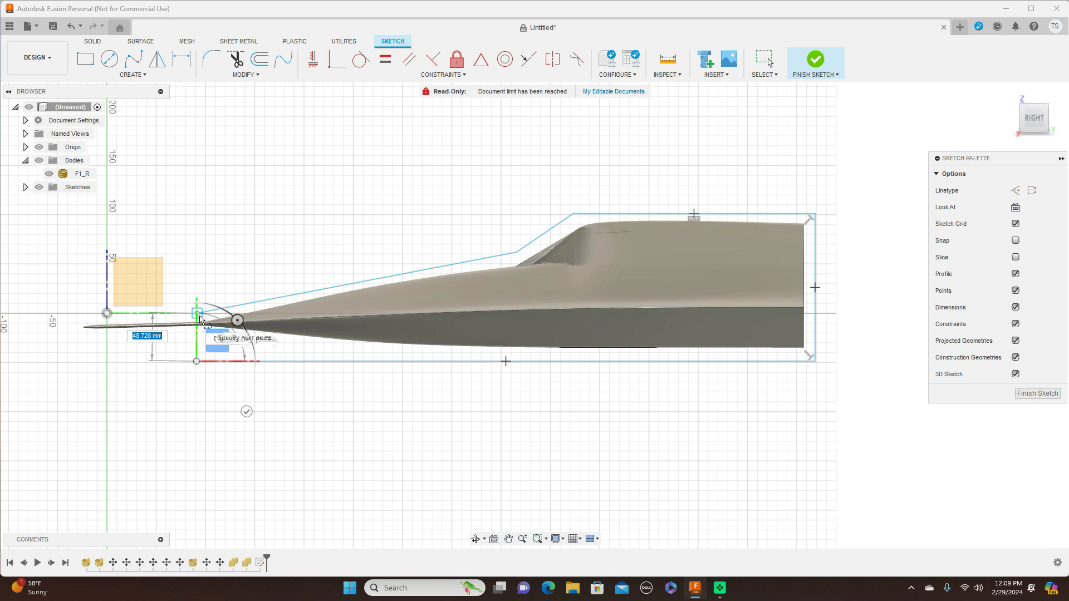
pyautogui.click(199, 315)
pyautogui.rightClick(198, 315)
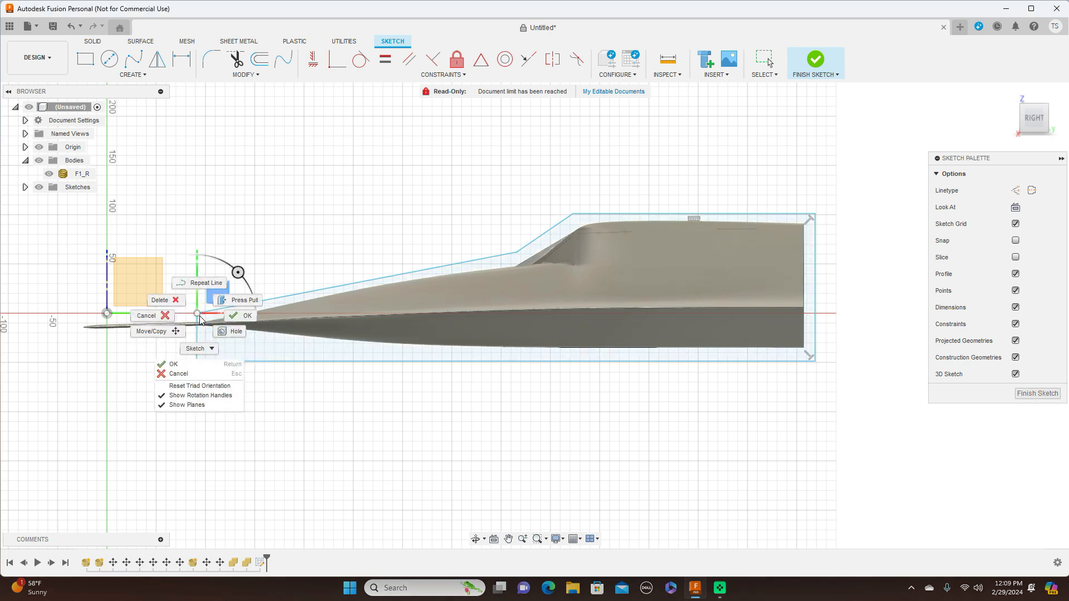
pyautogui.click(248, 317)
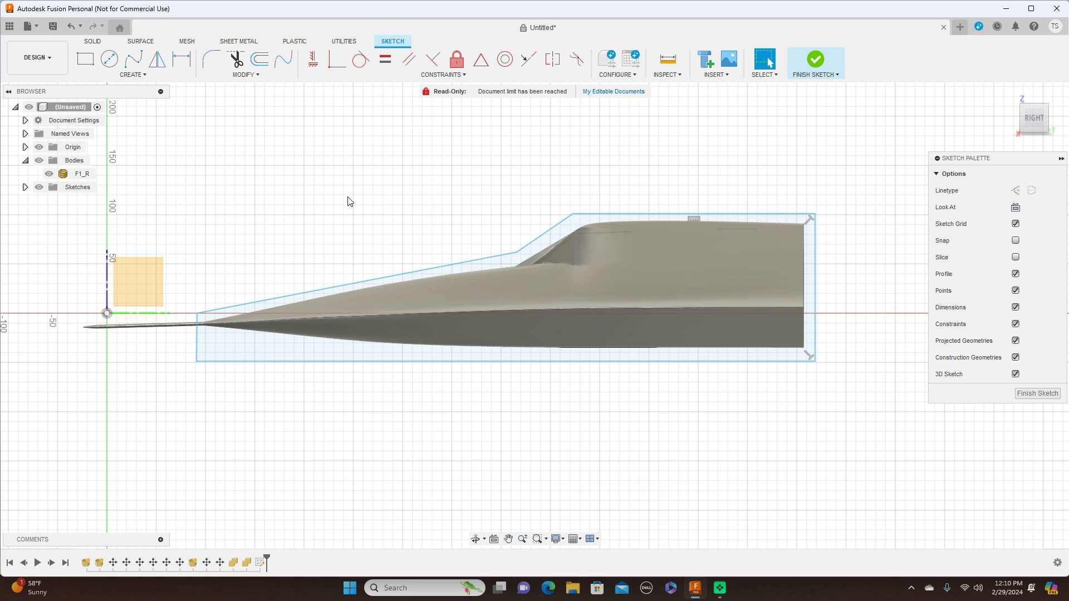
pyautogui.click(1037, 394)
pyautogui.click(583, 230)
pyautogui.press('e')
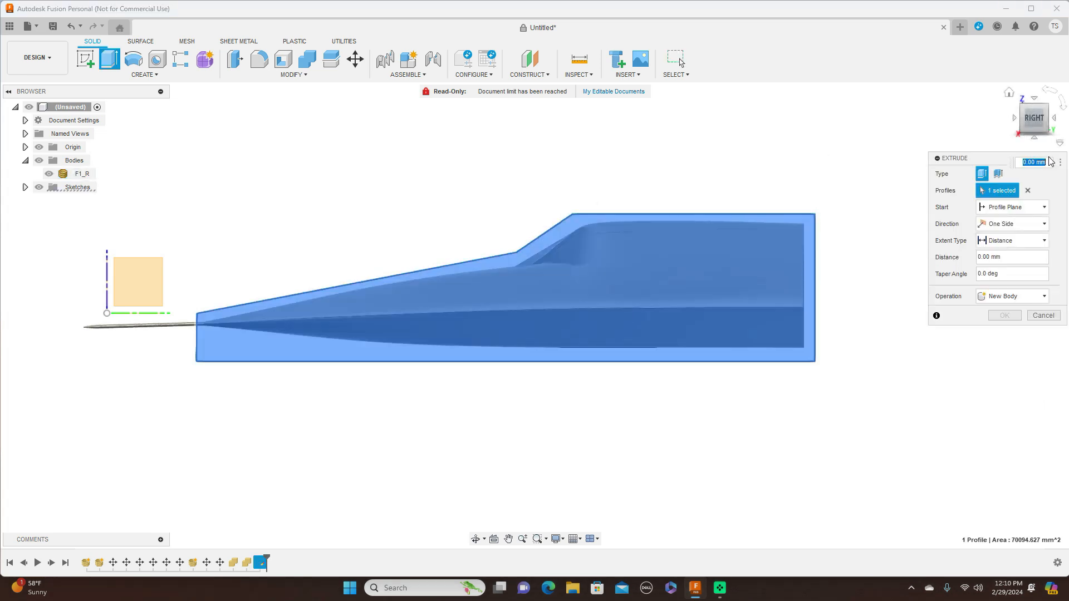
pyautogui.click(1014, 118)
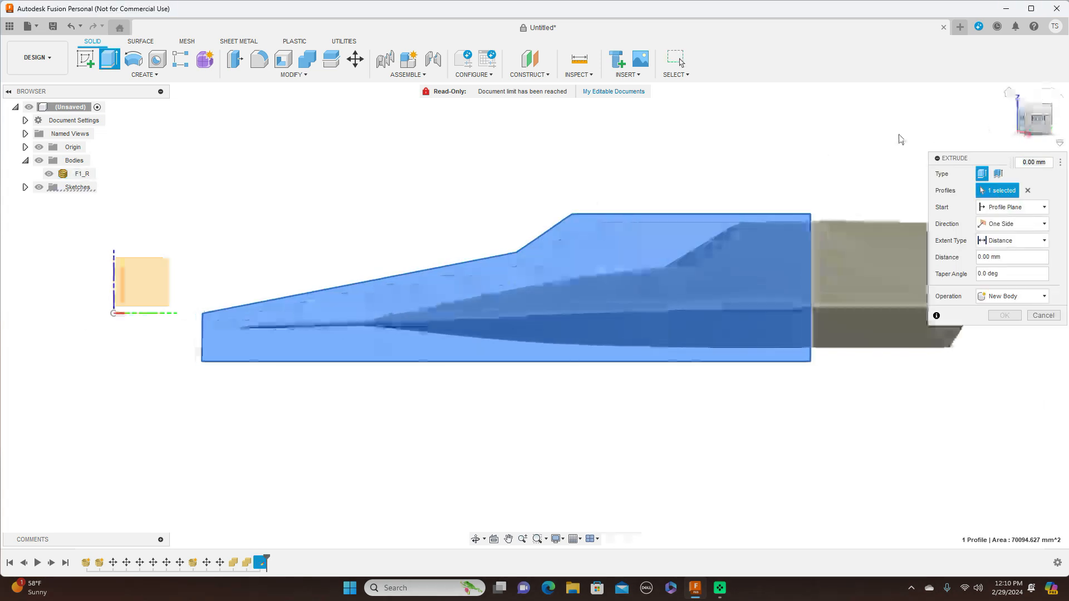
pyautogui.scroll(-3, 787, 216)
pyautogui.moveTo(700, 233); pyautogui.dragTo(501, 231, button='middle')
pyautogui.scroll(-2, 527, 234)
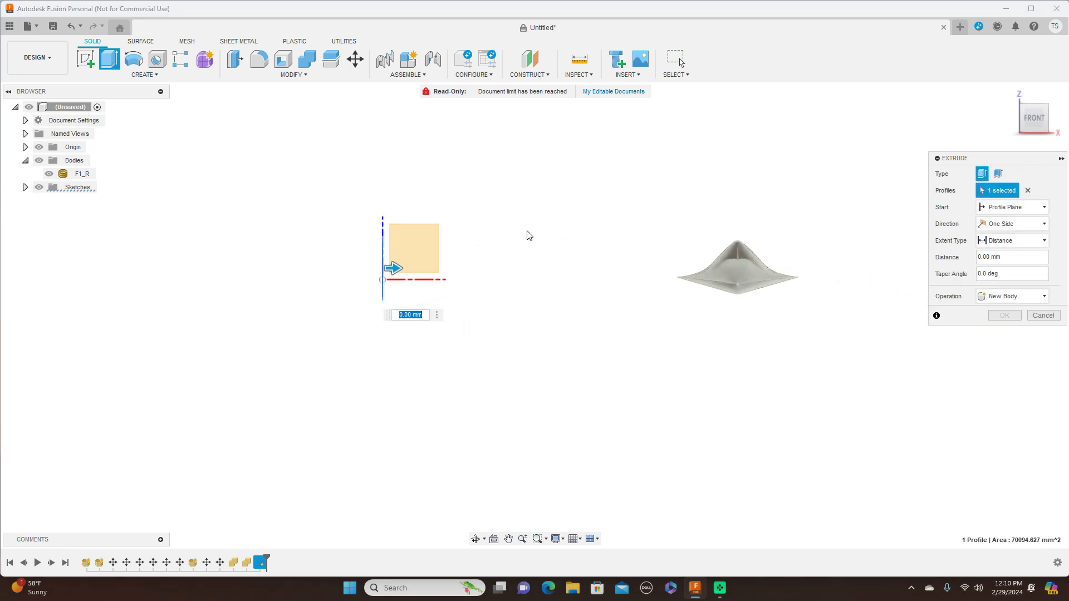
pyautogui.scroll(-1, 527, 234)
pyautogui.scroll(1, 528, 235)
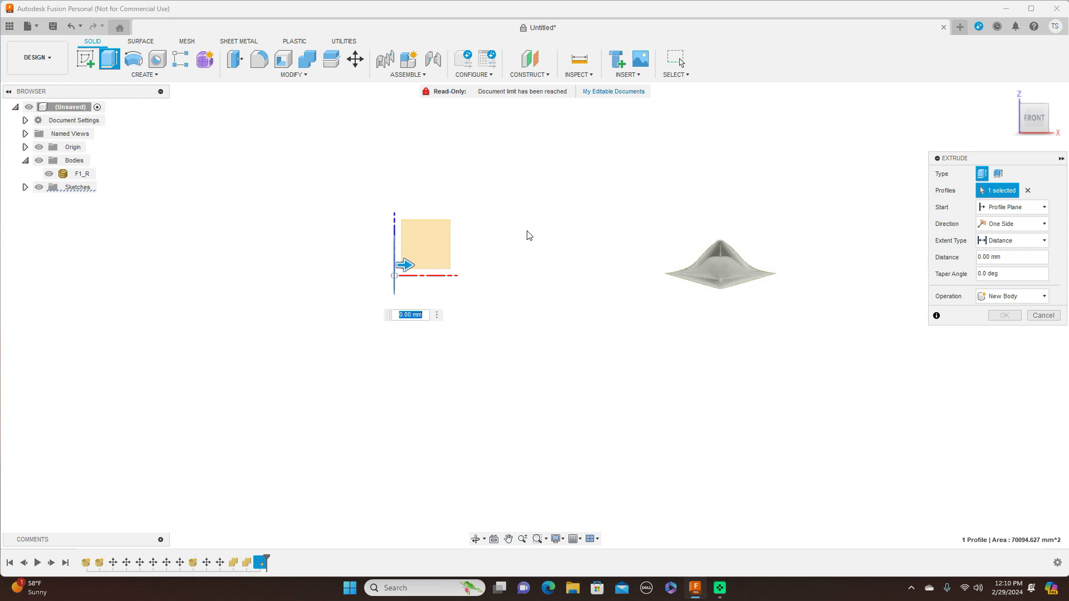
pyautogui.click(1034, 313)
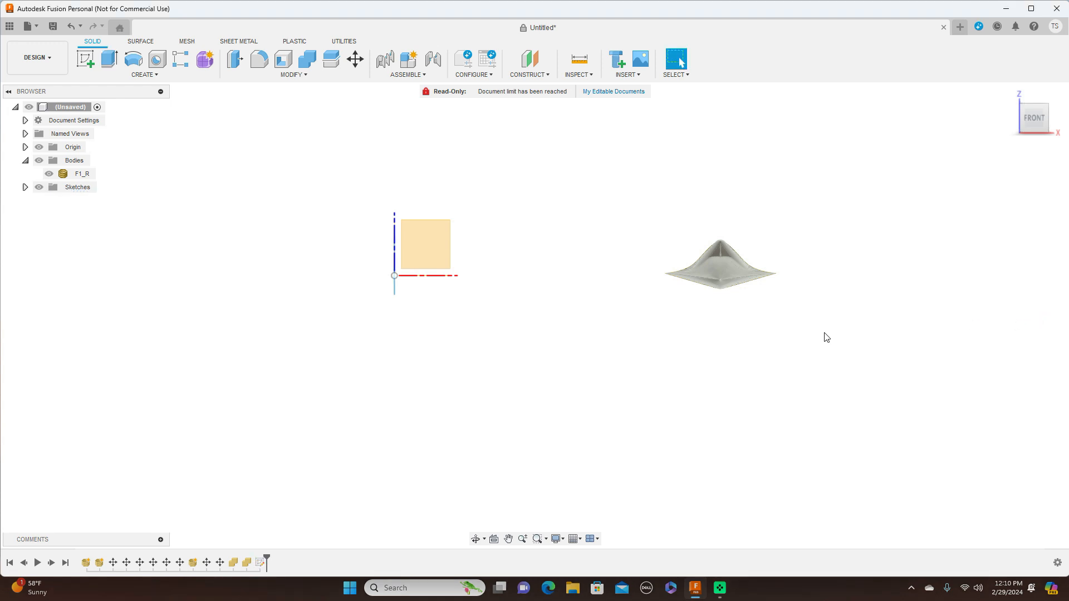
pyautogui.click(418, 261)
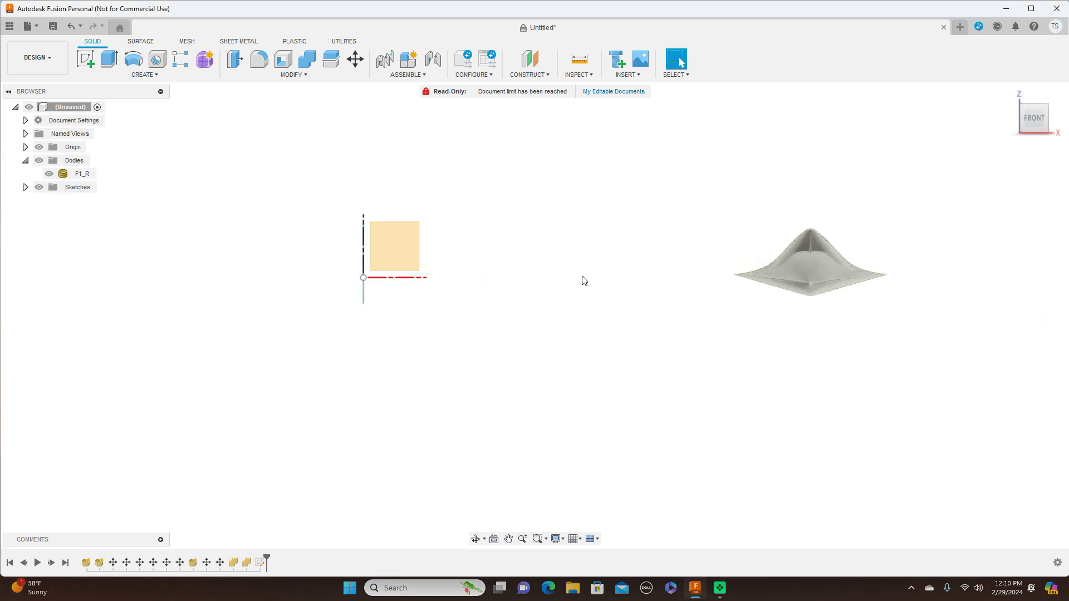
pyautogui.scroll(1, 585, 279)
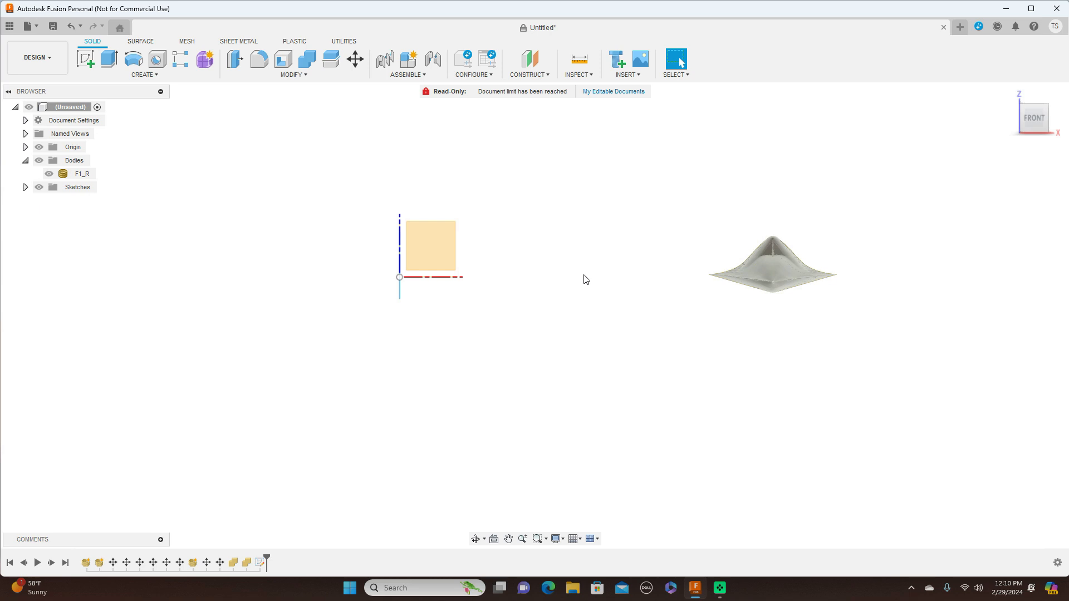
# Step: Move the F1_R mesh body -849.227 mm in X and 12.123 mm in Z to centre it on the origin's vertical axis
pyautogui.click(745, 276)
pyautogui.click(82, 177)
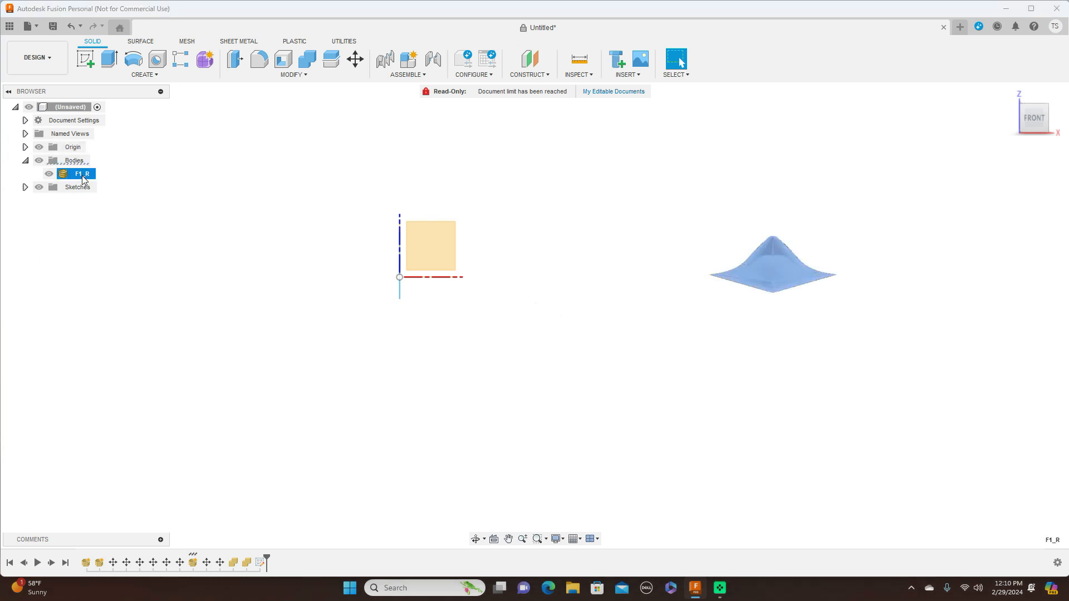
pyautogui.rightClick(83, 178)
pyautogui.click(107, 185)
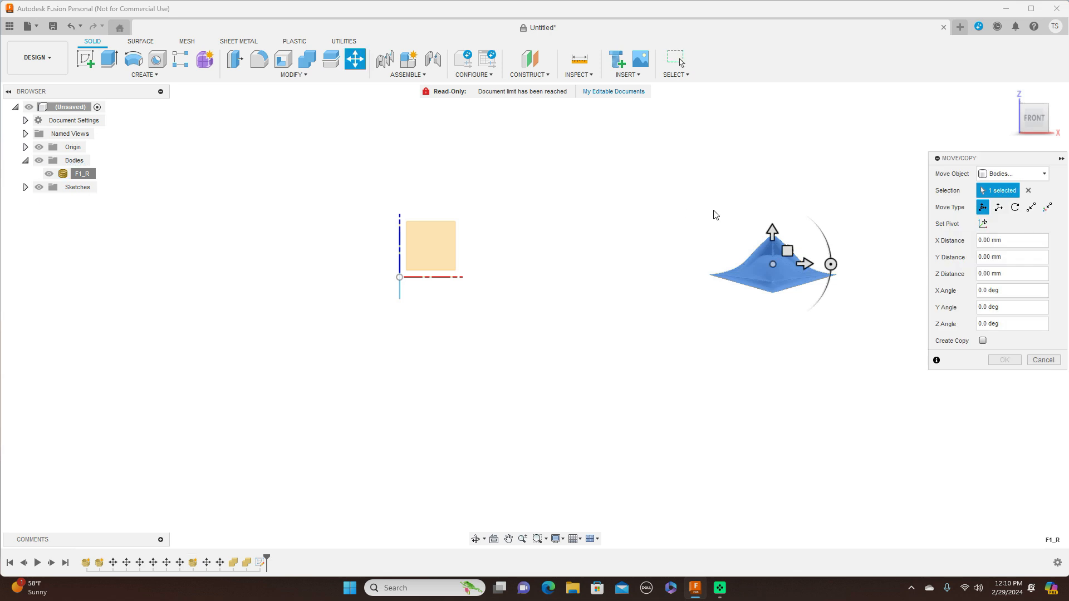
pyautogui.moveTo(789, 251); pyautogui.dragTo(423, 245)
pyautogui.scroll(5, 423, 244)
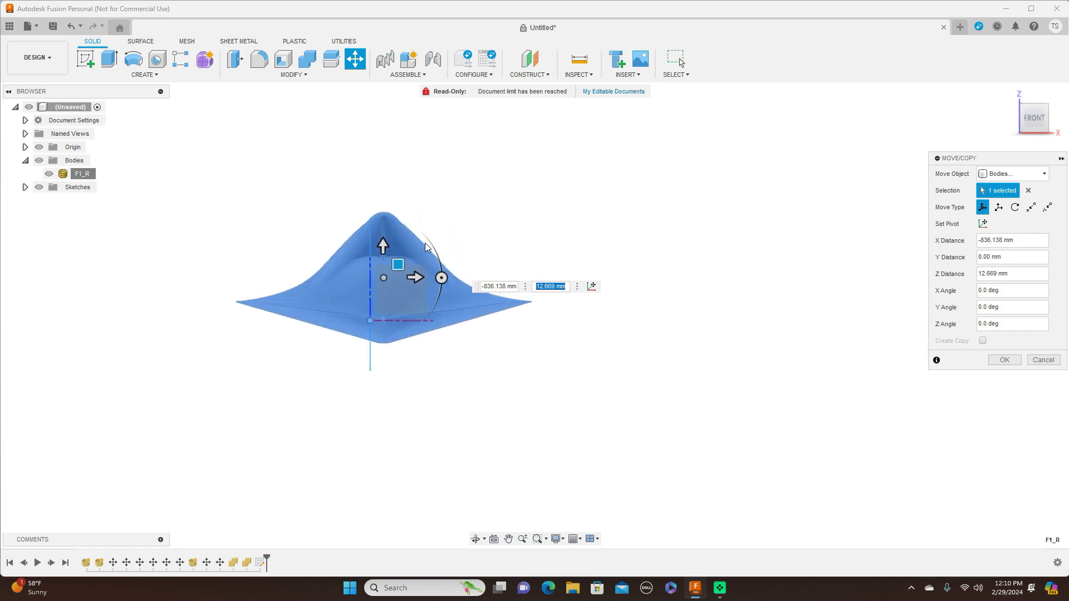
pyautogui.moveTo(397, 265); pyautogui.dragTo(383, 265)
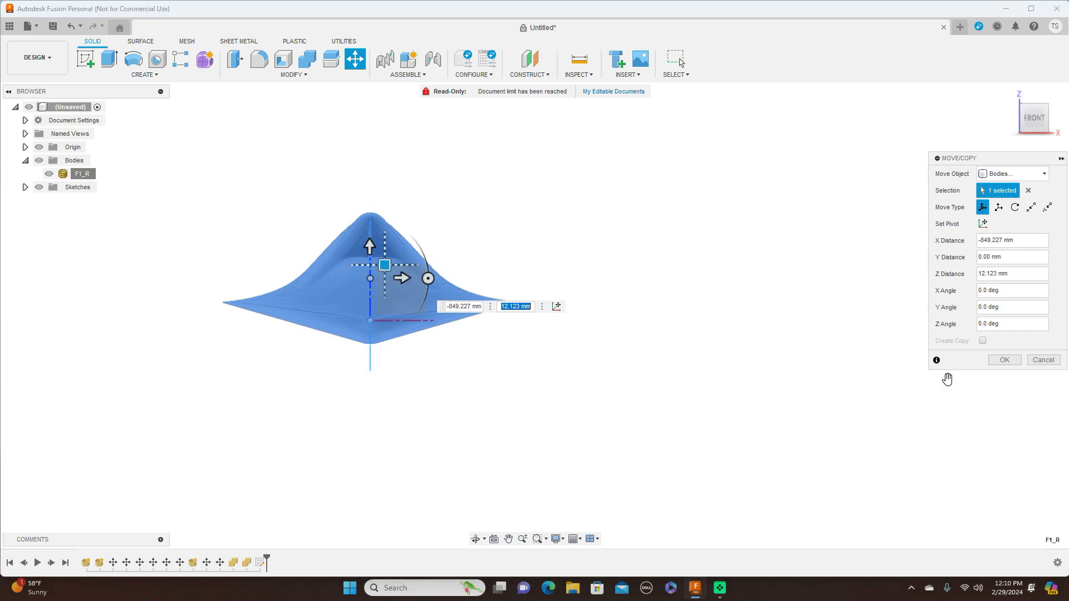
pyautogui.click(1005, 360)
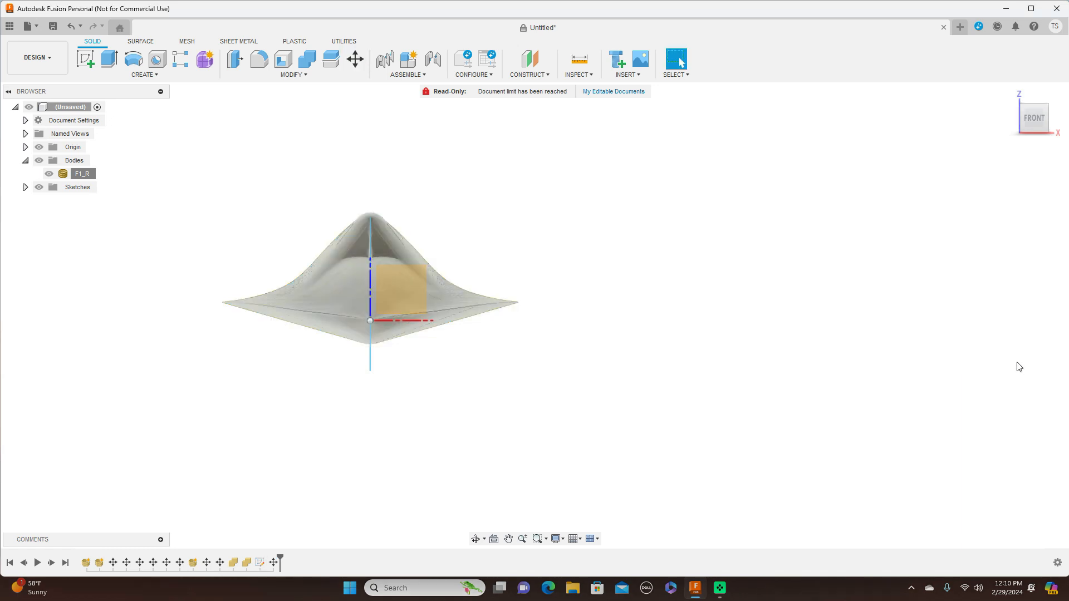
# Step: Delete the old side profile sketch around the aircraft body
pyautogui.click(1056, 123)
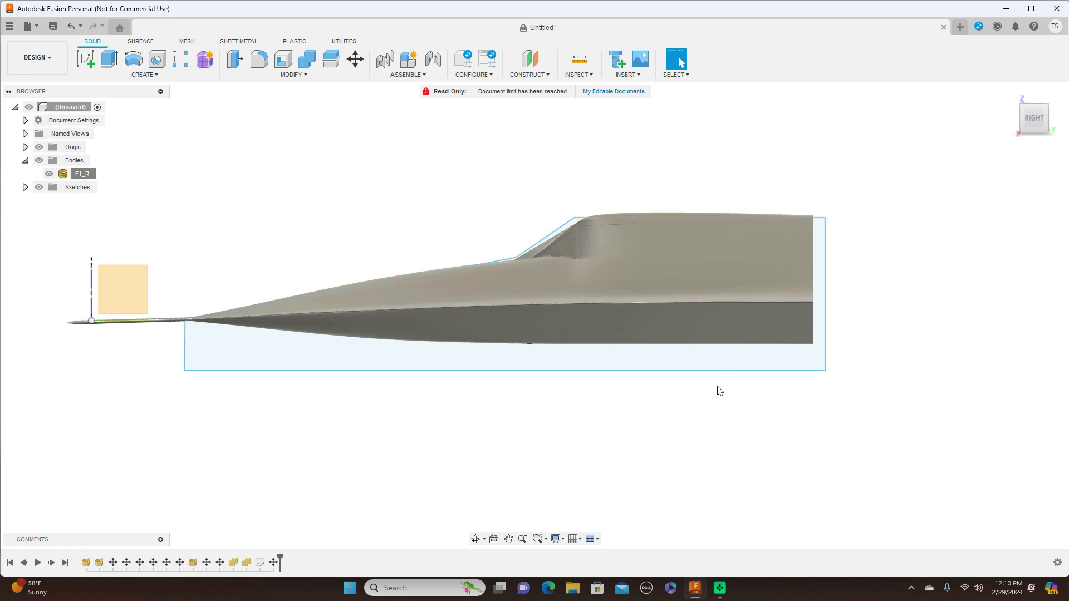
pyautogui.scroll(-1, 718, 391)
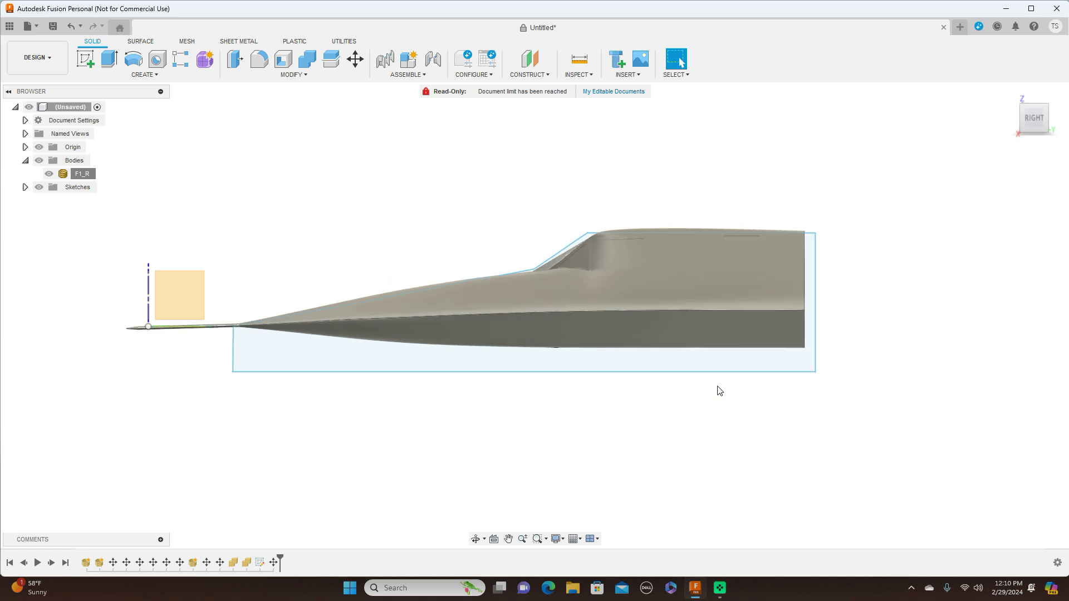
pyautogui.click(76, 189)
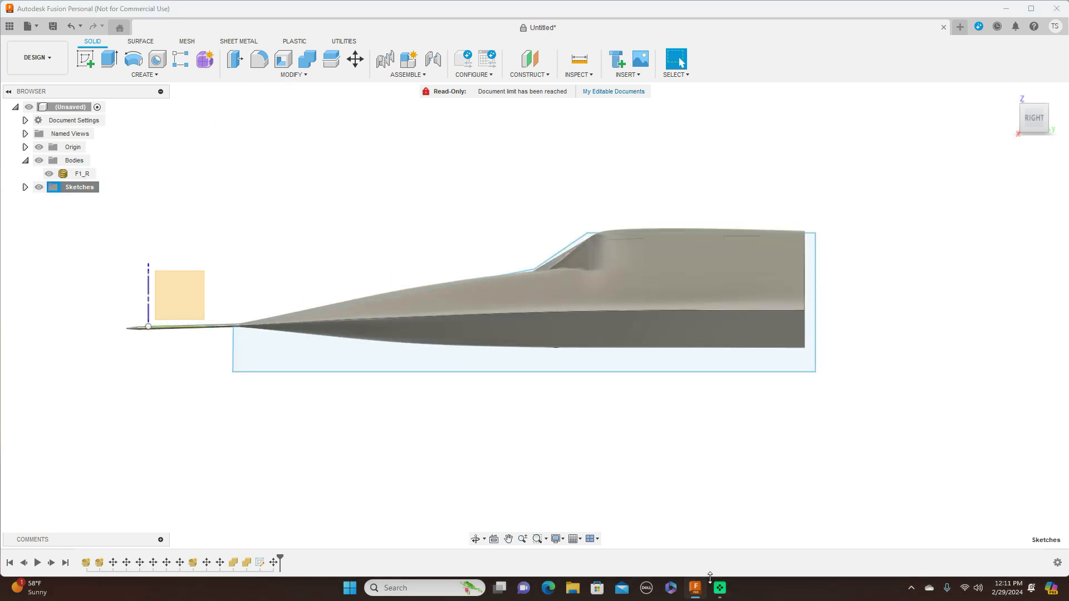
pyautogui.rightClick(260, 563)
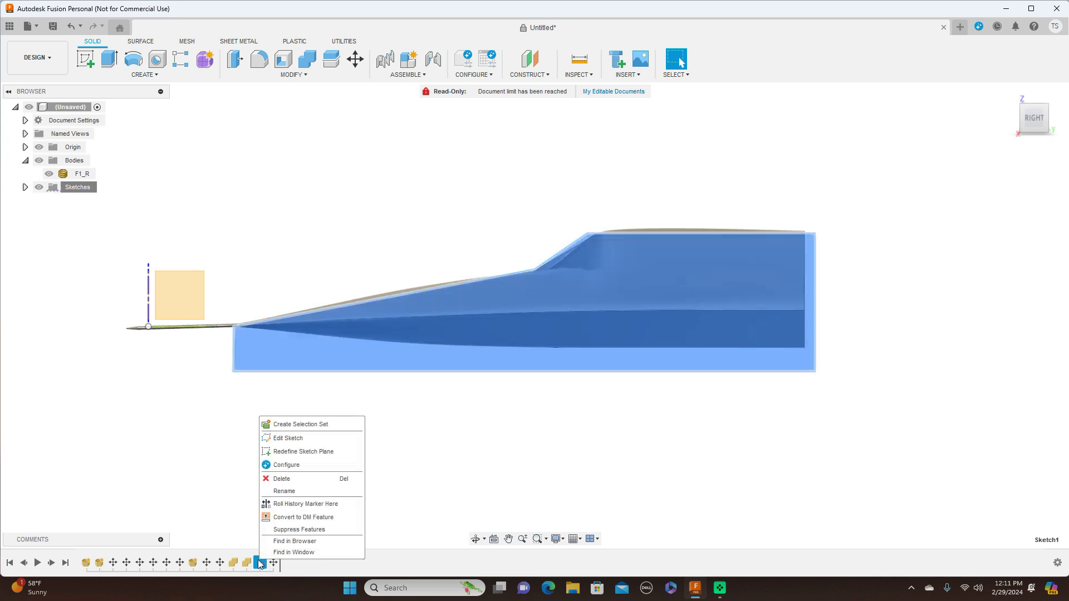
pyautogui.click(281, 479)
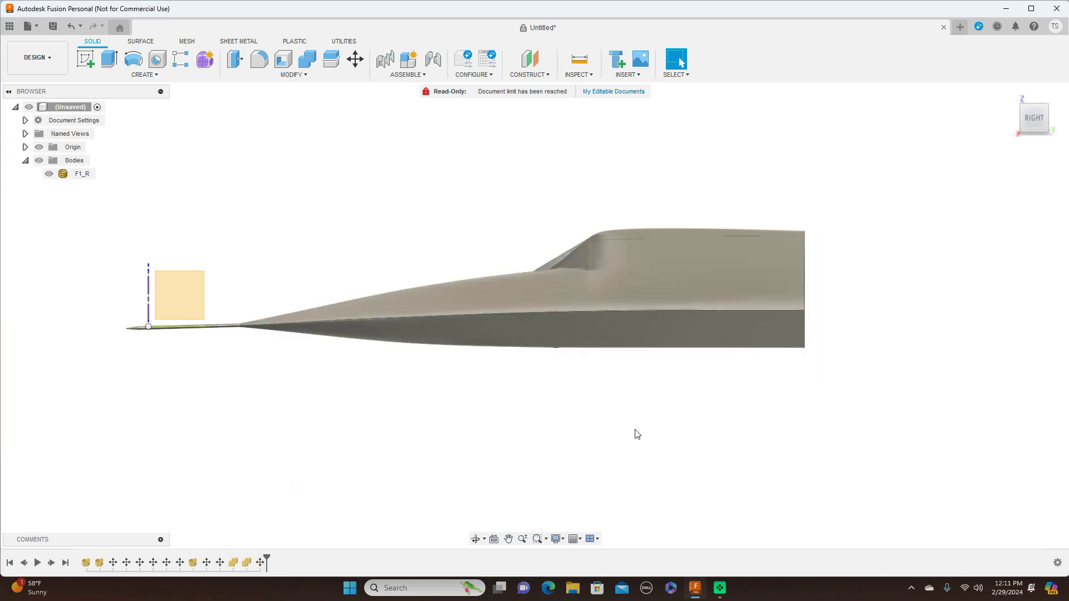
# Step: Start a new sketch on the YZ origin plane, facing the right side of the centred aircraft body
pyautogui.scroll(-1, 639, 428)
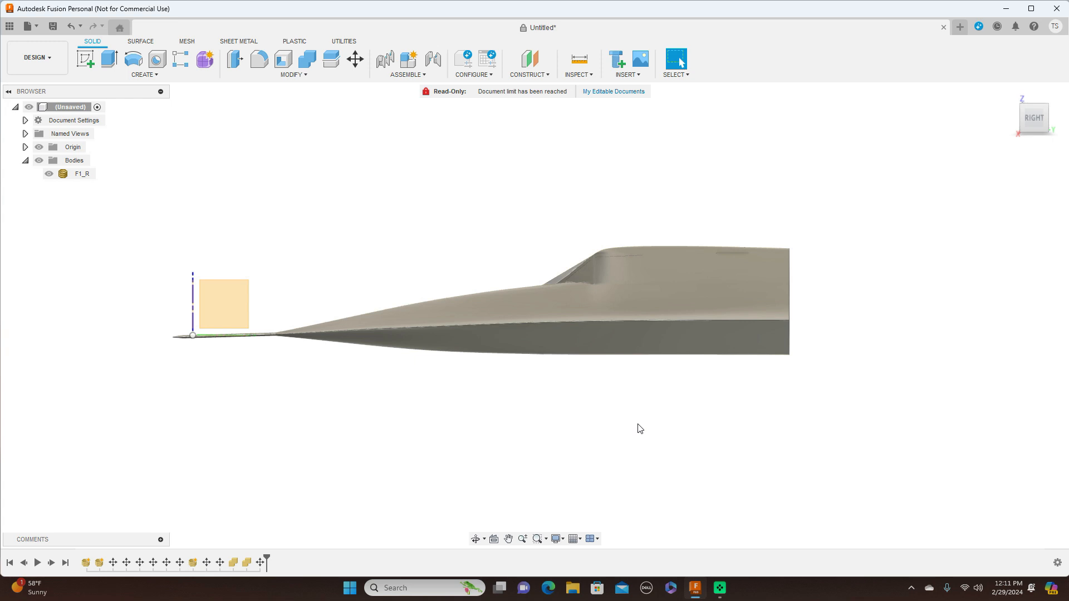
pyautogui.moveTo(640, 428); pyautogui.dragTo(687, 410, button='middle')
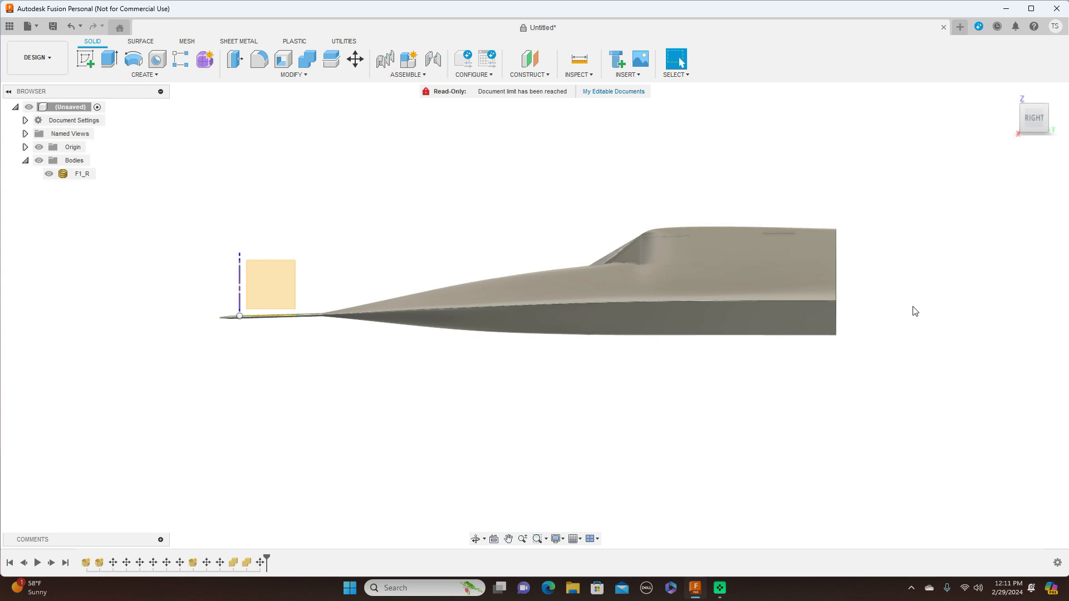
pyautogui.moveTo(1023, 121); pyautogui.dragTo(1043, 128)
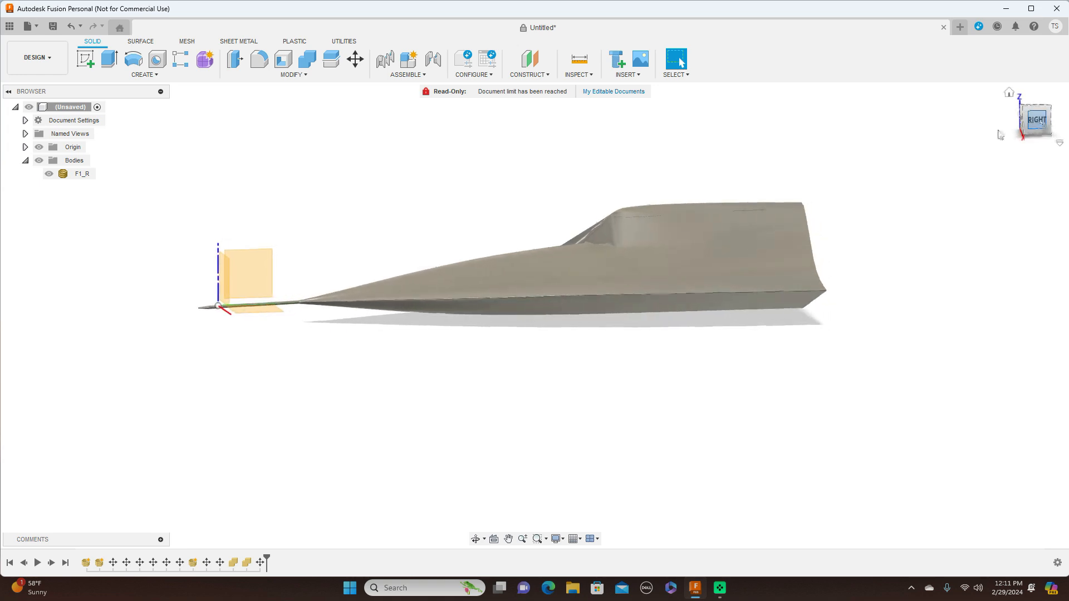
pyautogui.click(1037, 122)
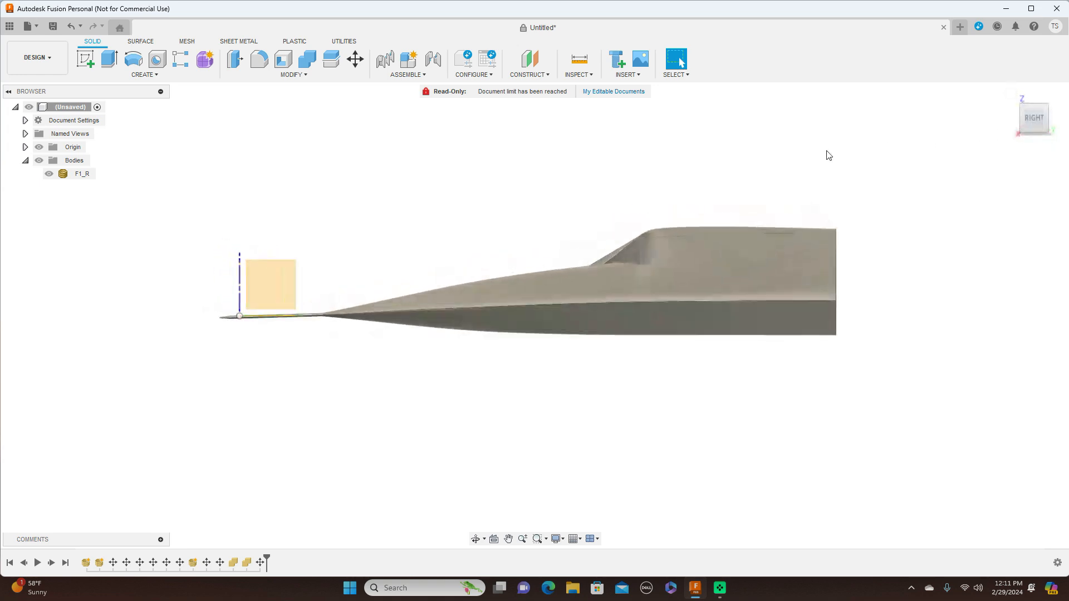
pyautogui.click(285, 283)
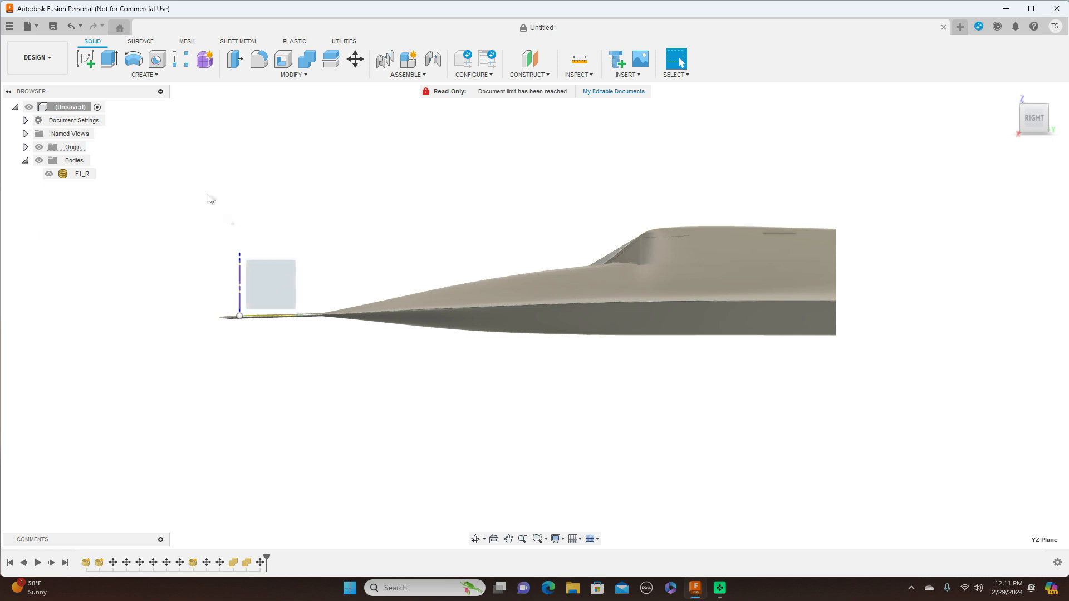
pyautogui.click(89, 56)
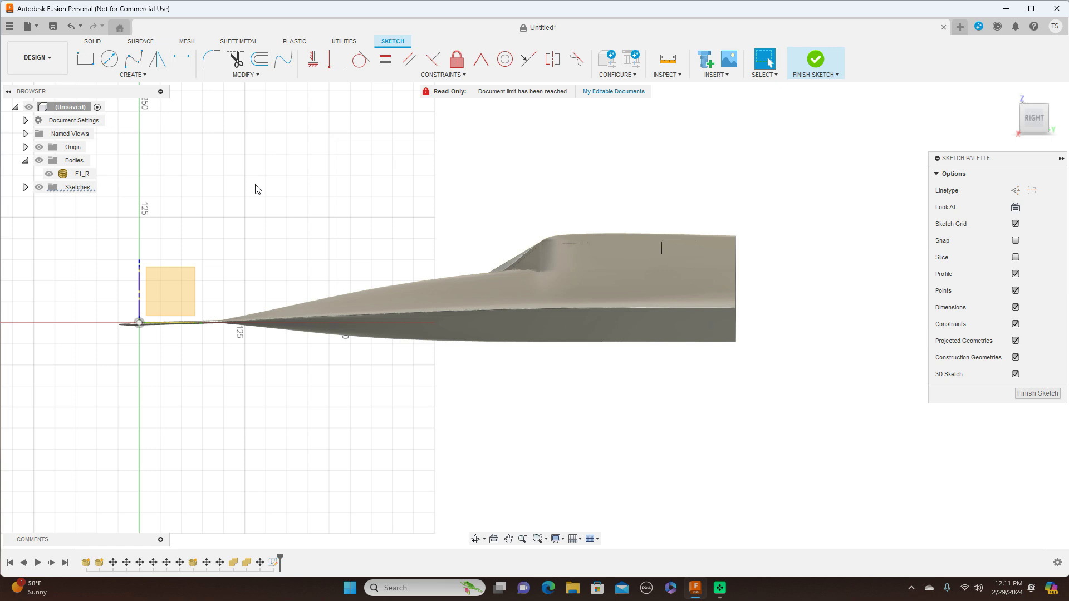
# Step: Sketch a closed six-sided line profile enclosing the body behind the nose probe, its lower edge about 614 mm long, and finish the sketch
pyautogui.press('l')
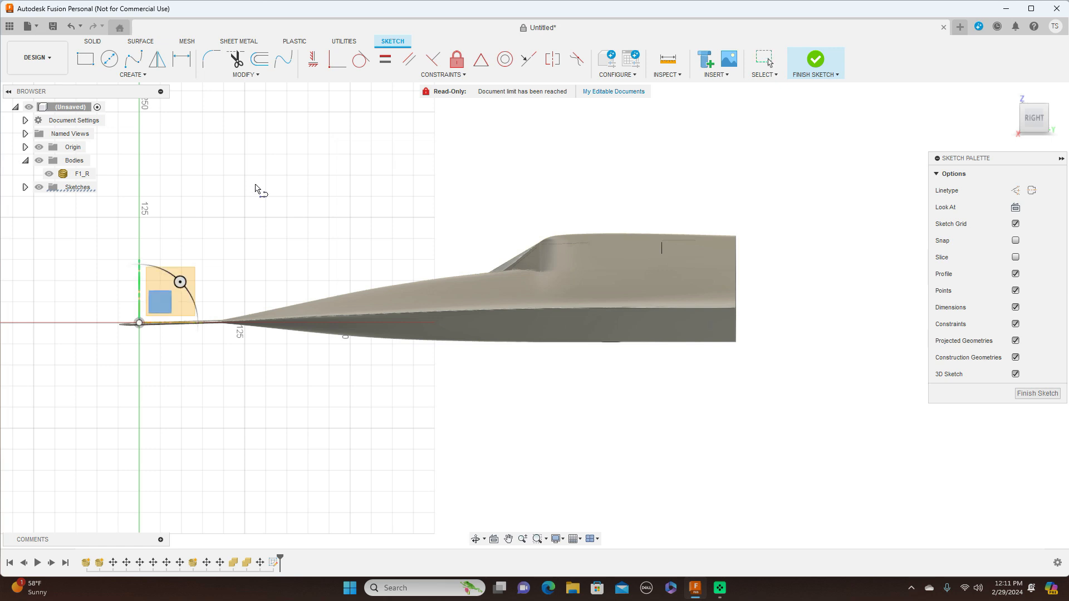
pyautogui.click(217, 314)
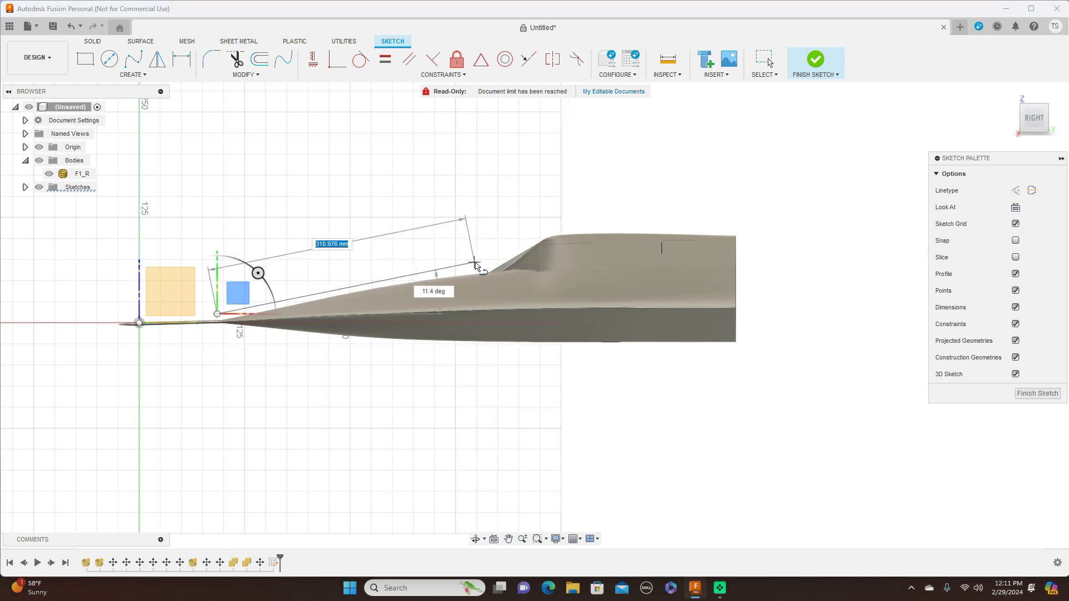
pyautogui.click(476, 263)
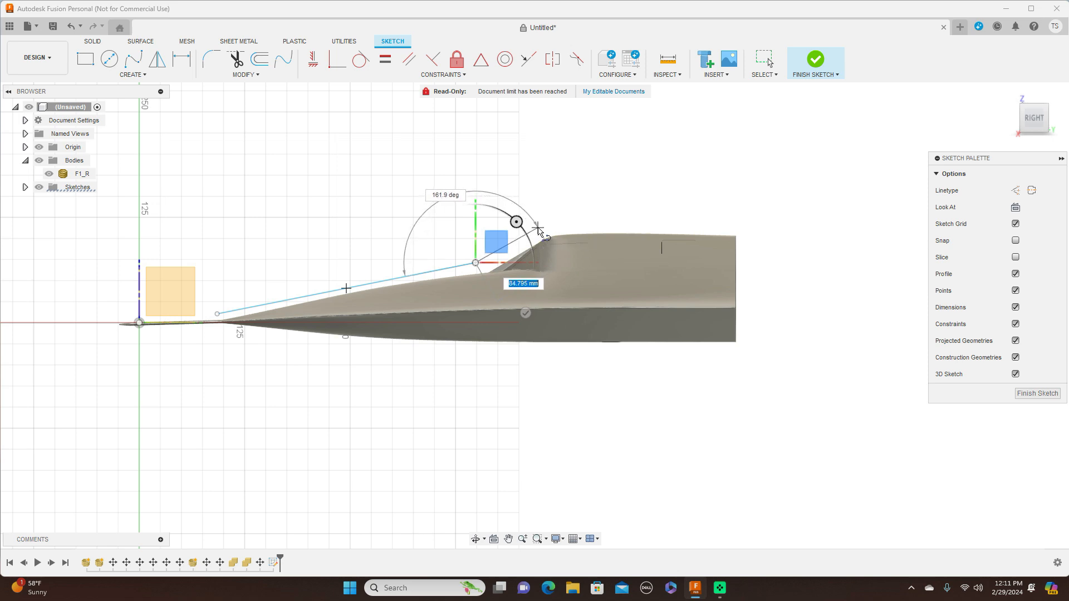
pyautogui.click(538, 228)
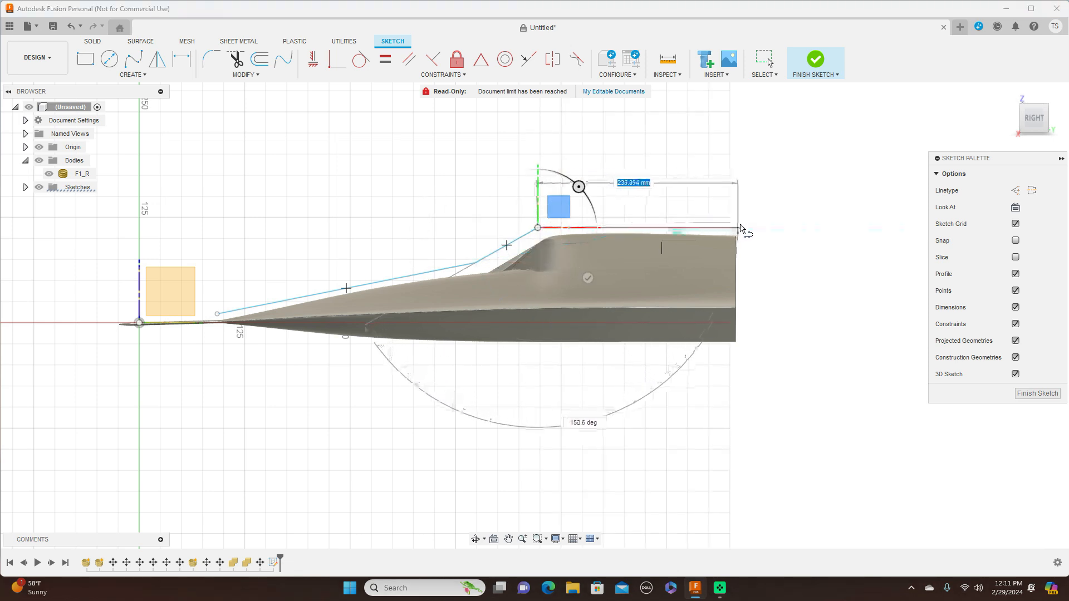
pyautogui.click(744, 228)
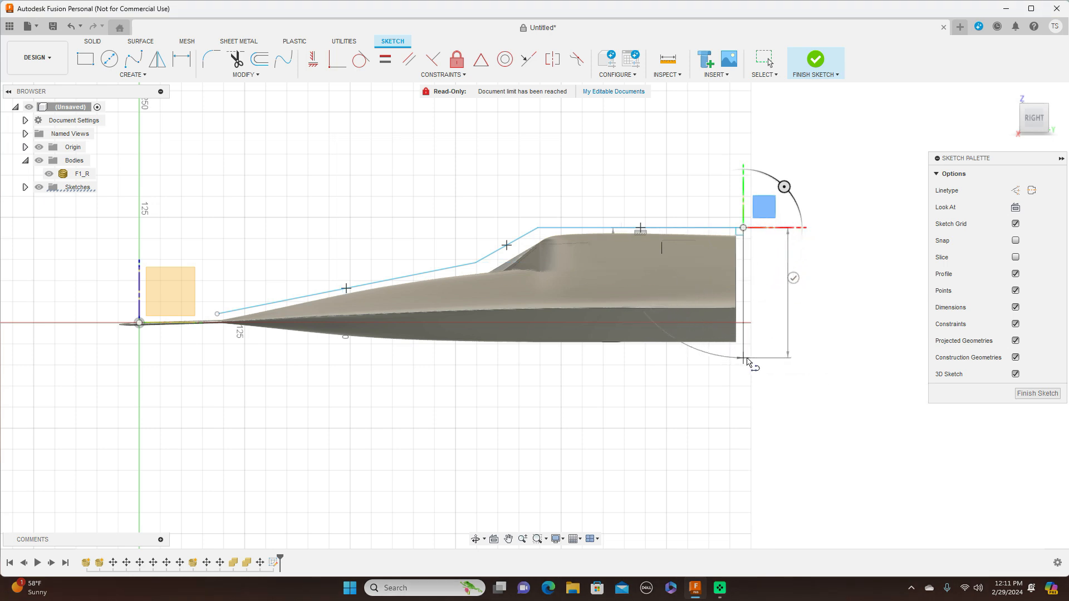
pyautogui.click(744, 358)
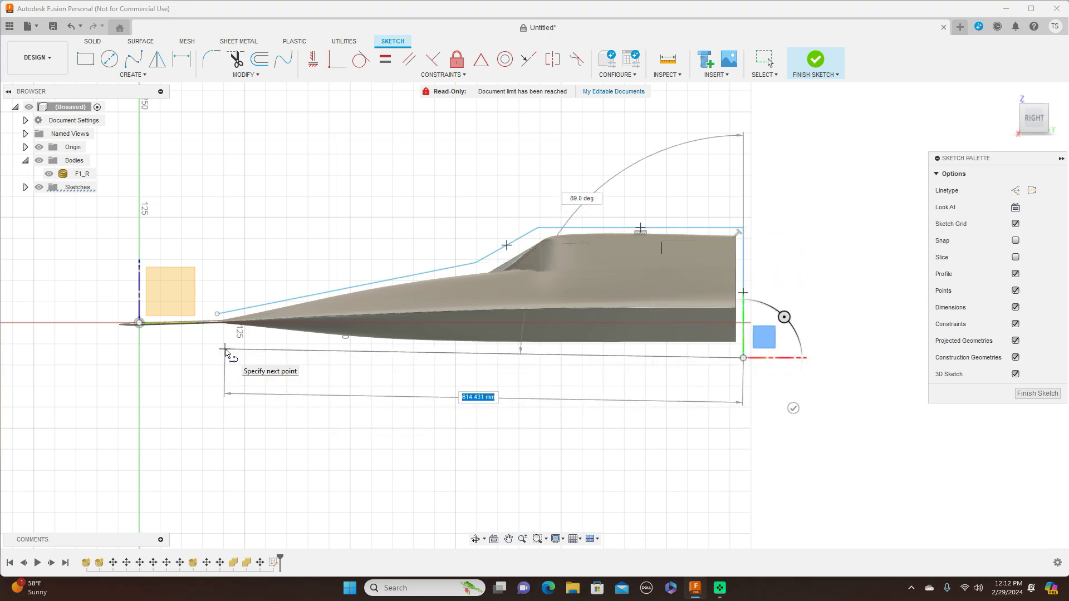
pyautogui.click(225, 350)
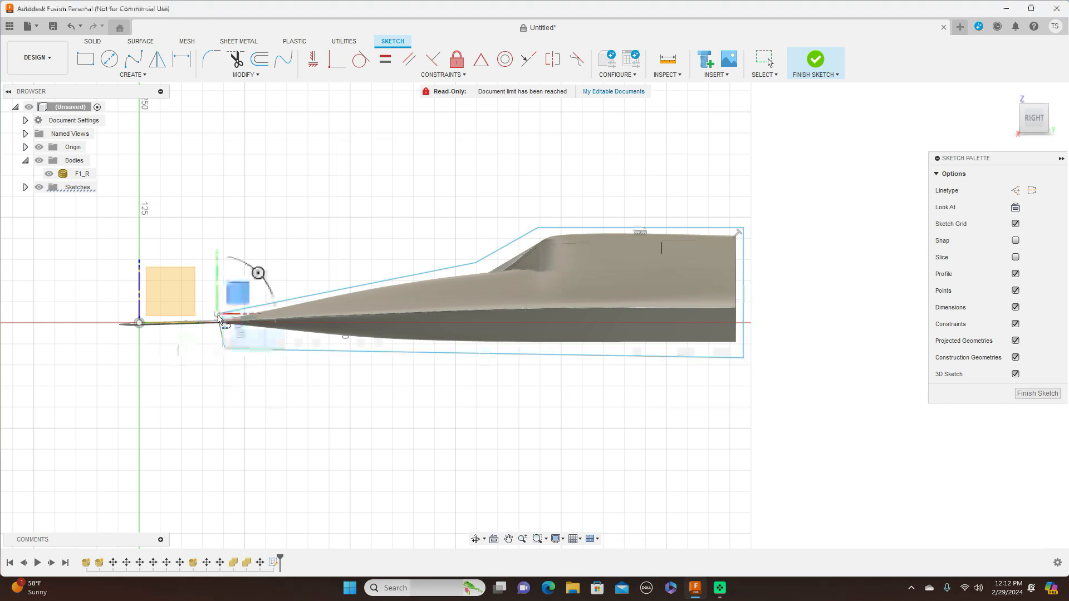
pyautogui.rightClick(217, 315)
pyautogui.click(251, 317)
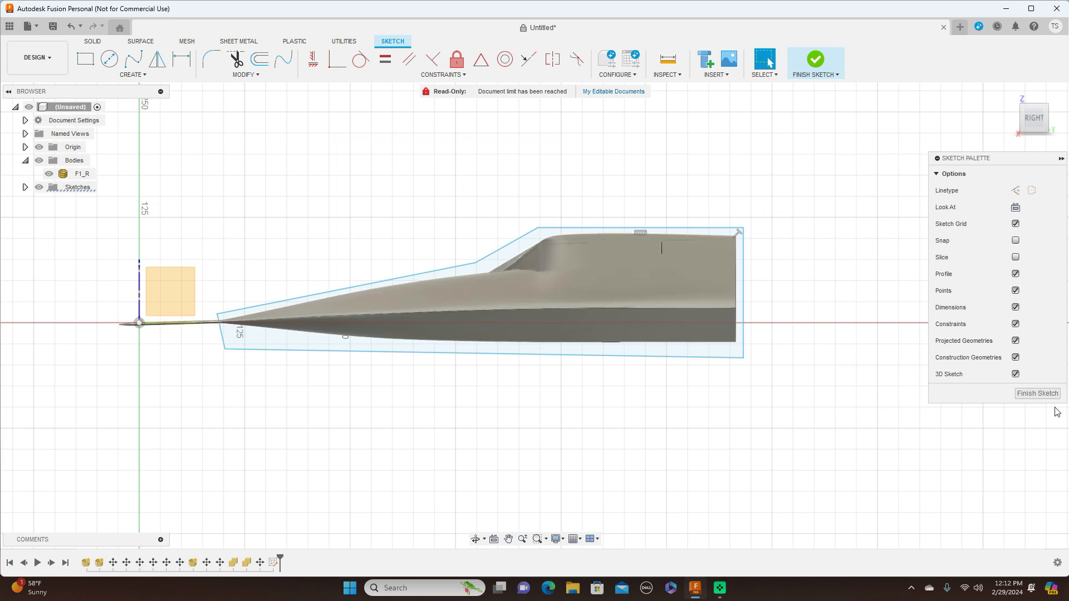
pyautogui.click(1039, 394)
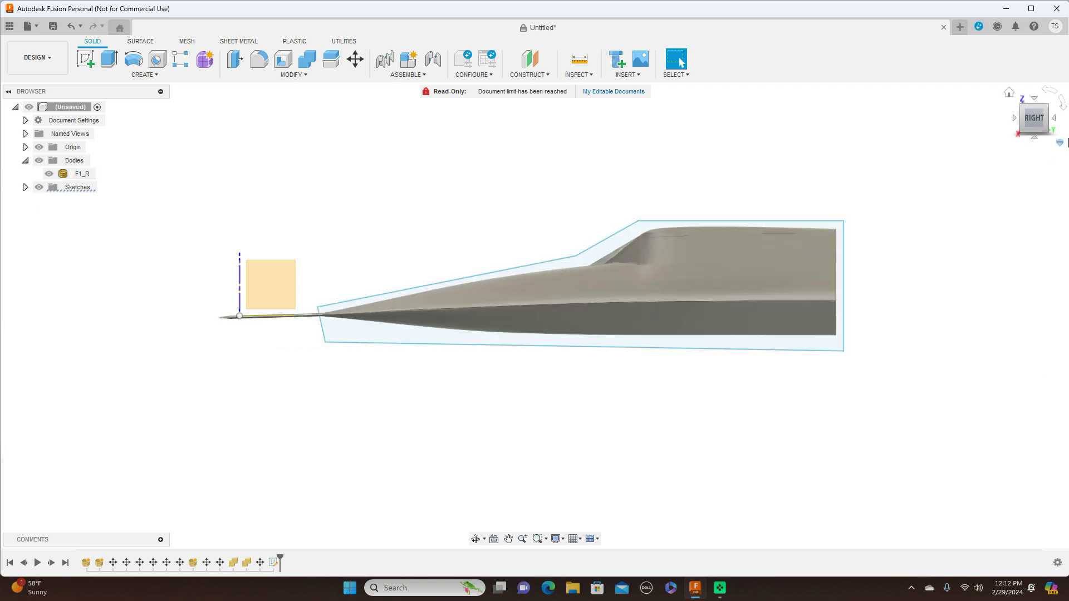
# Step: Extrude the side profile symmetrically by 155 mm per side as a new body enclosing the full width of the aircraft
pyautogui.press('e')
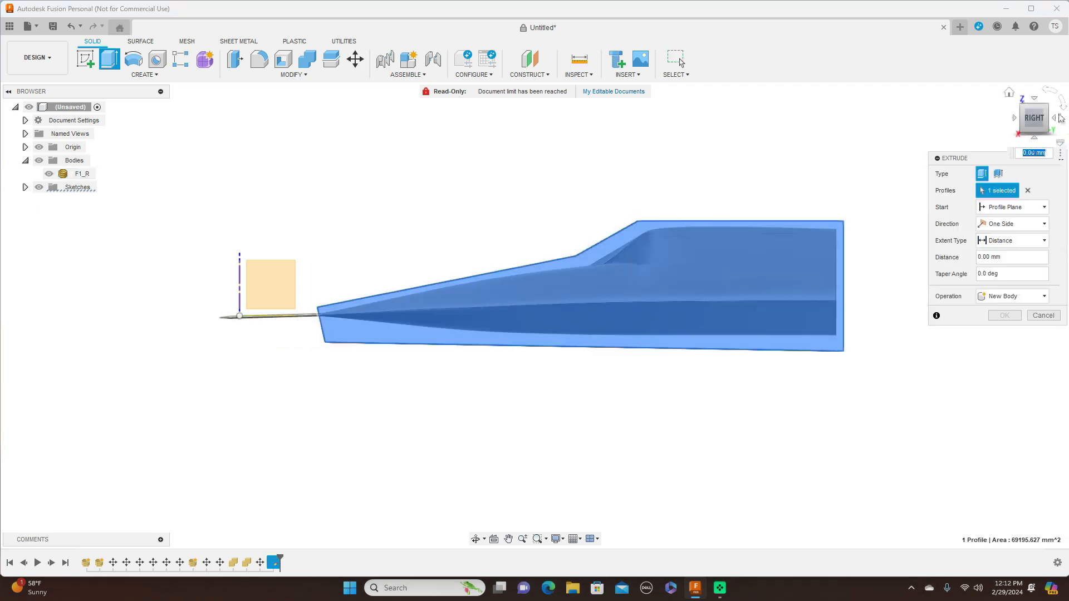
pyautogui.click(1014, 121)
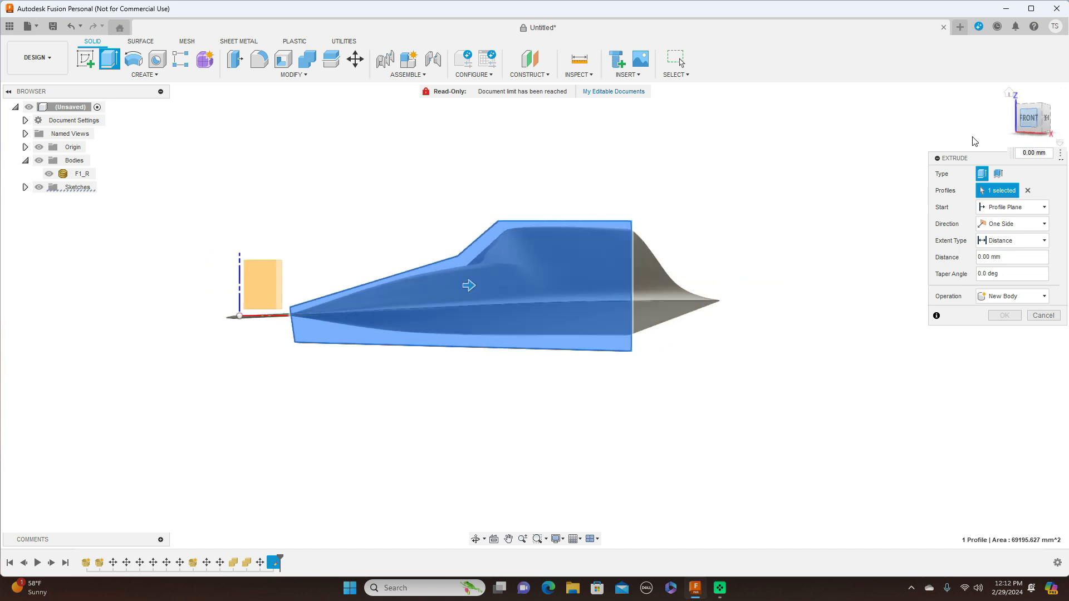
pyautogui.click(1039, 225)
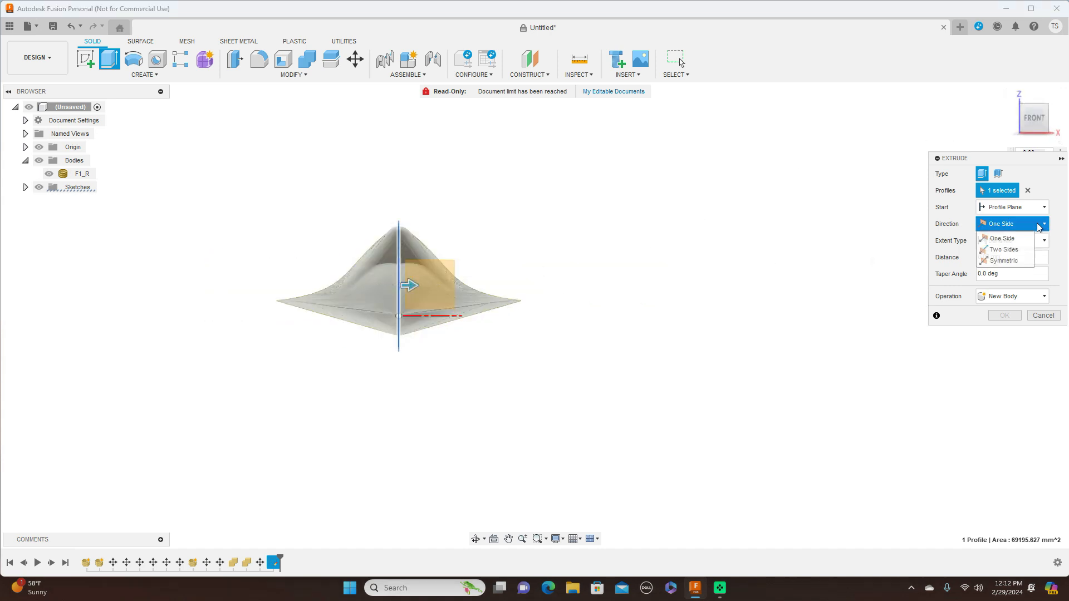
pyautogui.click(1022, 262)
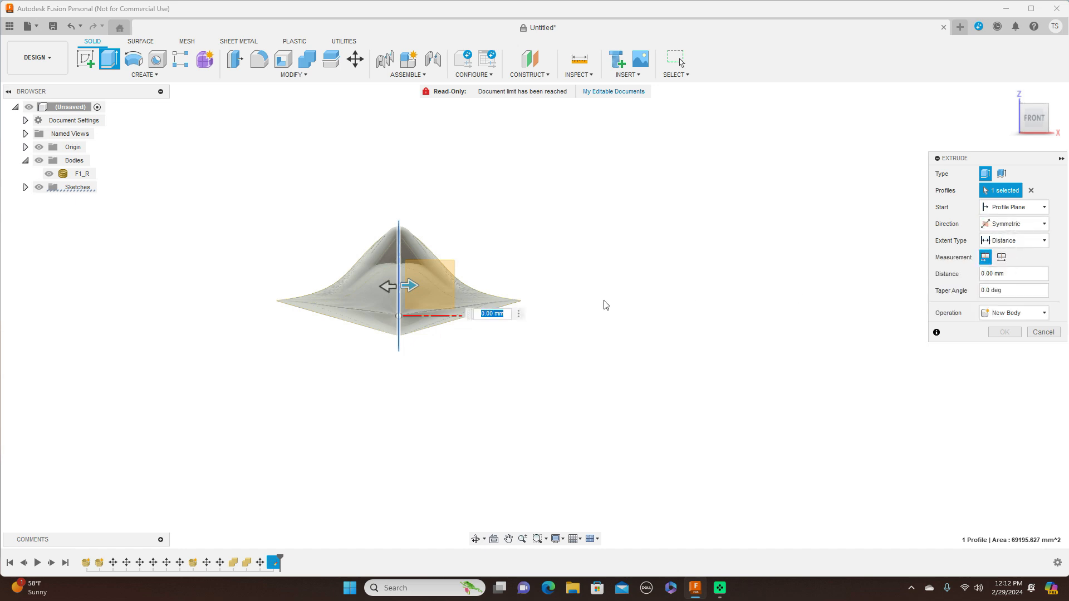
pyautogui.moveTo(408, 284); pyautogui.dragTo(527, 288)
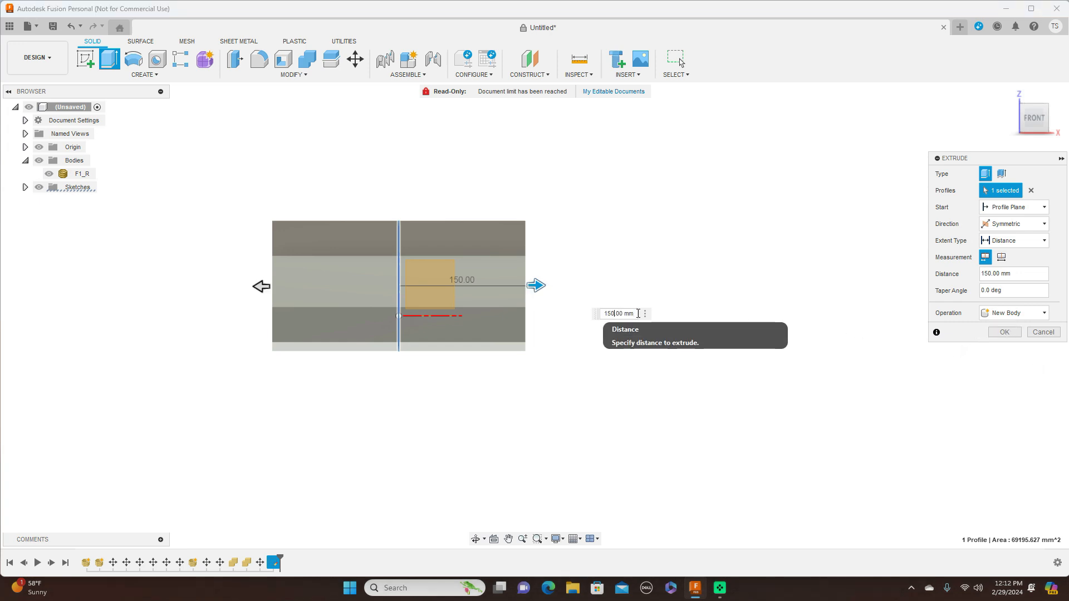
pyautogui.press('BackSpace')
pyautogui.write('5')
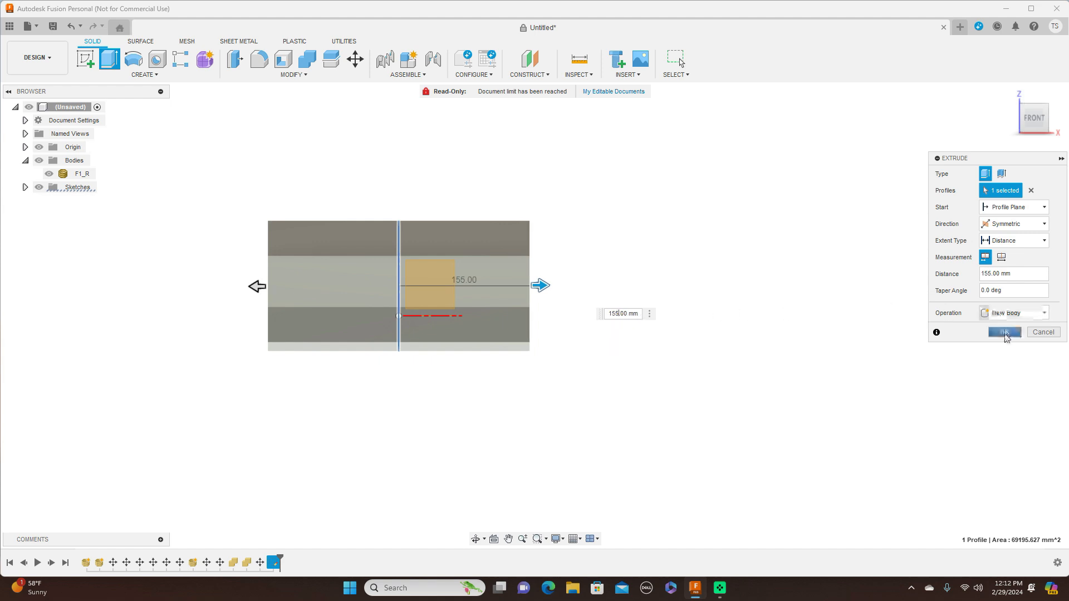
pyautogui.click(1004, 333)
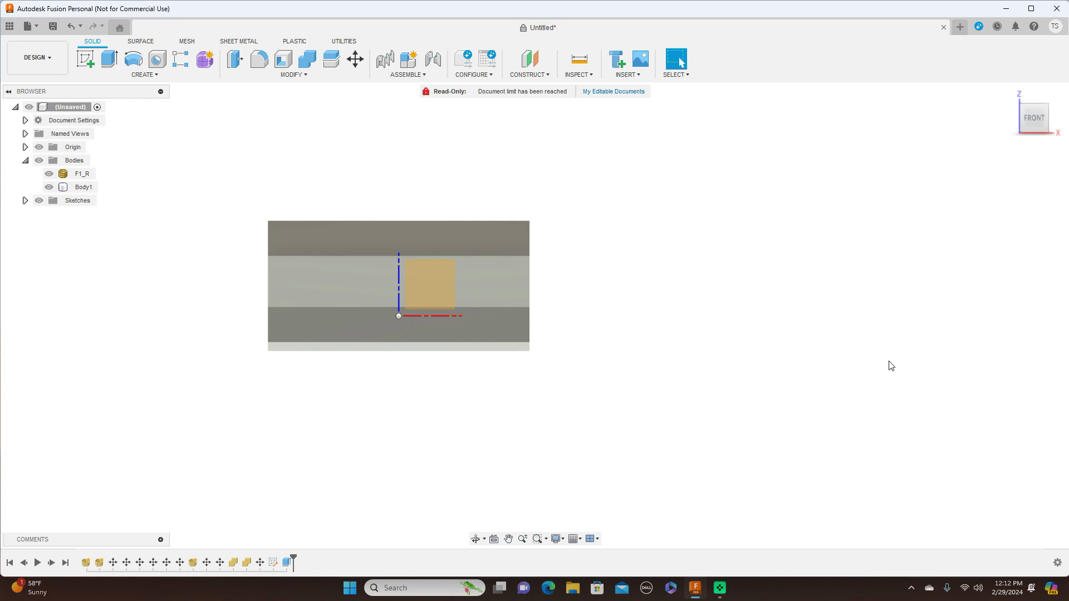
# Step: Set the opacity of the enclosing block to 70% so the aircraft mesh shows through it
pyautogui.click(1056, 119)
pyautogui.click(788, 223)
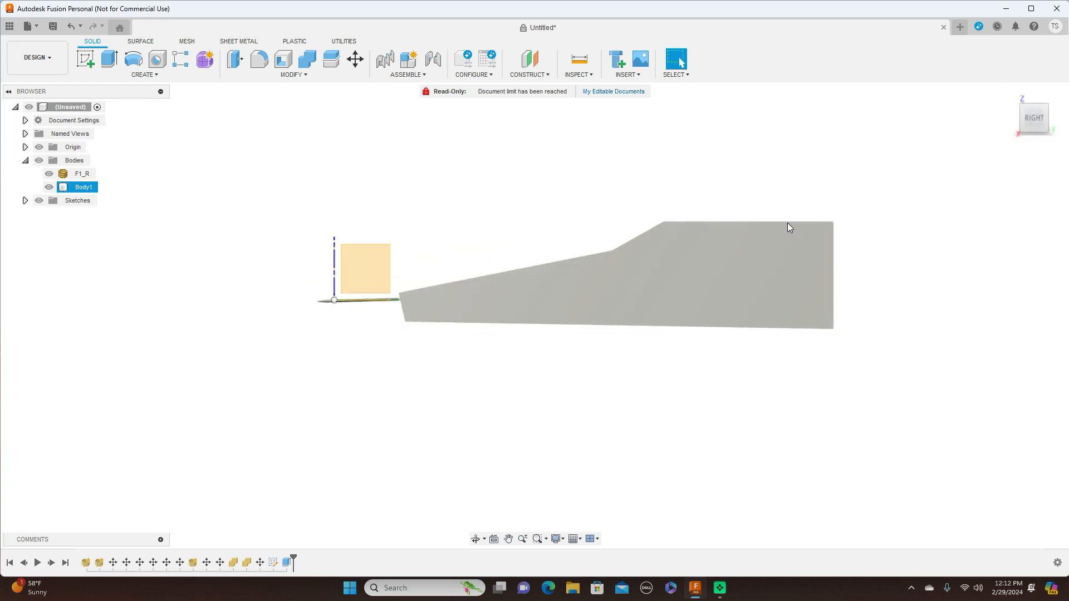
pyautogui.click(677, 195)
pyautogui.click(677, 266)
pyautogui.click(462, 181)
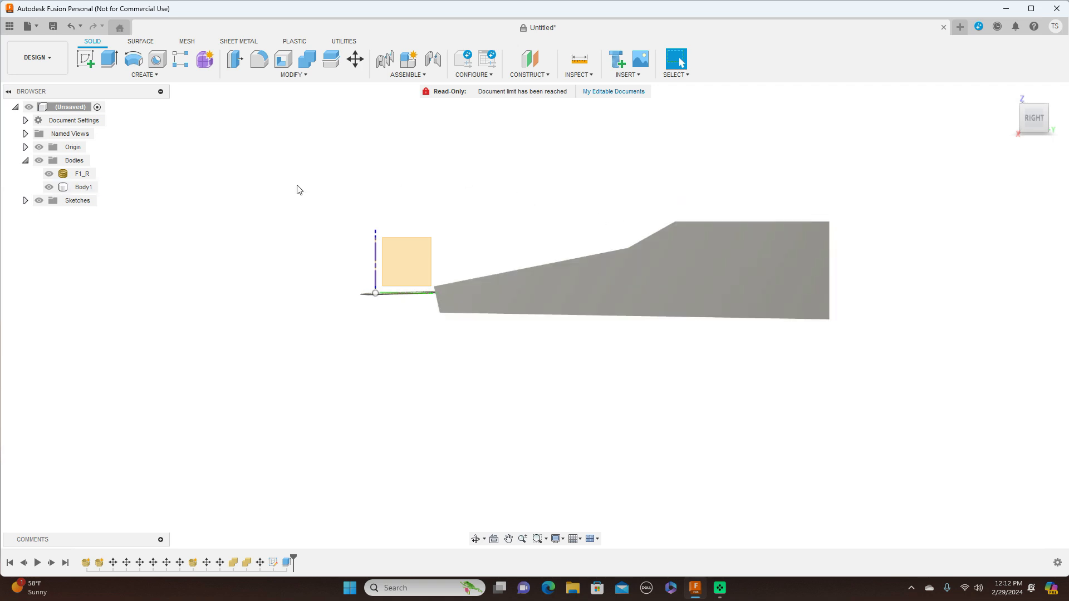
pyautogui.click(84, 187)
pyautogui.rightClick(84, 188)
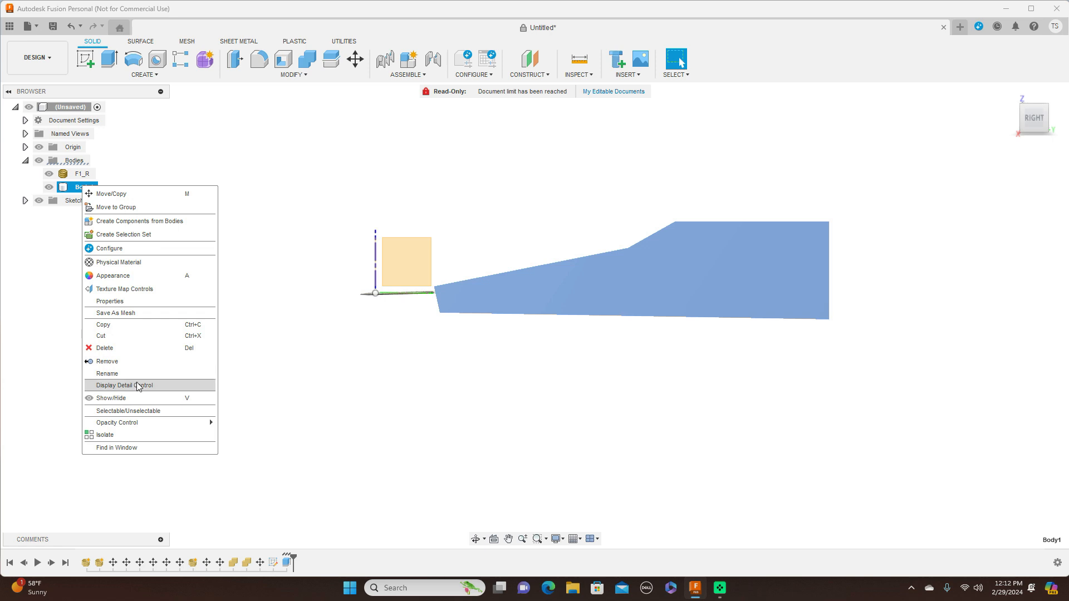
pyautogui.moveTo(180, 422)
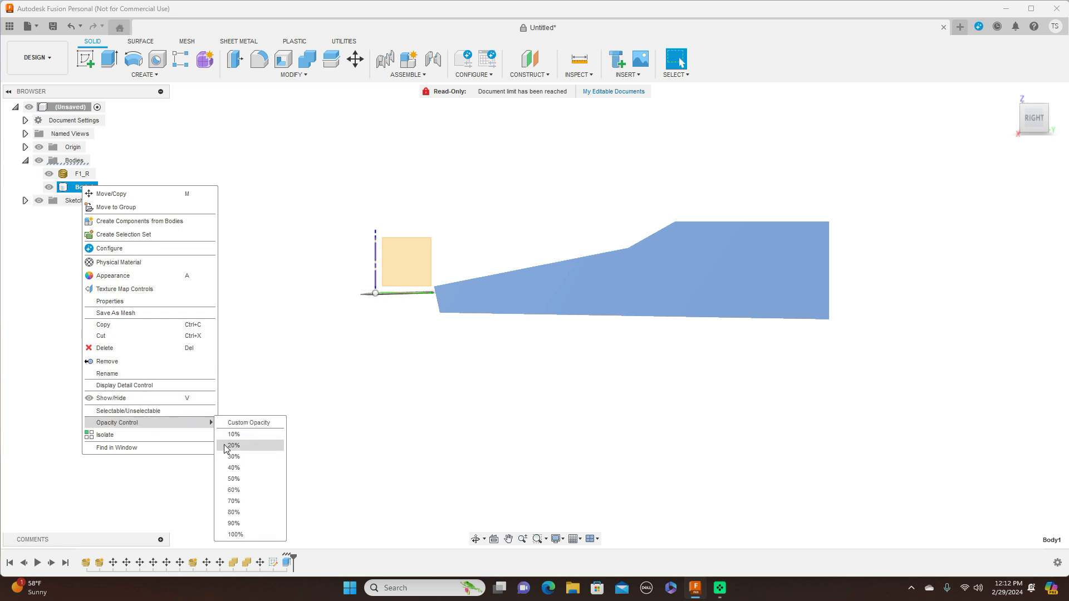
pyautogui.click(246, 501)
pyautogui.click(995, 136)
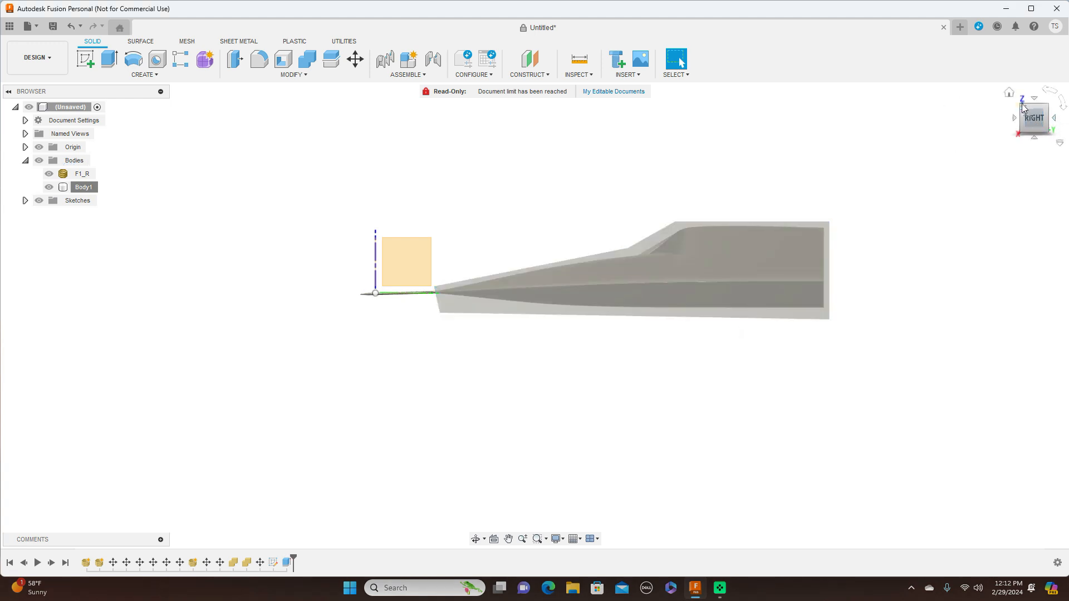
# Step: Examine from the top and right side how the block encloses the aircraft mesh
pyautogui.moveTo(1023, 109)
pyautogui.mouseDown()
pyautogui.moveTo(1034, 129)
pyautogui.moveTo(1029, 104)
pyautogui.moveTo(1000, 104)
pyautogui.moveTo(1023, 108)
pyautogui.mouseUp()
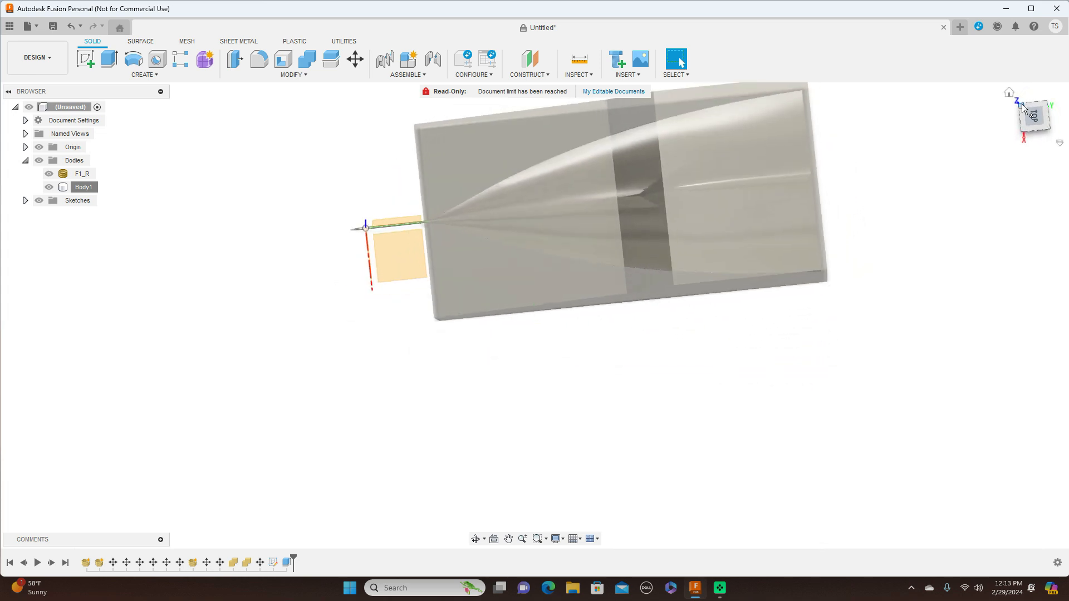
pyautogui.click(1031, 114)
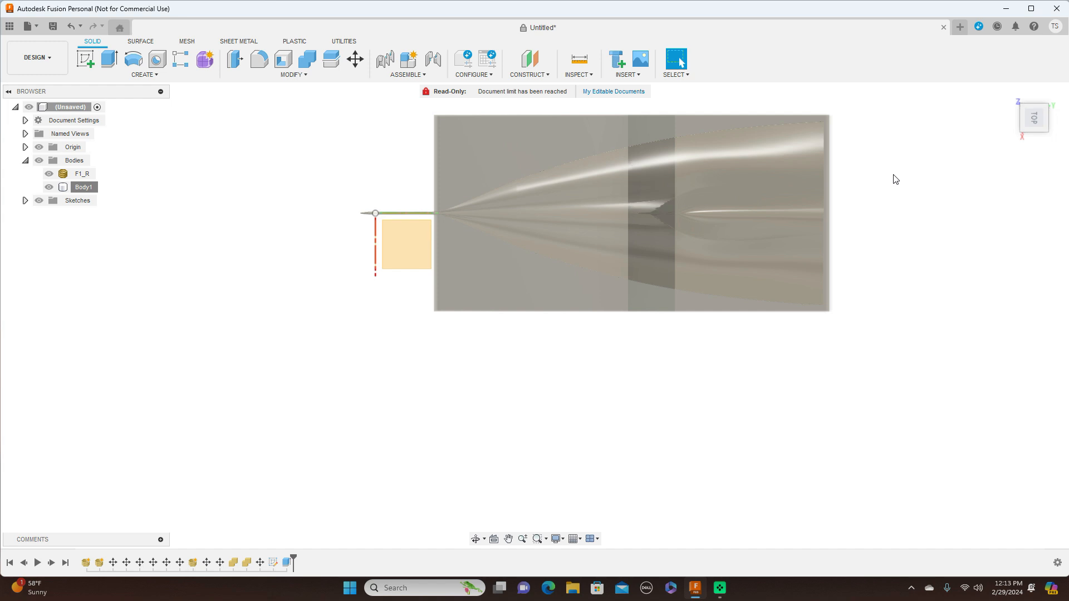
pyautogui.moveTo(1064, 122)
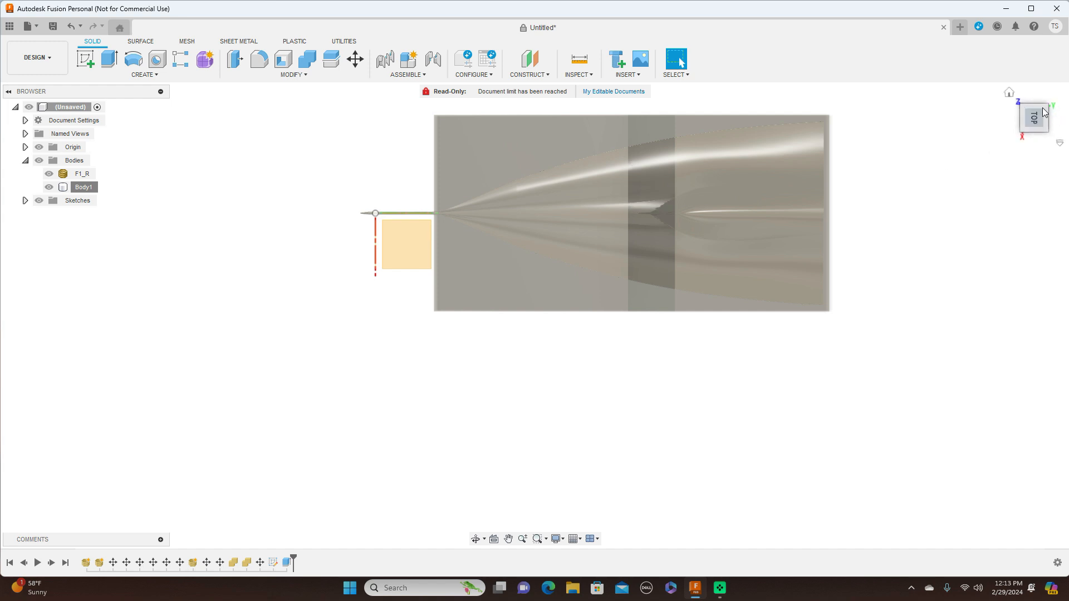
pyautogui.moveTo(1036, 127)
pyautogui.mouseDown()
pyautogui.moveTo(1036, 106)
pyautogui.moveTo(1035, 127)
pyautogui.mouseUp()
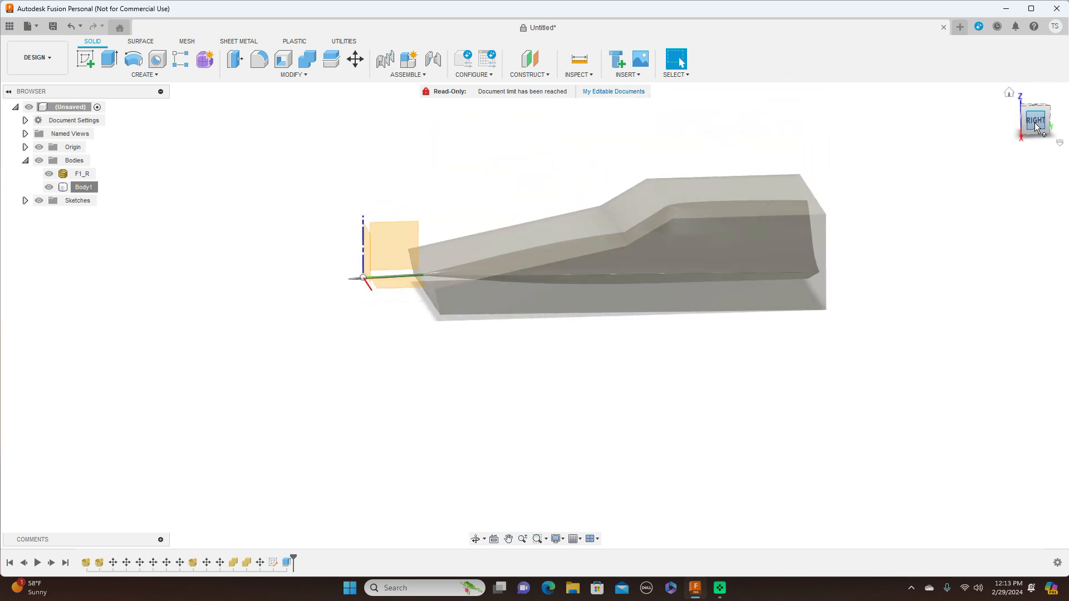
pyautogui.click(1035, 127)
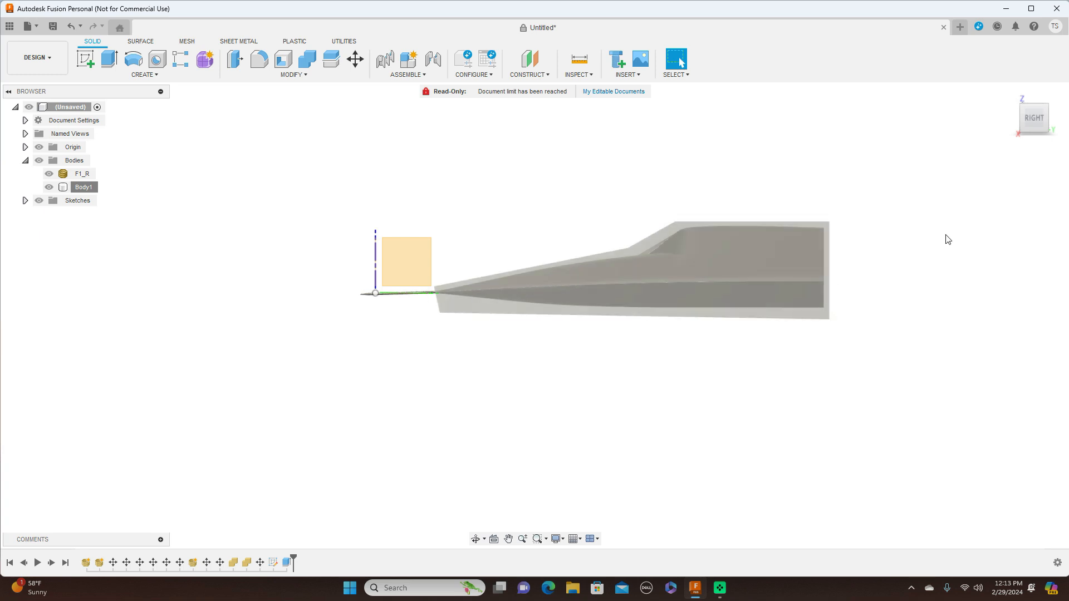
pyautogui.scroll(2, 947, 240)
pyautogui.moveTo(1034, 118); pyautogui.dragTo(1035, 171)
pyautogui.click(1035, 116)
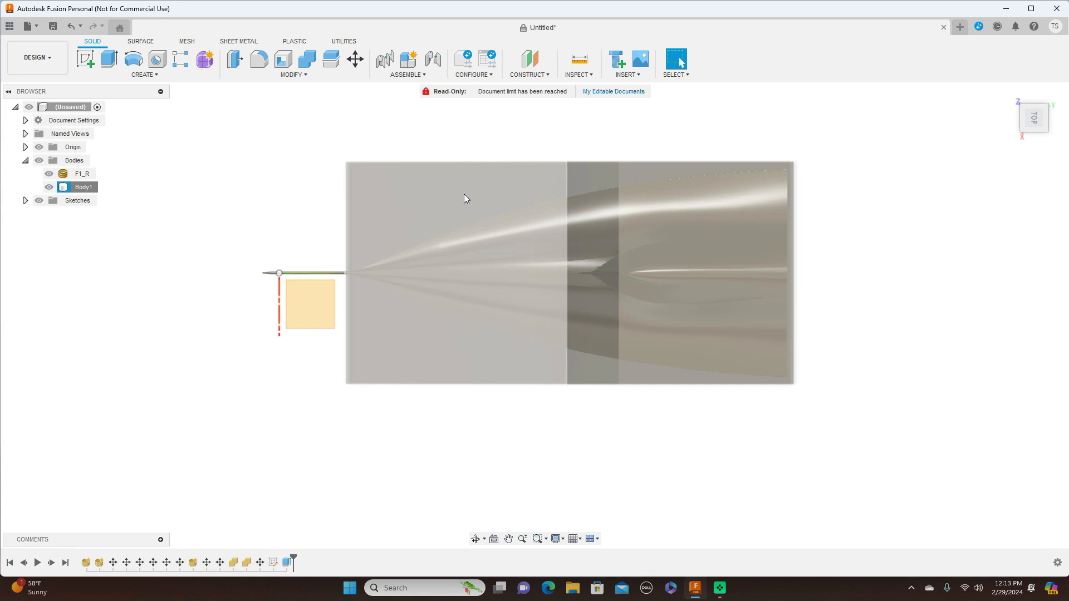
# Step: Lower the enclosing block's opacity to 50% for a clearer view of the mesh outline from above
pyautogui.click(75, 190)
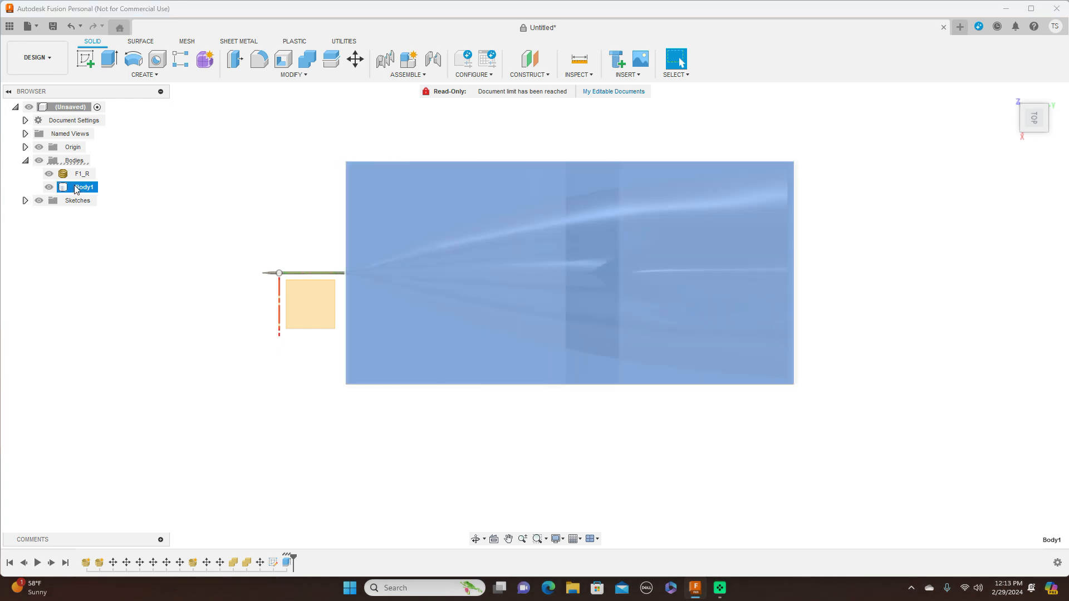
pyautogui.rightClick(77, 189)
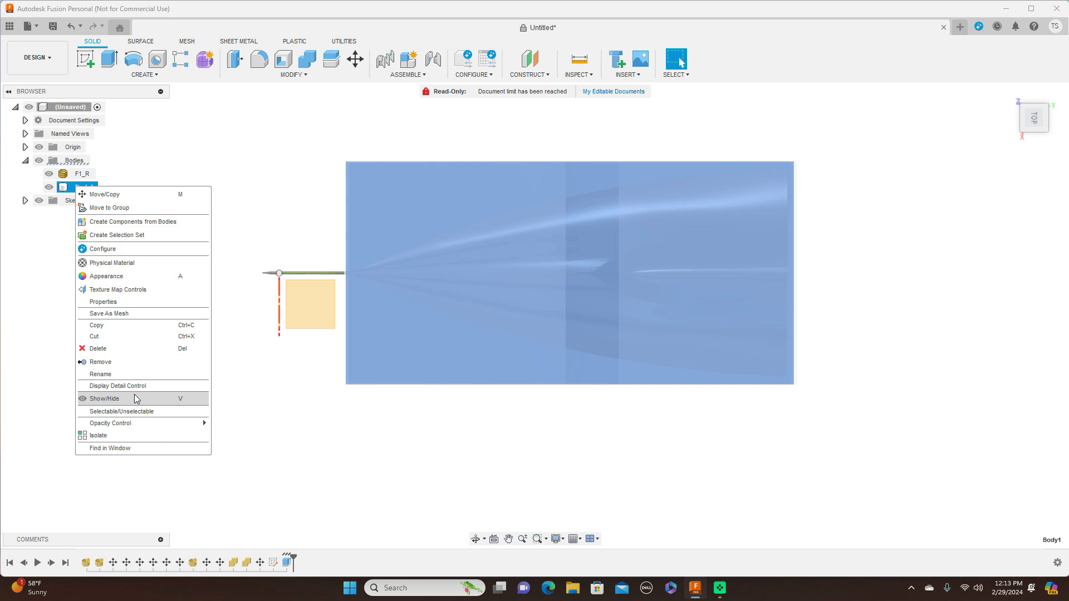
pyautogui.moveTo(172, 429)
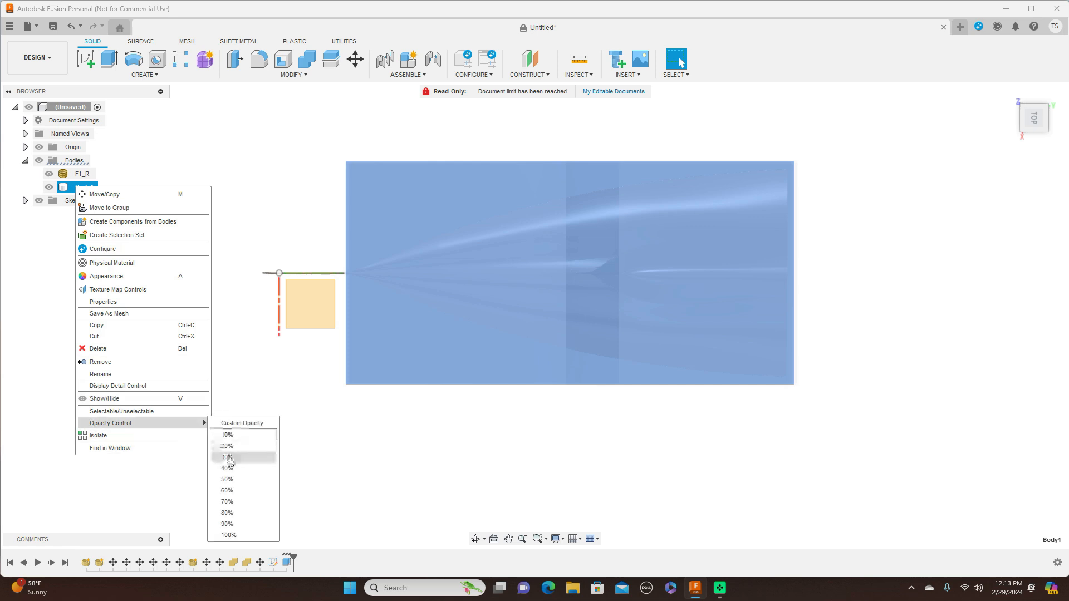
pyautogui.click(234, 482)
pyautogui.click(481, 454)
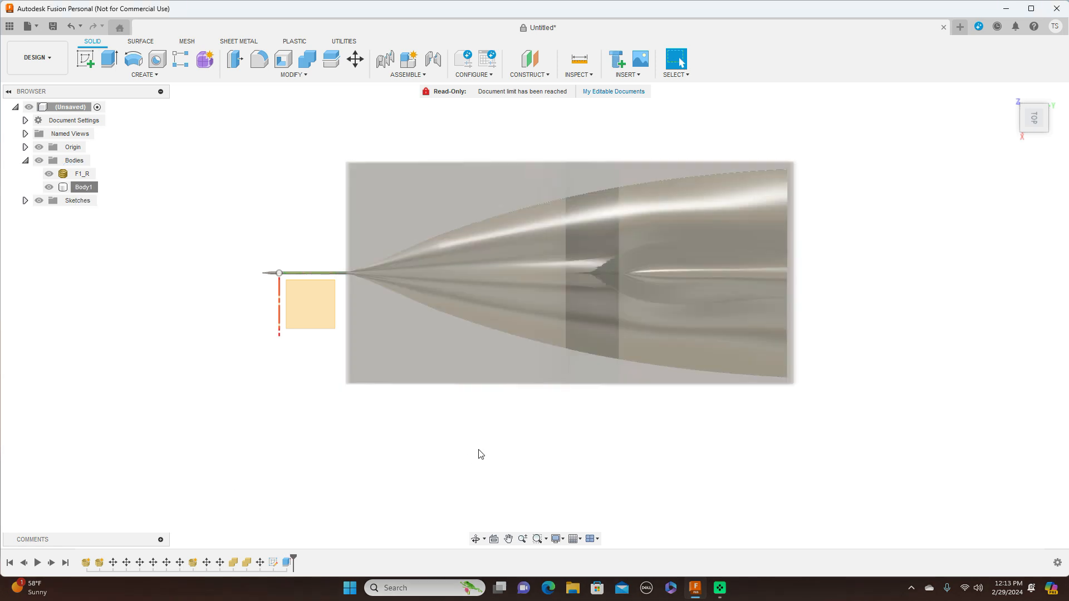
# Step: Orient the model to the straight RIGHT side view and hide the Origin geometry
pyautogui.click(1042, 133)
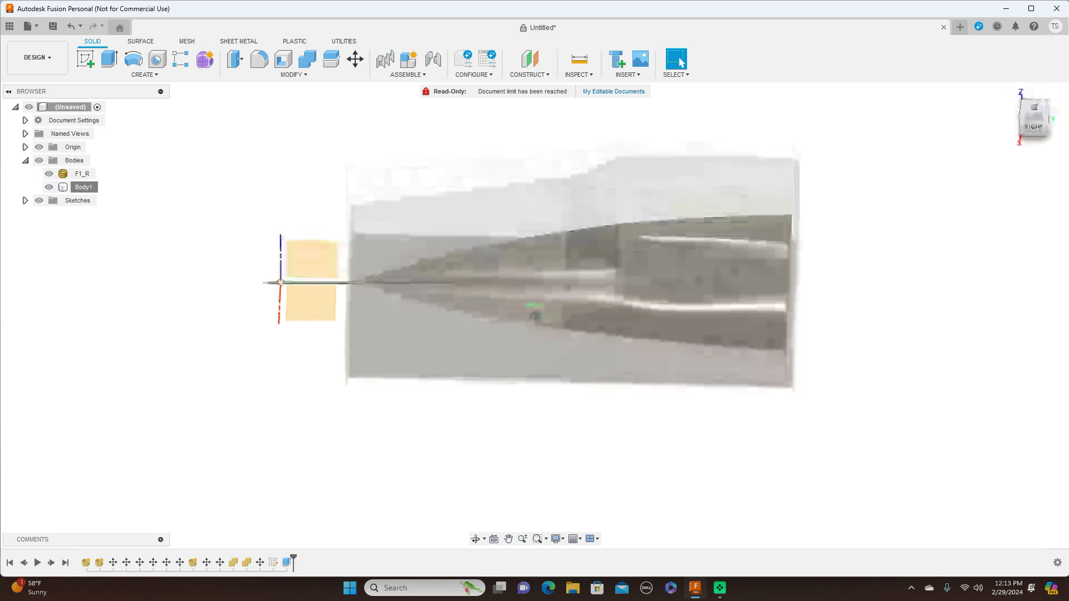
pyautogui.click(1028, 126)
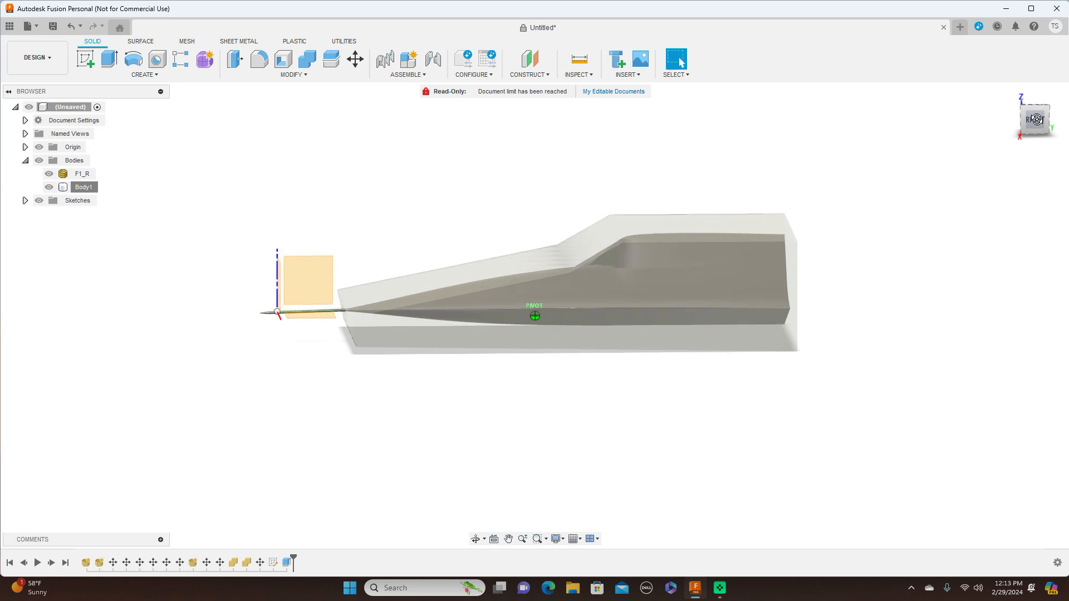
pyautogui.click(1039, 124)
pyautogui.scroll(5, 830, 265)
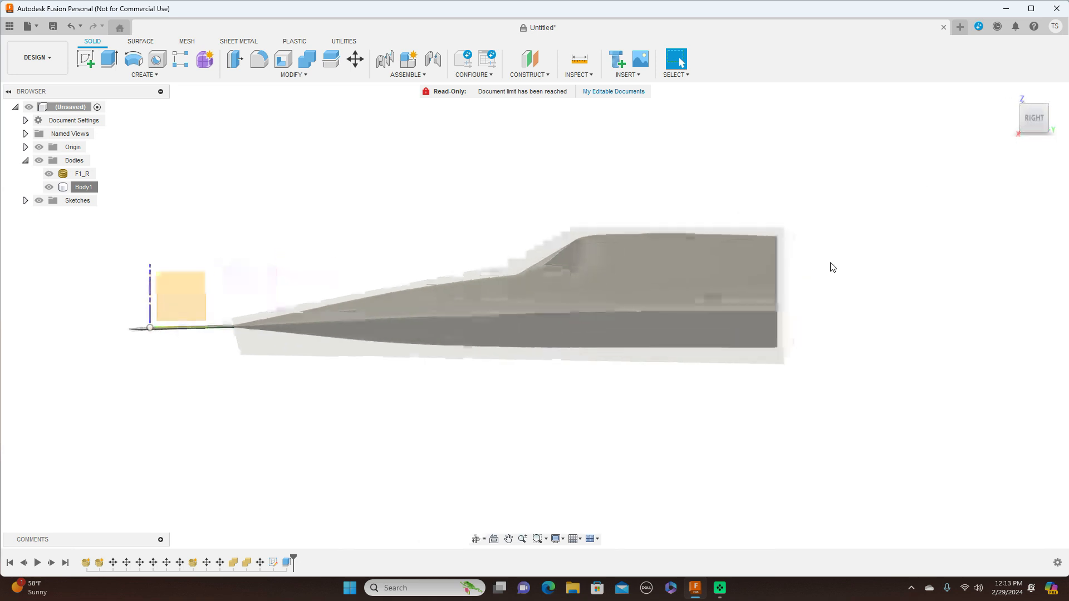
pyautogui.click(39, 148)
pyautogui.scroll(1, 196, 193)
pyautogui.moveTo(212, 183); pyautogui.dragTo(320, 150, button='middle')
# Step: Create a sketch on the flat side face of Body1, the transparent block around the F1_R body
pyautogui.click(812, 292)
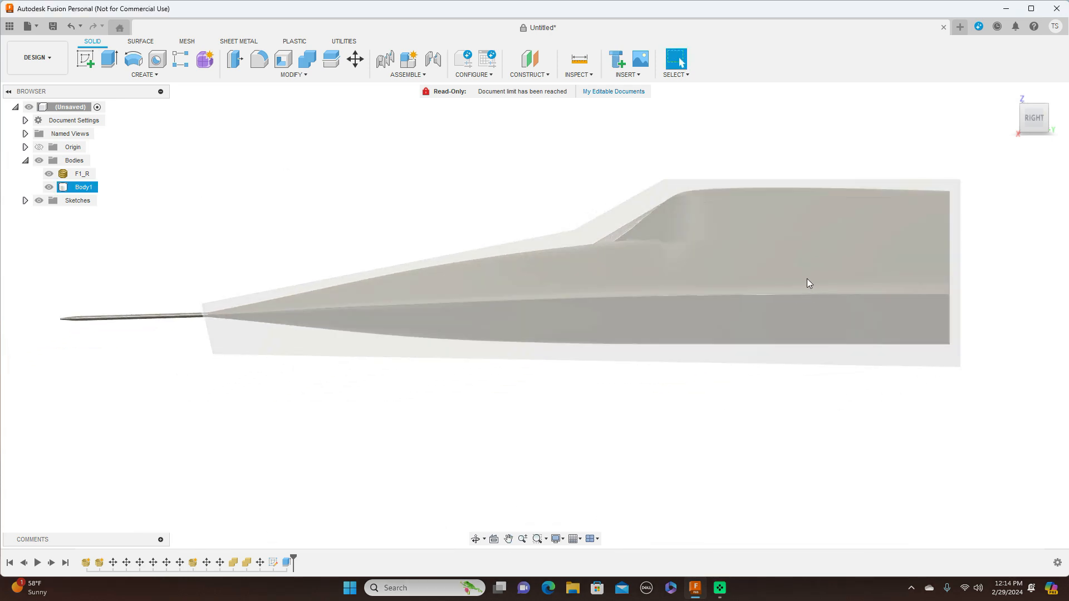
pyautogui.click(807, 279)
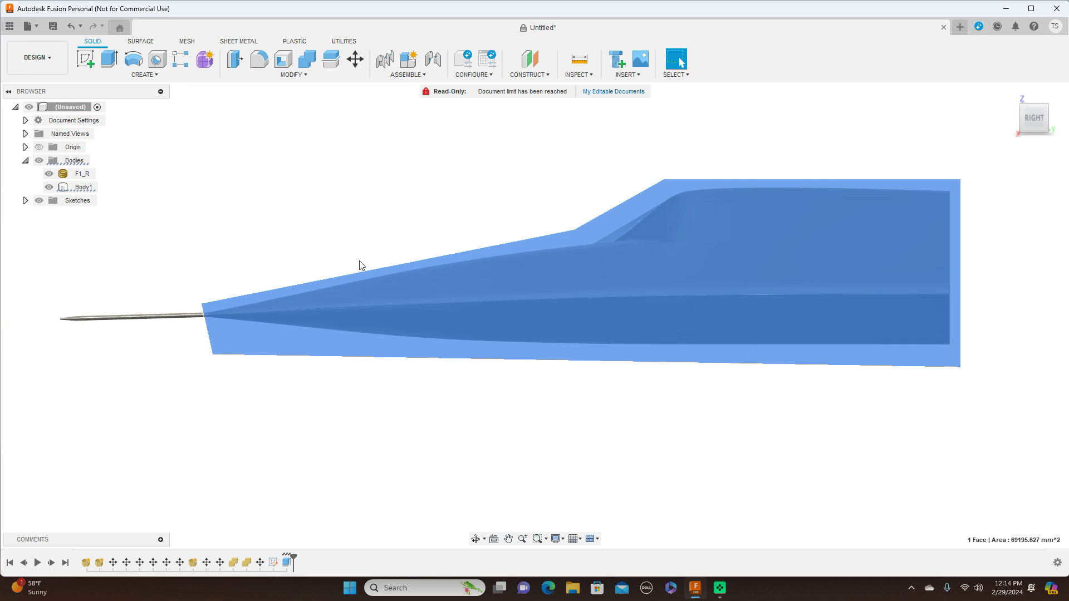
pyautogui.click(87, 60)
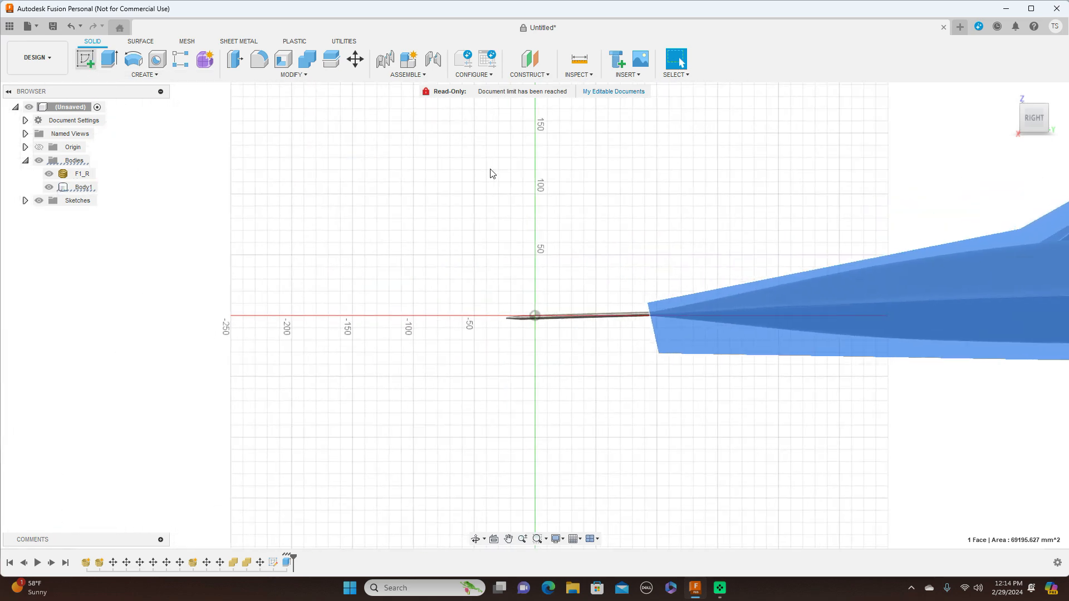
pyautogui.moveTo(648, 168); pyautogui.dragTo(172, 153, button='middle')
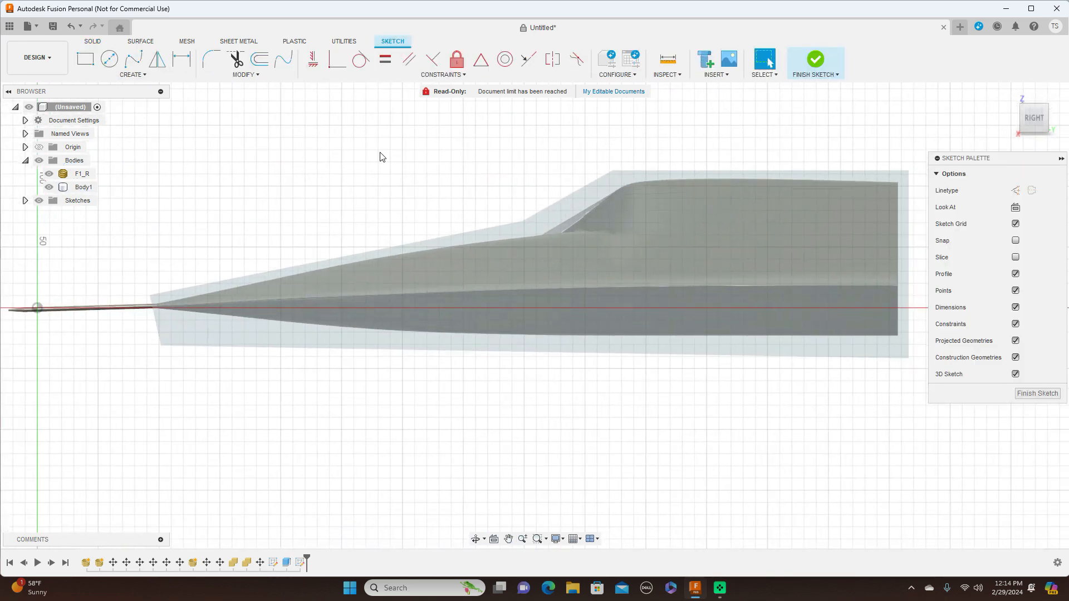
pyautogui.moveTo(399, 153); pyautogui.dragTo(358, 152, button='middle')
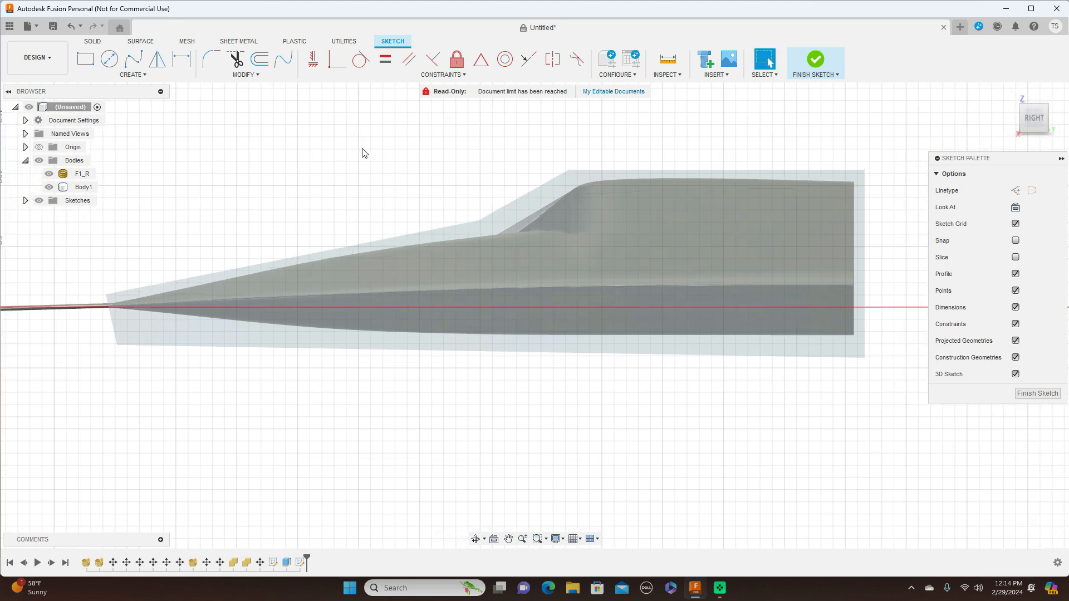
# Step: Start a fit point spline just ahead of the block's nose and trace the F1_R body's side seam to its middle
pyautogui.scroll(1, 366, 152)
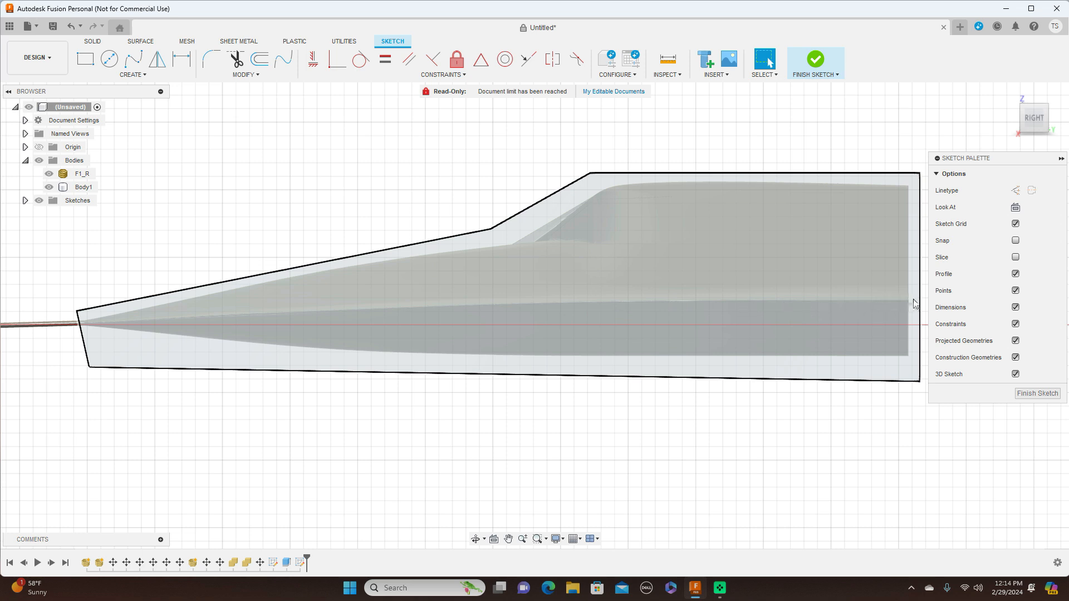
pyautogui.click(139, 64)
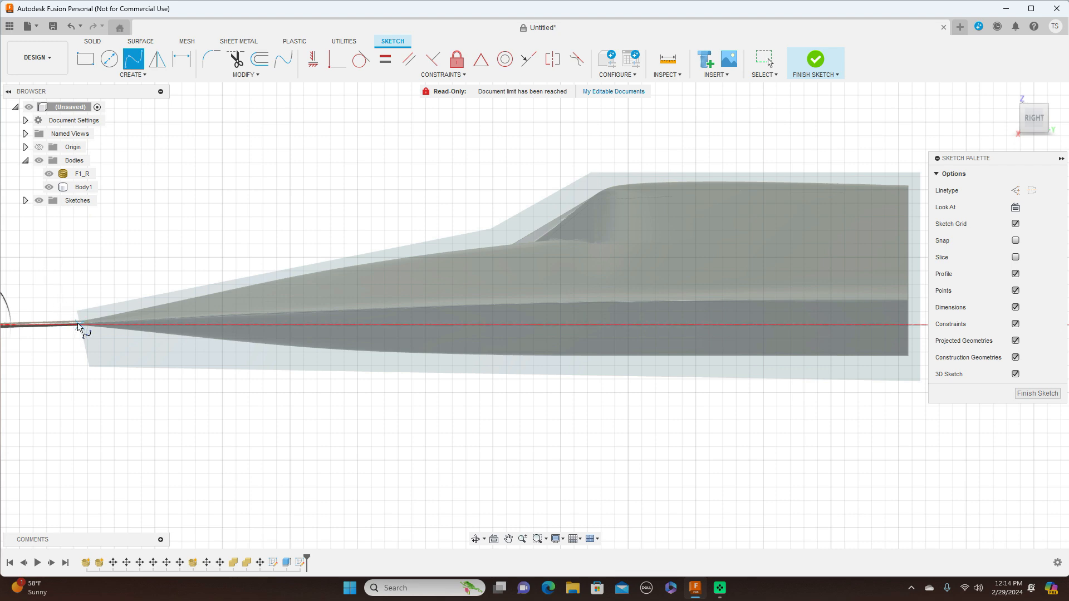
pyautogui.click(74, 326)
pyautogui.scroll(5, 76, 326)
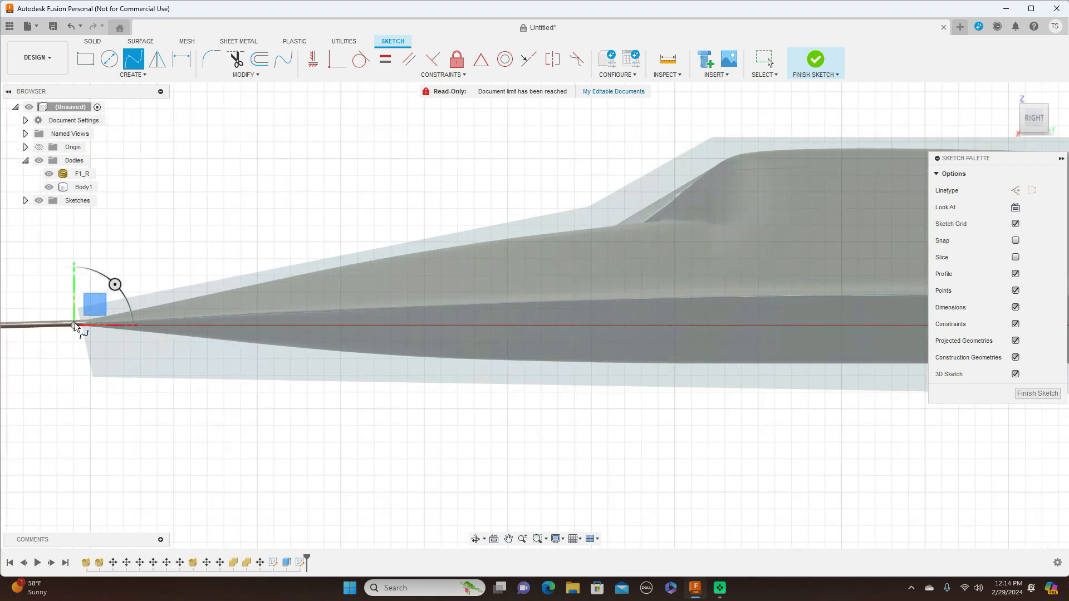
pyautogui.click(190, 318)
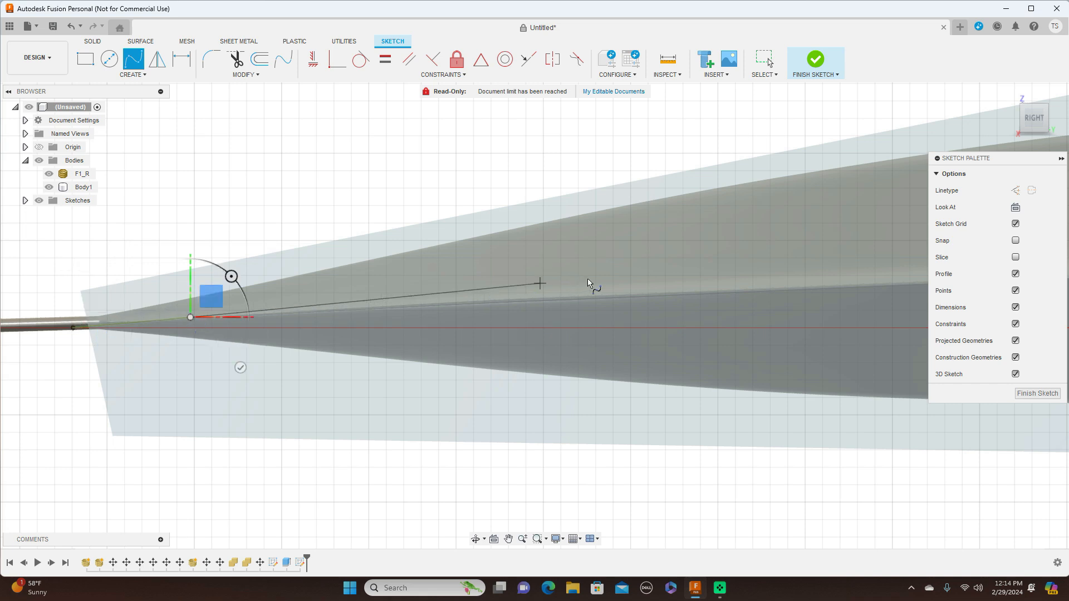
pyautogui.click(685, 294)
pyautogui.moveTo(556, 299); pyautogui.dragTo(85, 231, button='middle')
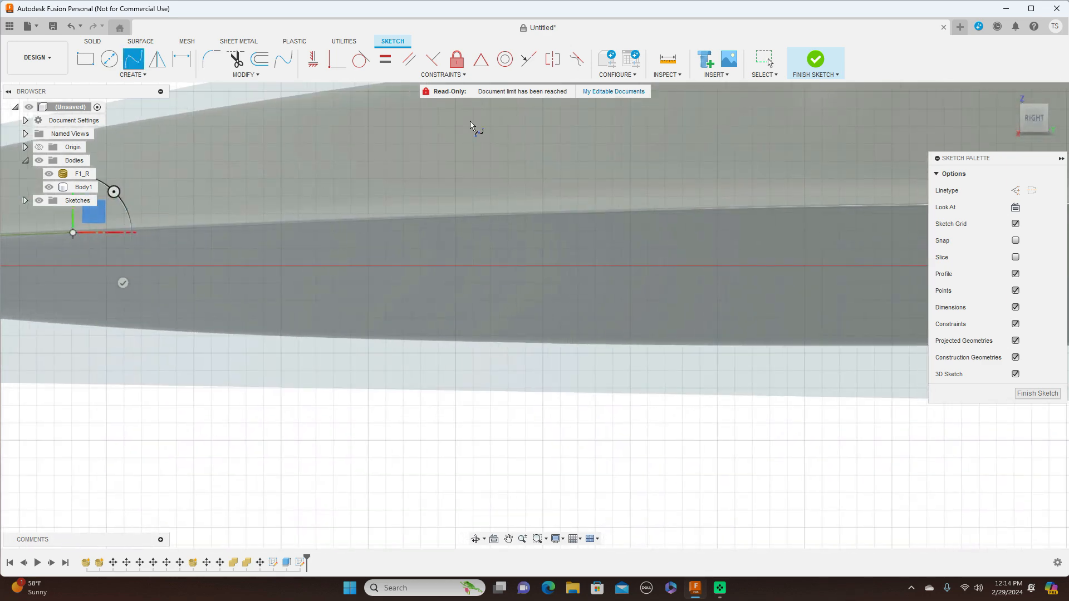
pyautogui.click(638, 211)
pyautogui.moveTo(766, 144); pyautogui.dragTo(208, 191, button='middle')
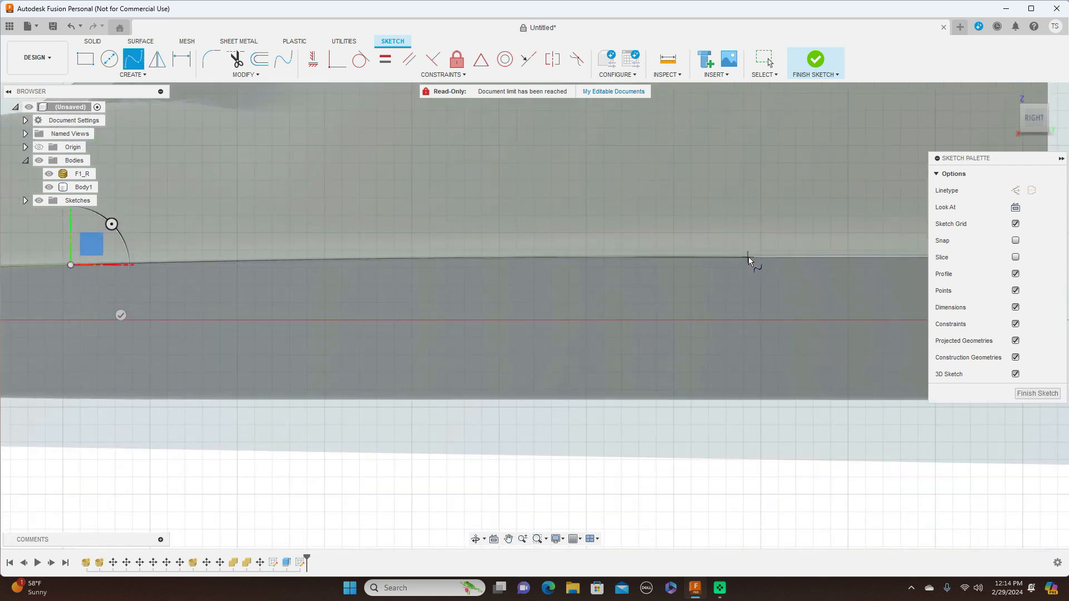
# Step: Continue the spline along the seam to just past the block's rear edge and finish the sketch
pyautogui.click(419, 258)
pyautogui.click(843, 259)
pyautogui.scroll(3, 844, 257)
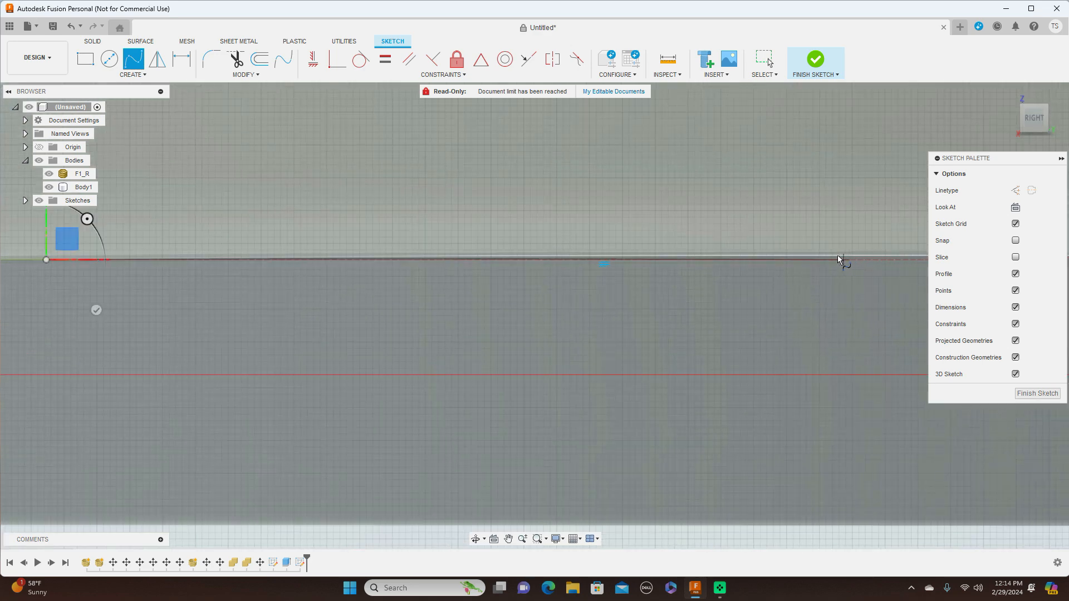
pyautogui.scroll(2, 683, 261)
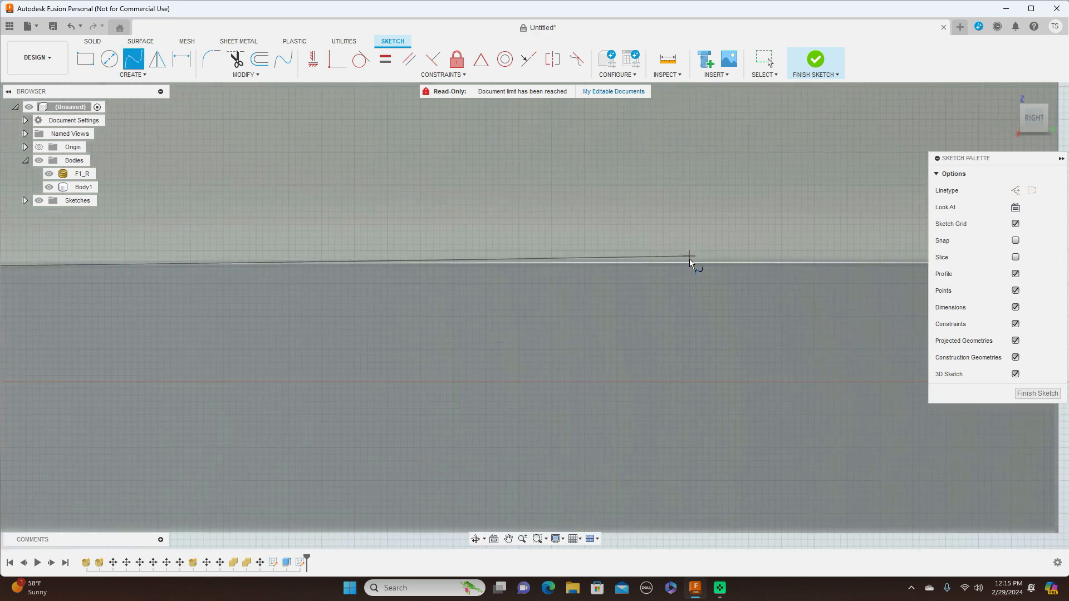
pyautogui.scroll(2, 689, 260)
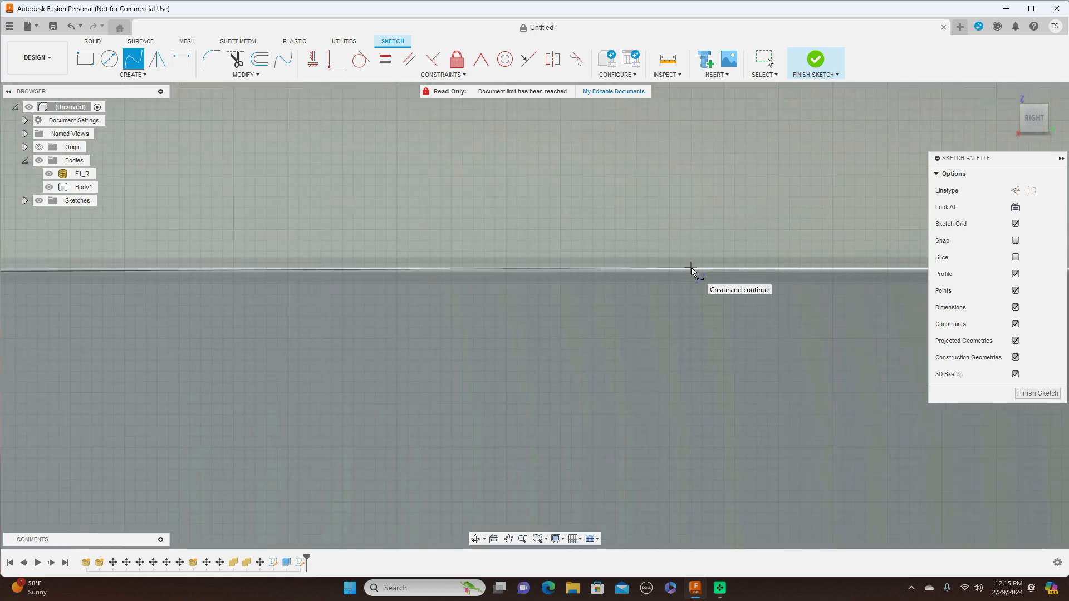
pyautogui.click(692, 269)
pyautogui.scroll(-5, 692, 263)
pyautogui.moveTo(693, 262); pyautogui.dragTo(310, 261, button='middle')
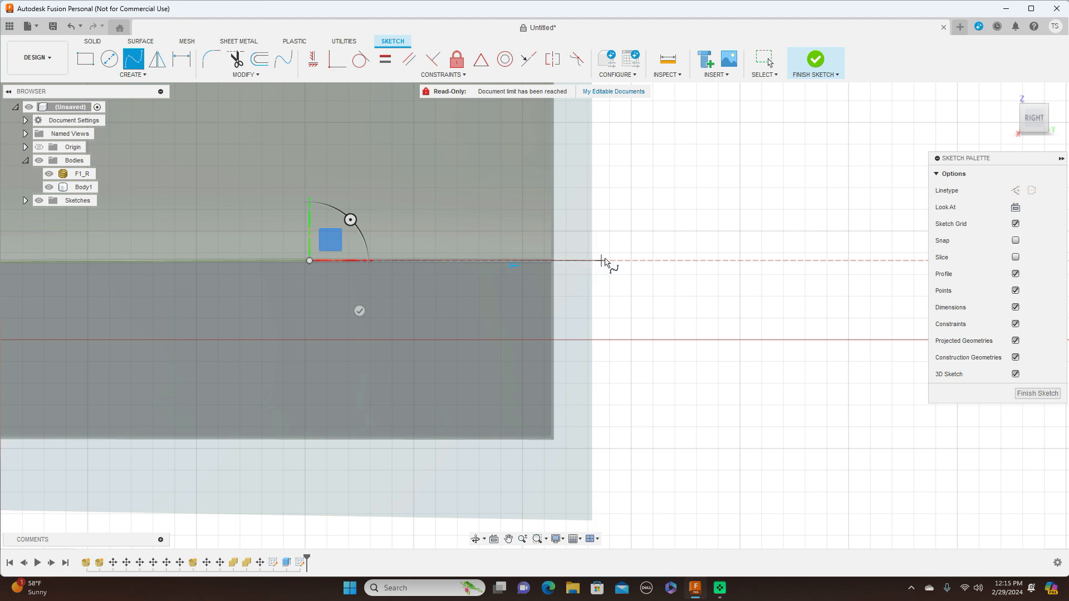
pyautogui.click(607, 260)
pyautogui.rightClick(607, 260)
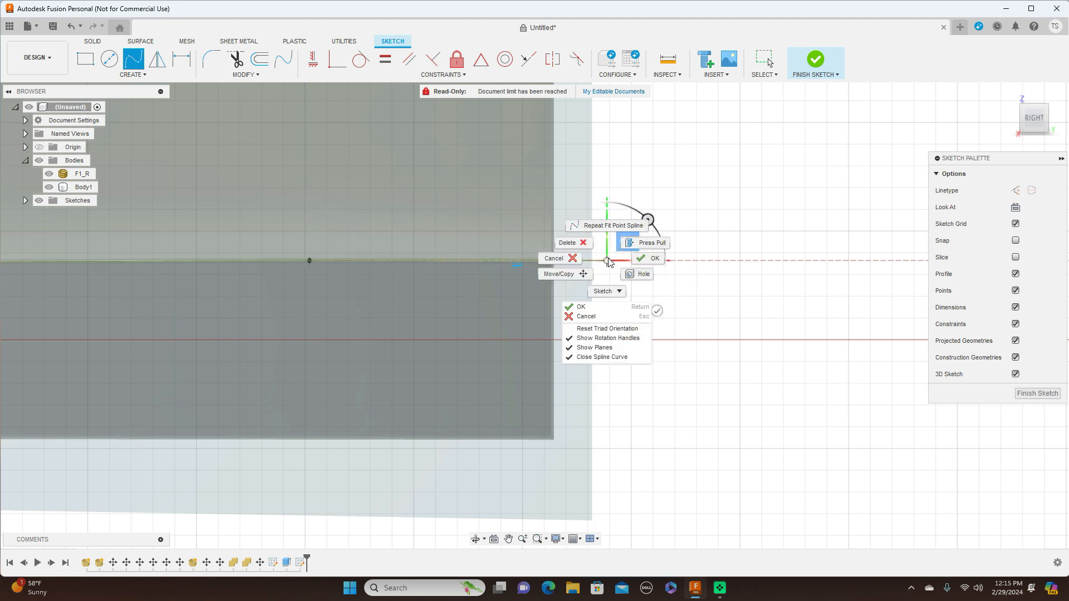
pyautogui.click(638, 255)
pyautogui.scroll(-5, 668, 250)
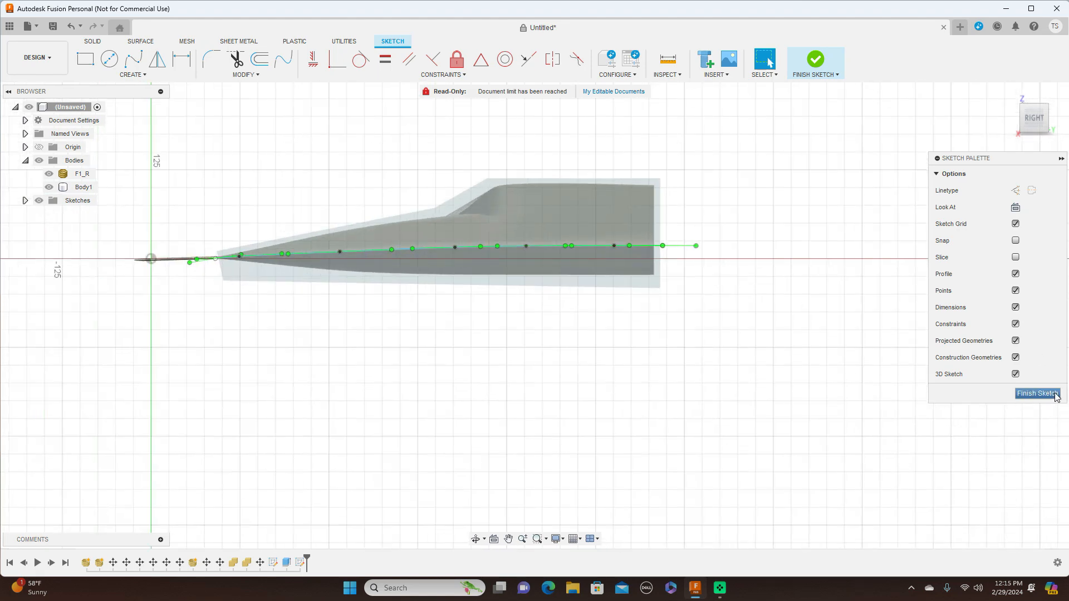
pyautogui.click(1042, 393)
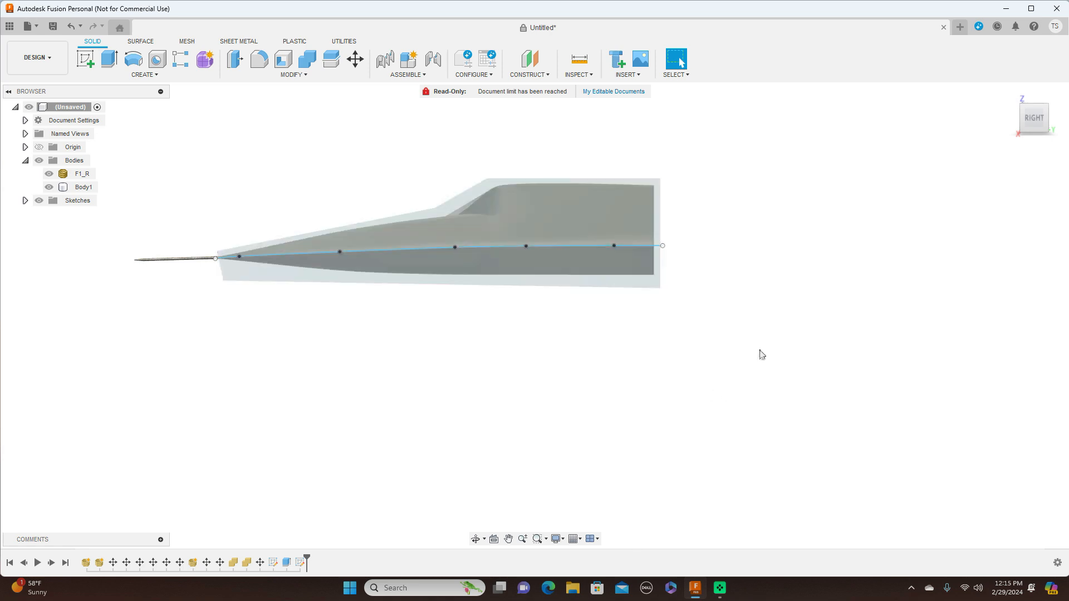
# Step: Split Body1 along the seam spline with Split Body, keeping the splitting tool extended
pyautogui.scroll(2, 850, 305)
pyautogui.moveTo(726, 329); pyautogui.dragTo(859, 306, button='middle')
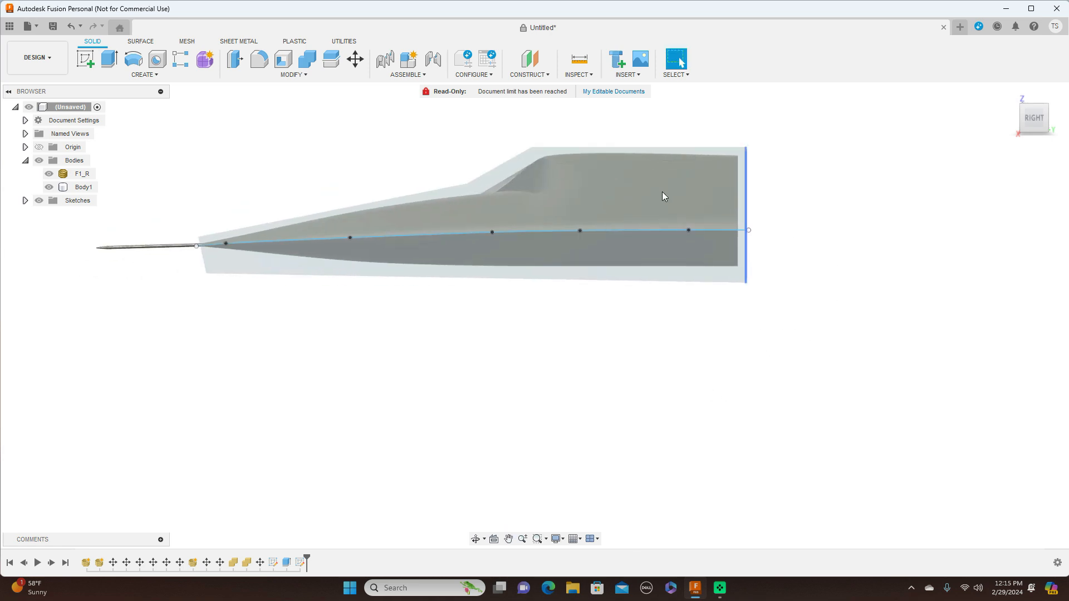
pyautogui.click(301, 75)
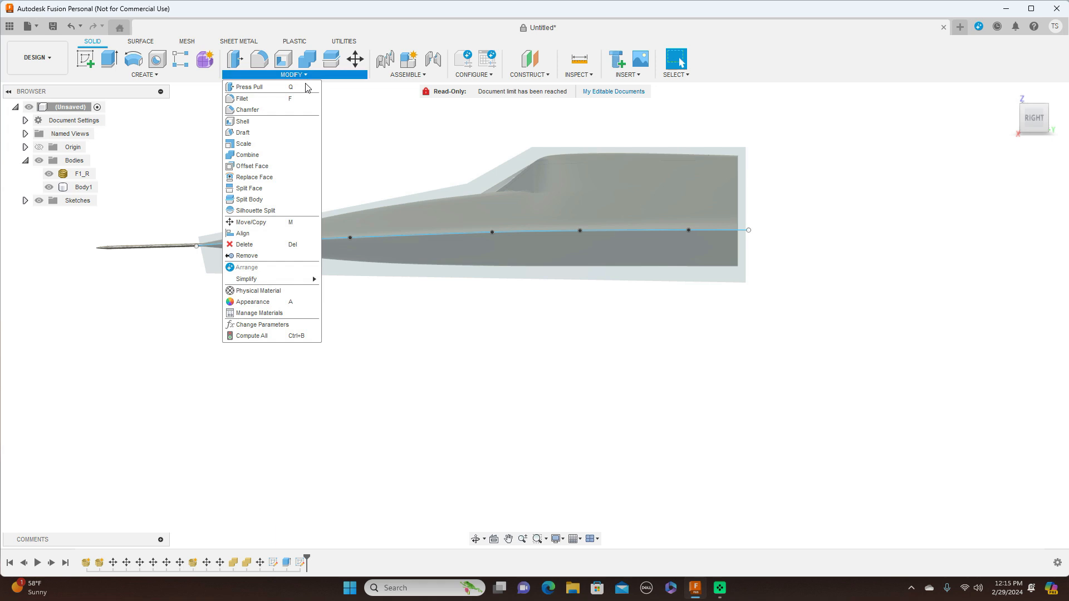
pyautogui.click(251, 199)
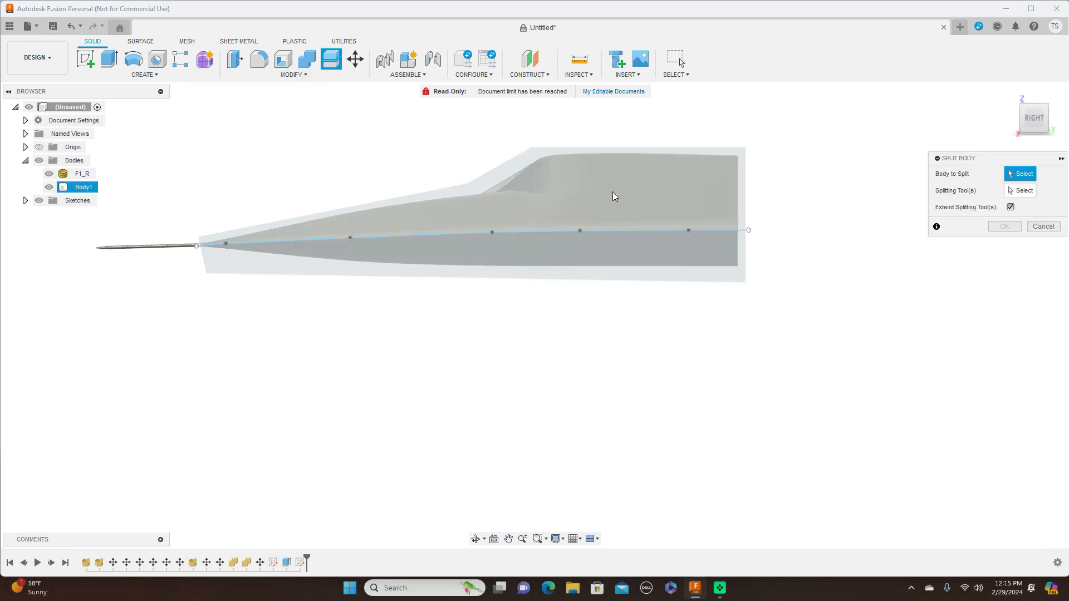
pyautogui.click(519, 172)
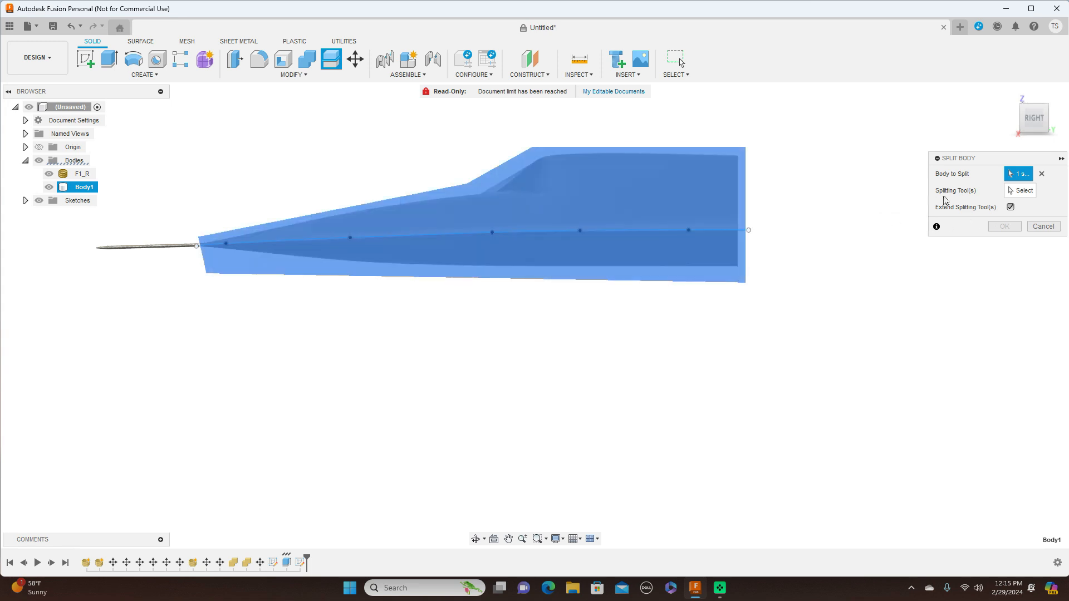
pyautogui.click(1019, 190)
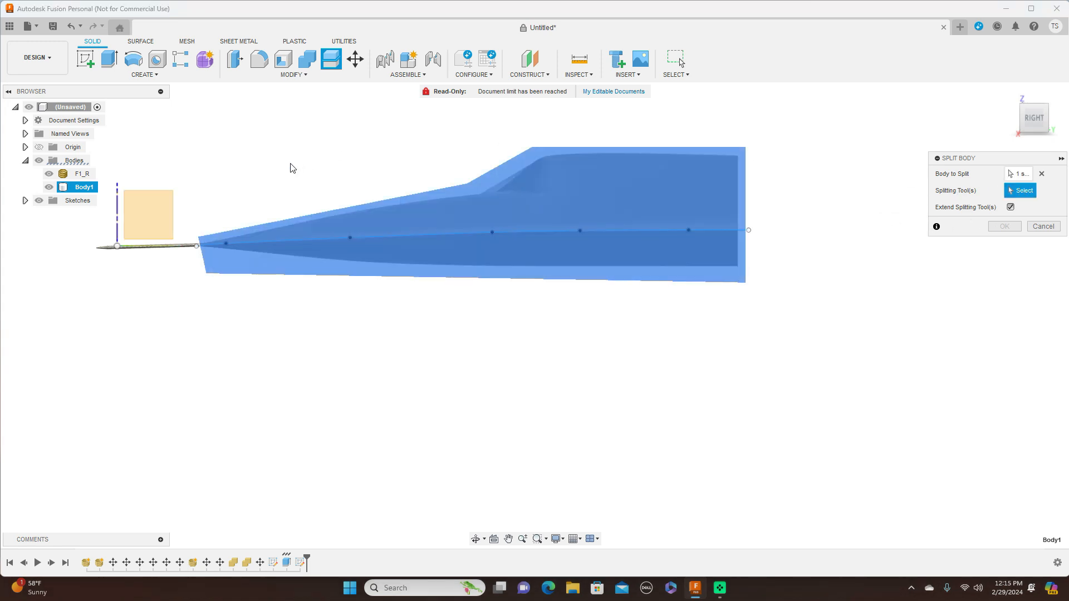
pyautogui.click(282, 241)
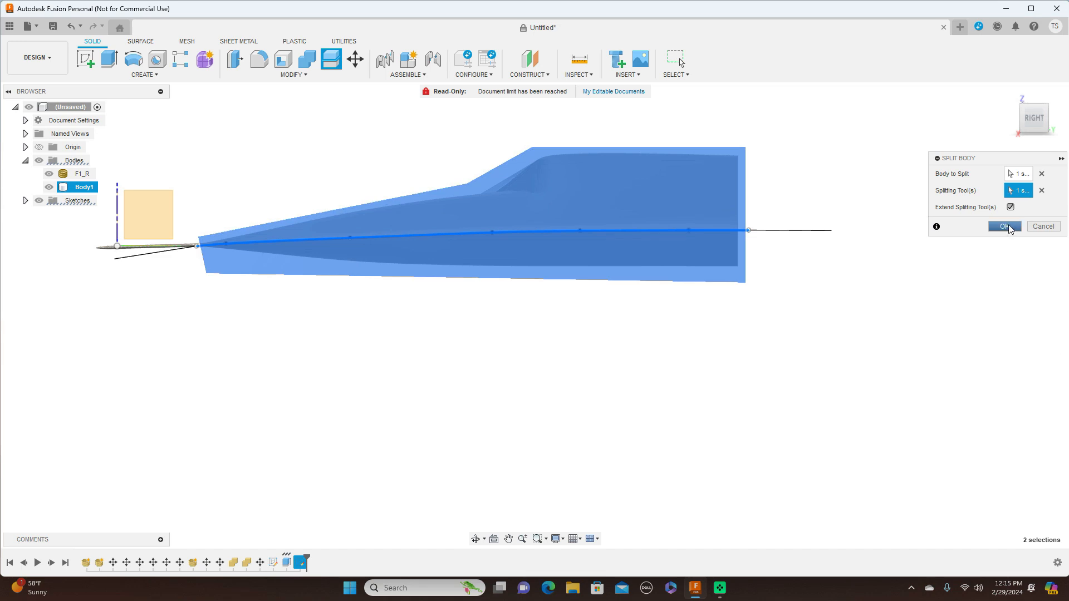
pyautogui.click(1007, 225)
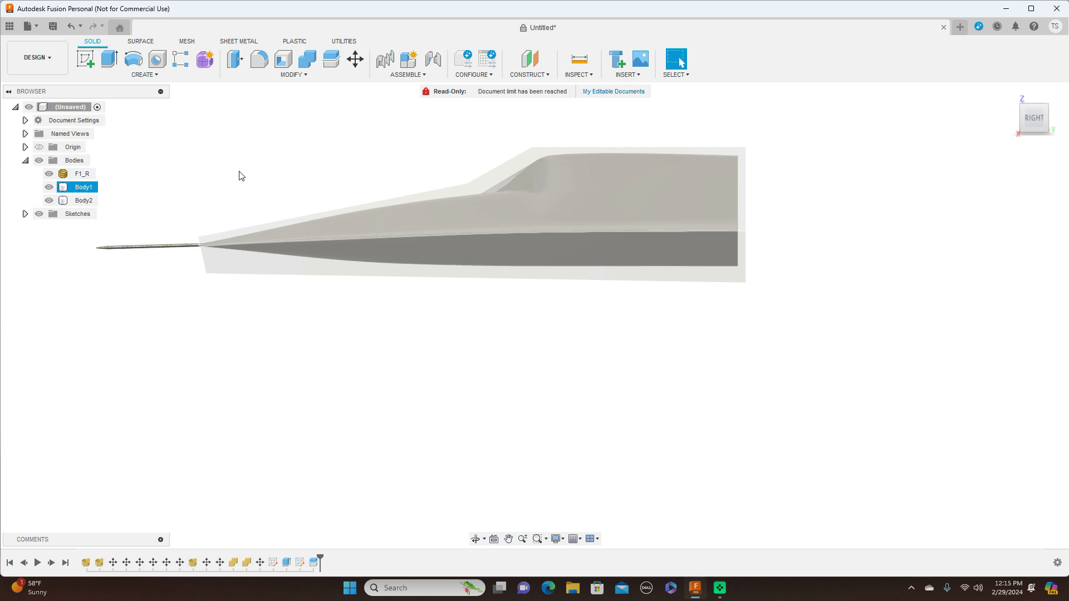
# Step: Rename Body1, the upper half of the split block, as "Top mold"
pyautogui.click(83, 188)
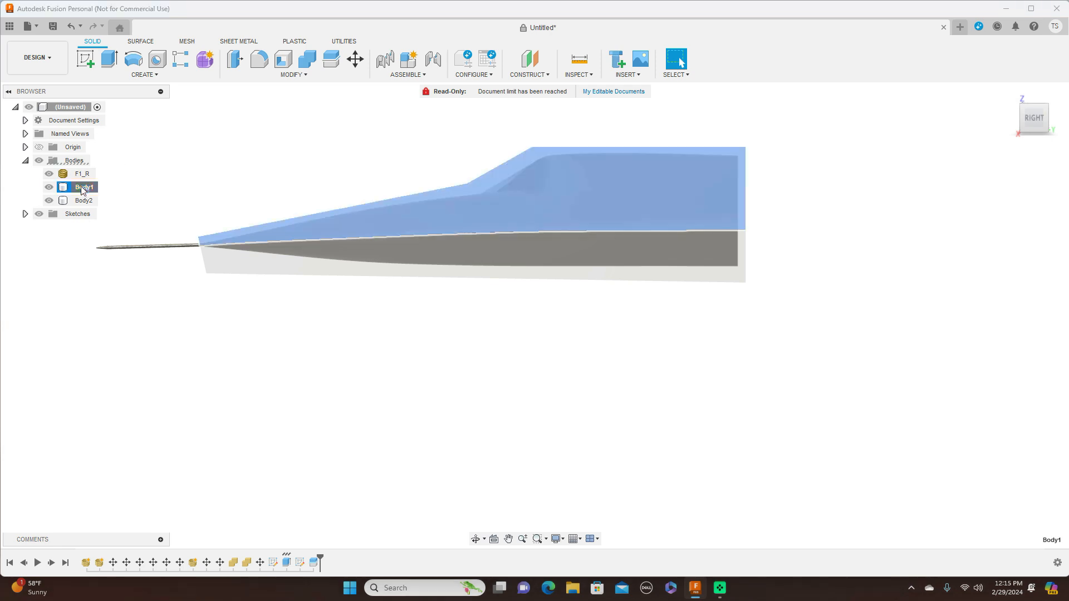
pyautogui.doubleClick(82, 188)
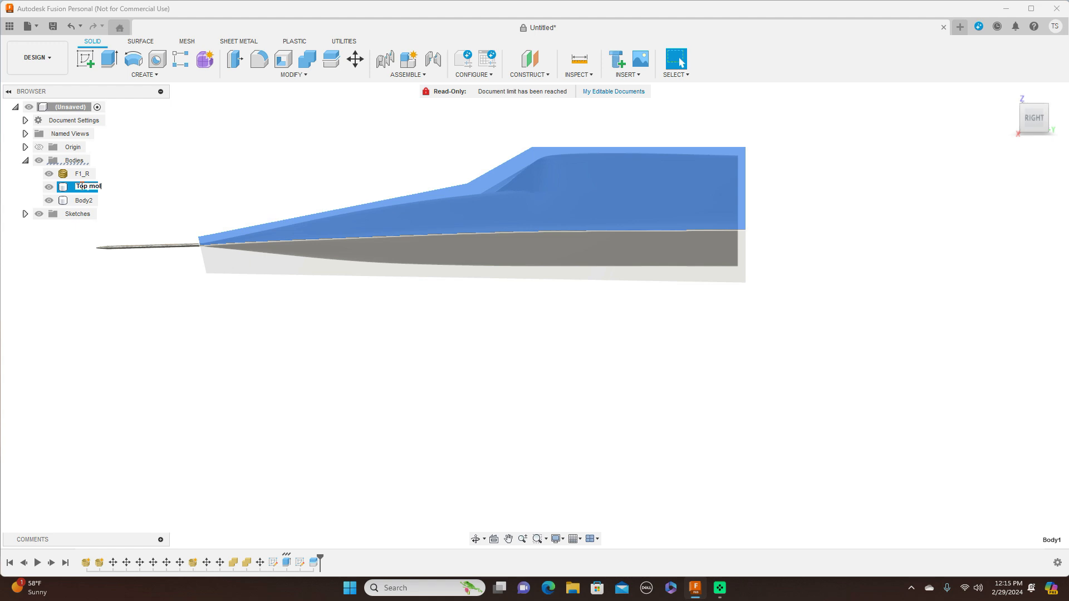
pyautogui.write('Top mold')
pyautogui.click(165, 158)
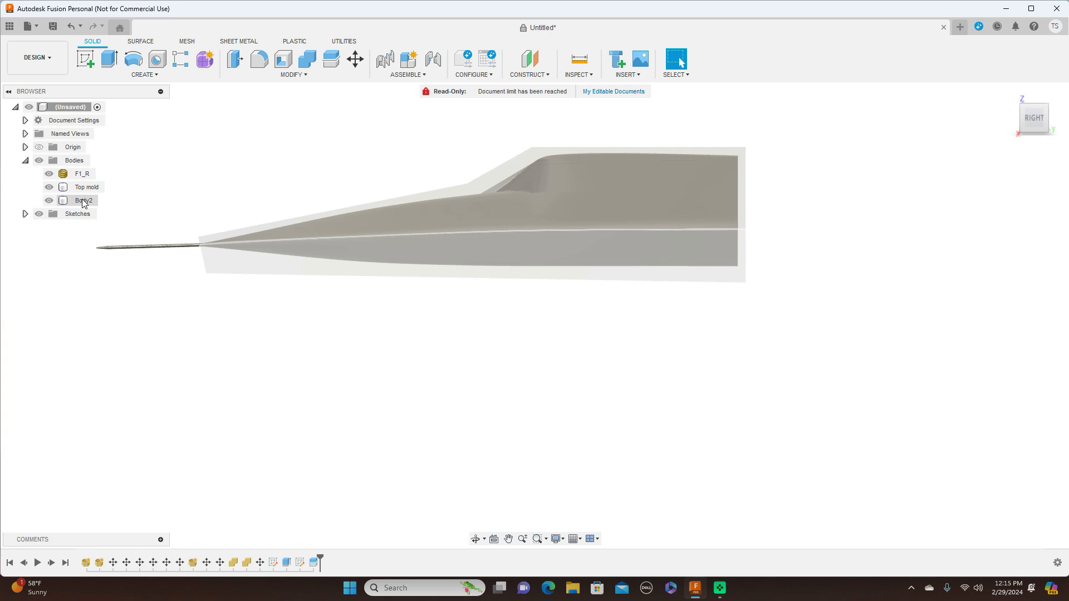
# Step: Rename Body2, the lower half of the split block, as "Bottom mold"
pyautogui.click(84, 201)
pyautogui.doubleClick(85, 201)
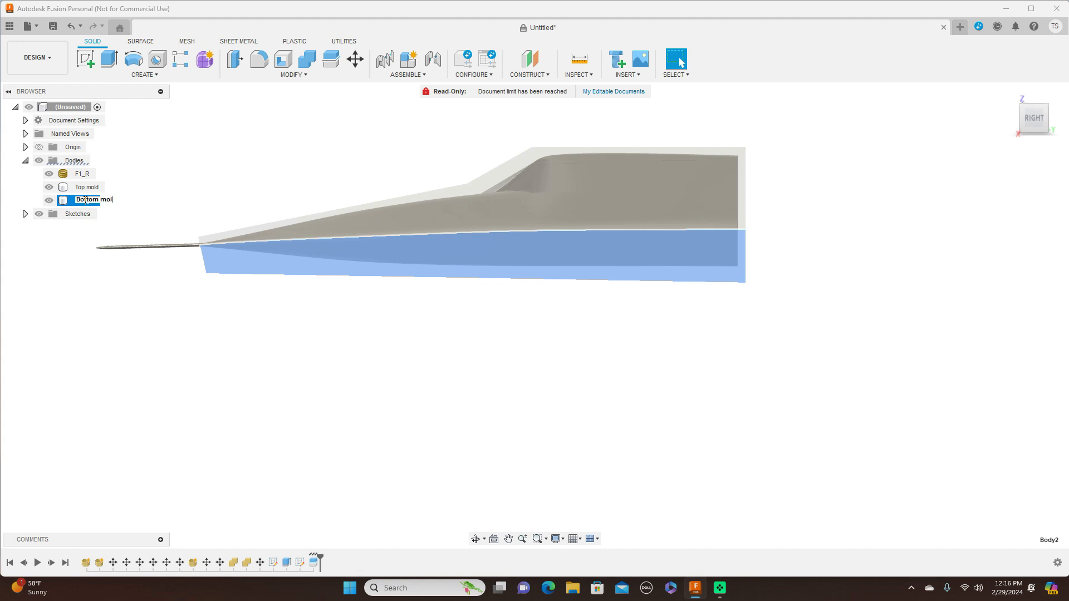
pyautogui.write('Bottom mold')
pyautogui.press('Return')
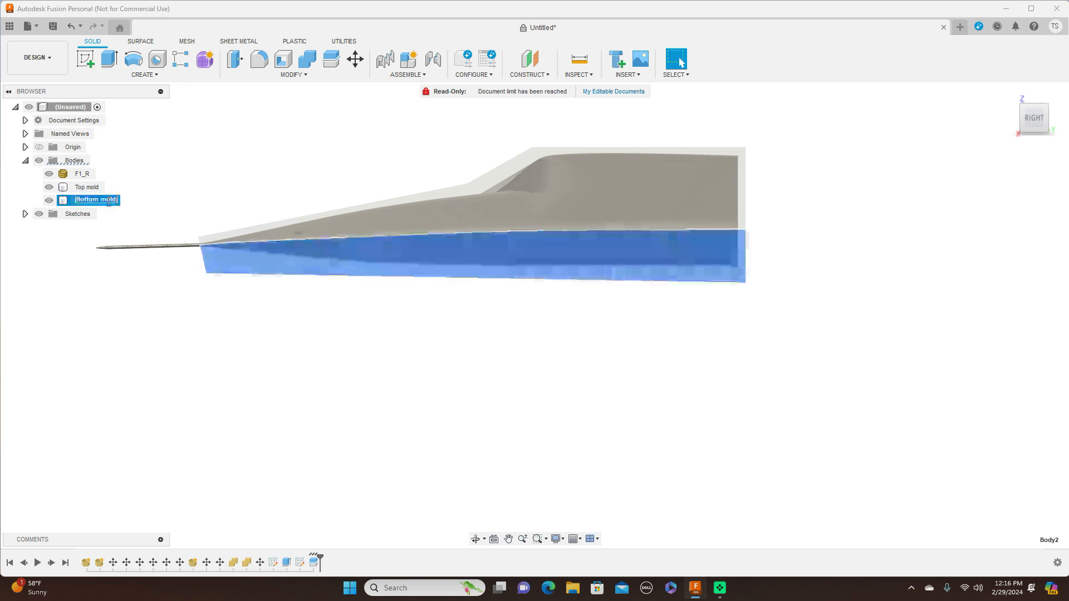
pyautogui.click(147, 188)
# Step: Make the Bottom mold body fully opaque with Opacity Control
pyautogui.rightClick(112, 202)
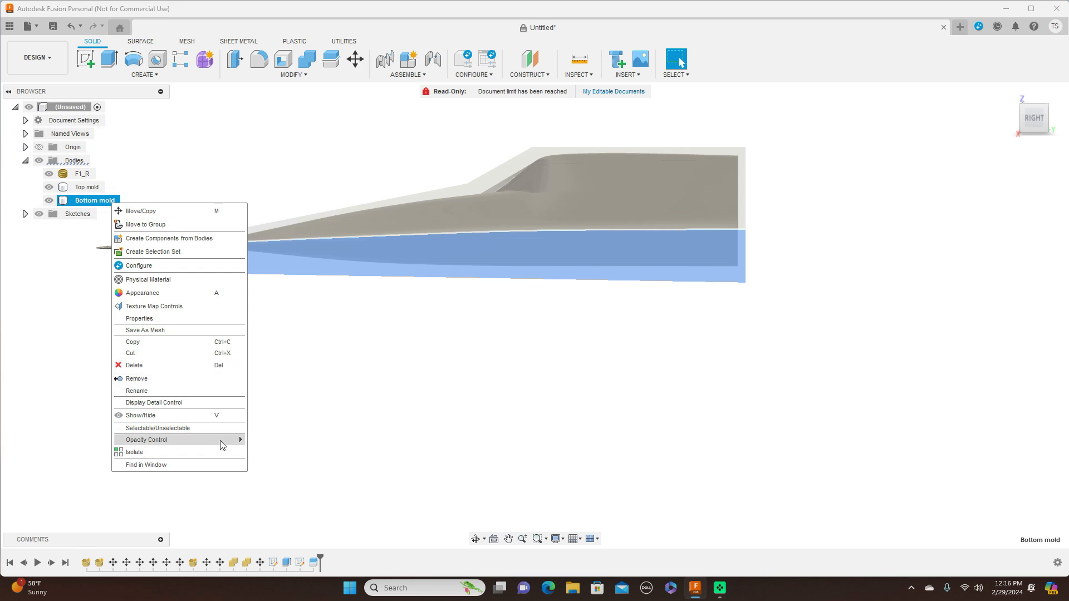
pyautogui.moveTo(224, 441)
pyautogui.click(283, 552)
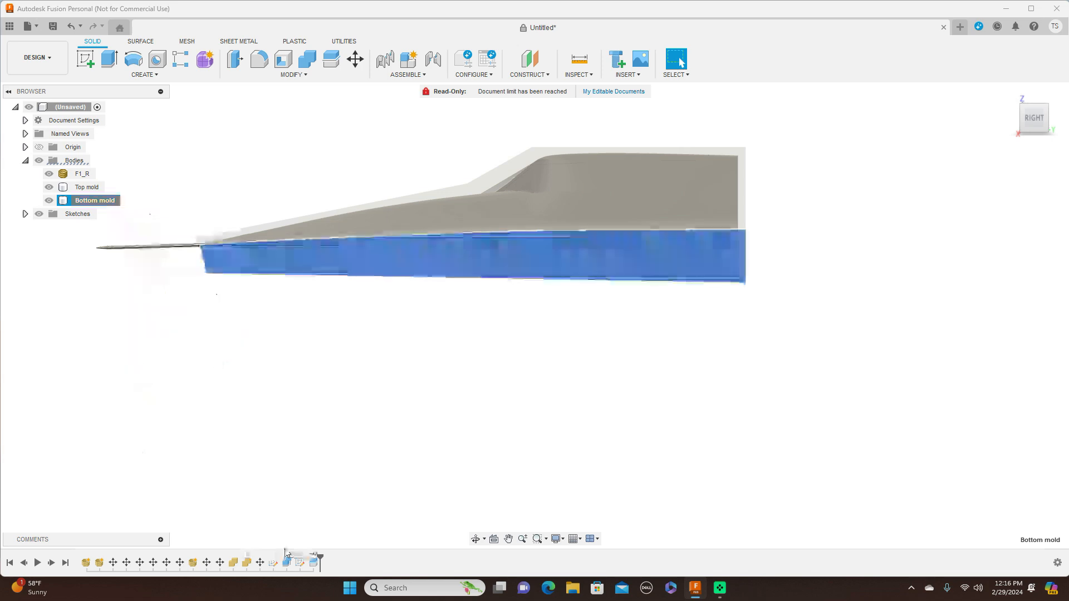
# Step: Set the Top mold body's opacity to 100% and hide the body
pyautogui.click(341, 328)
pyautogui.click(406, 225)
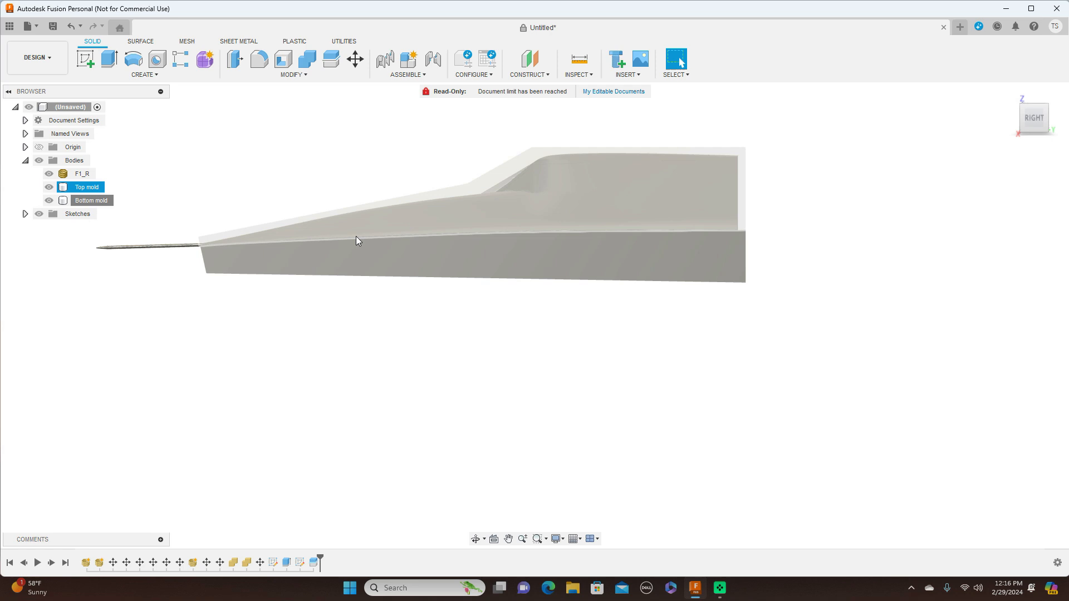
pyautogui.rightClick(84, 189)
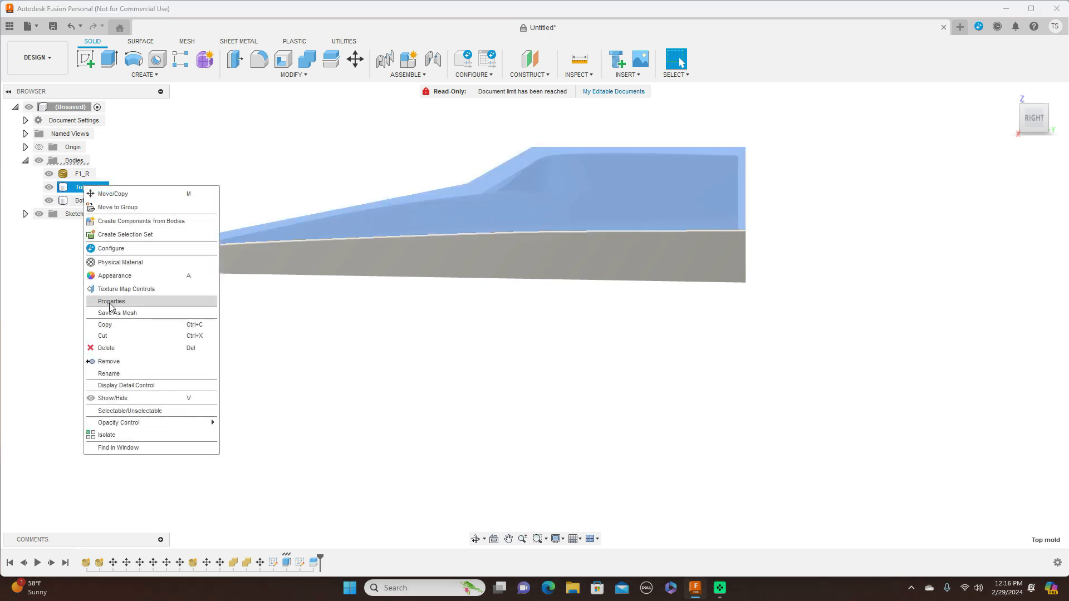
pyautogui.moveTo(151, 425)
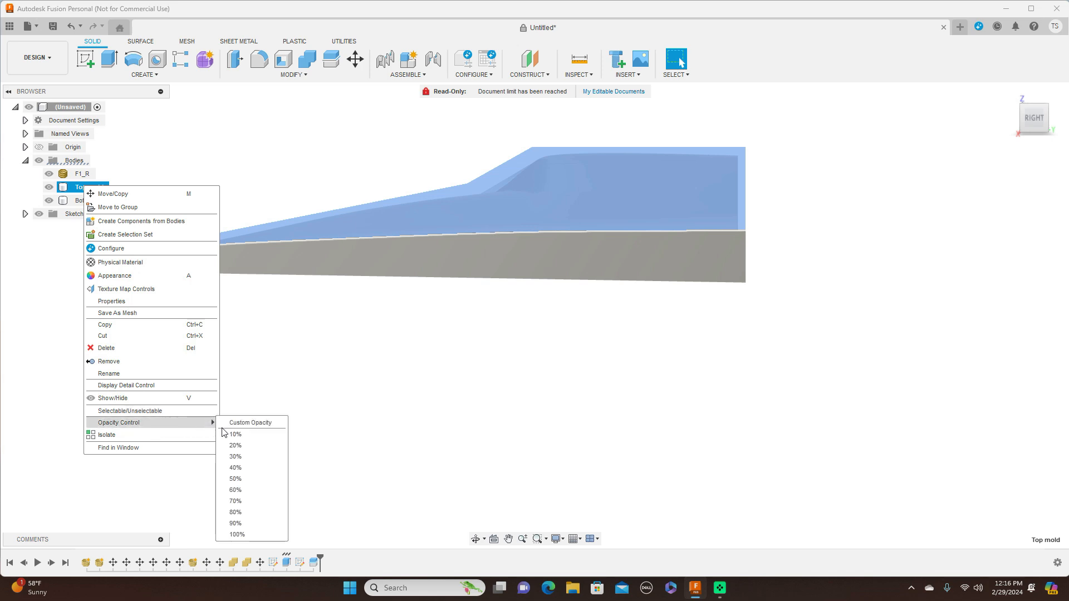
pyautogui.click(253, 534)
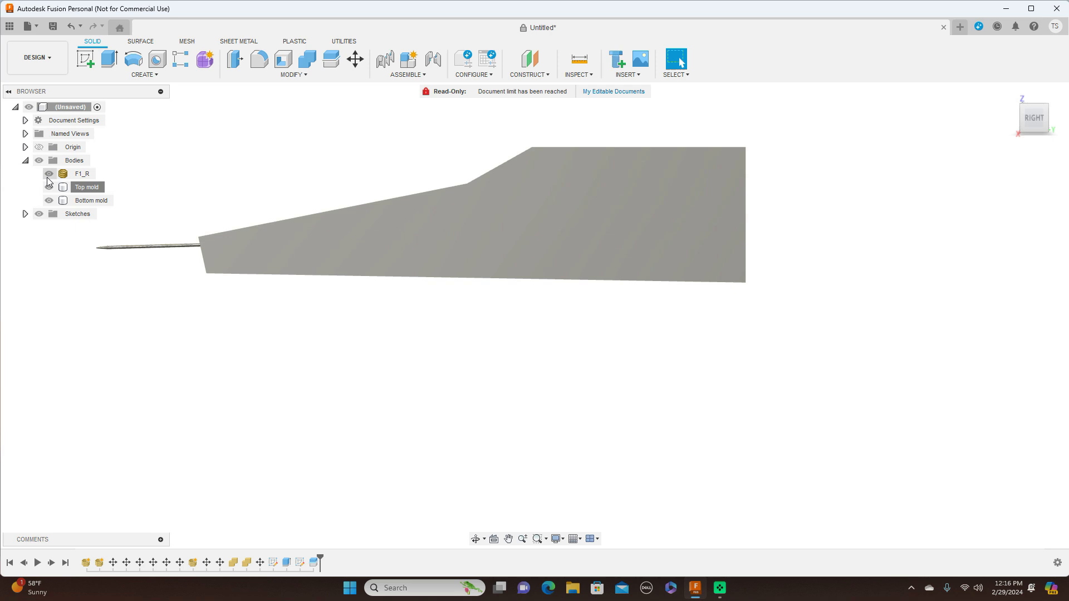
pyautogui.press('v')
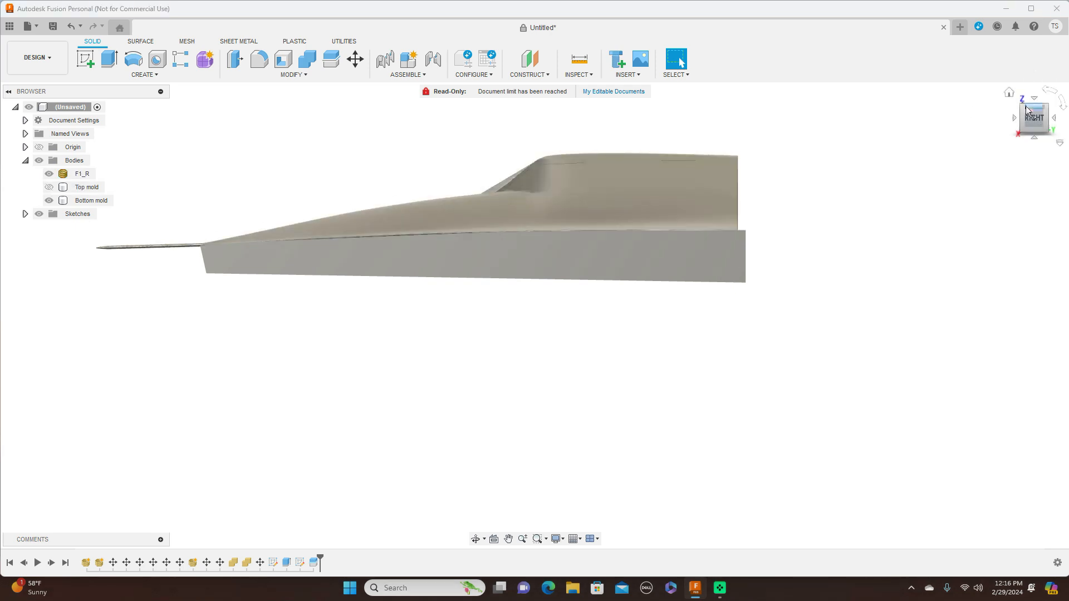
# Step: Apply the Paint - Enamel Glossy (Red) appearance to the whole Bottom mold body
pyautogui.moveTo(1025, 110)
pyautogui.mouseDown()
pyautogui.moveTo(1023, 181)
pyautogui.moveTo(1013, 156)
pyautogui.moveTo(1017, 111)
pyautogui.moveTo(1054, 101)
pyautogui.moveTo(1045, 123)
pyautogui.moveTo(1031, 116)
pyautogui.moveTo(1028, 146)
pyautogui.moveTo(1036, 118)
pyautogui.mouseUp()
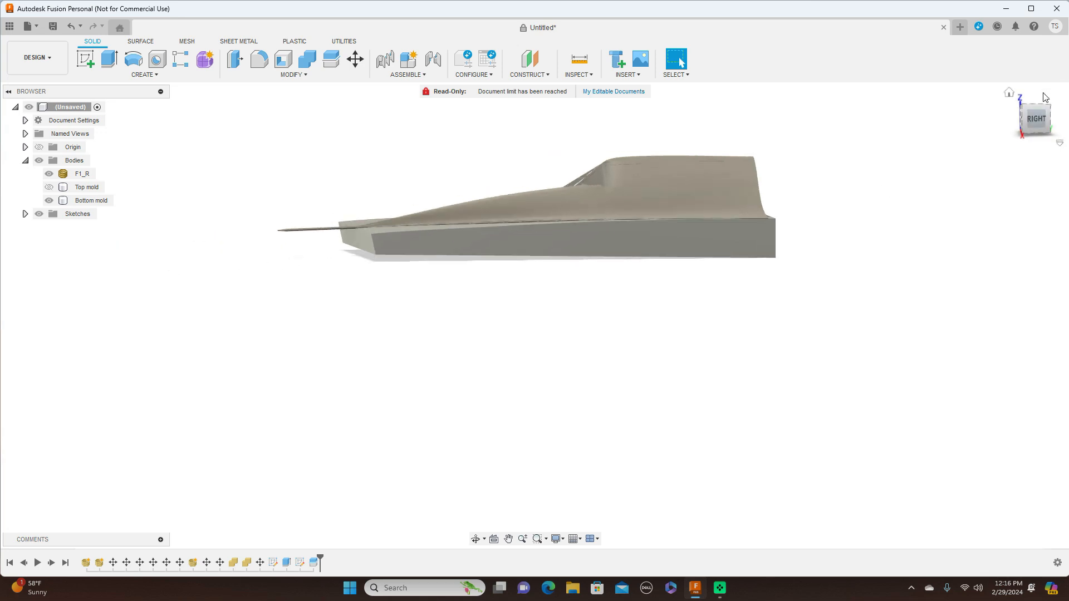
pyautogui.moveTo(1039, 114); pyautogui.dragTo(1037, 121)
pyautogui.click(442, 336)
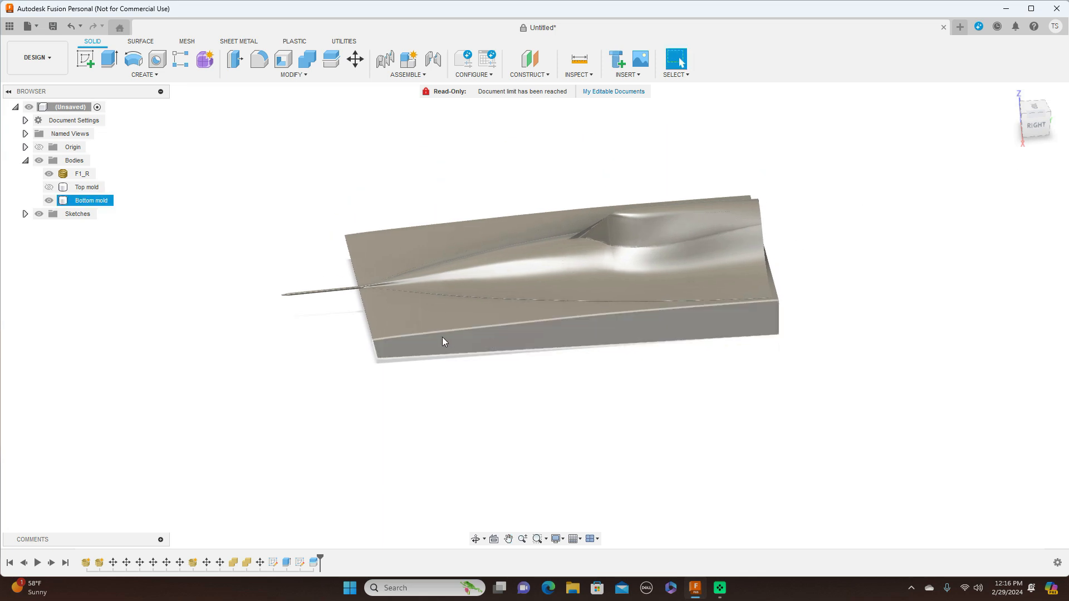
pyautogui.rightClick(403, 318)
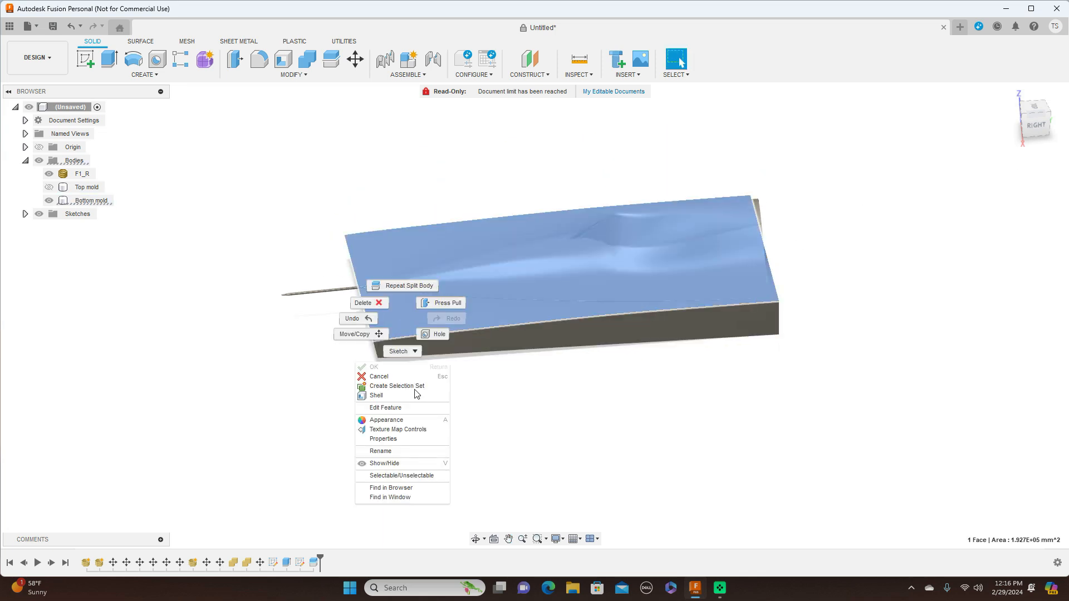
pyautogui.click(418, 426)
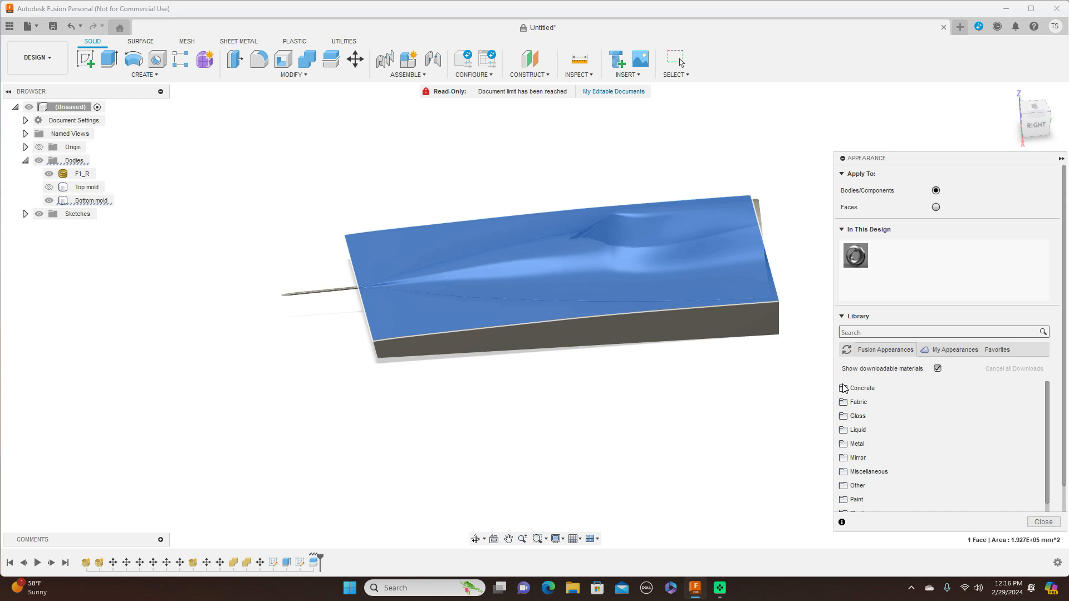
pyautogui.scroll(-2, 860, 444)
pyautogui.scroll(-1, 860, 444)
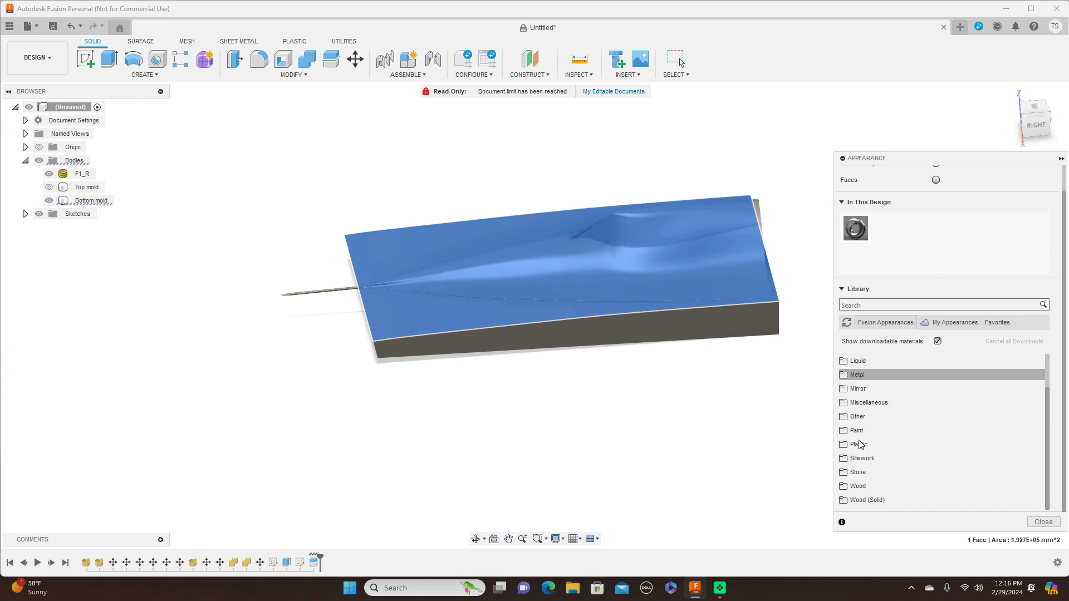
pyautogui.click(873, 432)
pyautogui.scroll(-1, 875, 434)
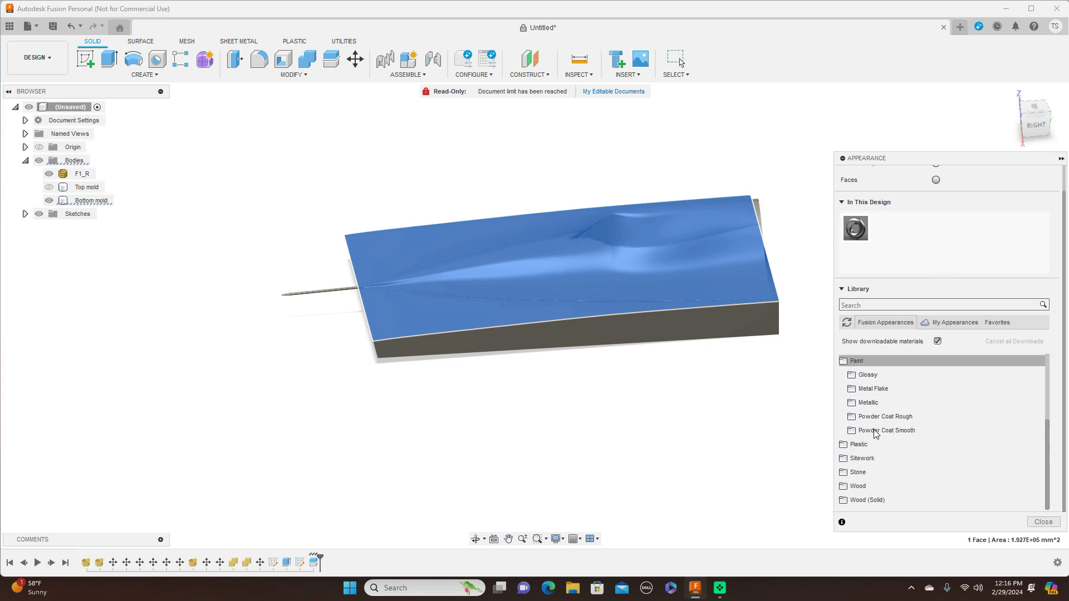
pyautogui.click(861, 377)
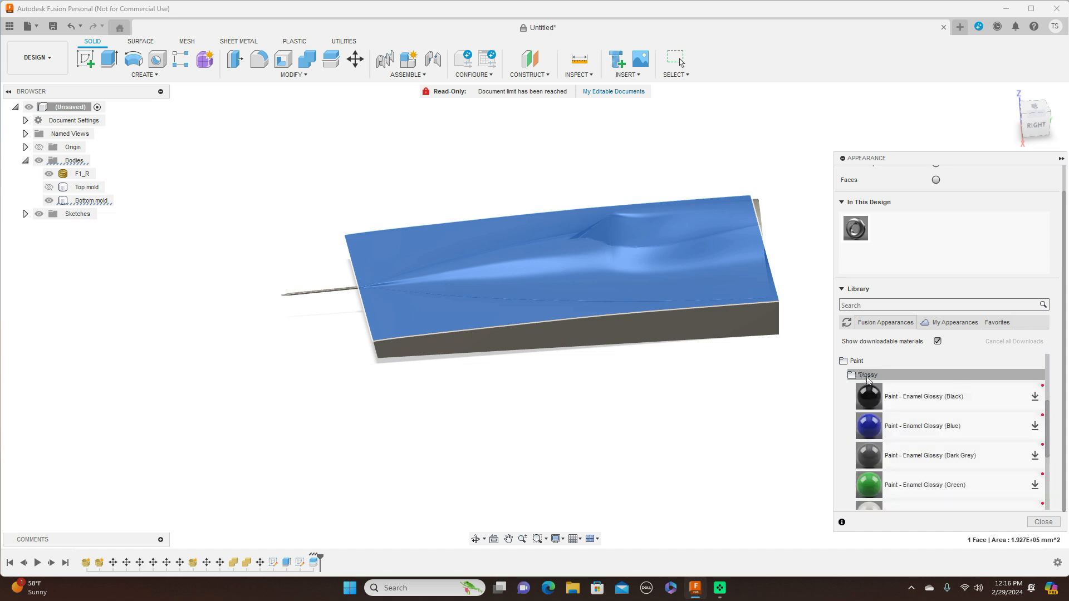
pyautogui.scroll(-3, 874, 398)
pyautogui.scroll(2, 874, 398)
pyautogui.scroll(-1, 877, 400)
pyautogui.moveTo(873, 402); pyautogui.dragTo(710, 323)
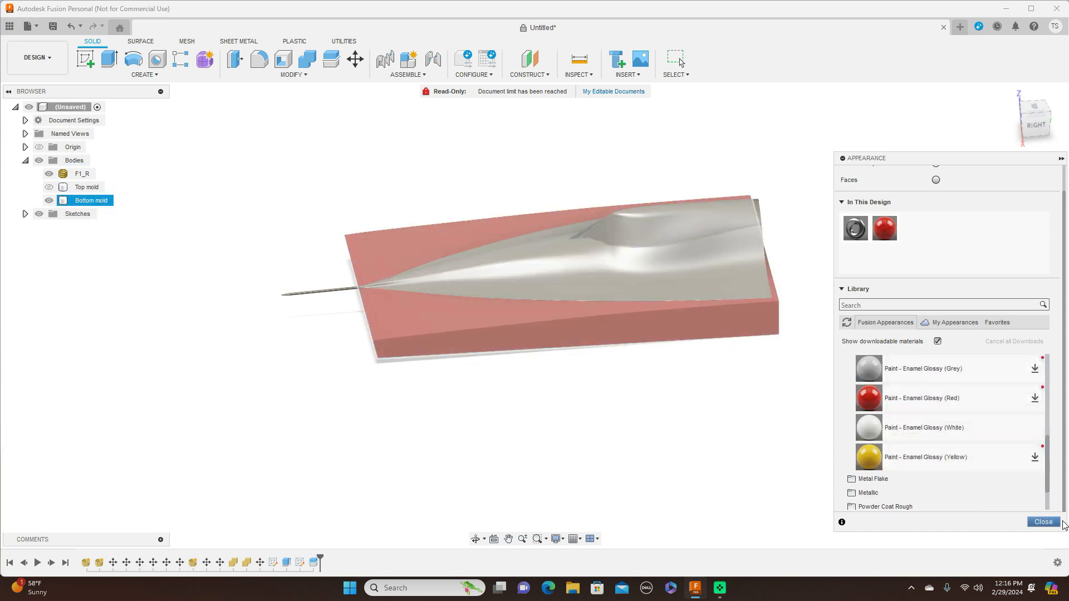
pyautogui.click(1042, 522)
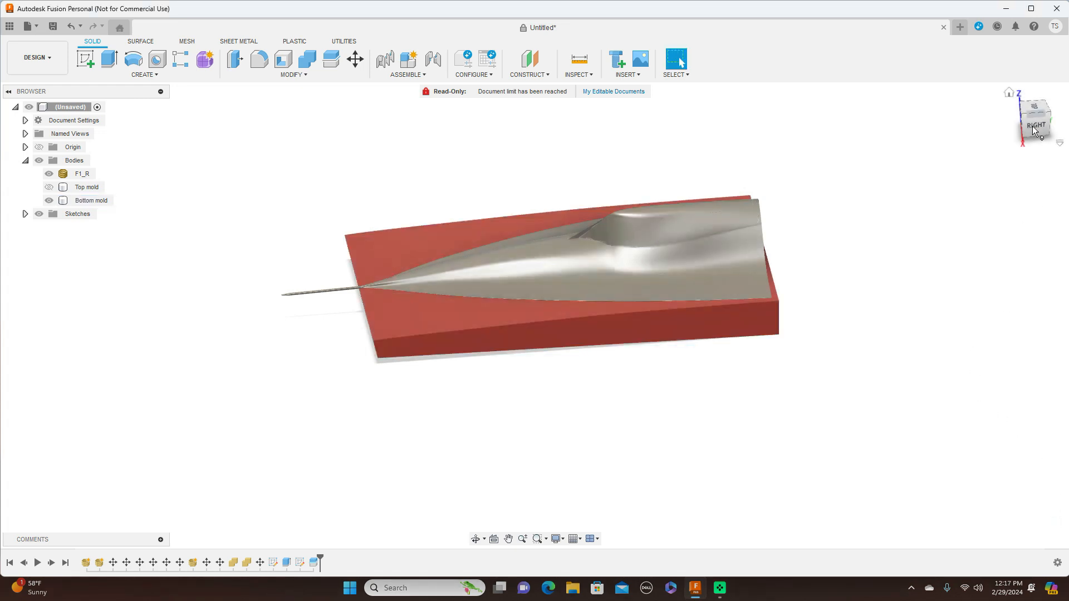
# Step: Examine how the F1_R fuselage sits in the bottom mold along the seam, from a corner view and the right side
pyautogui.moveTo(1033, 110)
pyautogui.mouseDown()
pyautogui.moveTo(1032, 94)
pyautogui.moveTo(1015, 109)
pyautogui.moveTo(1029, 142)
pyautogui.moveTo(1045, 110)
pyautogui.moveTo(1039, 123)
pyautogui.mouseUp()
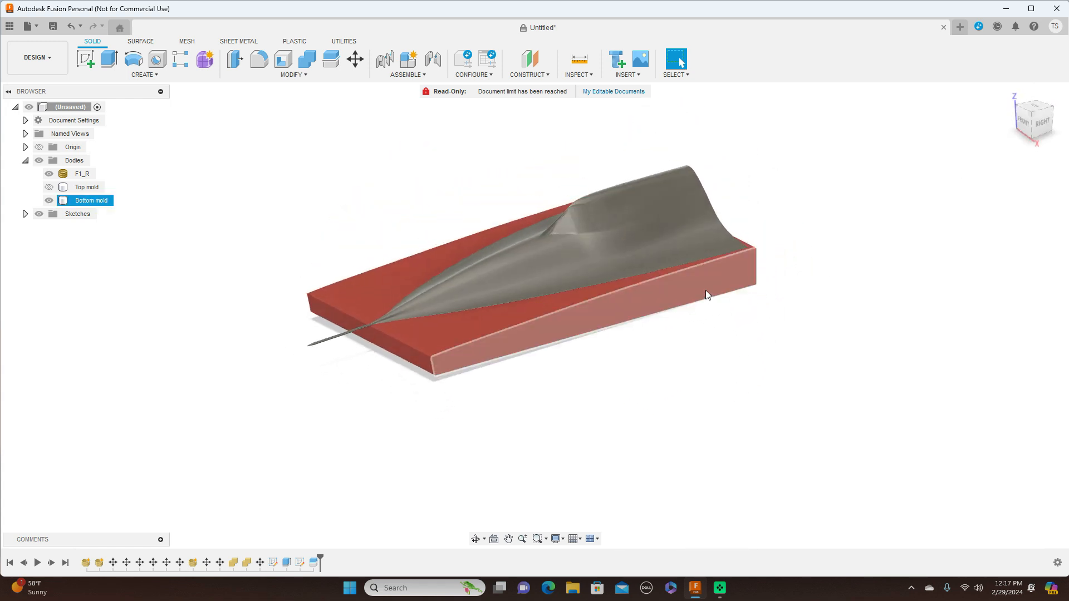
pyautogui.click(1035, 127)
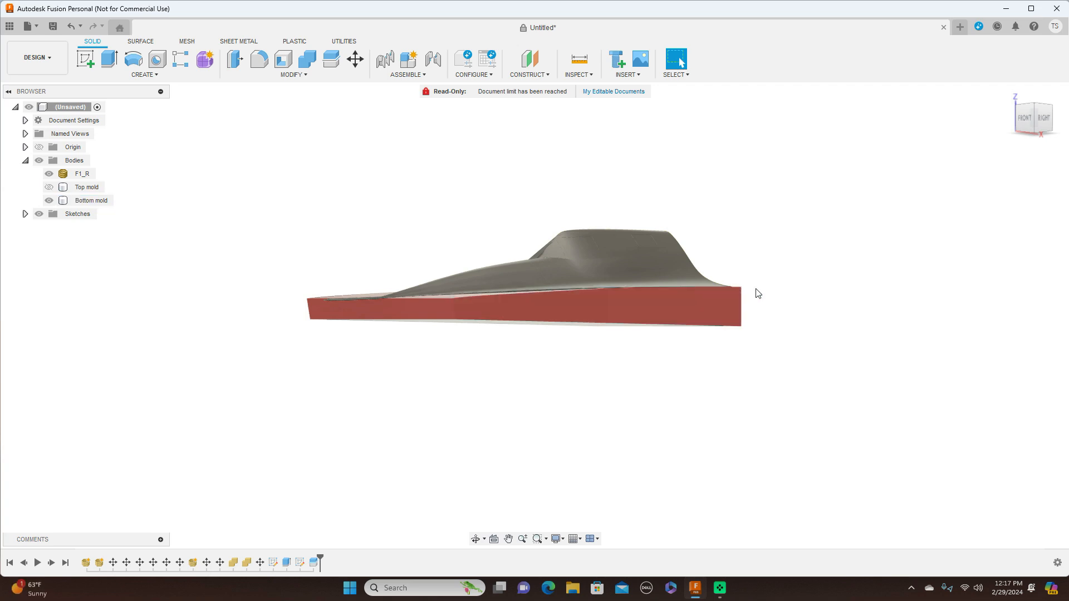
pyautogui.click(1044, 118)
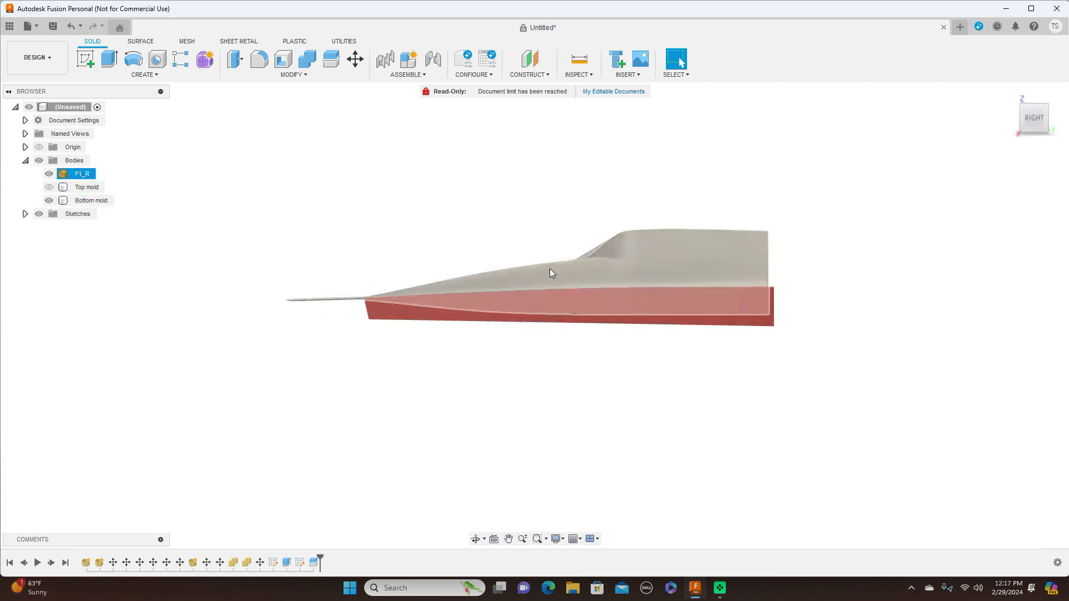
pyautogui.moveTo(1036, 99)
pyautogui.mouseDown()
pyautogui.moveTo(1032, 161)
pyautogui.moveTo(1032, 111)
pyautogui.moveTo(1031, 120)
pyautogui.mouseUp()
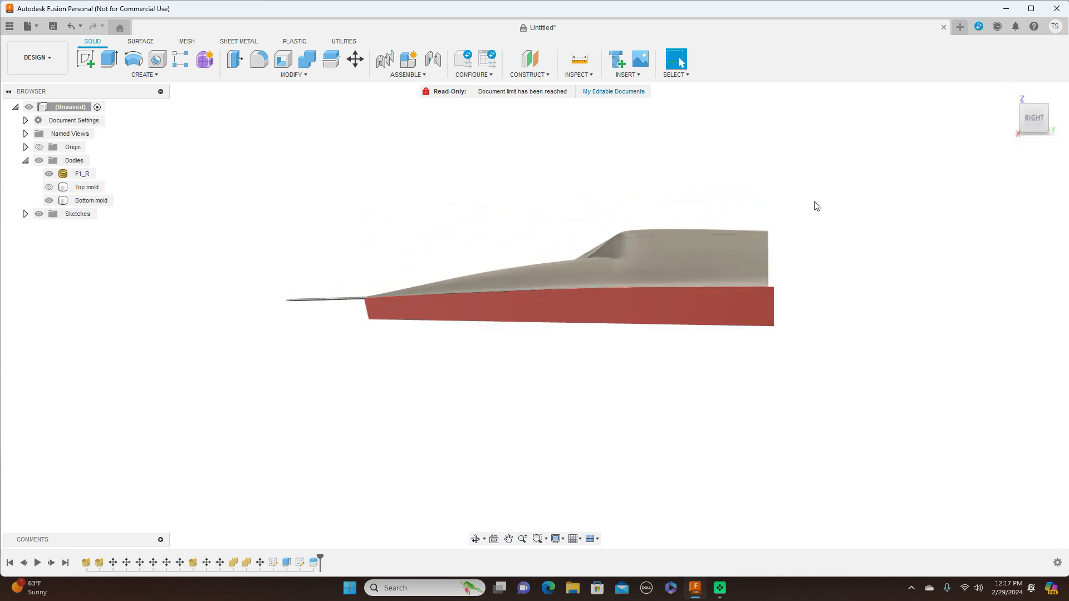
pyautogui.click(533, 301)
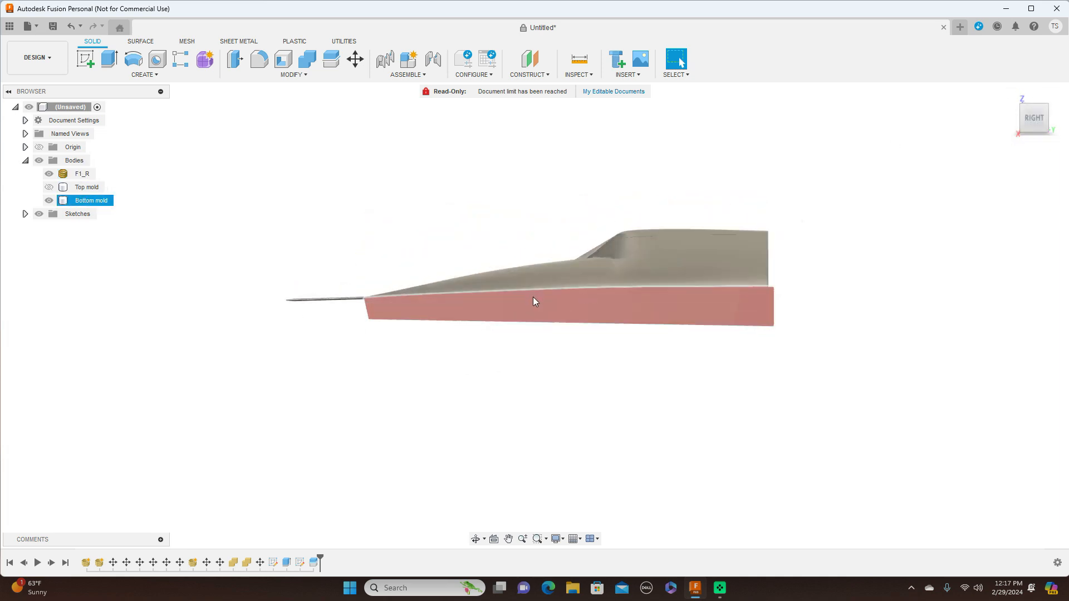
pyautogui.scroll(2, 533, 300)
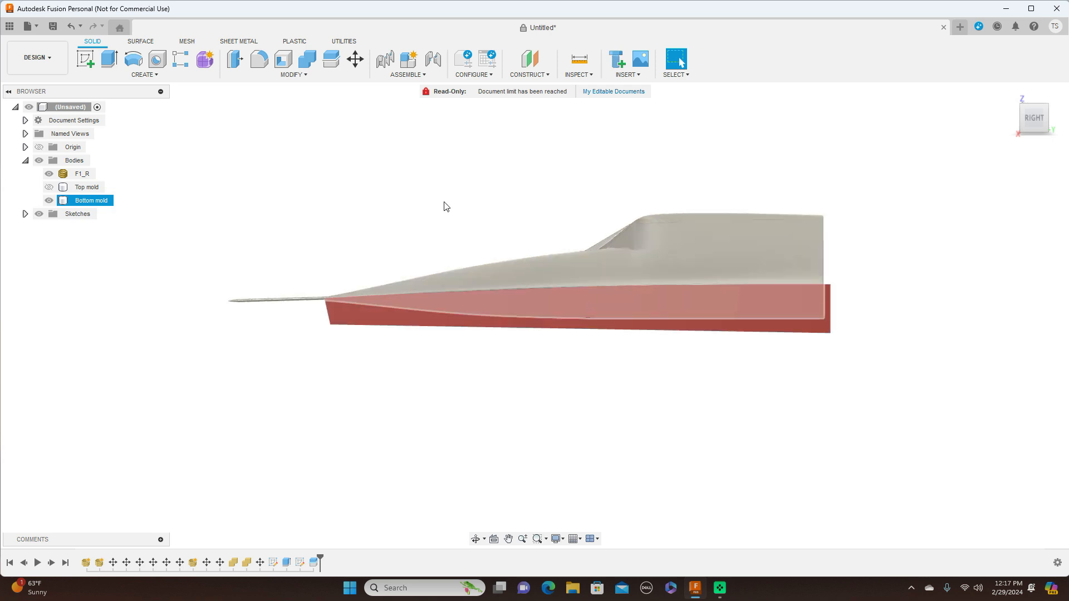
pyautogui.click(300, 168)
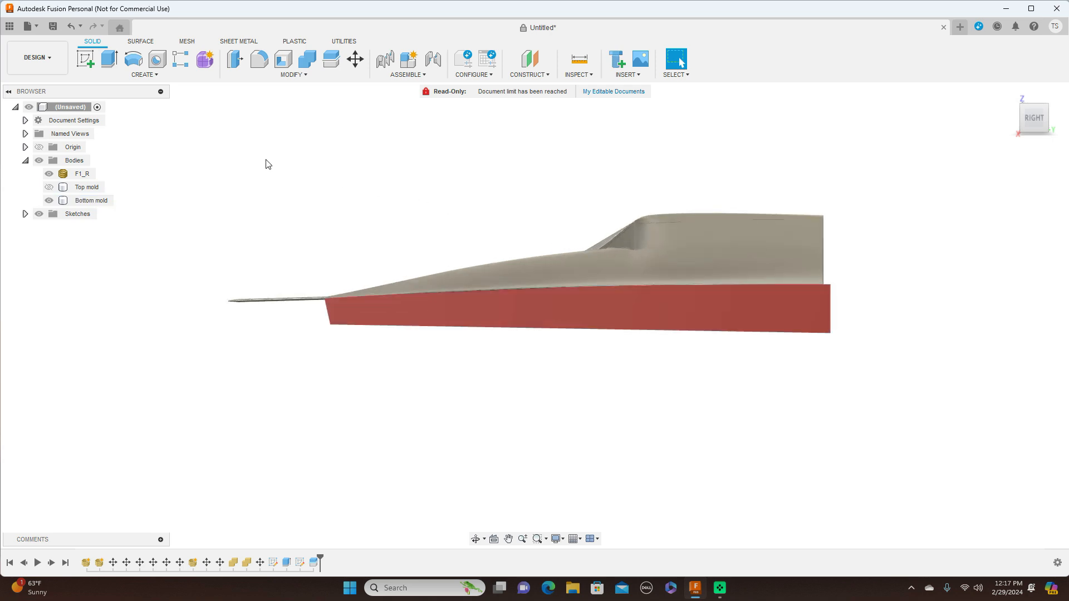
# Step: Tessellate the Bottom mold body into a mesh with Medium refinement
pyautogui.click(188, 42)
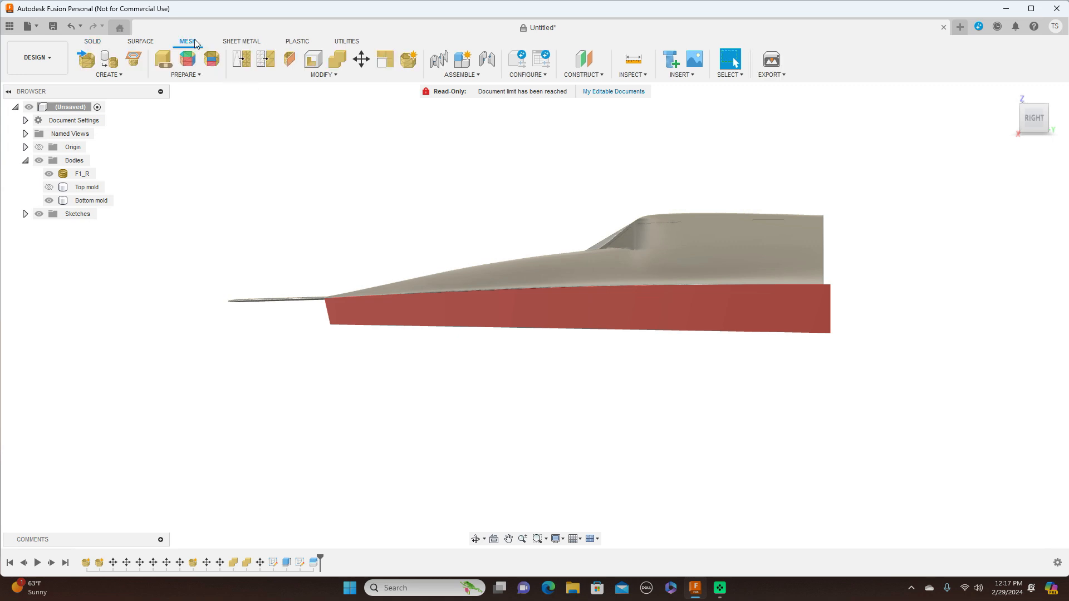
pyautogui.click(108, 65)
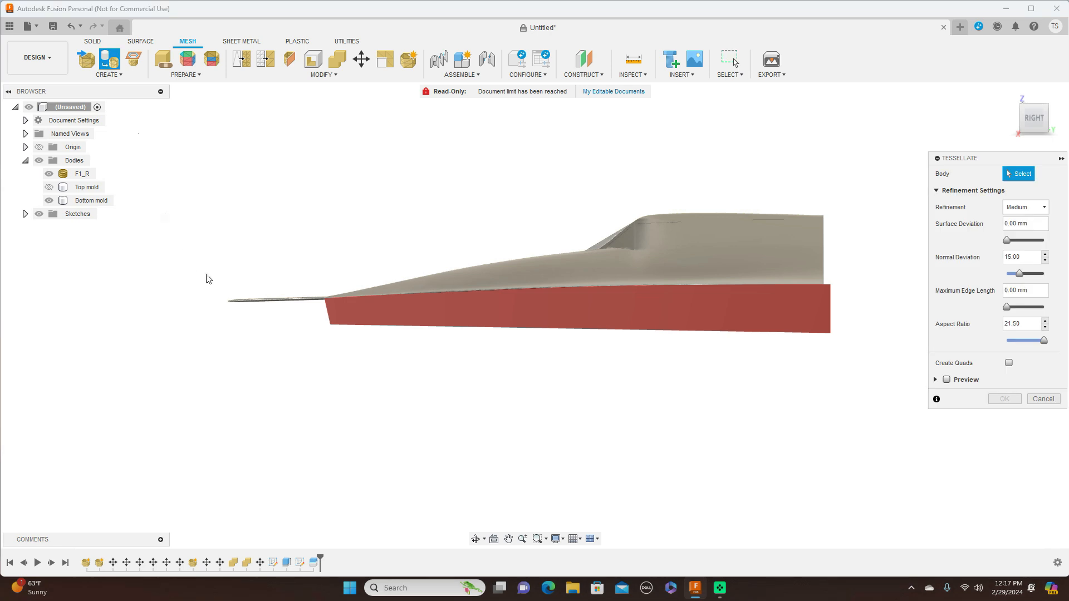
pyautogui.click(605, 330)
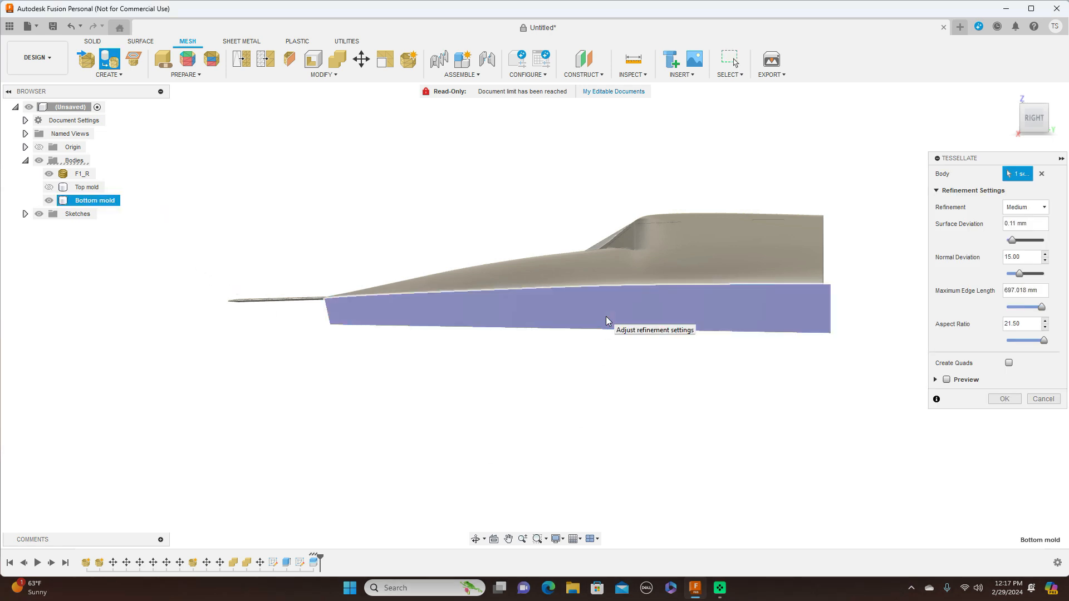
pyautogui.click(1019, 399)
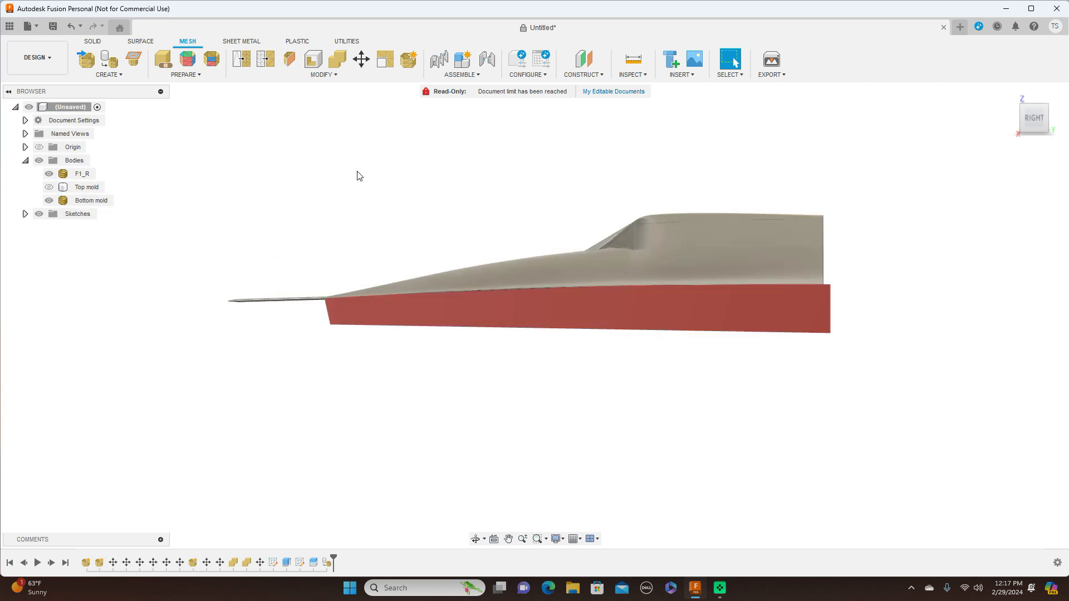
# Step: Cut the F1_R mesh body out of the Bottom mold mesh with Combine, keeping the tool body
pyautogui.click(1034, 109)
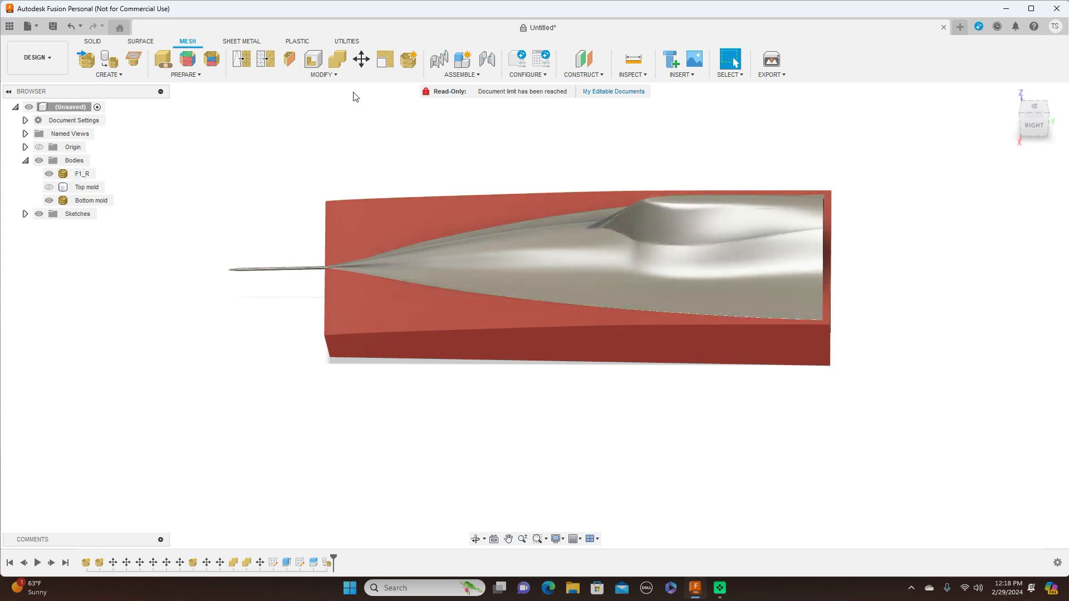
pyautogui.click(336, 74)
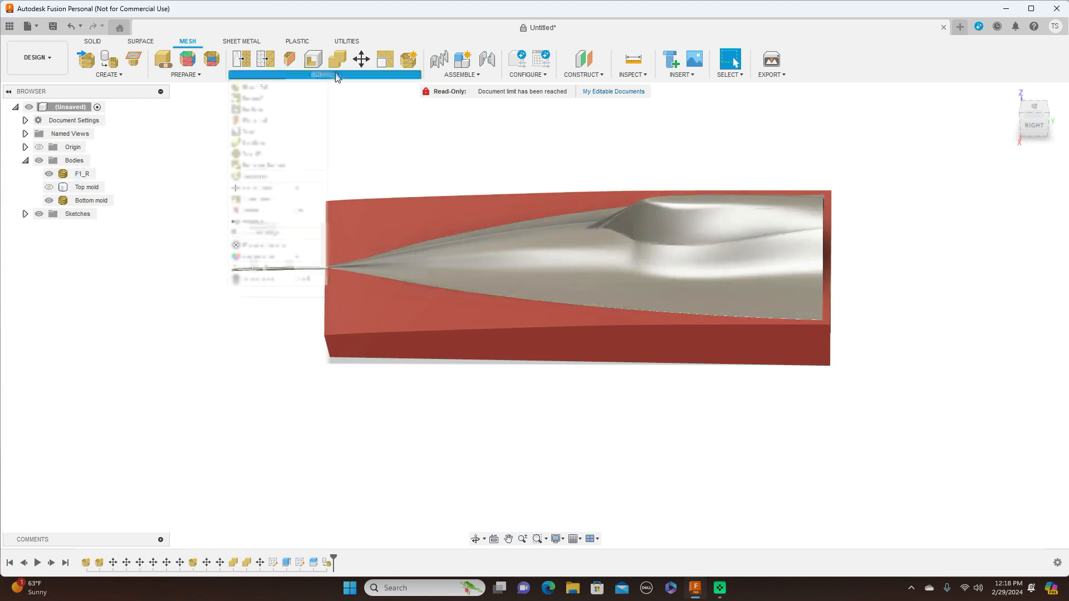
pyautogui.click(287, 143)
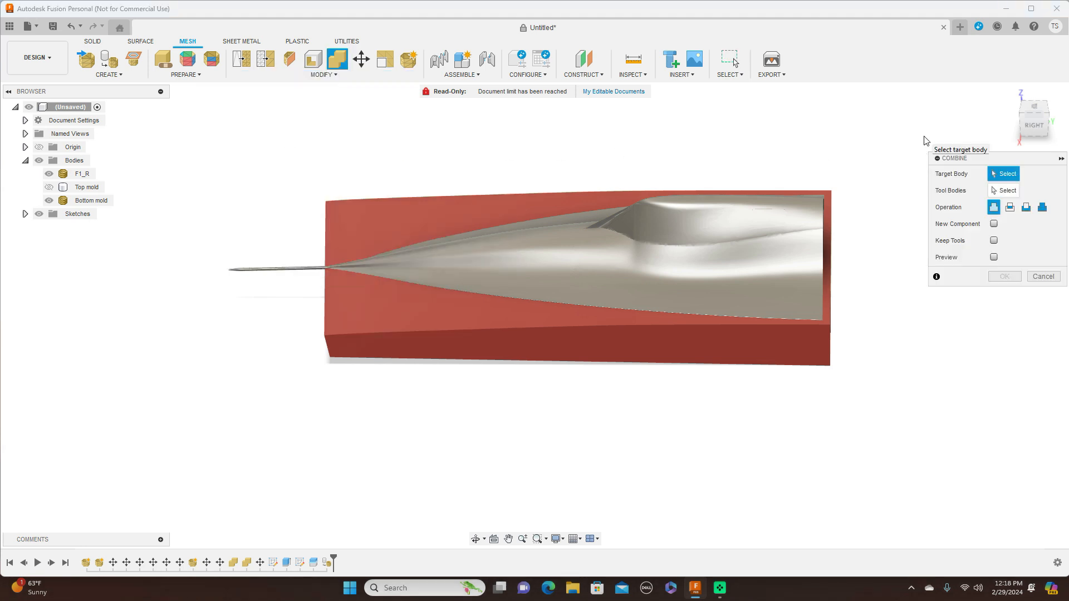
pyautogui.click(355, 305)
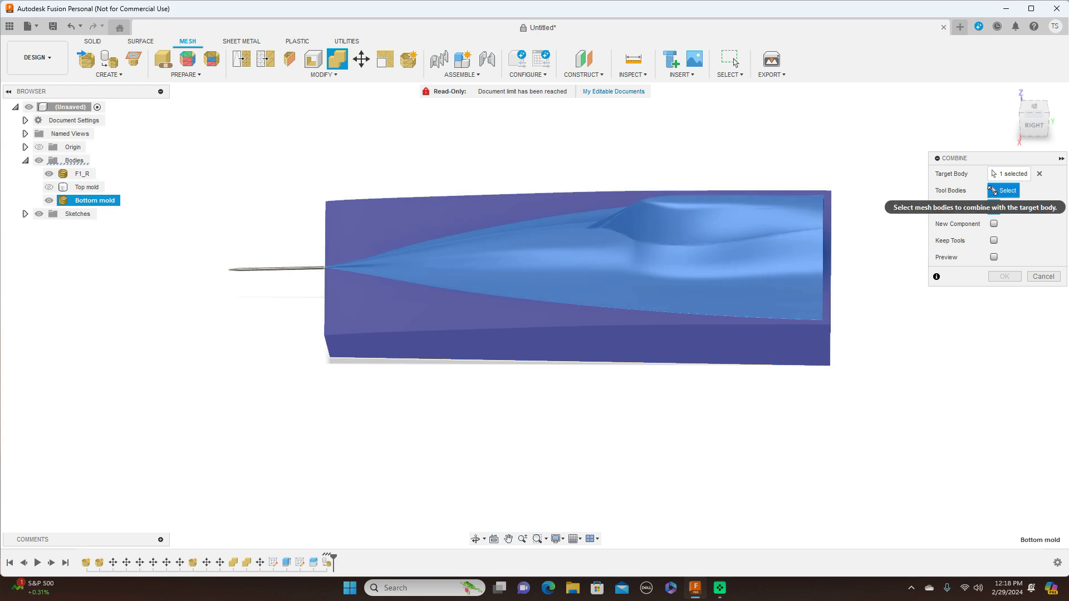
pyautogui.click(696, 238)
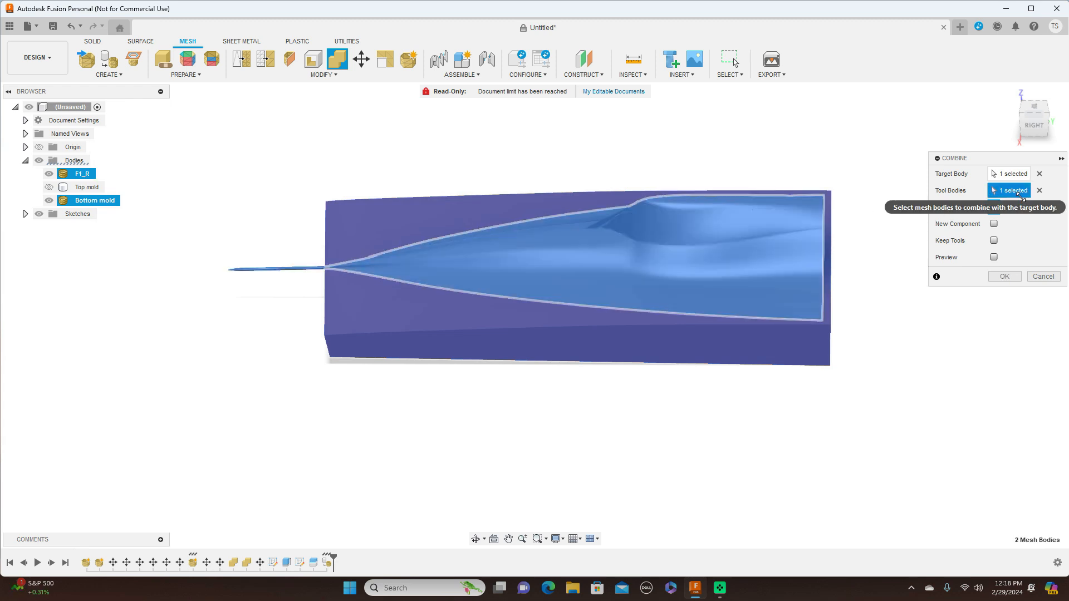
pyautogui.click(1026, 208)
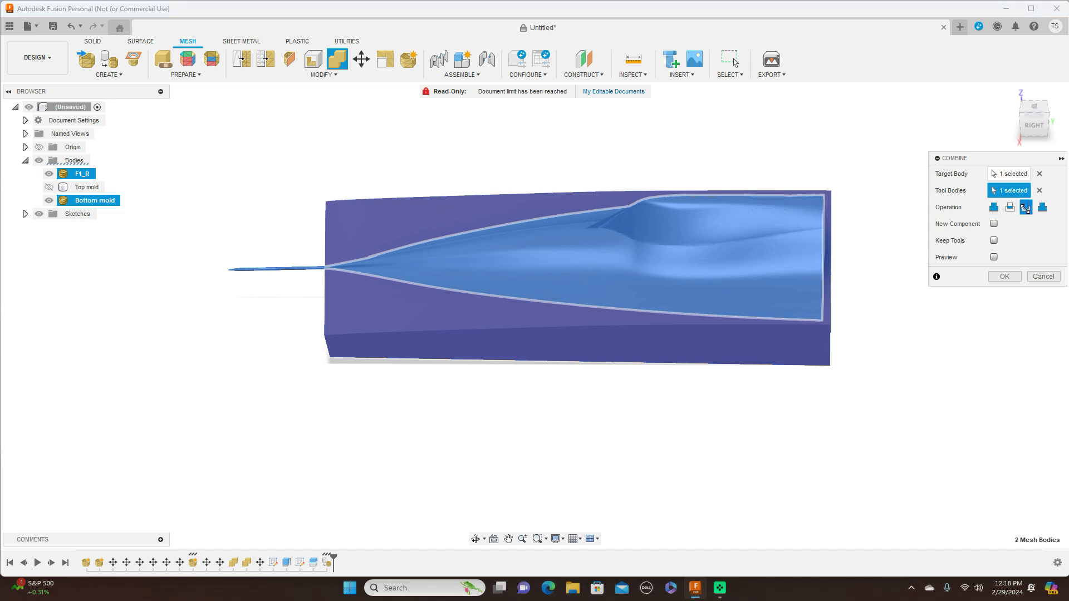
pyautogui.click(995, 240)
pyautogui.click(1005, 277)
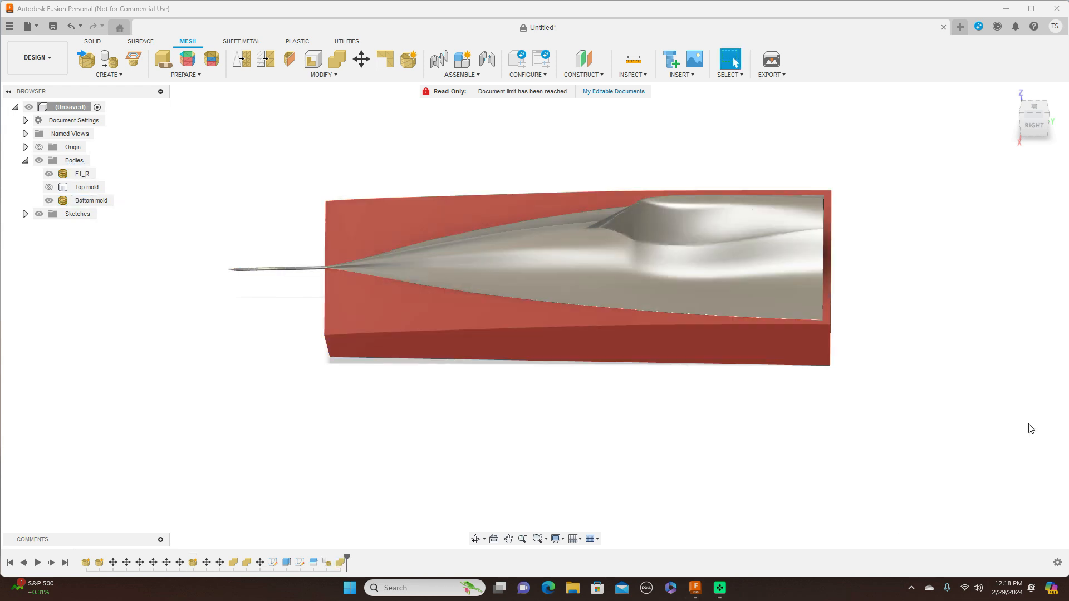
# Step: Hide the F1_R body and inspect the cavity cut into the bottom mold
pyautogui.click(680, 241)
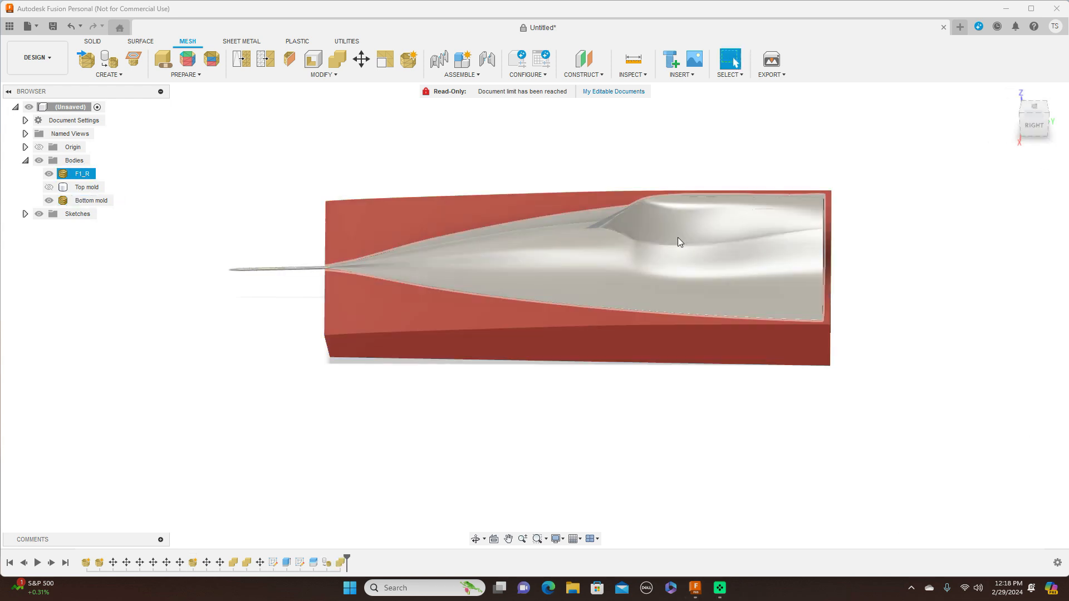
pyautogui.click(49, 173)
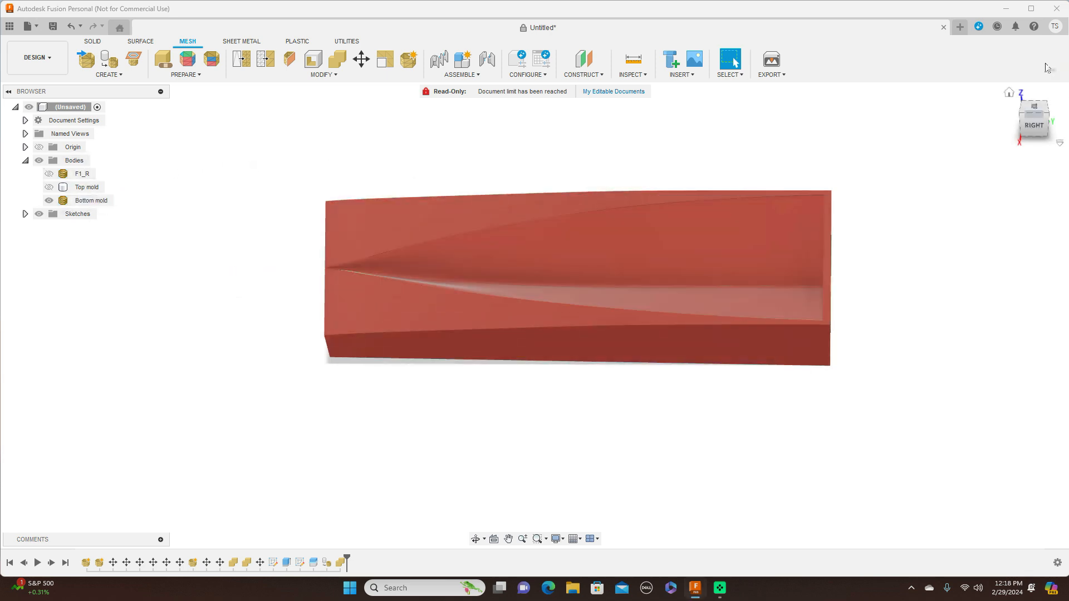
pyautogui.moveTo(1042, 107)
pyautogui.mouseDown()
pyautogui.moveTo(1020, 131)
pyautogui.moveTo(1029, 124)
pyautogui.moveTo(1020, 118)
pyautogui.mouseUp()
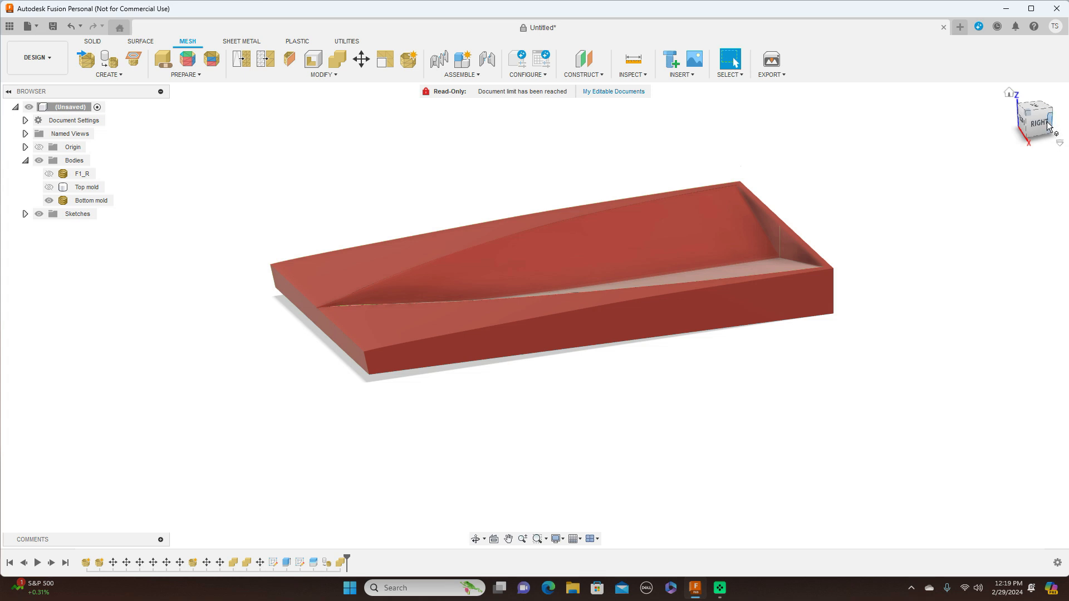
# Step: Examine the cavity, seam faces and rim of the Bottom mold from several corner angles
pyautogui.moveTo(1045, 116)
pyautogui.mouseDown()
pyautogui.moveTo(1047, 98)
pyautogui.moveTo(1052, 115)
pyautogui.mouseUp()
pyautogui.click(716, 215)
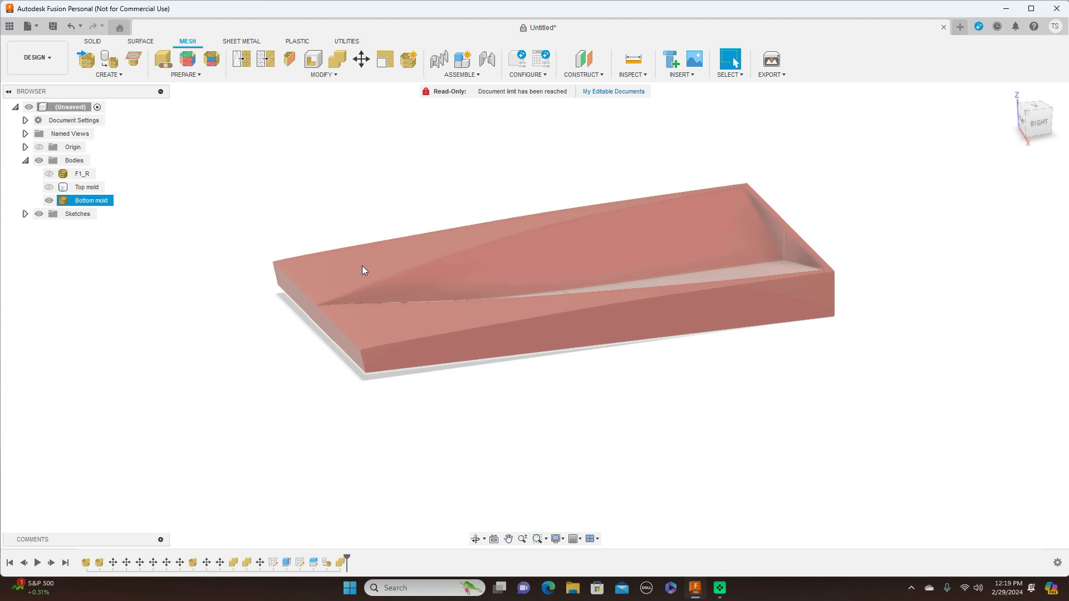
pyautogui.click(365, 210)
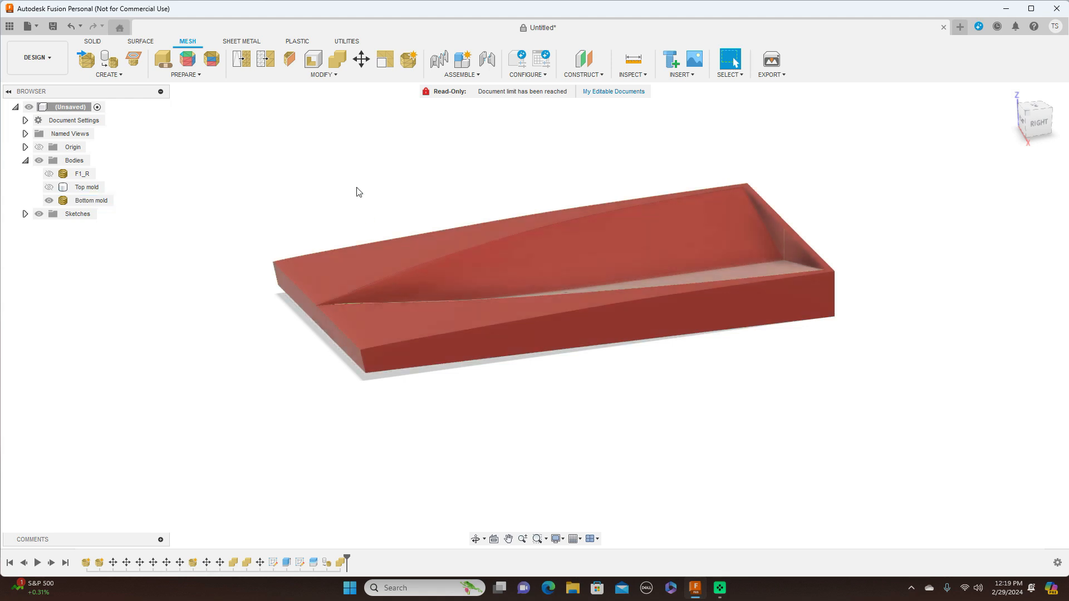
pyautogui.click(332, 260)
pyautogui.click(389, 405)
pyautogui.click(381, 340)
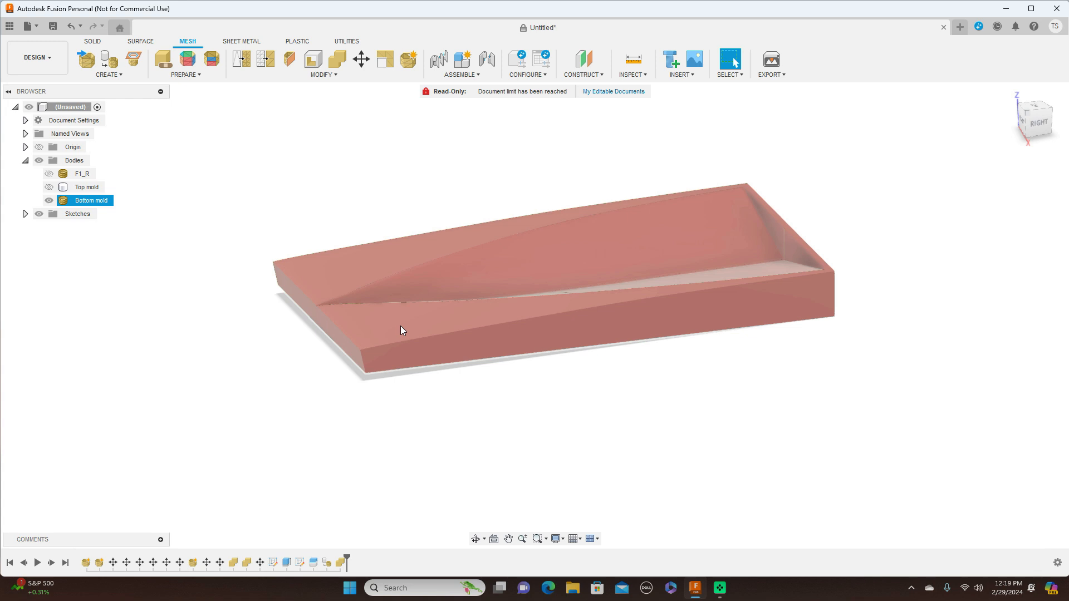
pyautogui.press('Escape')
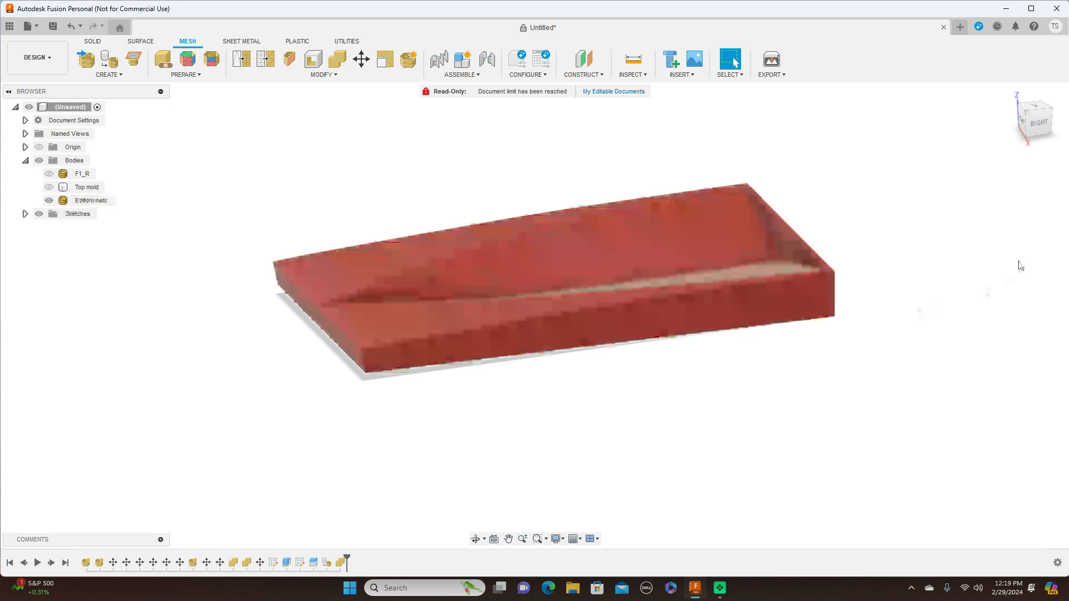
pyautogui.moveTo(1039, 111)
pyautogui.mouseDown()
pyautogui.moveTo(1039, 134)
pyautogui.moveTo(1016, 124)
pyautogui.moveTo(1032, 114)
pyautogui.moveTo(1047, 130)
pyautogui.moveTo(1033, 115)
pyautogui.moveTo(1042, 114)
pyautogui.mouseUp()
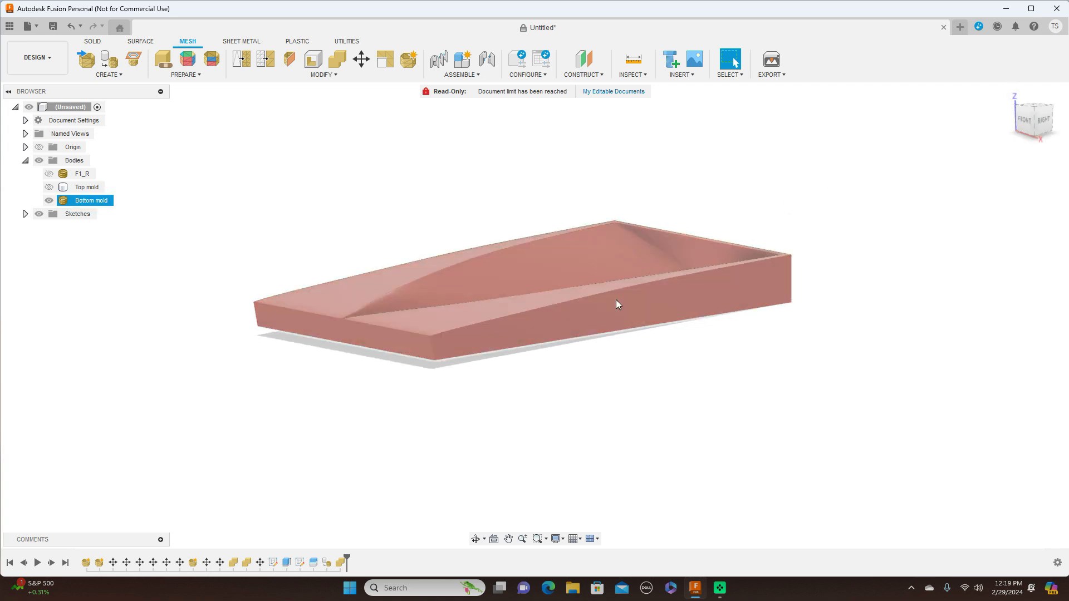
pyautogui.moveTo(1032, 114); pyautogui.dragTo(1041, 119)
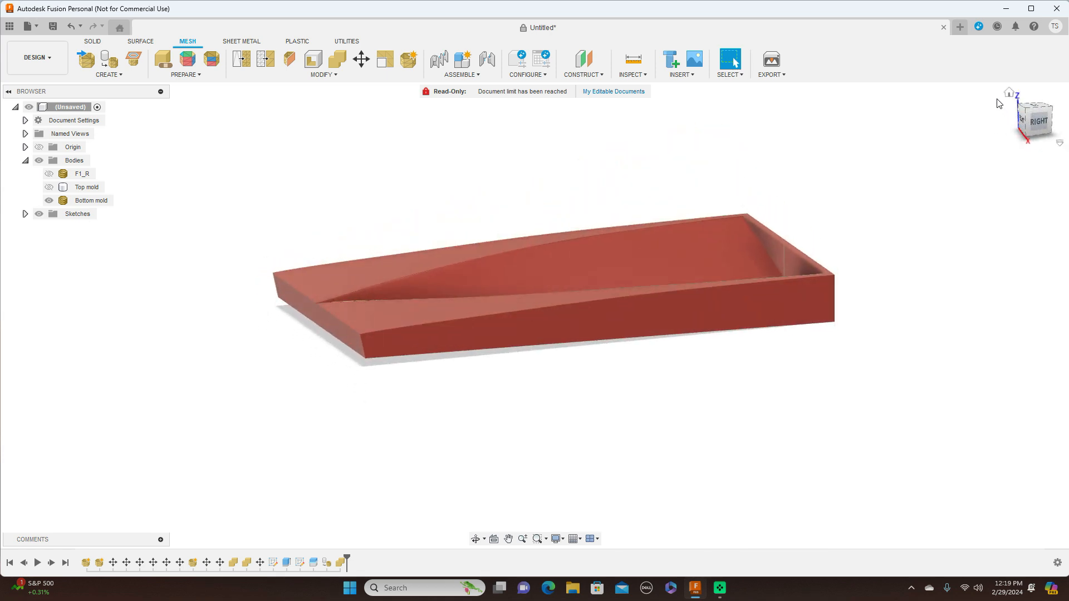
# Step: Hide the Bottom mold body, show the Top mold body and check its underside
pyautogui.click(55, 174)
pyautogui.click(49, 201)
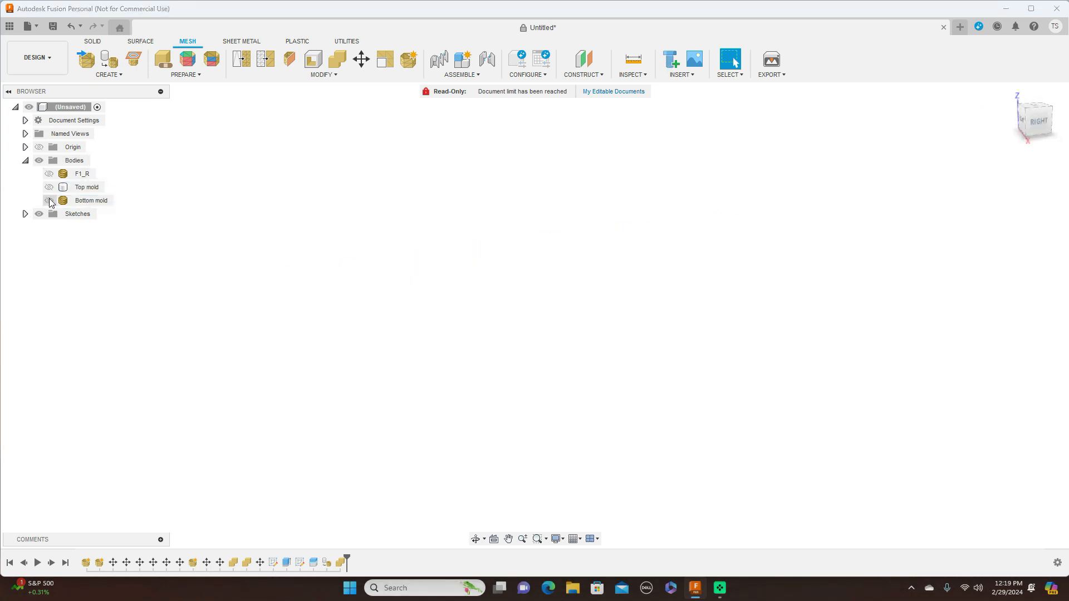
pyautogui.click(49, 188)
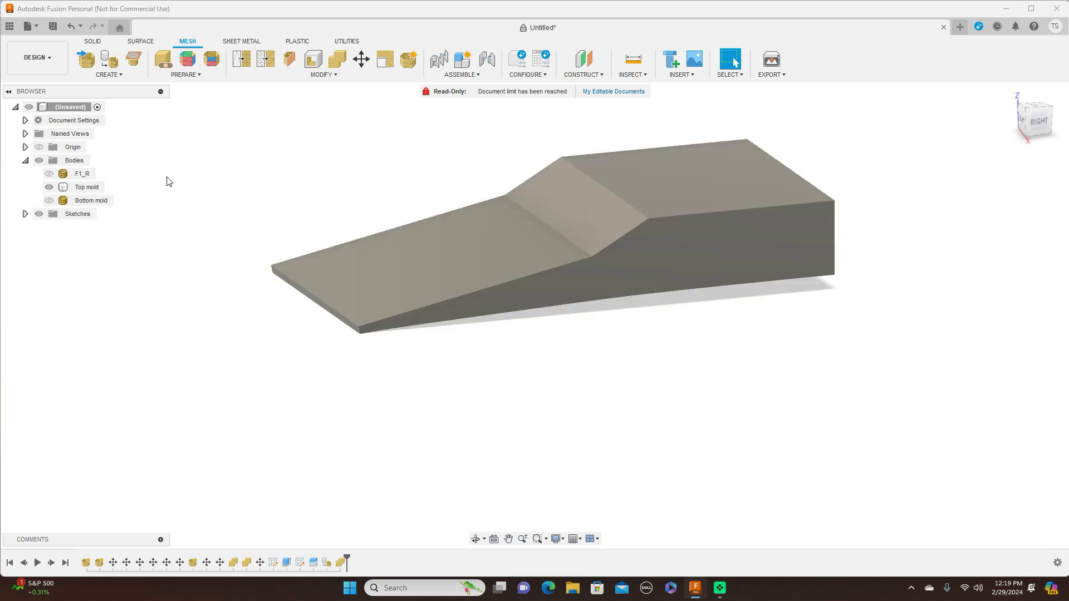
pyautogui.moveTo(1043, 113); pyautogui.dragTo(1043, 80)
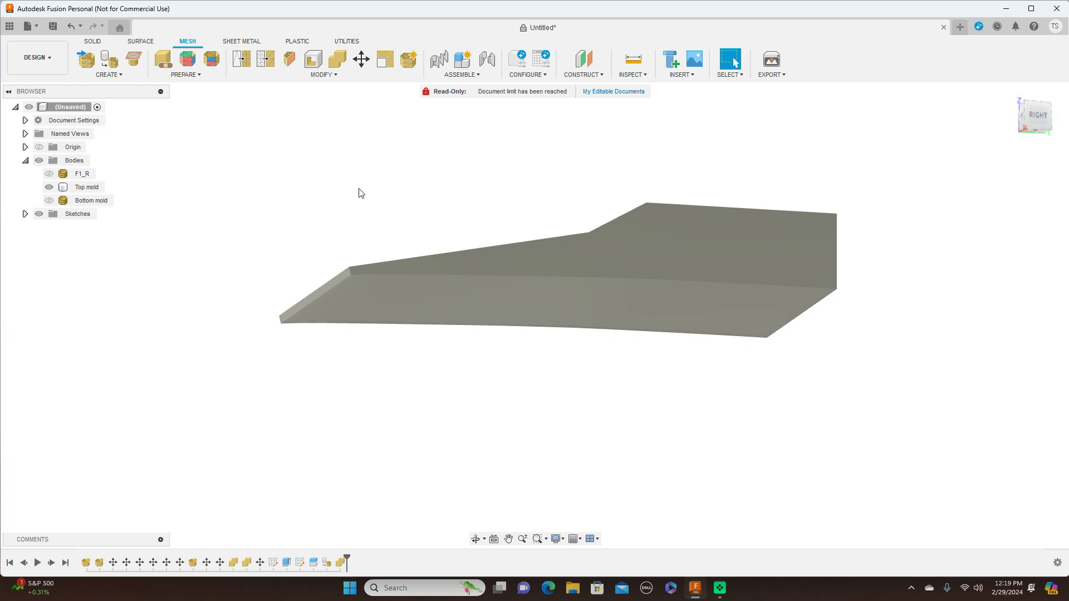
pyautogui.click(646, 254)
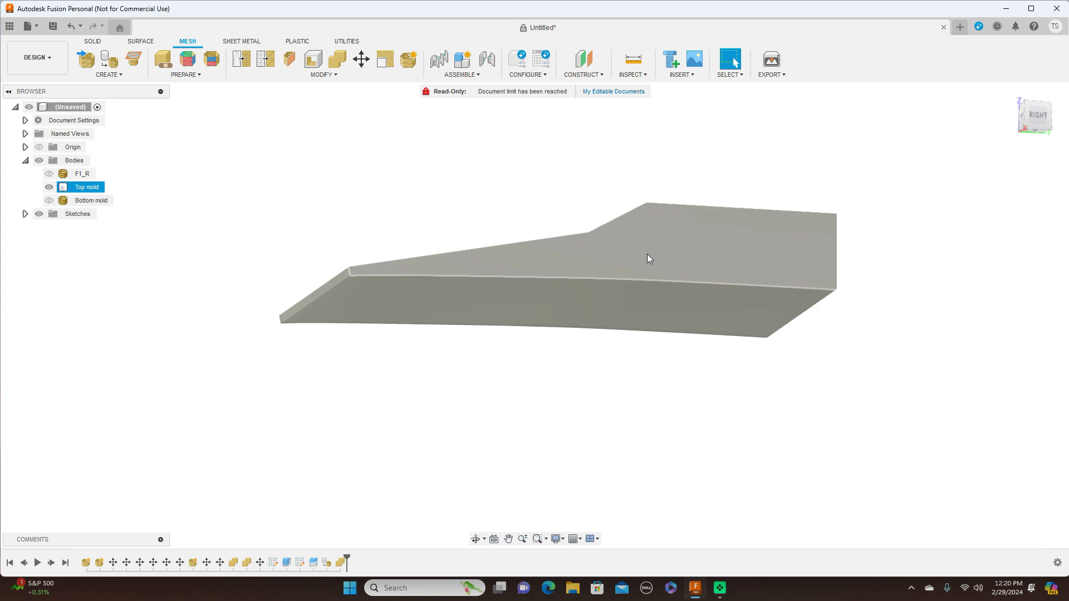
pyautogui.click(249, 175)
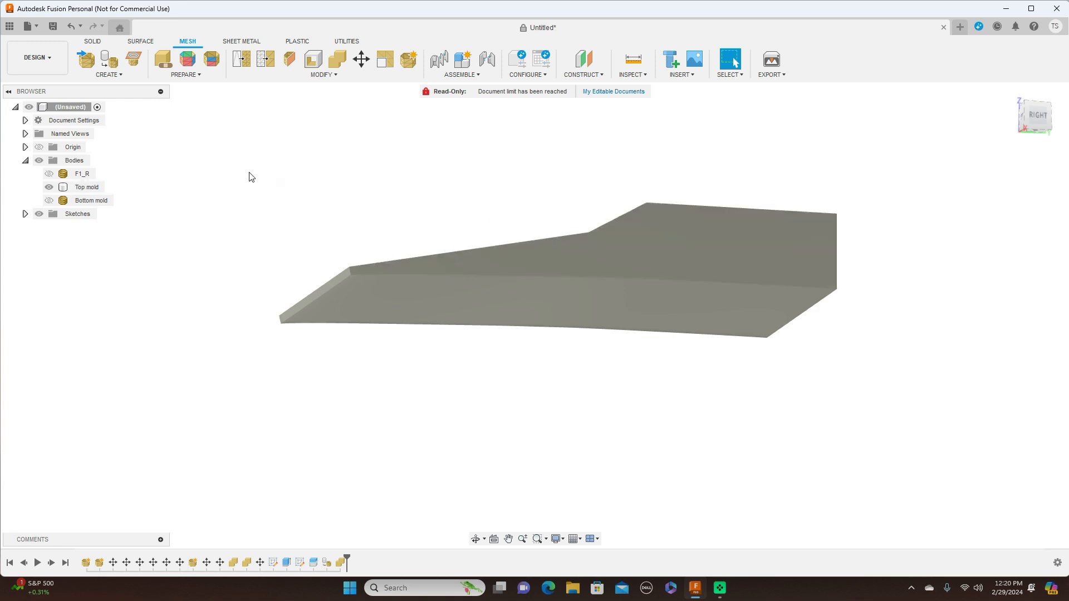
# Step: Tessellate the Top mold body into a mesh with Medium refinement and check the result by toggling its visibility
pyautogui.click(110, 60)
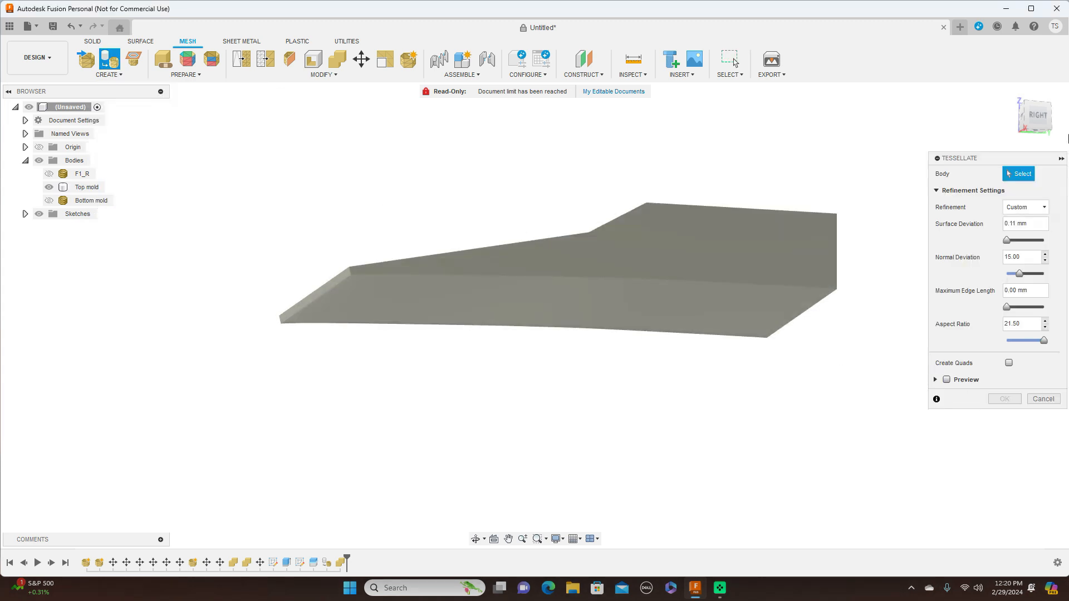
pyautogui.click(1042, 115)
pyautogui.click(763, 246)
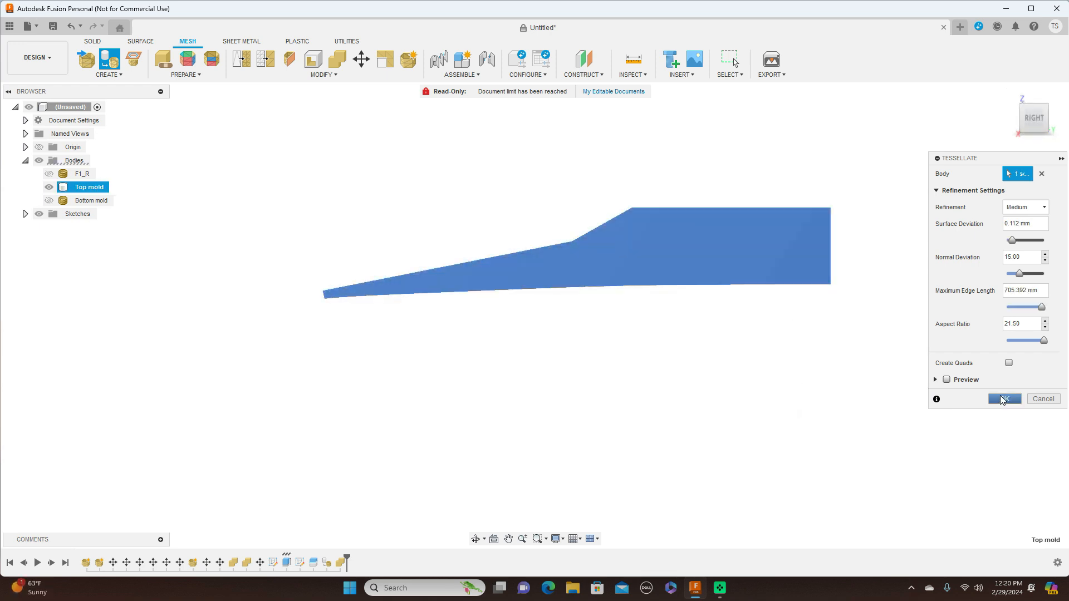
pyautogui.click(1002, 400)
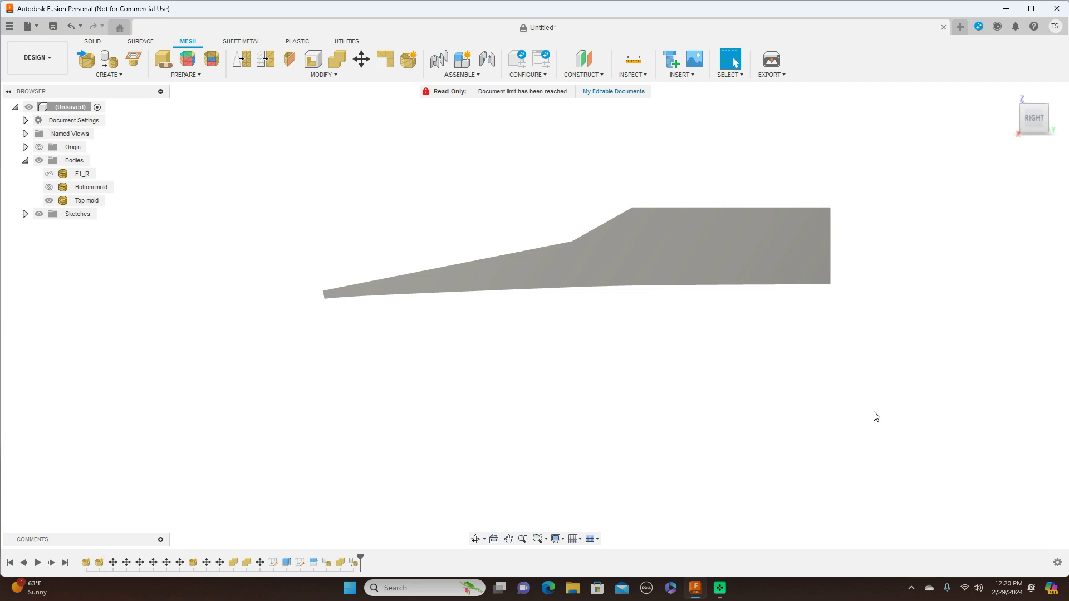
pyautogui.click(659, 254)
pyautogui.click(49, 201)
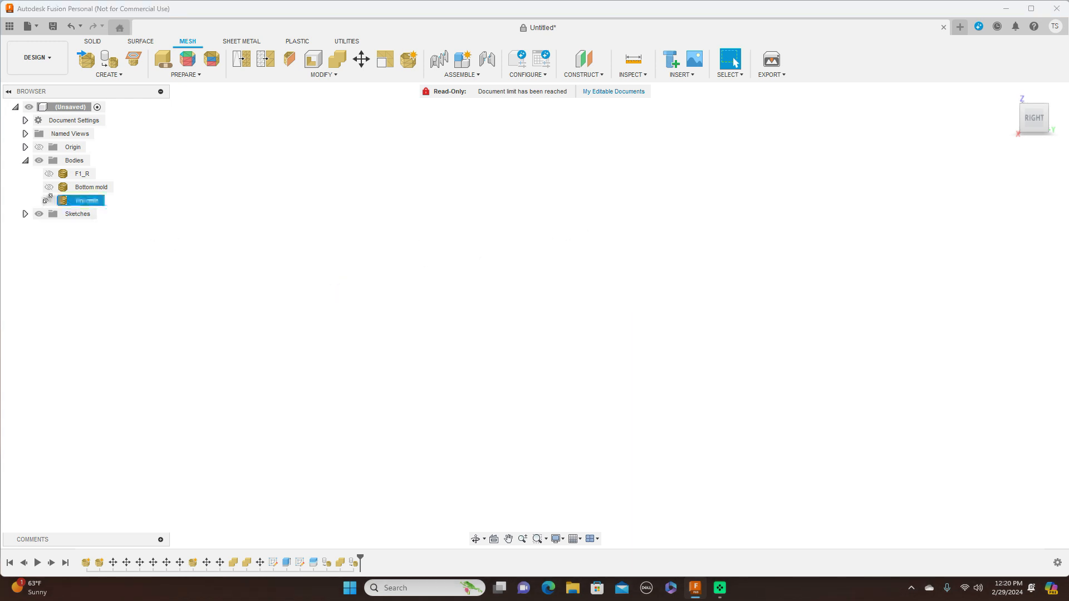
pyautogui.click(49, 200)
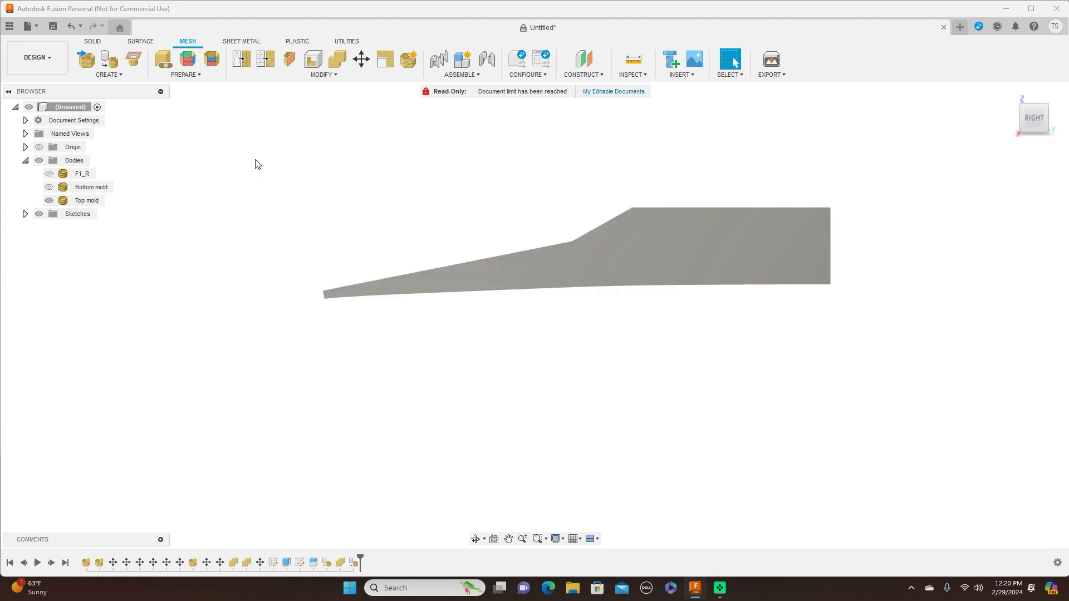
# Step: Apply the Paint - Enamel Glossy (Yellow) appearance to the Top mold body
pyautogui.rightClick(649, 230)
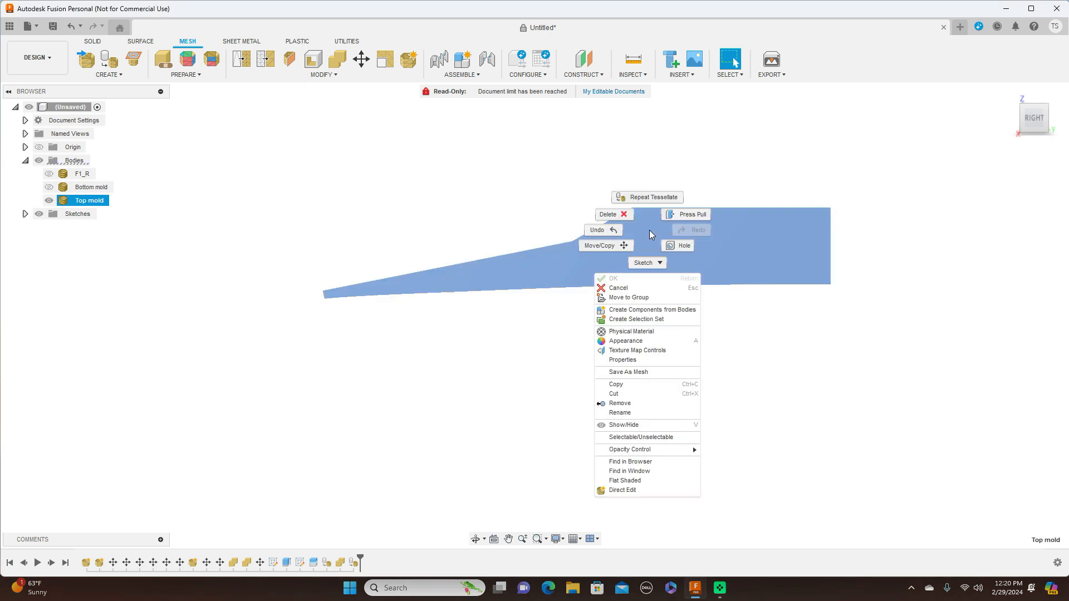
pyautogui.click(657, 341)
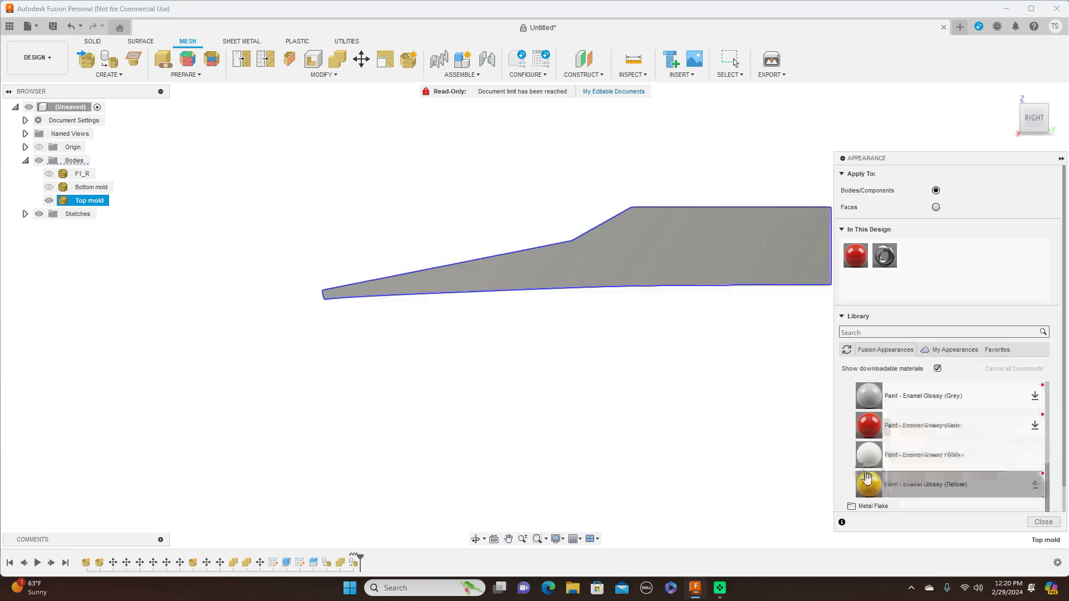
pyautogui.moveTo(869, 484); pyautogui.dragTo(695, 263)
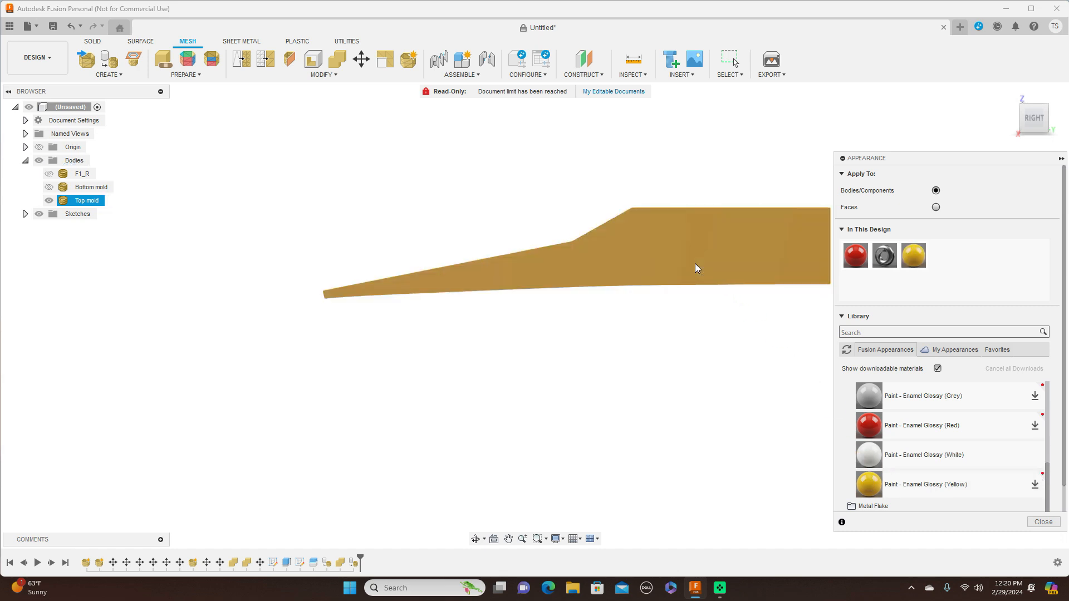
pyautogui.click(1043, 522)
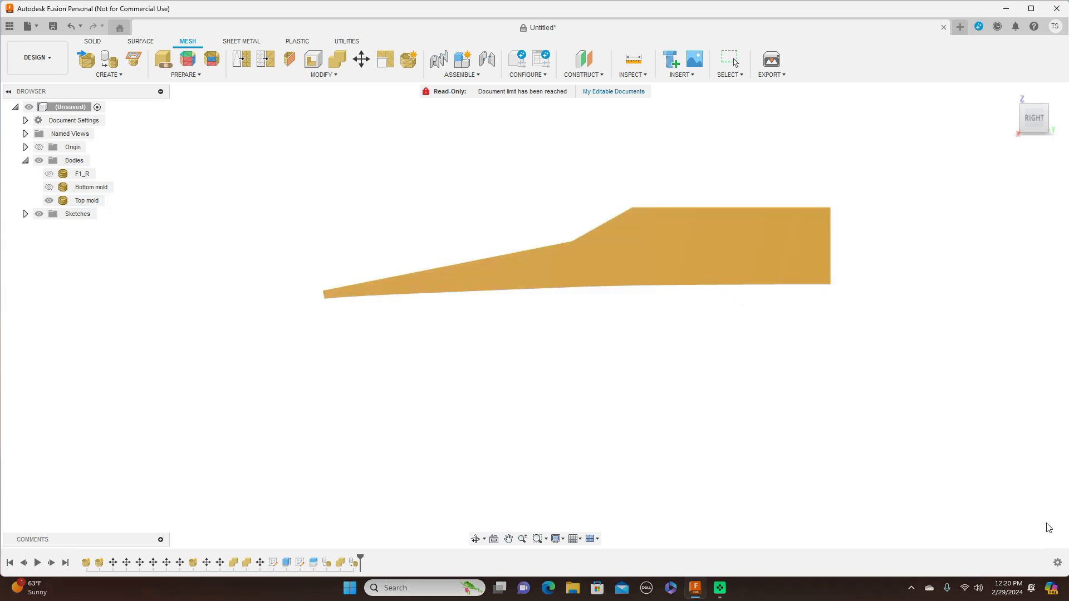
# Step: Show the F1_R body and cut it out of the Top mold mesh with Combine, keeping the tool body
pyautogui.moveTo(1035, 124)
pyautogui.mouseDown()
pyautogui.moveTo(1030, 96)
pyautogui.moveTo(1032, 112)
pyautogui.mouseUp()
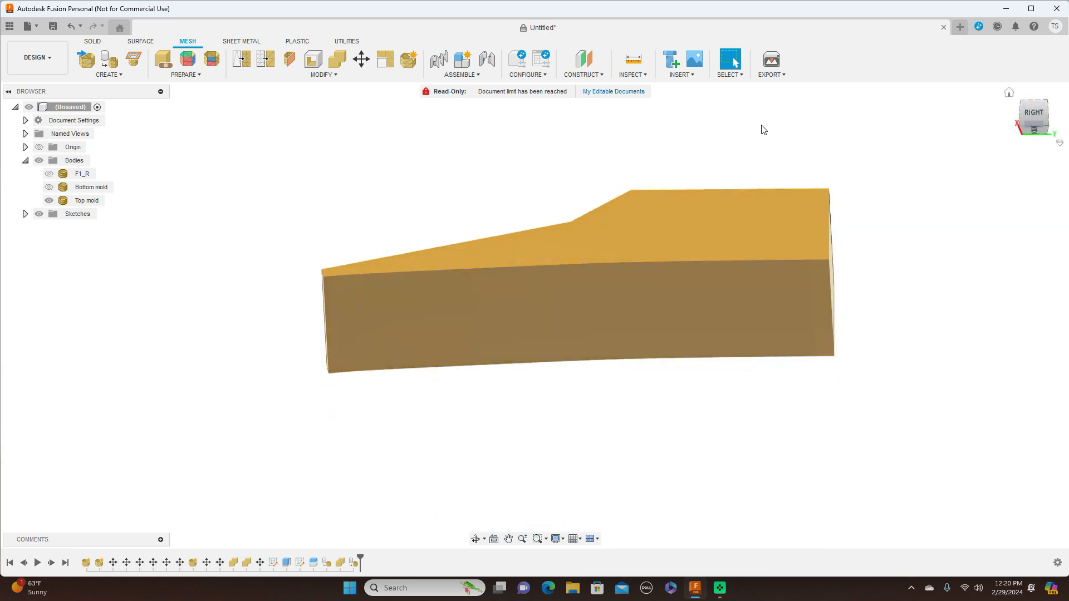
pyautogui.click(49, 174)
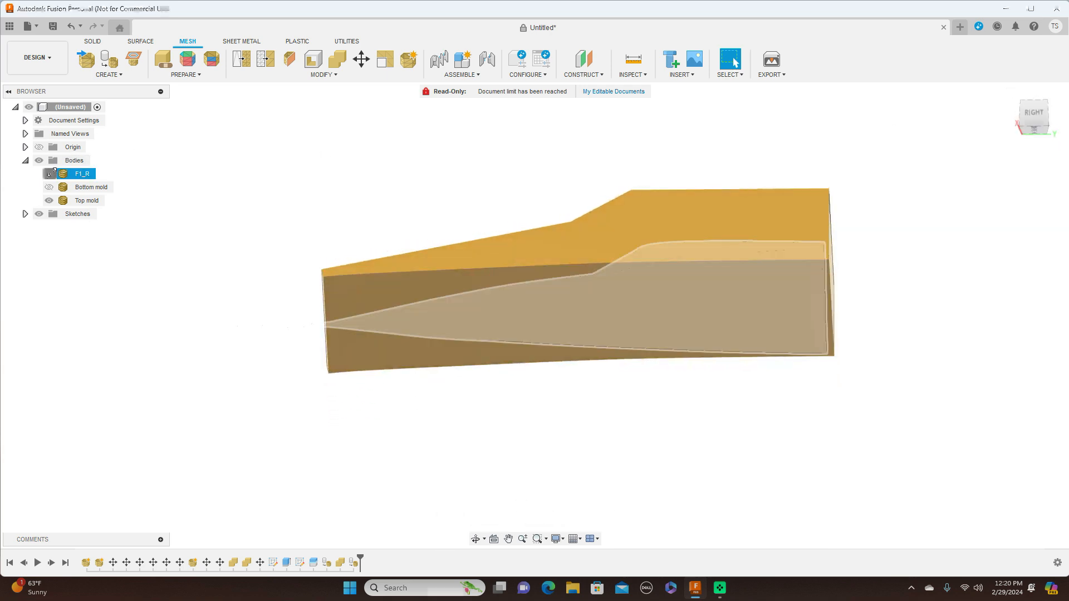
pyautogui.click(1029, 116)
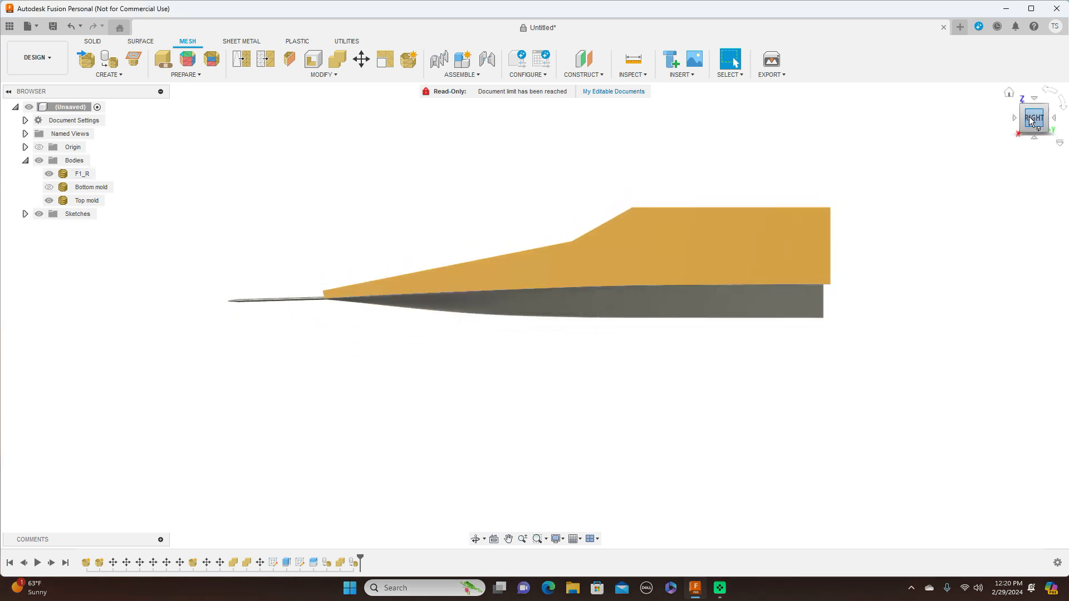
pyautogui.click(339, 62)
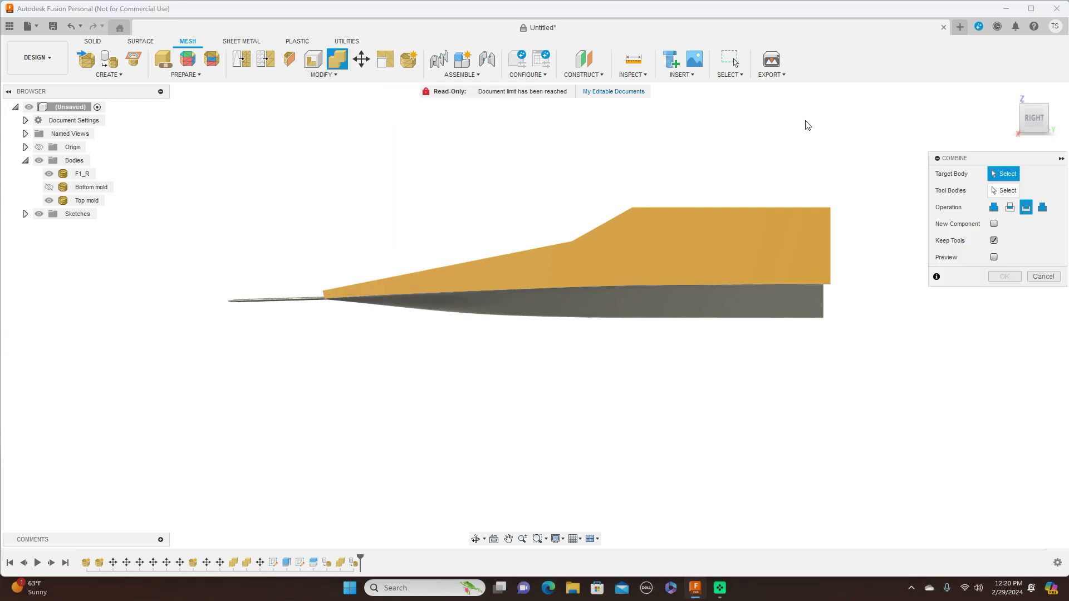
pyautogui.click(685, 229)
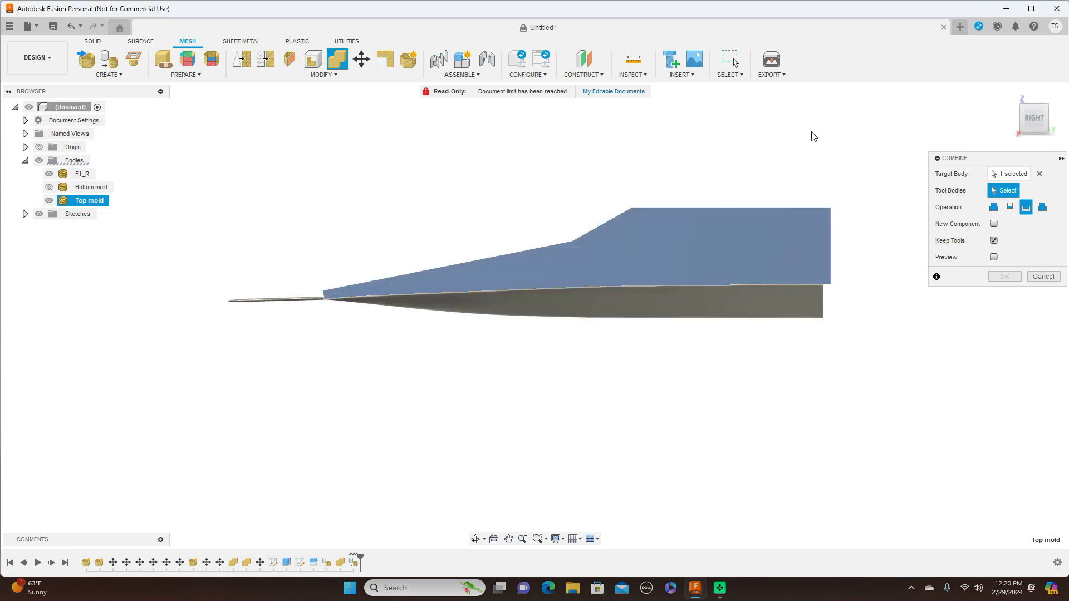
pyautogui.click(787, 302)
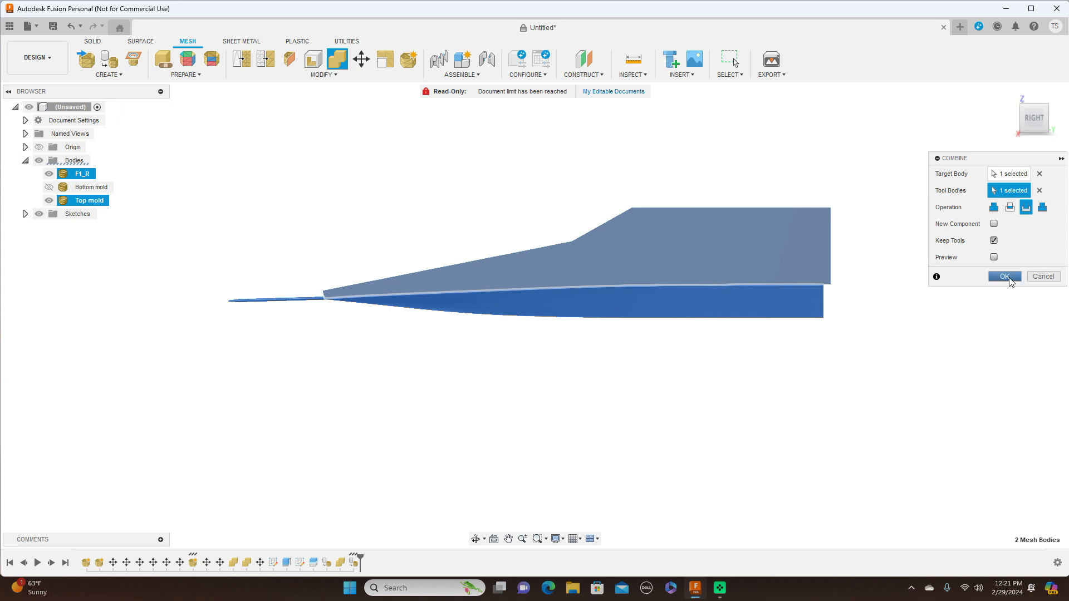
pyautogui.click(1009, 278)
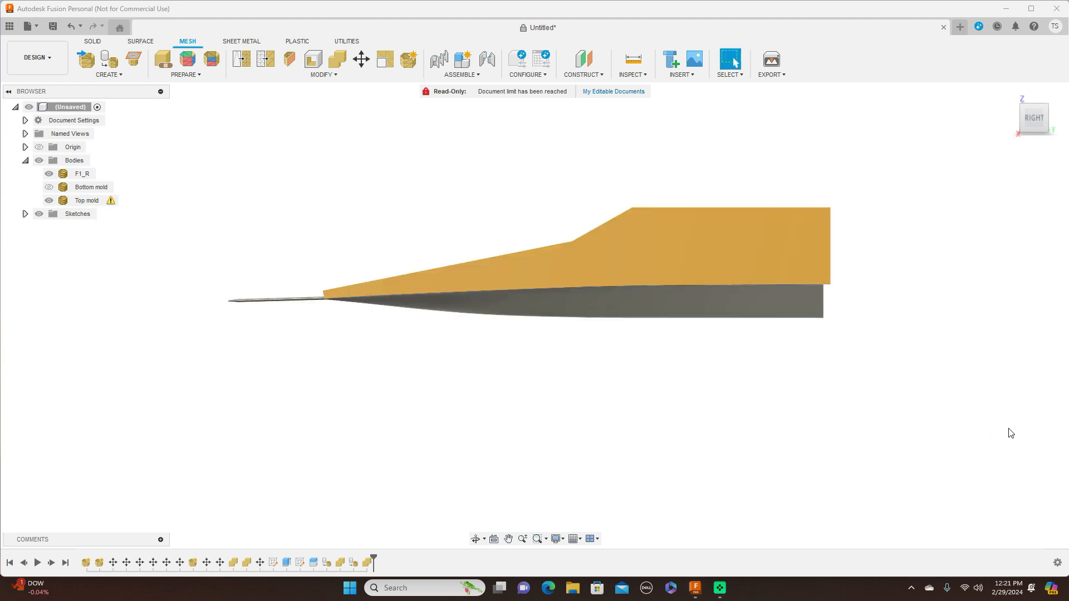
# Step: Hide the F1_R body and inspect the cavity cut into the underside of the Top mold
pyautogui.moveTo(1037, 107)
pyautogui.mouseDown()
pyautogui.moveTo(1034, 130)
pyautogui.moveTo(1033, 87)
pyautogui.moveTo(957, 152)
pyautogui.mouseUp()
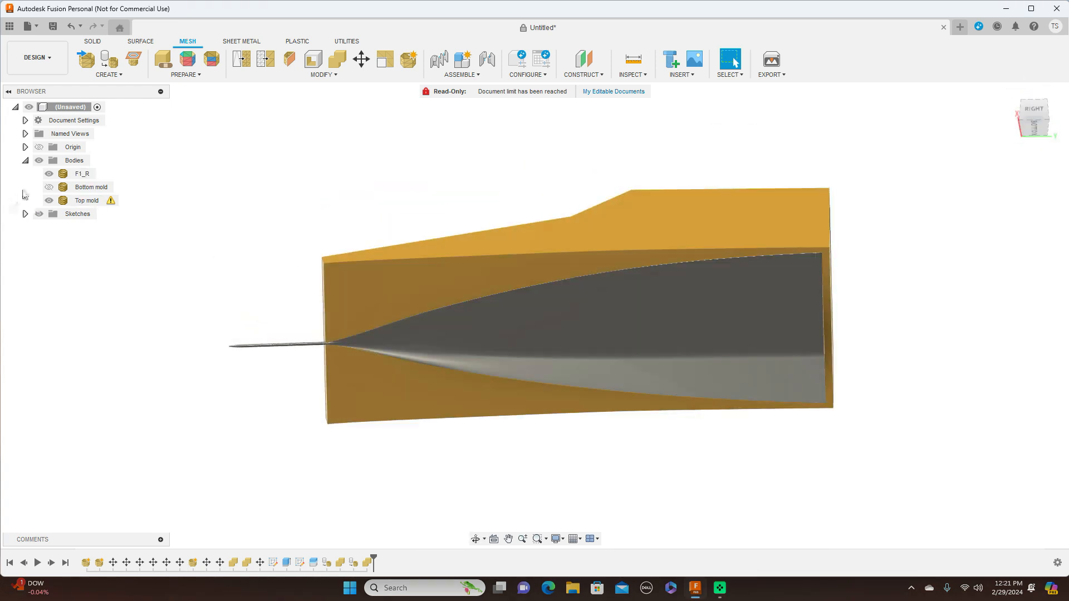
pyautogui.click(48, 174)
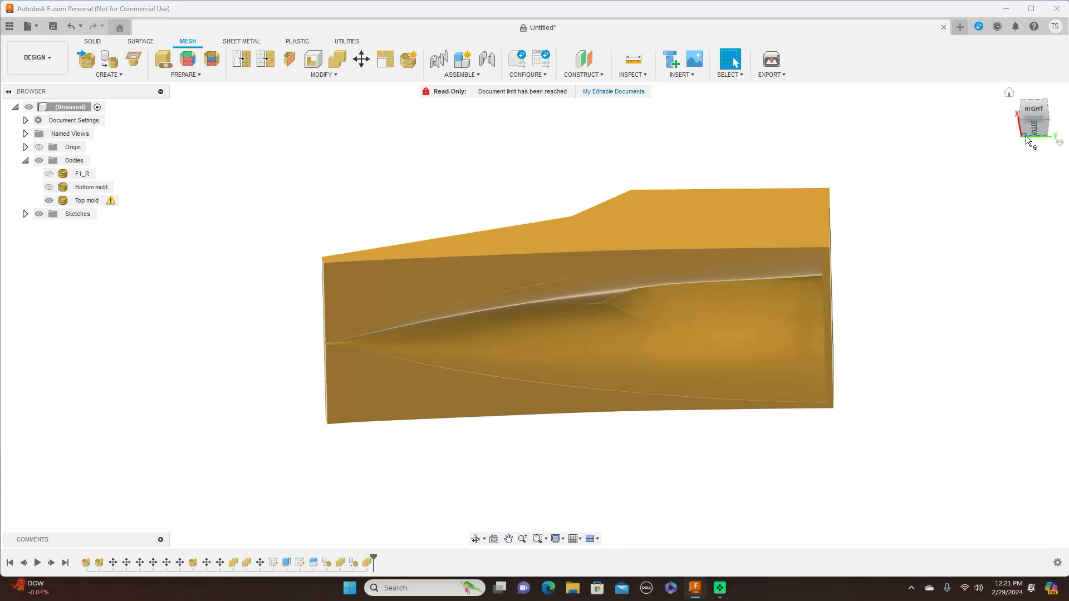
pyautogui.moveTo(1034, 131)
pyautogui.mouseDown()
pyautogui.moveTo(1032, 83)
pyautogui.moveTo(964, 86)
pyautogui.moveTo(969, 40)
pyautogui.moveTo(918, 44)
pyautogui.moveTo(918, 131)
pyautogui.moveTo(921, 68)
pyautogui.moveTo(935, 54)
pyautogui.moveTo(935, 109)
pyautogui.moveTo(919, 138)
pyautogui.mouseUp()
# Step: Show the Bottom mold and F1_R bodies together with the Top mold and view the assembly from the right side
pyautogui.click(64, 188)
pyautogui.press('v')
pyautogui.click(65, 176)
pyautogui.press('v')
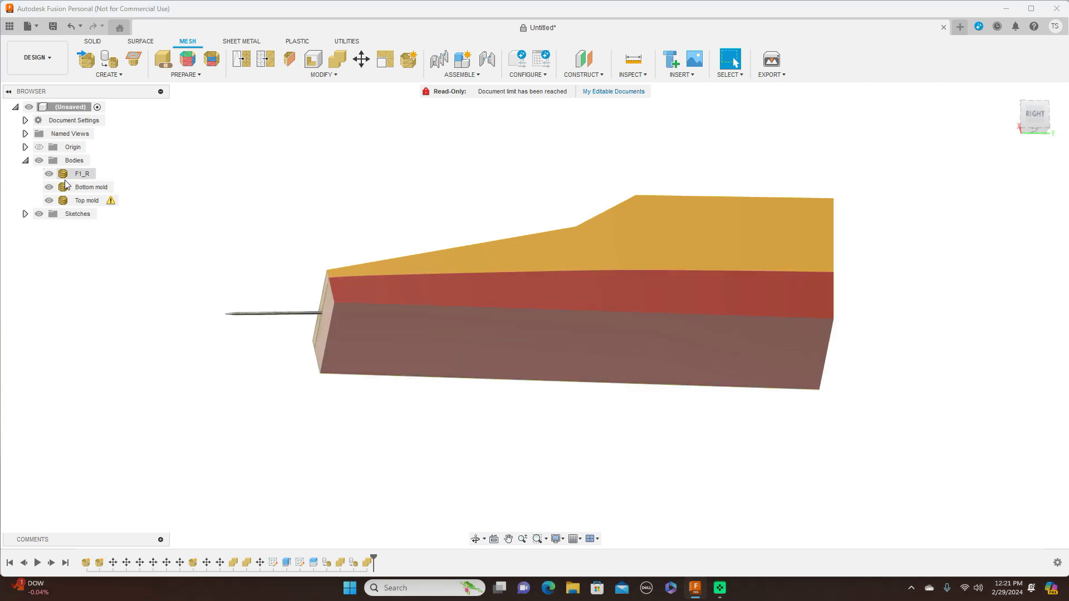
pyautogui.click(1040, 114)
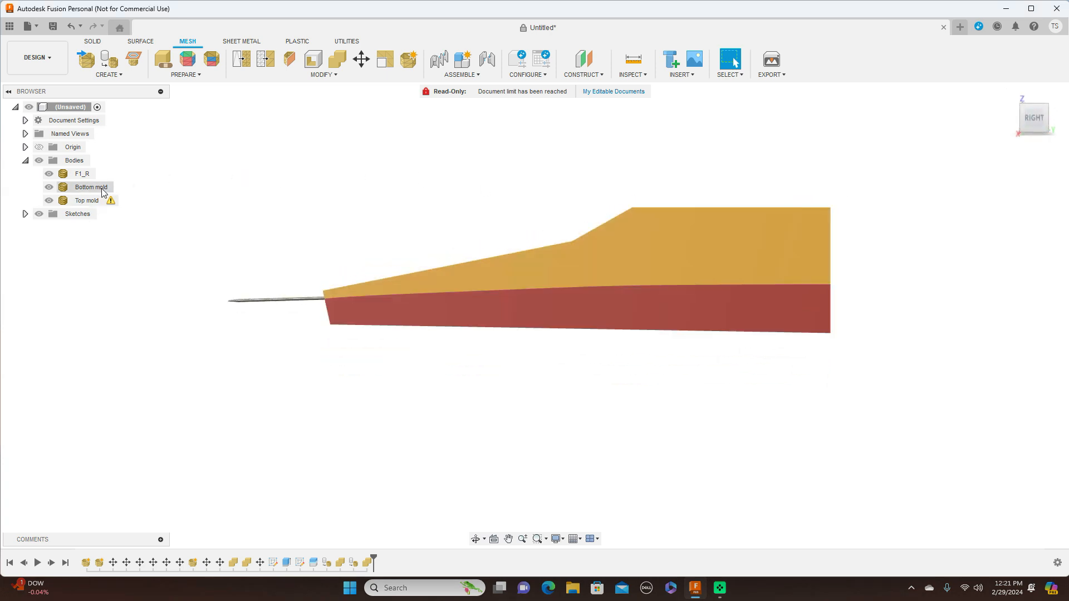
# Step: Hide the Top mold, examine the fuselage seated in the Bottom mold, and hide the Bottom mold to isolate F1_R
pyautogui.click(88, 201)
pyautogui.press('v')
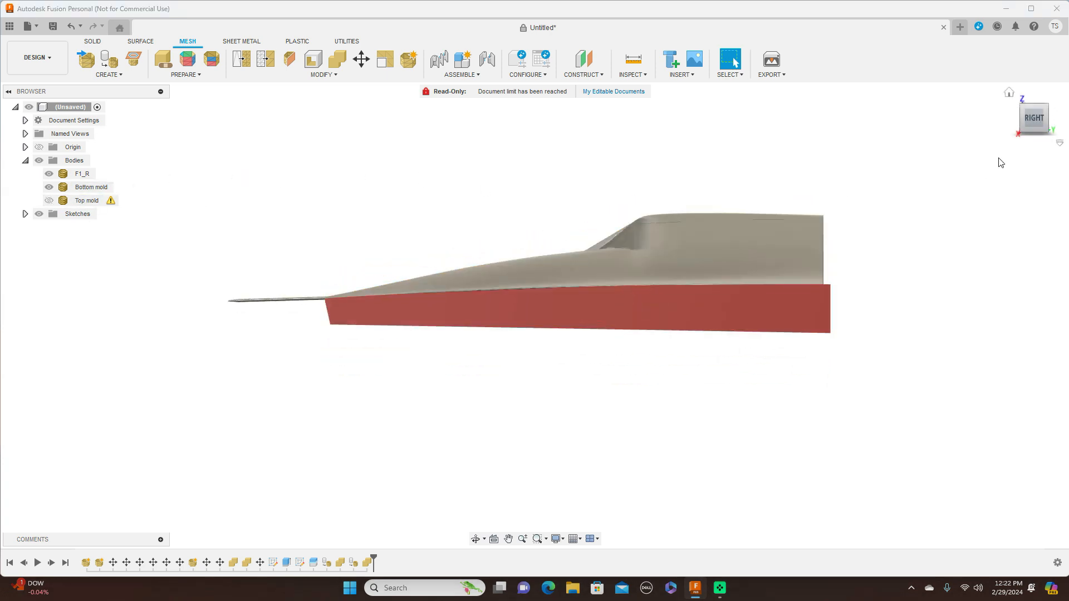
pyautogui.moveTo(1036, 117); pyautogui.dragTo(1045, 154)
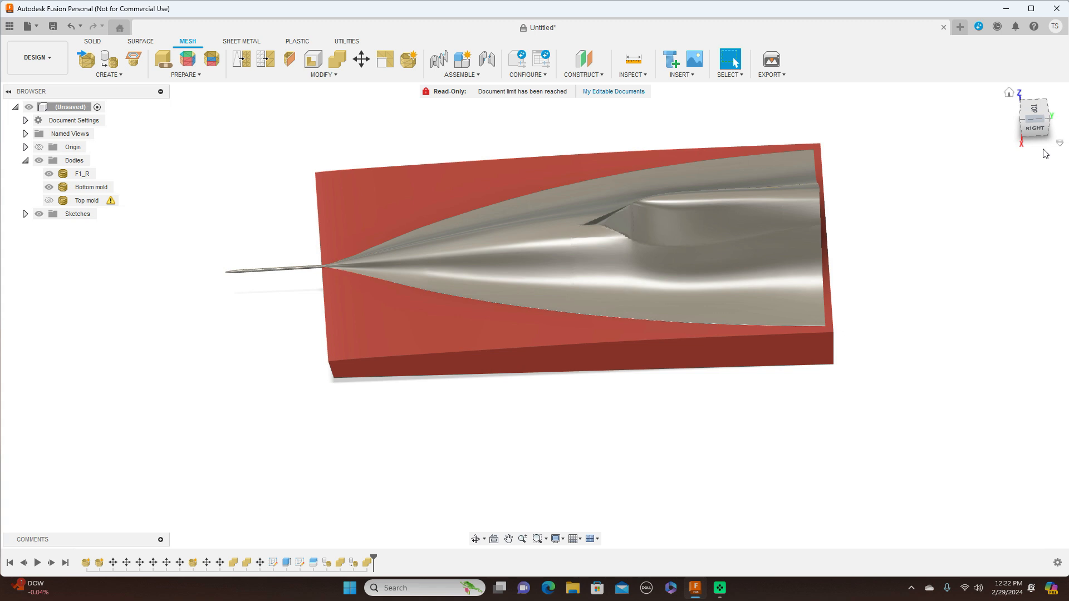
pyautogui.click(466, 335)
pyautogui.click(188, 198)
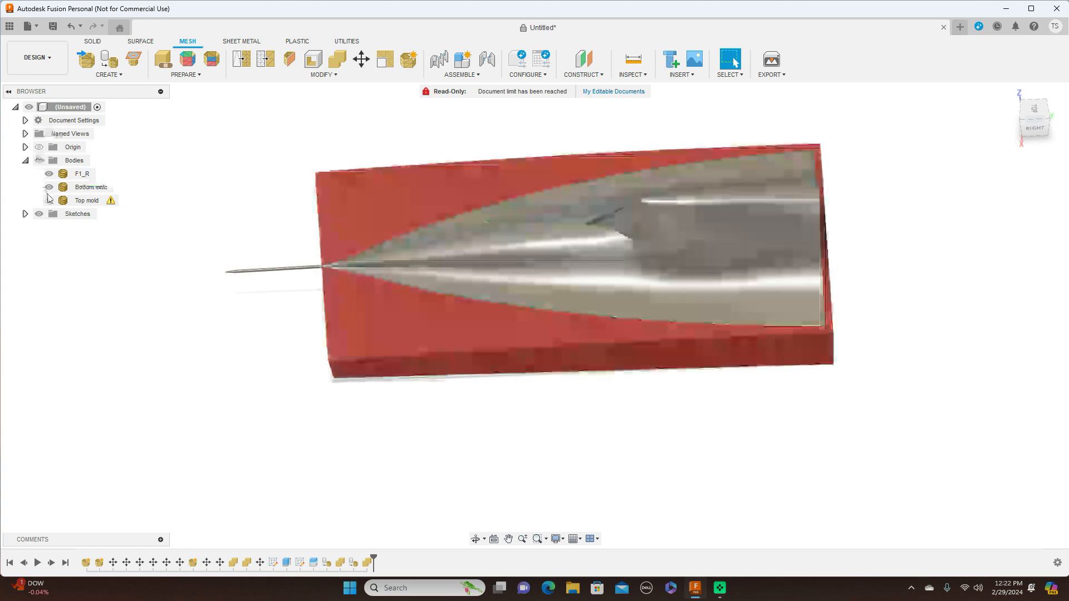
pyautogui.click(49, 187)
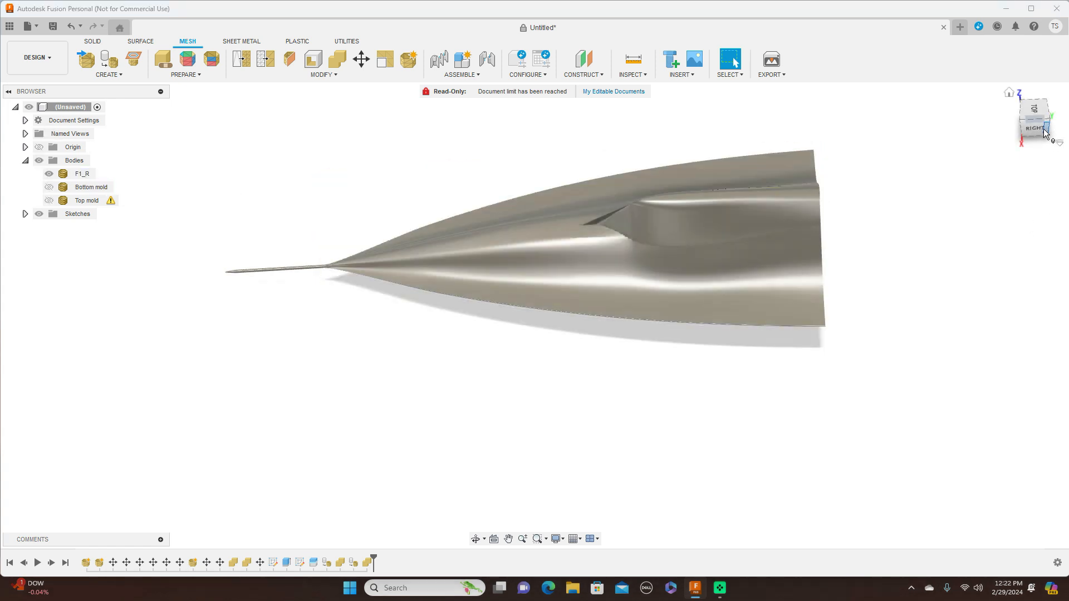
# Step: Insert the F2_L mesh file from the USB drive into the design
pyautogui.click(1044, 134)
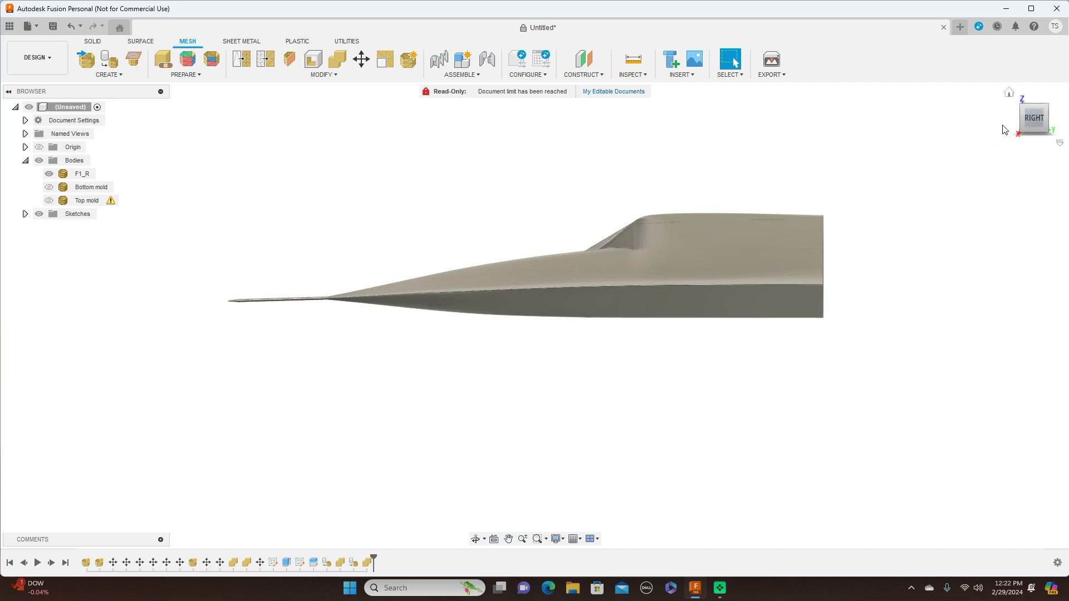
pyautogui.moveTo(969, 160); pyautogui.dragTo(866, 155, button='middle')
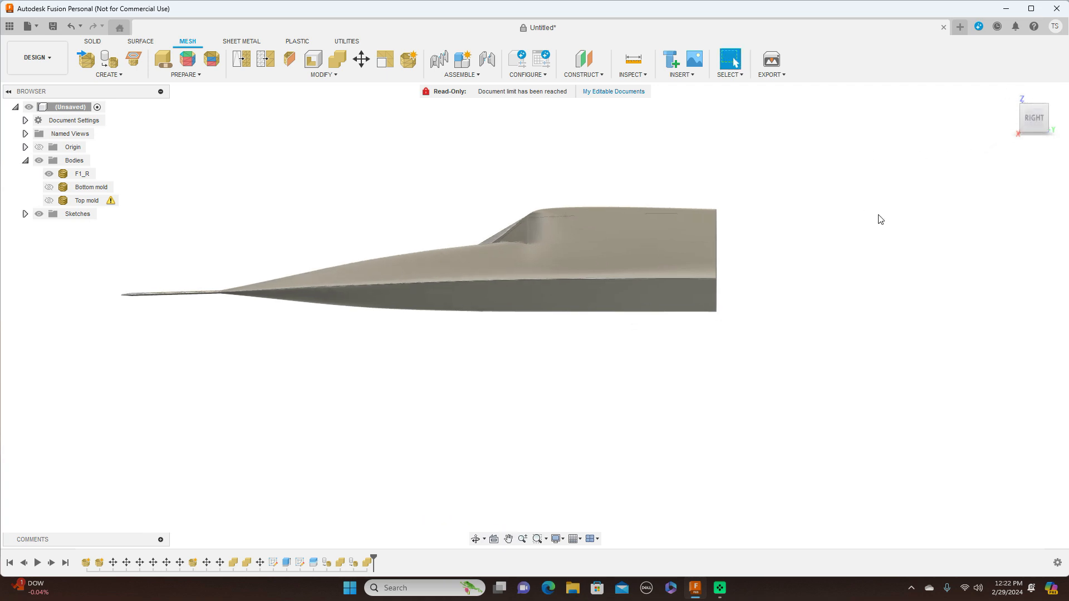
pyautogui.scroll(-1, 880, 218)
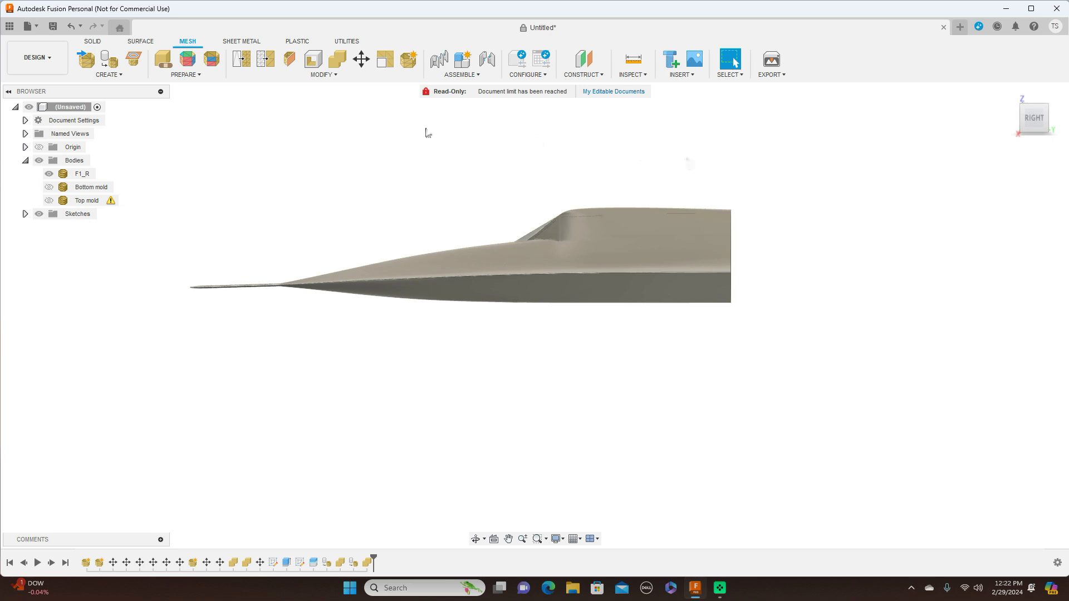
pyautogui.click(95, 42)
pyautogui.scroll(2, 844, 169)
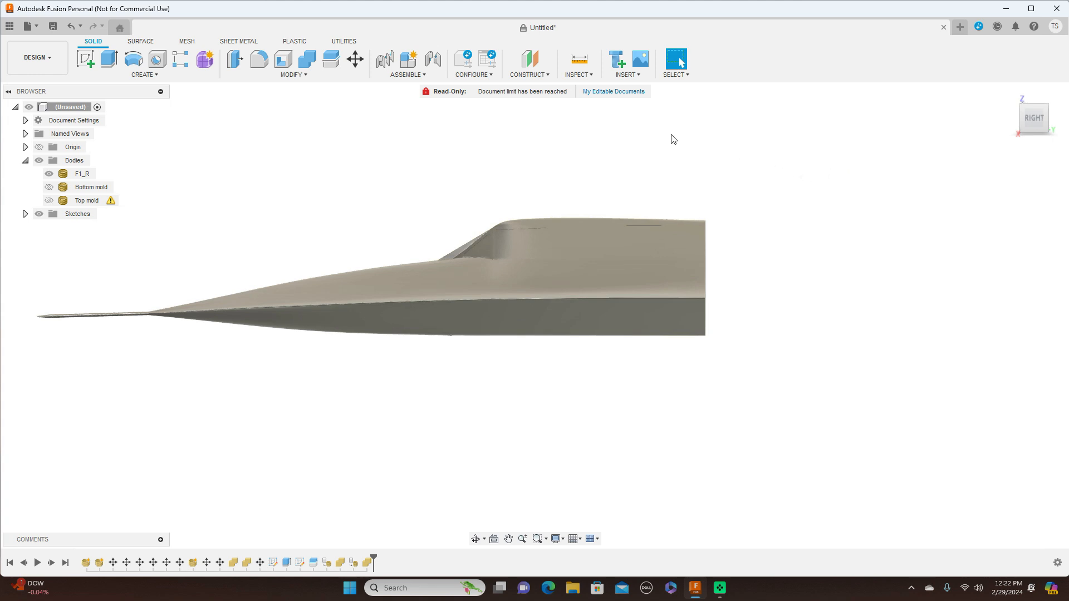
pyautogui.click(640, 77)
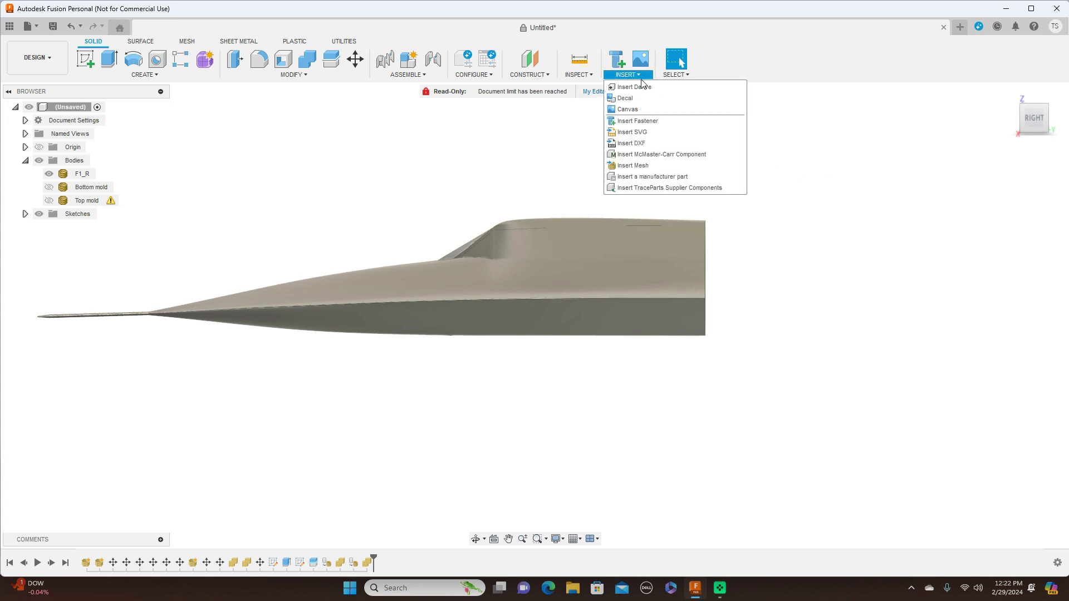
pyautogui.click(640, 167)
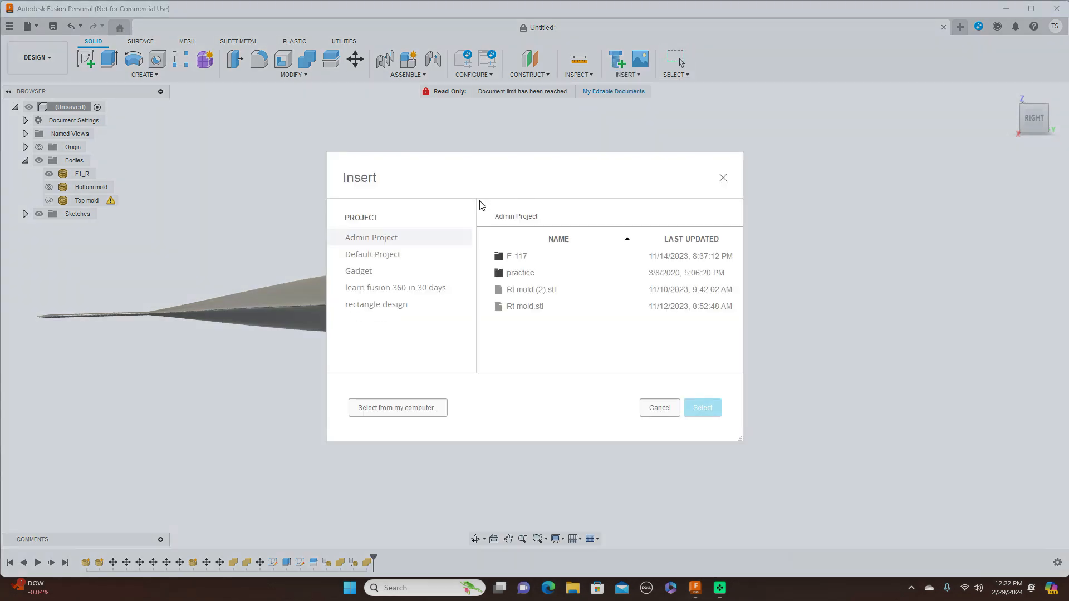
pyautogui.click(426, 410)
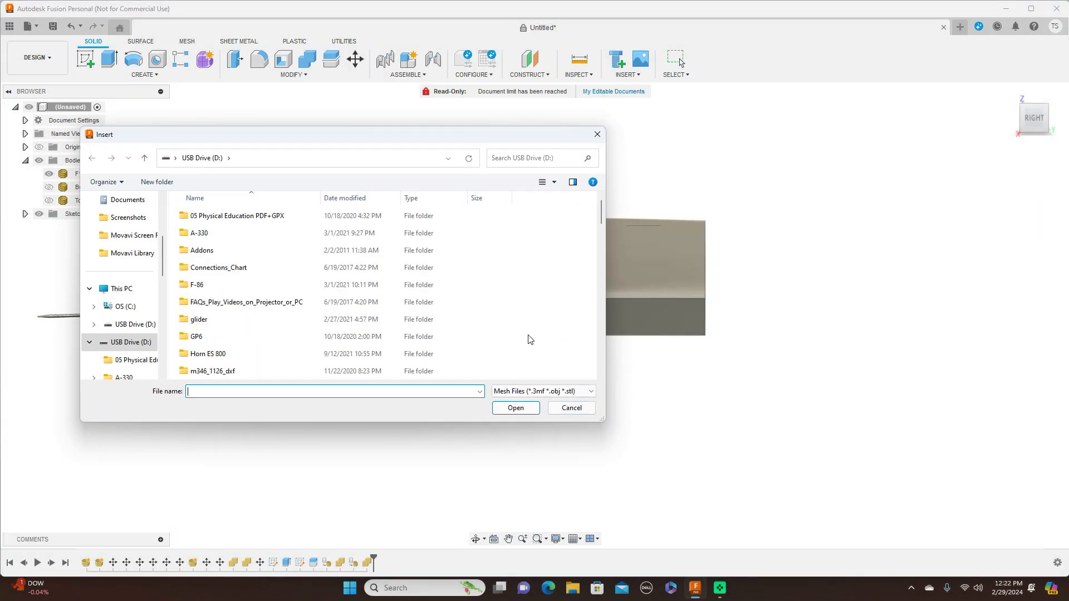
pyautogui.scroll(-3, 528, 283)
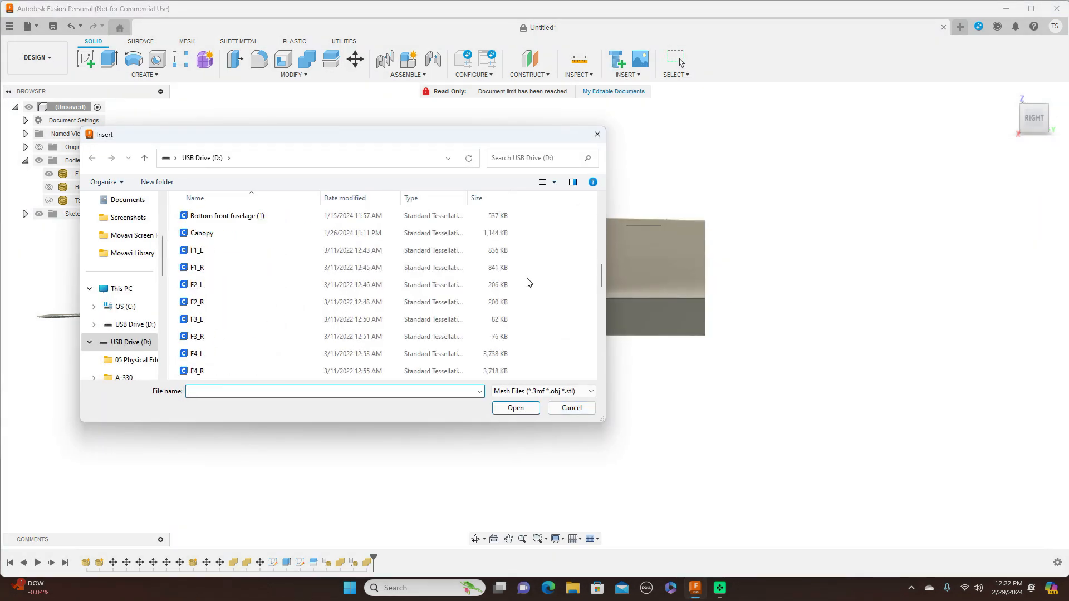
pyautogui.click(213, 286)
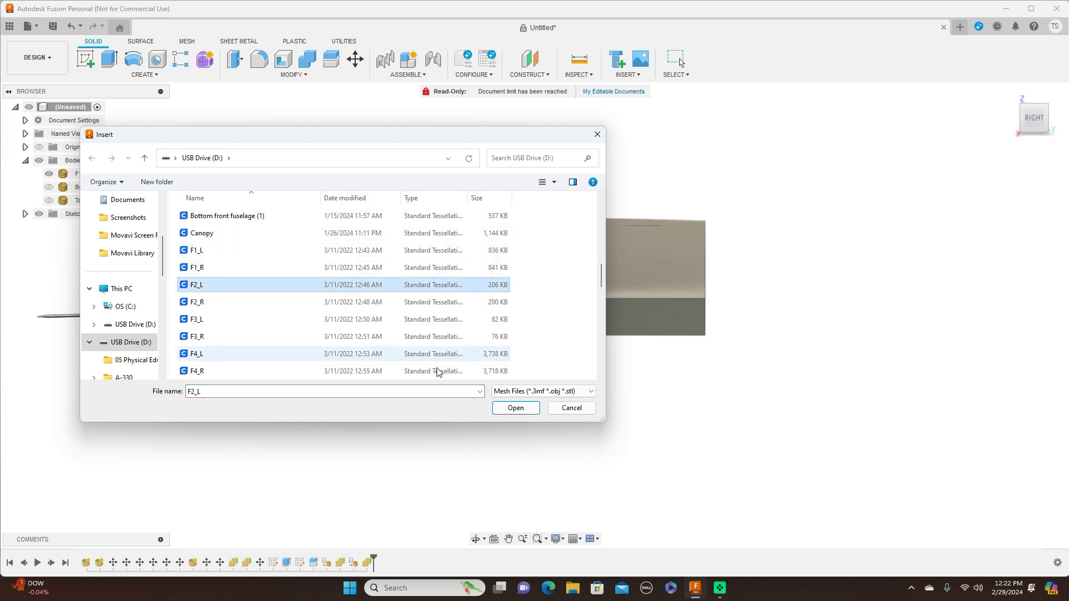
pyautogui.click(516, 408)
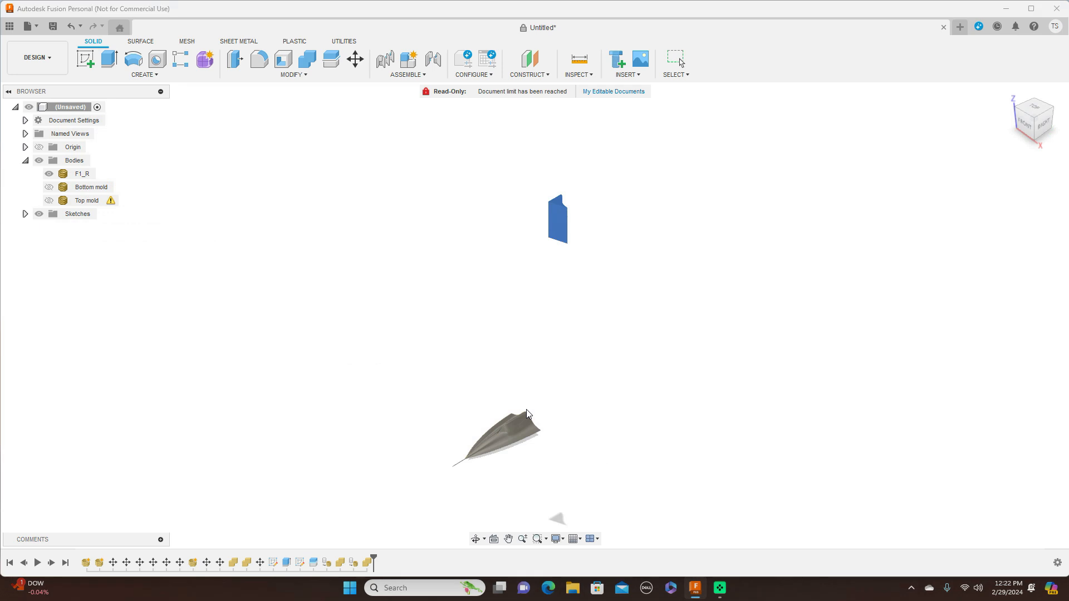
# Step: In the right side view, rotate the F2_L mesh a quarter turn to lie lengthwise and move it down level behind F1_R
pyautogui.click(1044, 125)
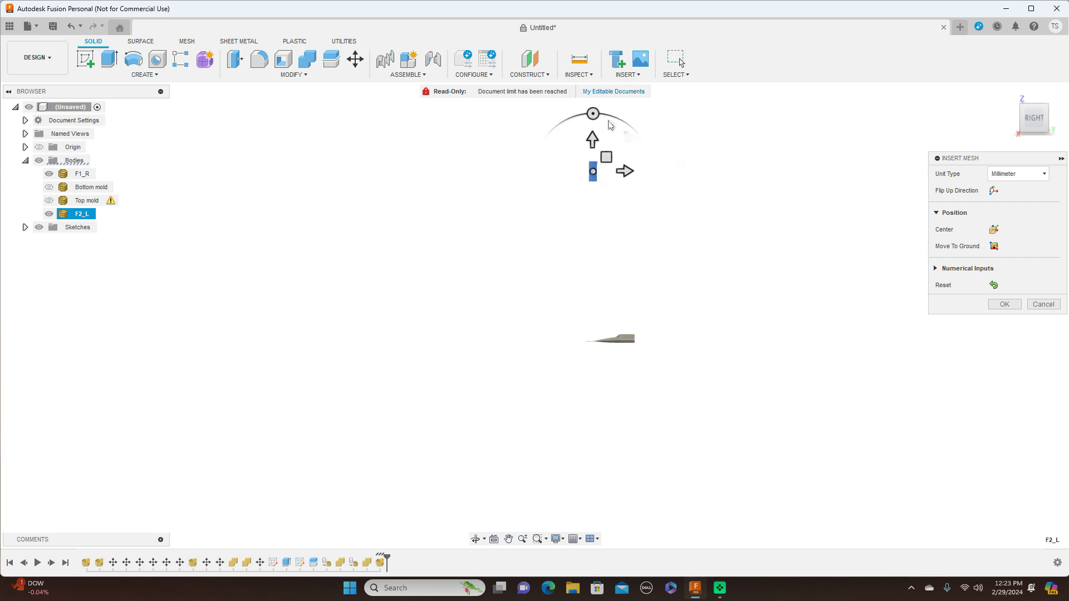
pyautogui.moveTo(593, 111); pyautogui.dragTo(648, 352)
pyautogui.scroll(2, 818, 231)
pyautogui.scroll(4, 685, 303)
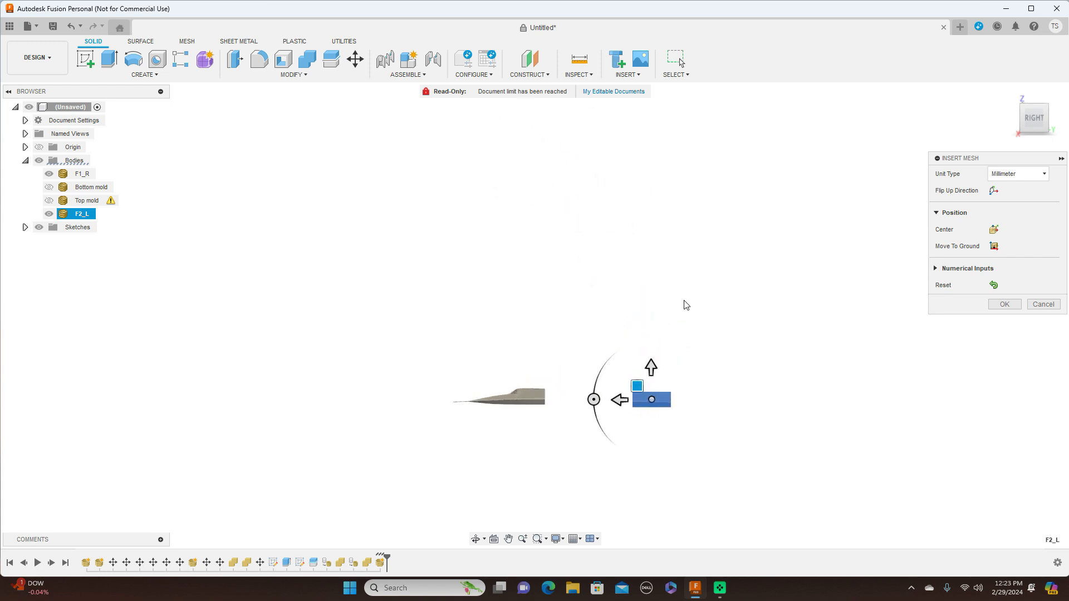
pyautogui.moveTo(761, 345); pyautogui.dragTo(723, 200, button='middle')
pyautogui.scroll(2, 718, 189)
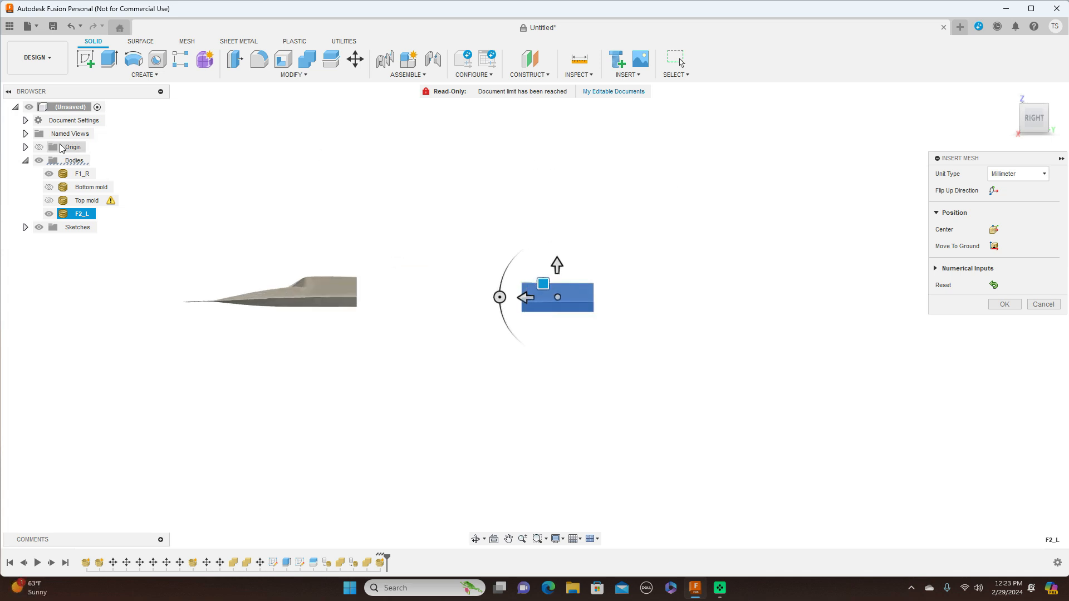
# Step: Show the origin and slide the F2_L mesh forward to just behind the rear end of F1_R, matching its height
pyautogui.click(40, 148)
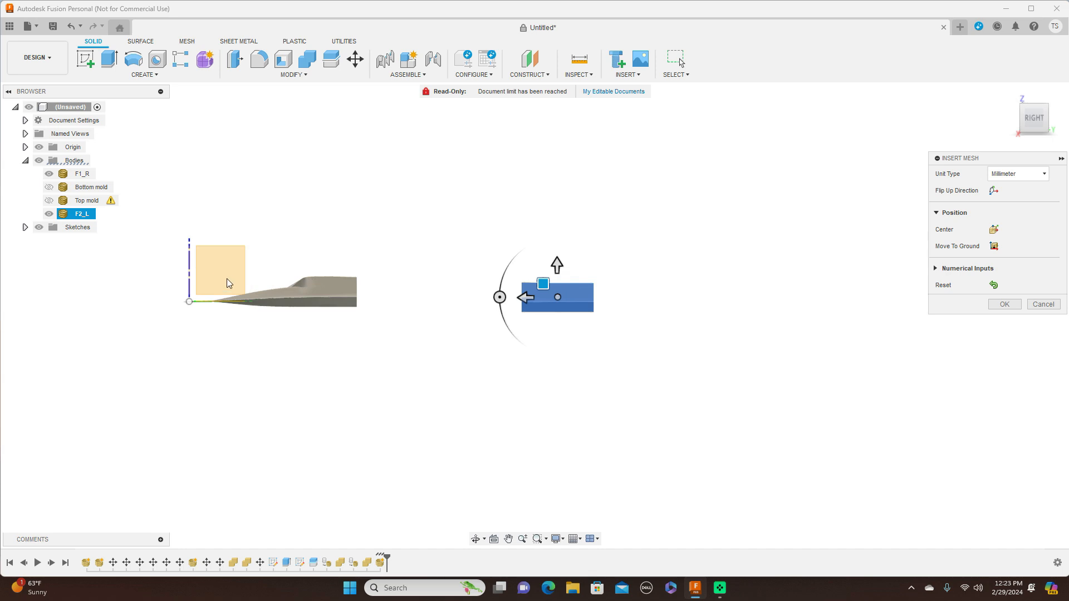
pyautogui.scroll(3, 309, 277)
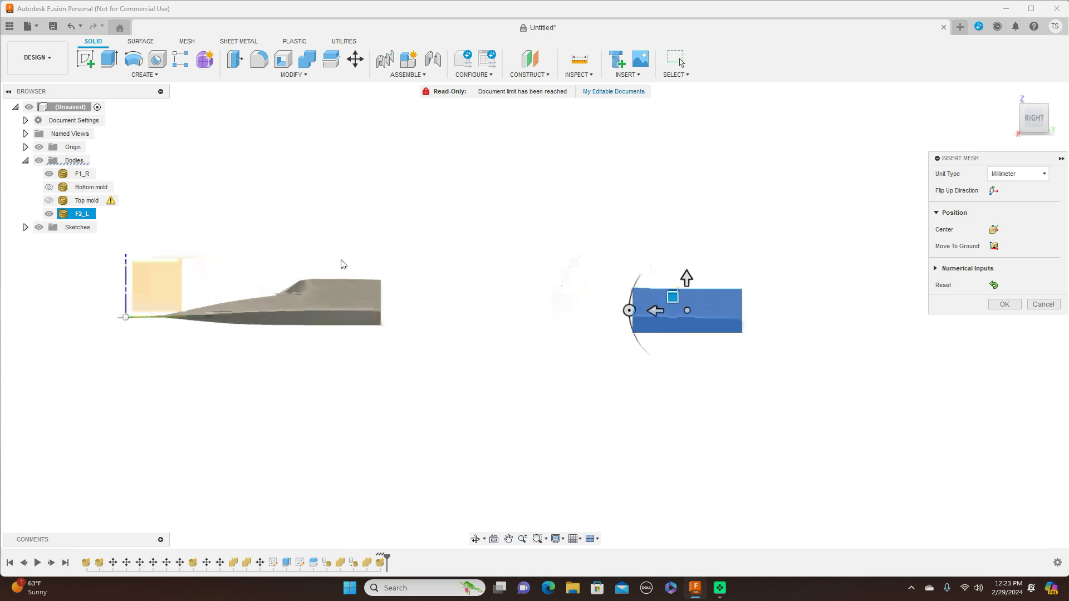
pyautogui.moveTo(507, 229); pyautogui.dragTo(577, 191, button='middle')
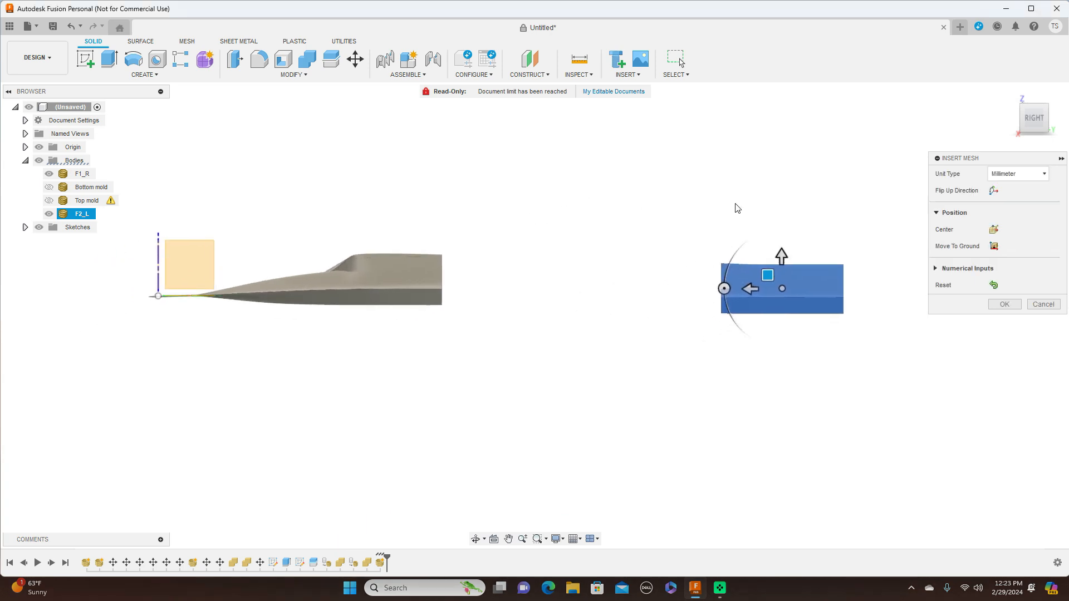
pyautogui.moveTo(767, 274); pyautogui.dragTo(490, 266)
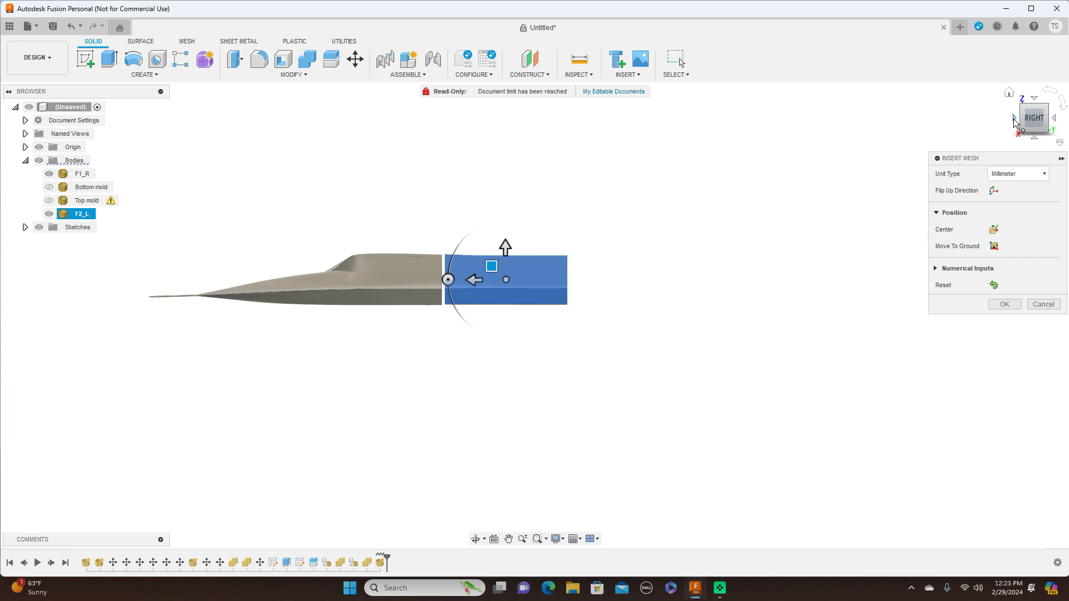
# Step: In the front view, move F2_L sideways so its flat inner face sits on the F1_R centerline
pyautogui.click(1014, 120)
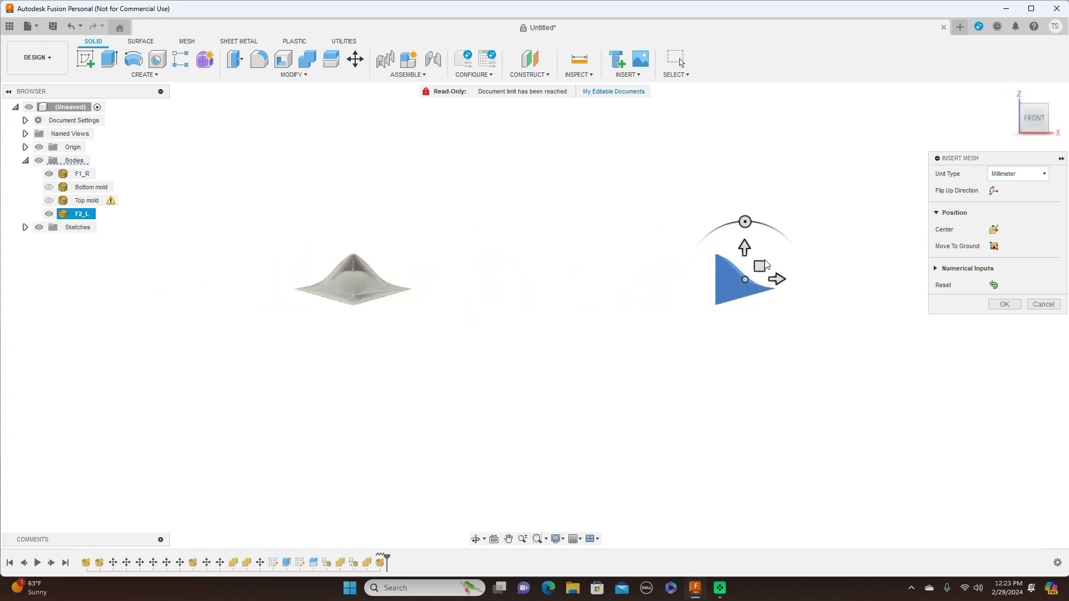
pyautogui.moveTo(760, 266); pyautogui.dragTo(399, 268)
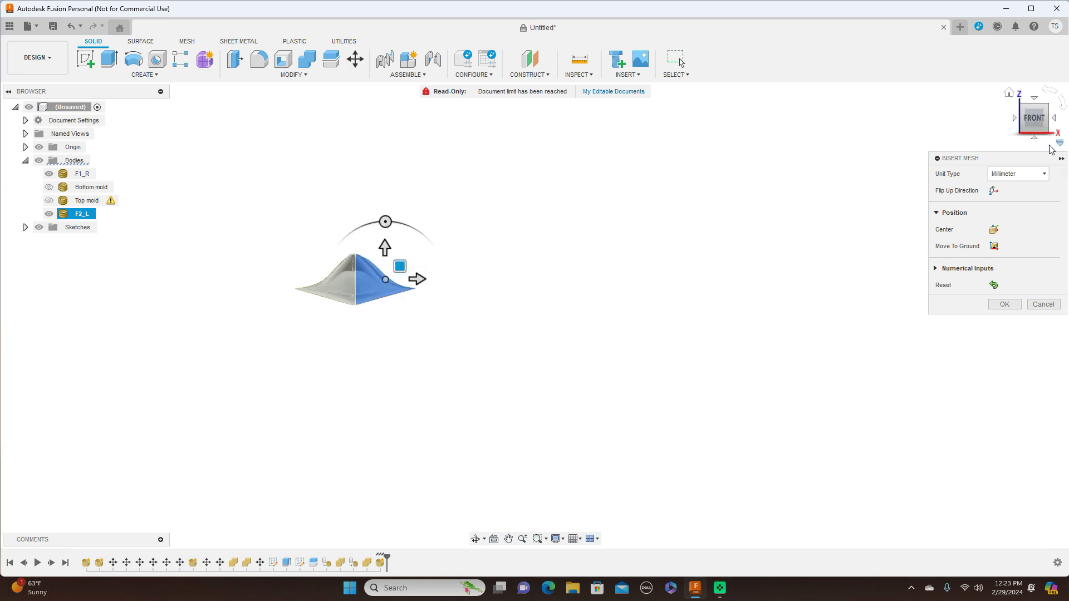
pyautogui.click(1054, 119)
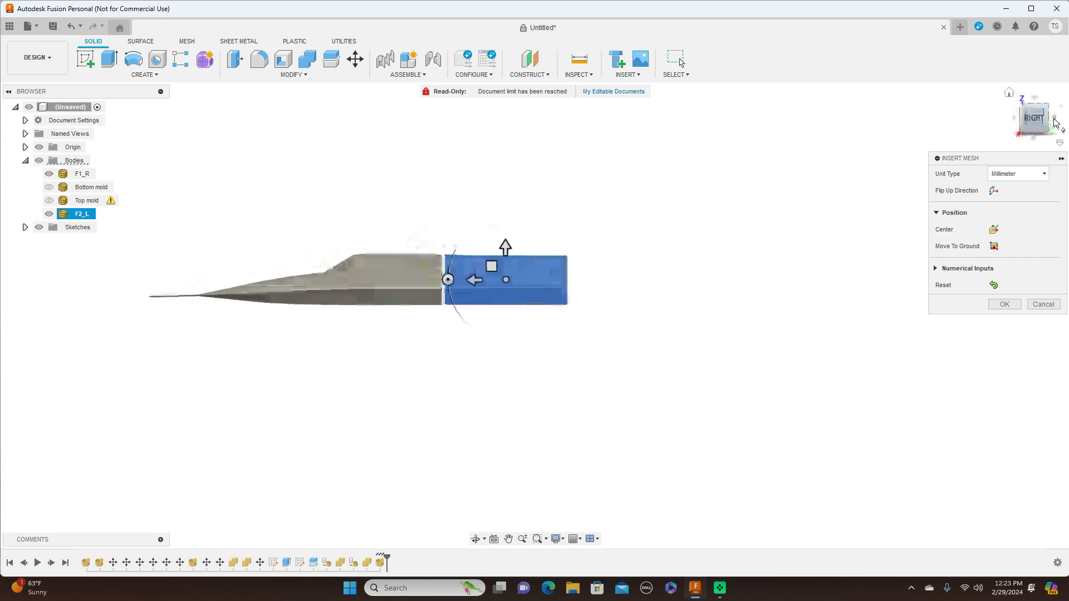
# Step: From the top view, fine-position F2_L against the rear edge and centerline of F1_R and finish the mesh insertion
pyautogui.click(1035, 100)
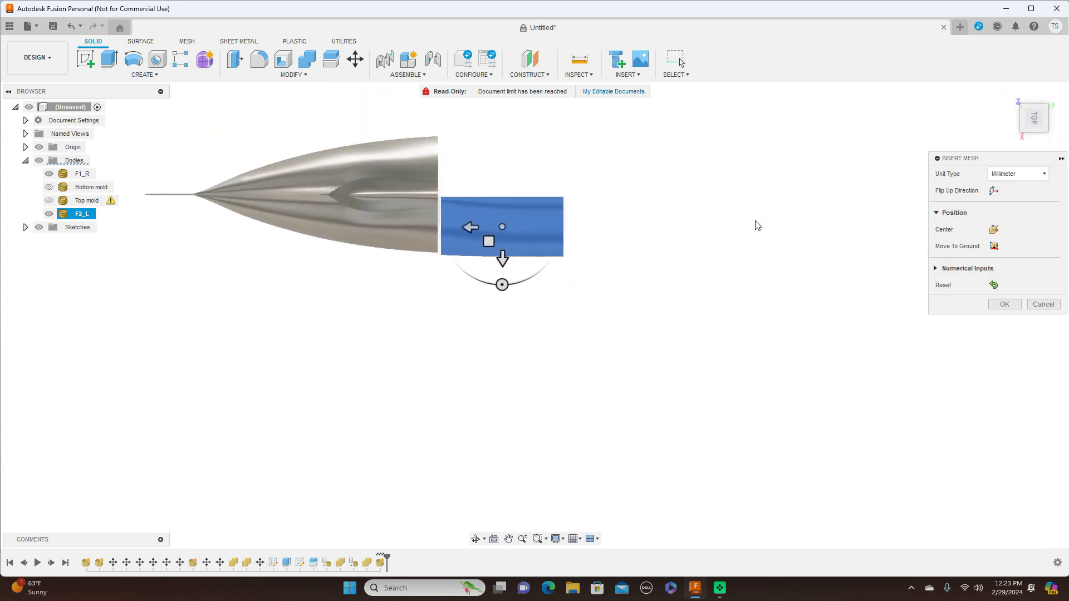
pyautogui.scroll(3, 707, 254)
pyautogui.moveTo(671, 225); pyautogui.dragTo(793, 316, button='middle')
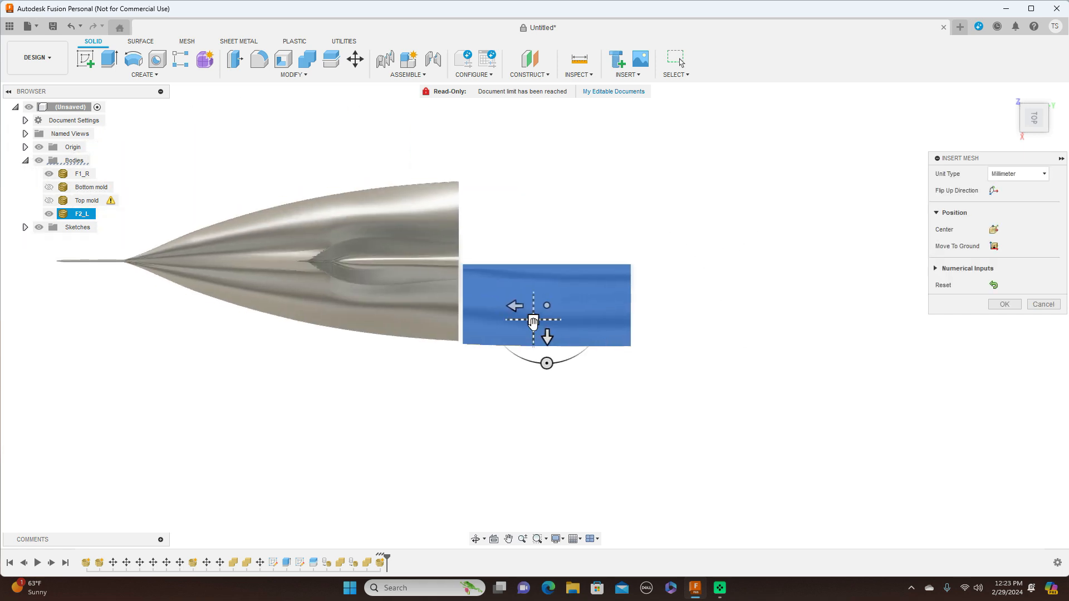
pyautogui.scroll(2, 535, 319)
pyautogui.scroll(3, 534, 318)
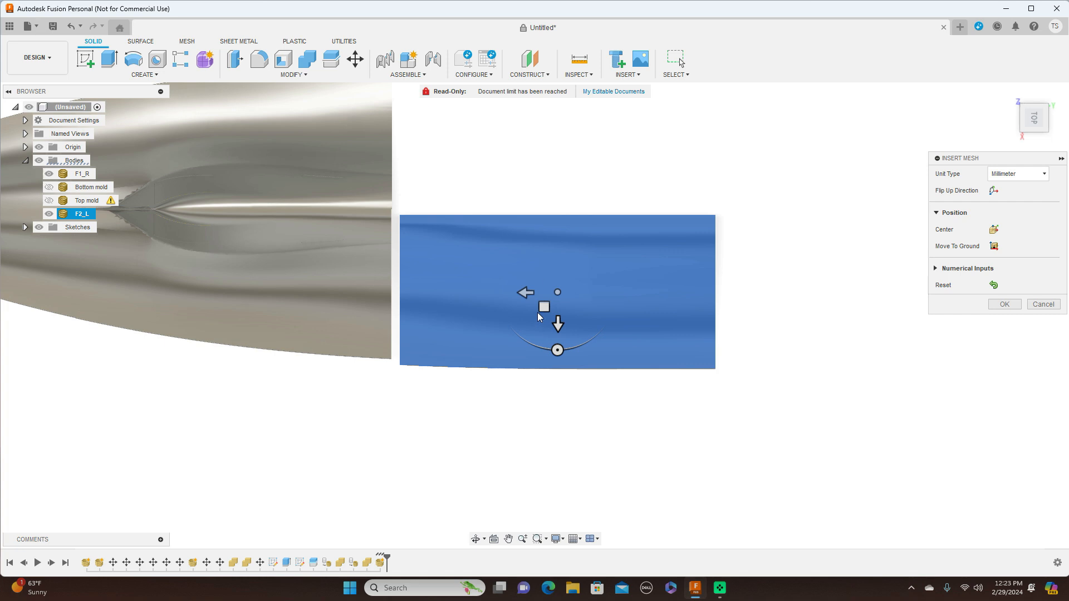
pyautogui.moveTo(544, 308); pyautogui.dragTo(537, 303)
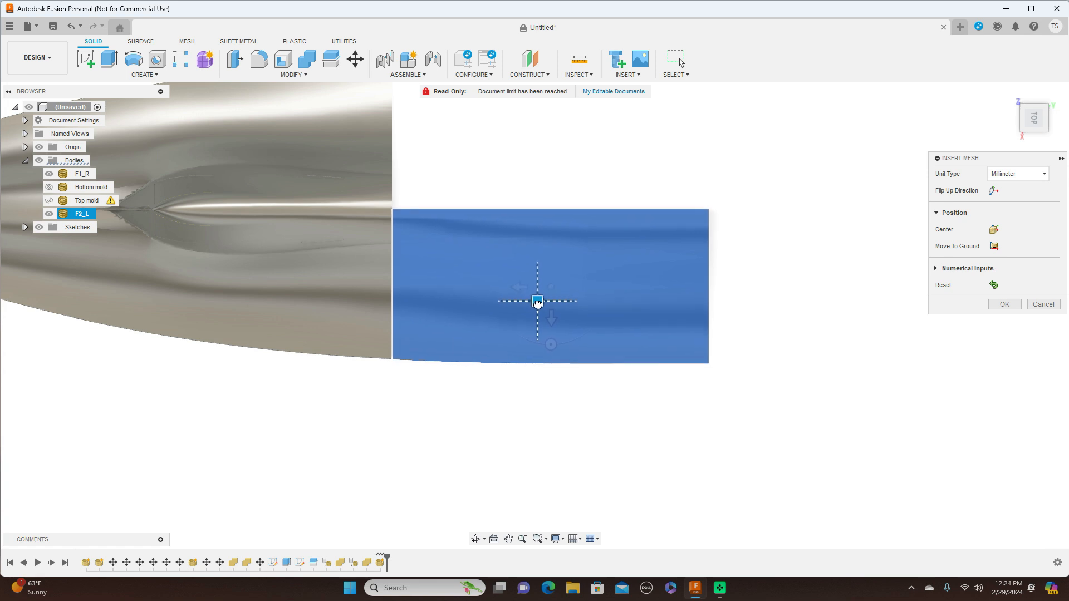
pyautogui.moveTo(538, 302); pyautogui.dragTo(536, 302)
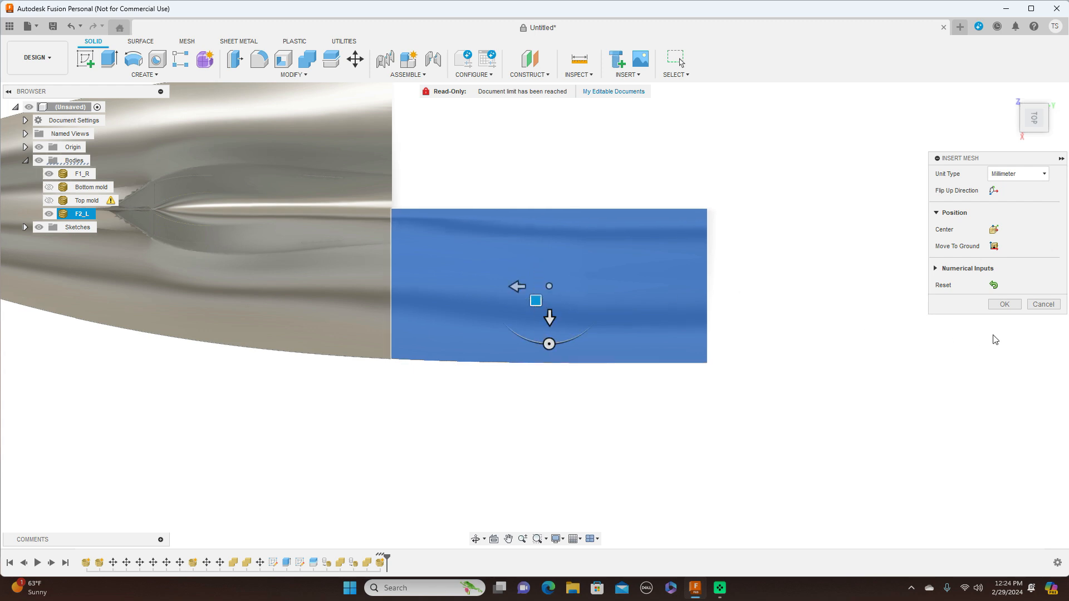
pyautogui.click(1005, 305)
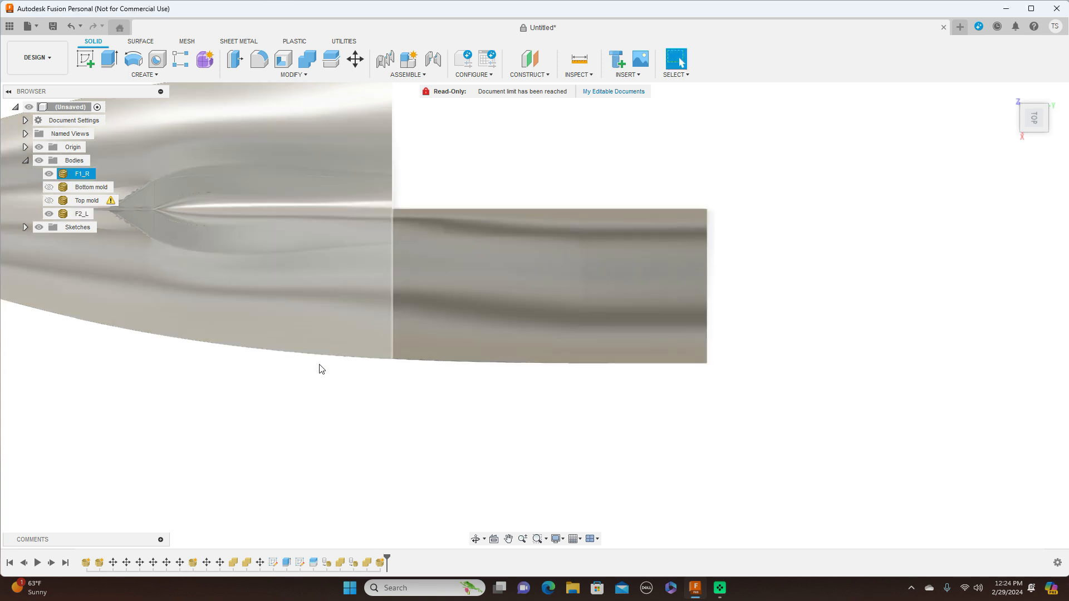
# Step: Check the joint between F1_R and F2_L up close and move F2_L by X 0.247 mm and Y -0.247 mm
pyautogui.scroll(-1, 453, 424)
pyautogui.scroll(-2, 454, 423)
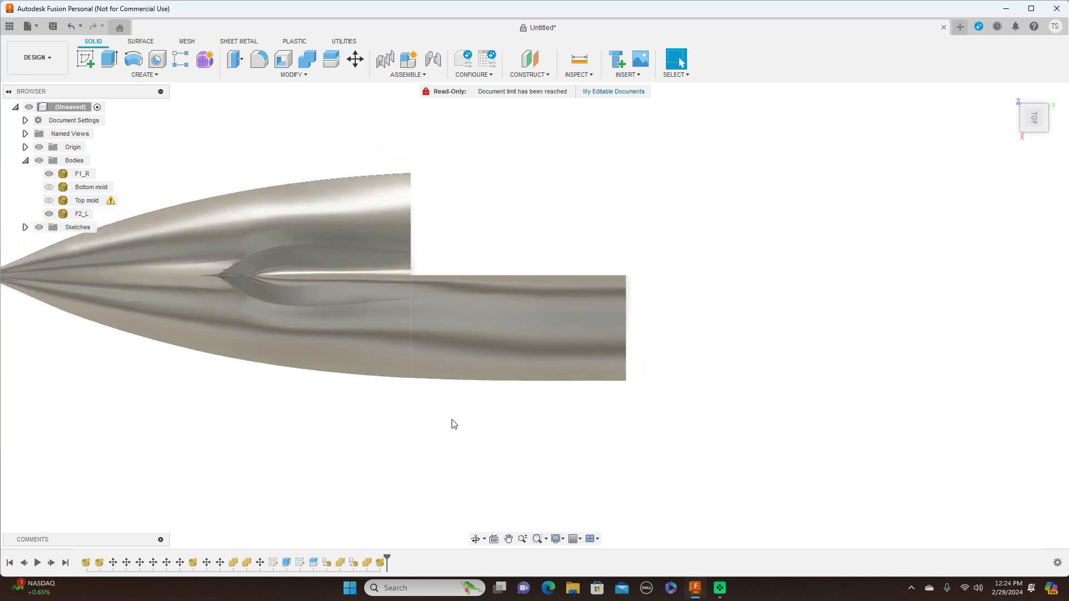
pyautogui.scroll(3, 453, 424)
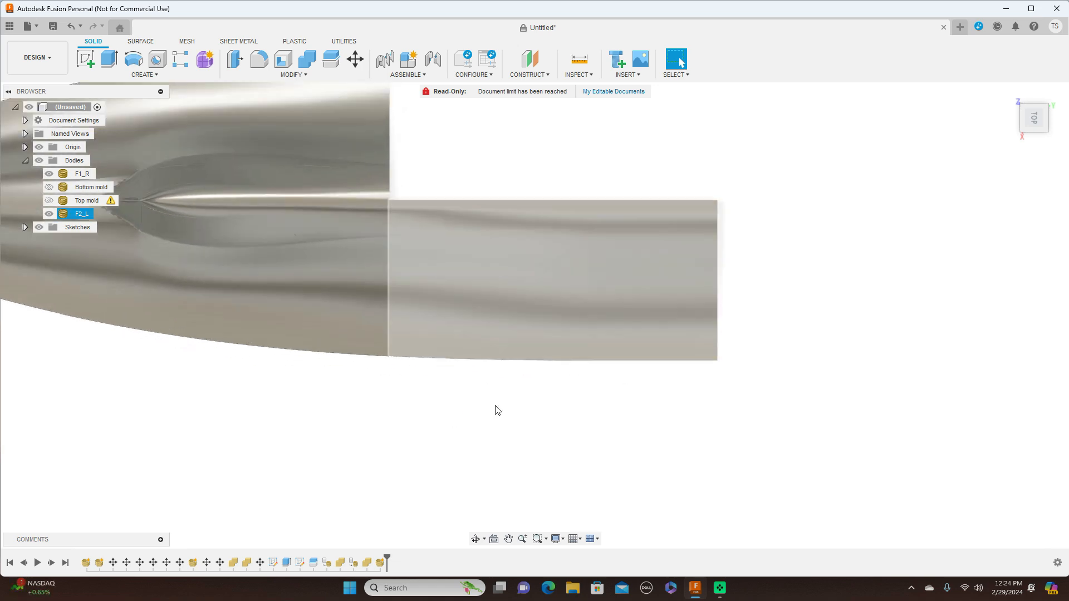
pyautogui.scroll(3, 508, 432)
pyautogui.scroll(1, 506, 433)
pyautogui.moveTo(446, 415); pyautogui.dragTo(633, 416, button='middle')
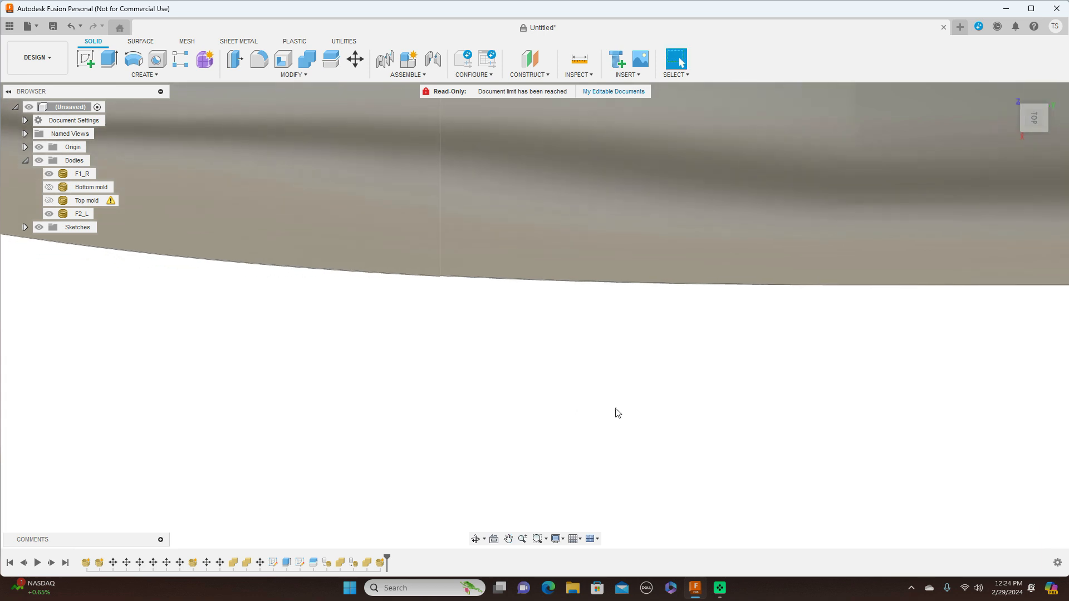
pyautogui.rightClick(82, 215)
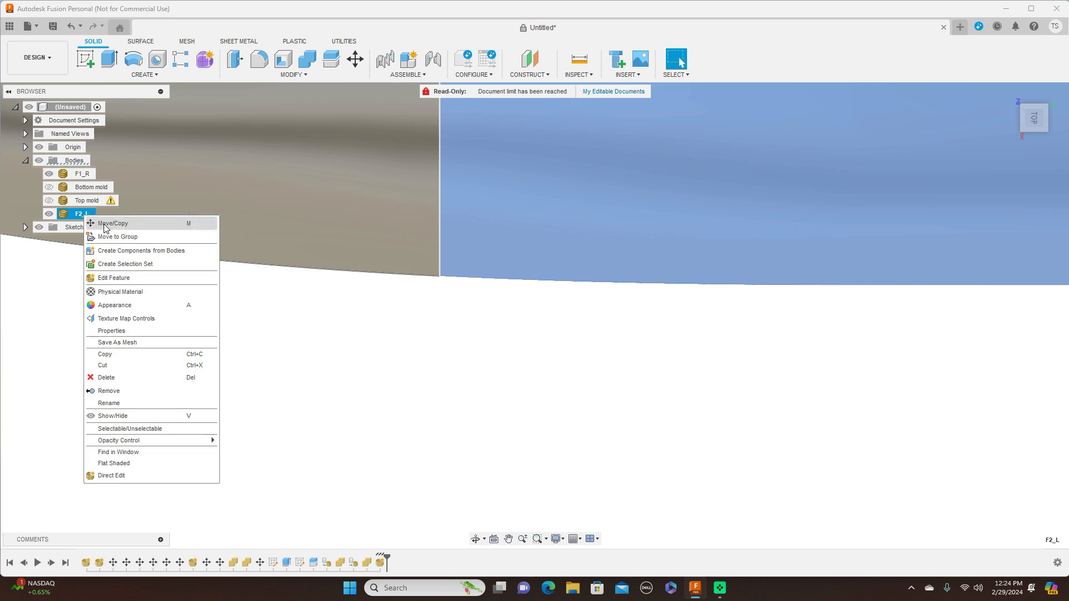
pyautogui.click(105, 225)
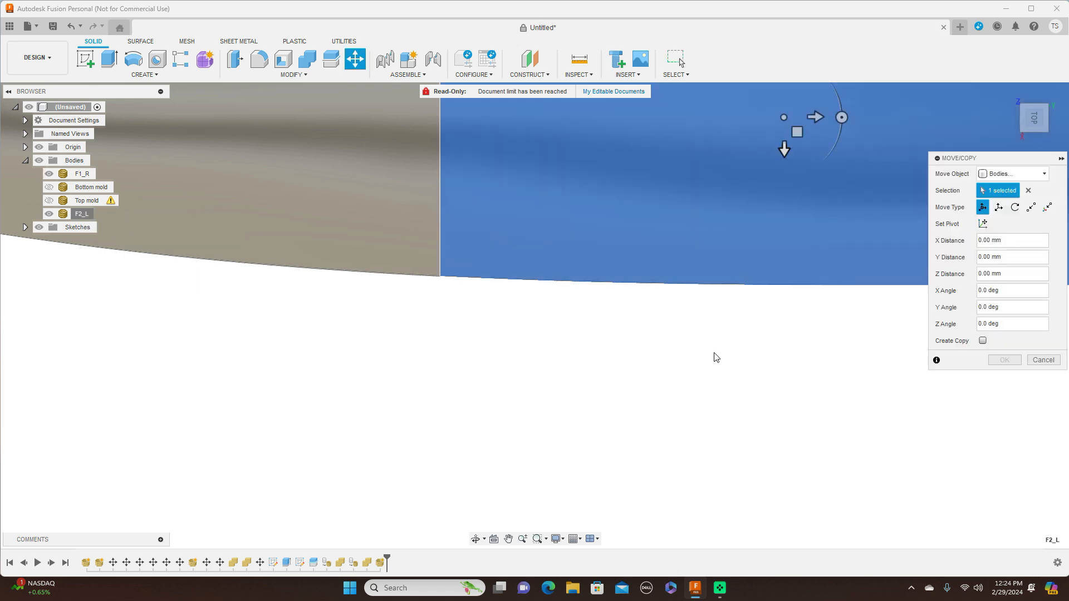
pyautogui.moveTo(714, 354); pyautogui.dragTo(704, 406, button='middle')
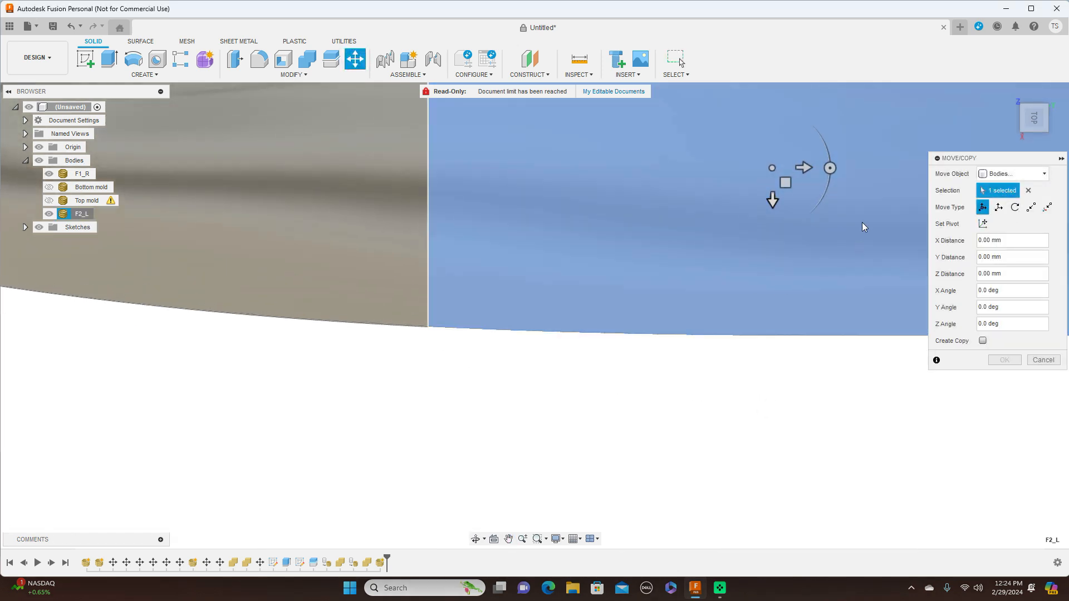
pyautogui.click(786, 183)
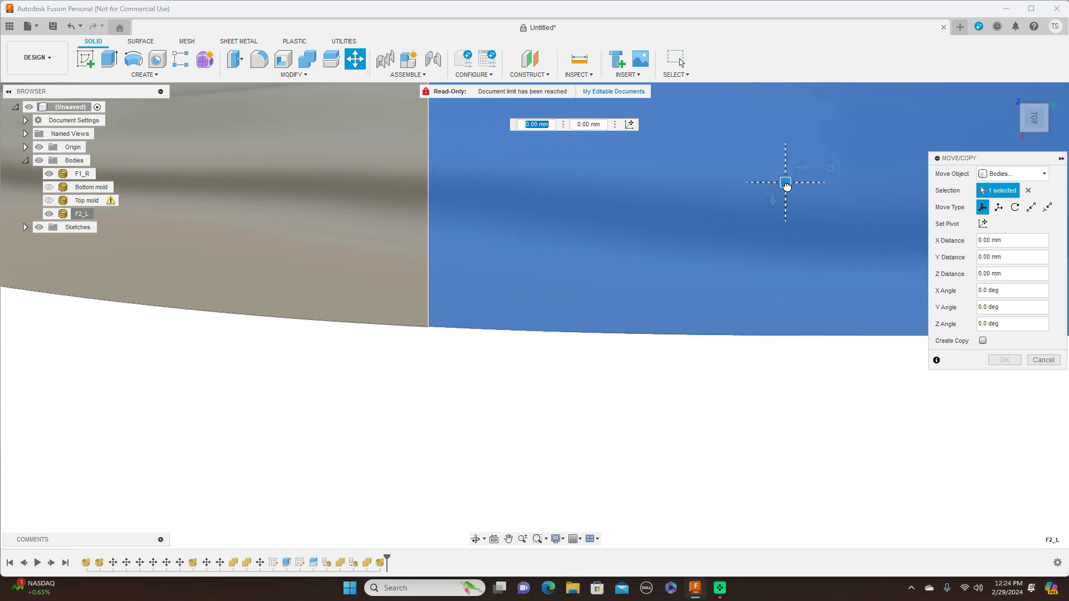
pyautogui.moveTo(786, 186); pyautogui.dragTo(786, 184)
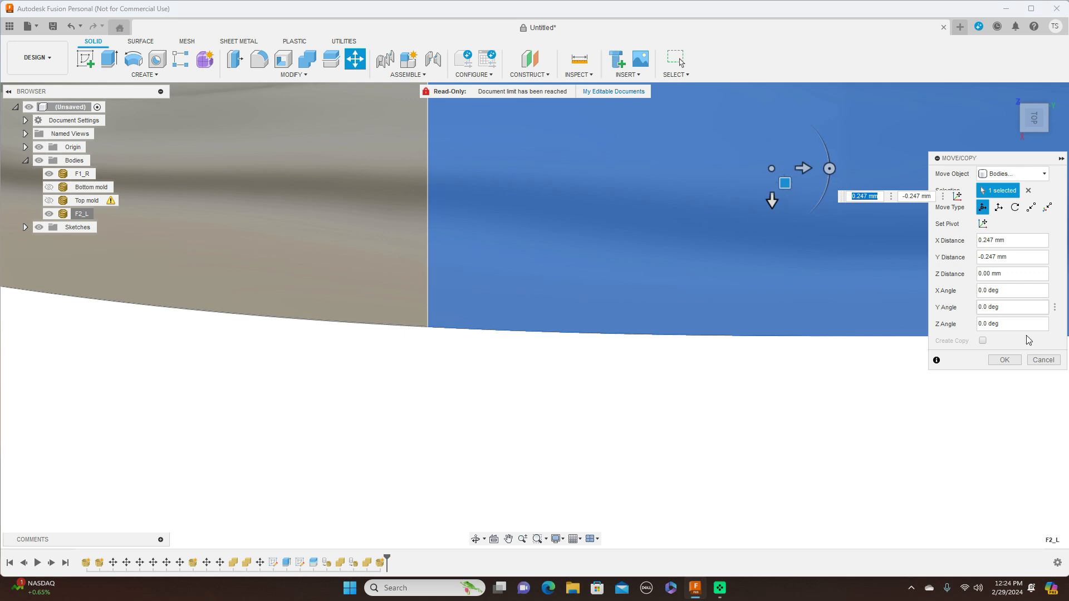
pyautogui.click(1005, 360)
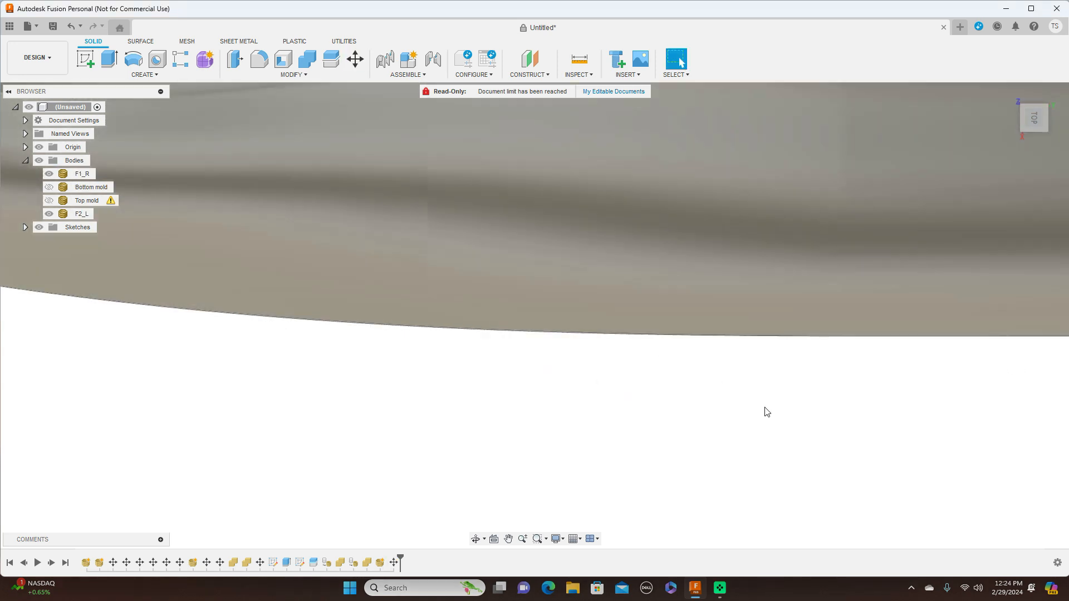
# Step: View the F1_R and F2_L joint as a whole, return to the top view, and insert the F2_R mesh from the USB drive
pyautogui.scroll(-5, 767, 412)
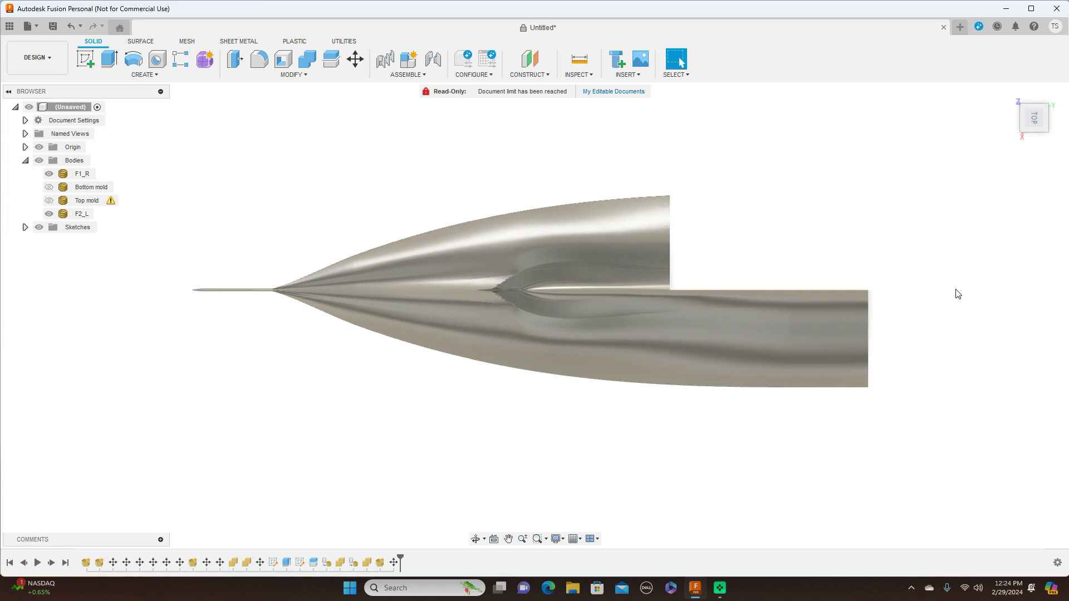
pyautogui.moveTo(1024, 118)
pyautogui.mouseDown()
pyautogui.moveTo(1036, 122)
pyautogui.moveTo(1024, 116)
pyautogui.moveTo(987, 162)
pyautogui.mouseUp()
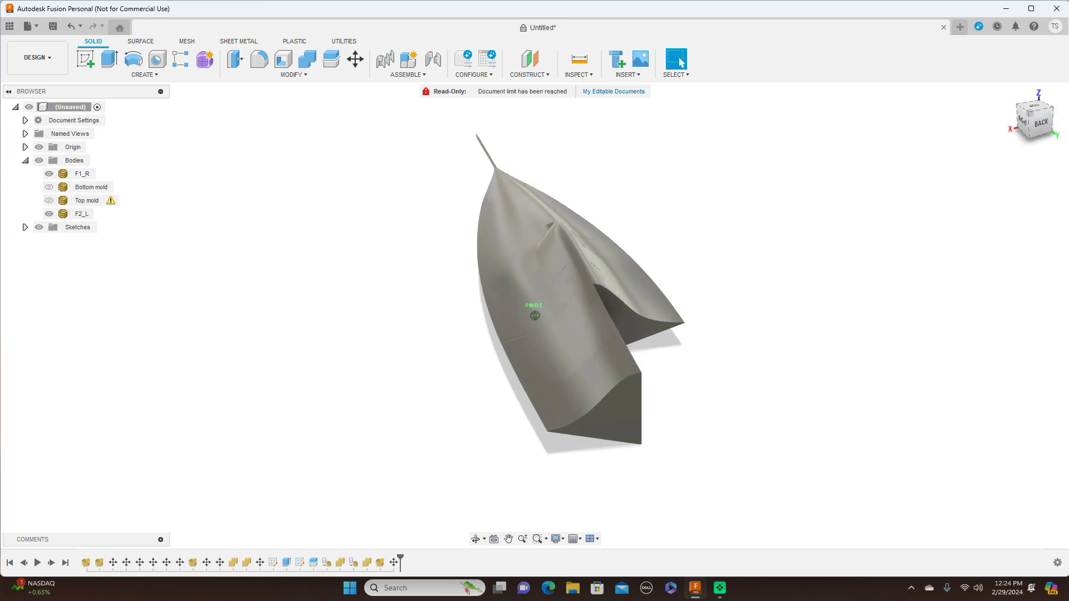
pyautogui.click(1027, 127)
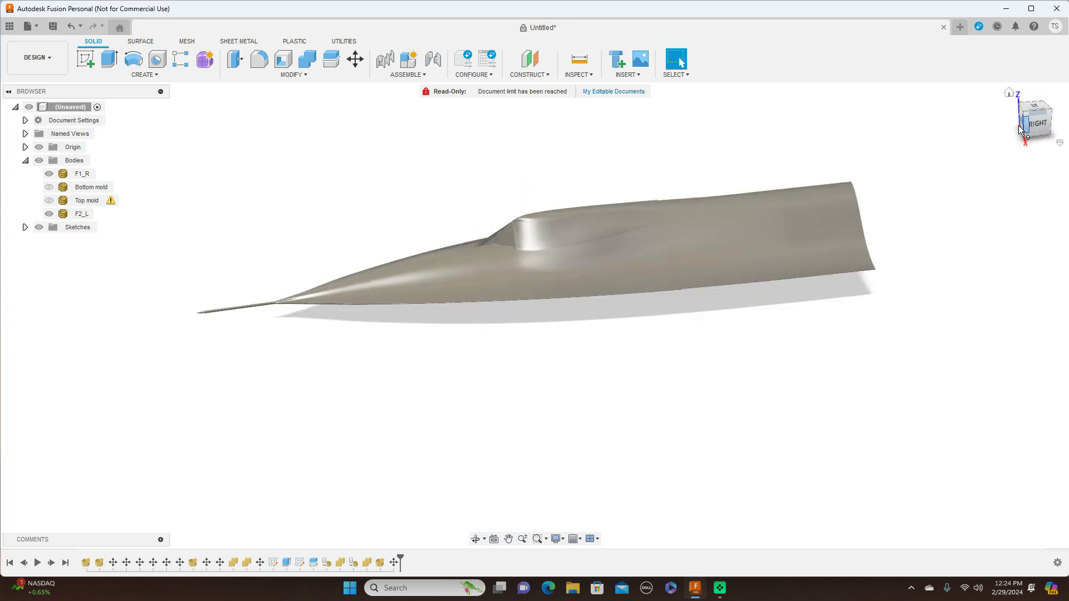
pyautogui.click(1036, 98)
pyautogui.click(859, 398)
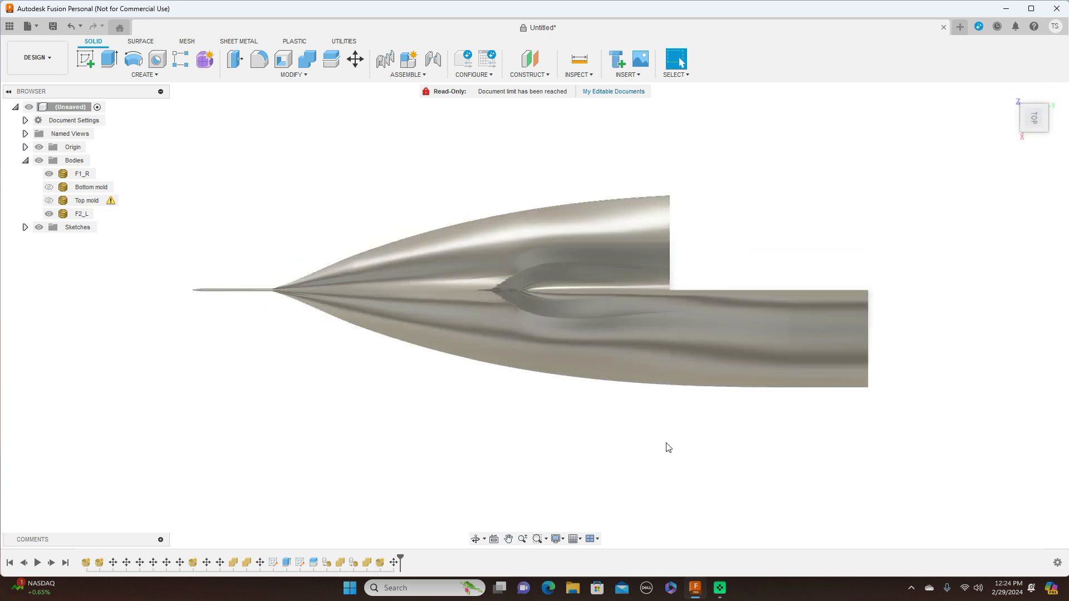
pyautogui.click(640, 74)
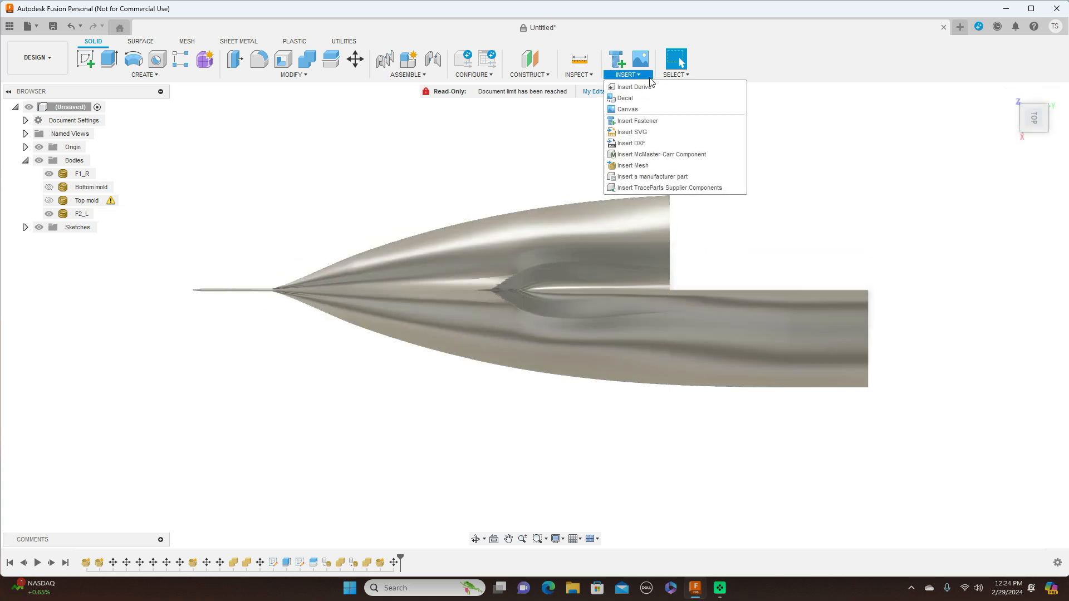
pyautogui.click(648, 167)
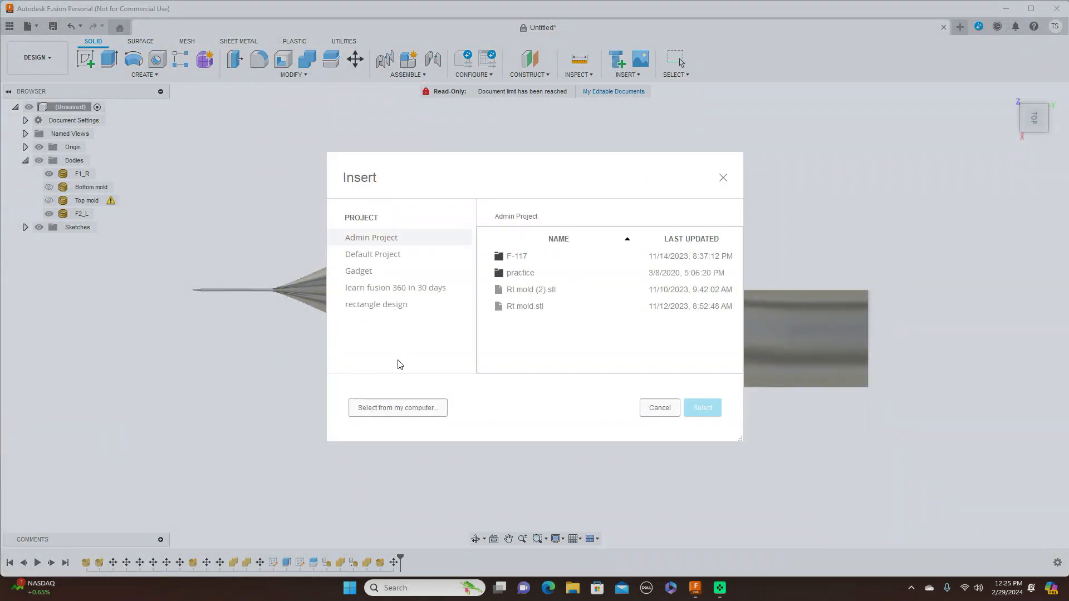
pyautogui.scroll(-6, 513, 298)
pyautogui.scroll(-1, 408, 276)
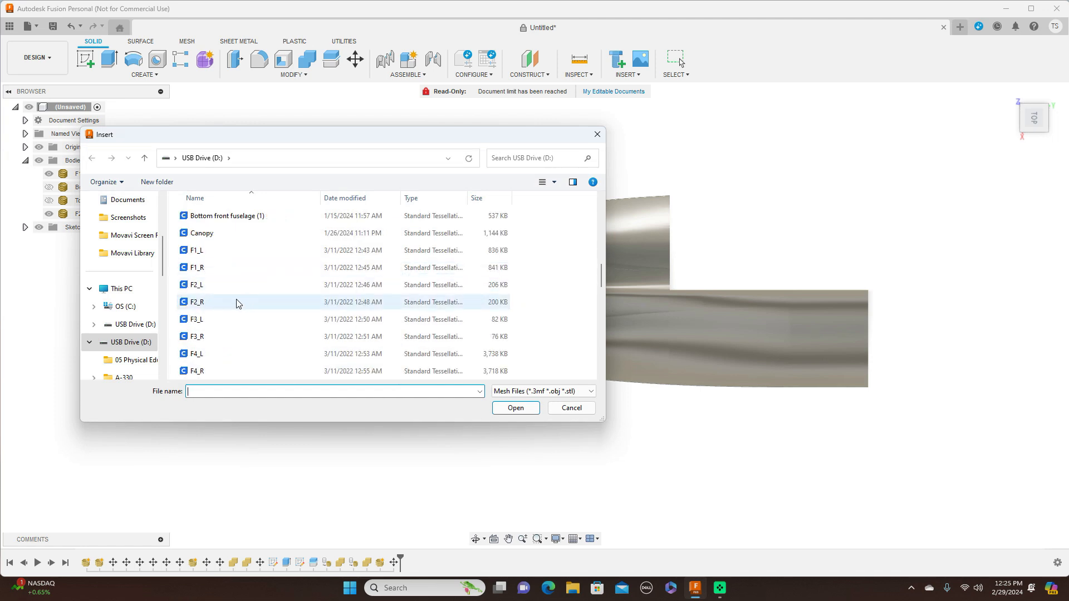
pyautogui.click(216, 304)
pyautogui.click(510, 410)
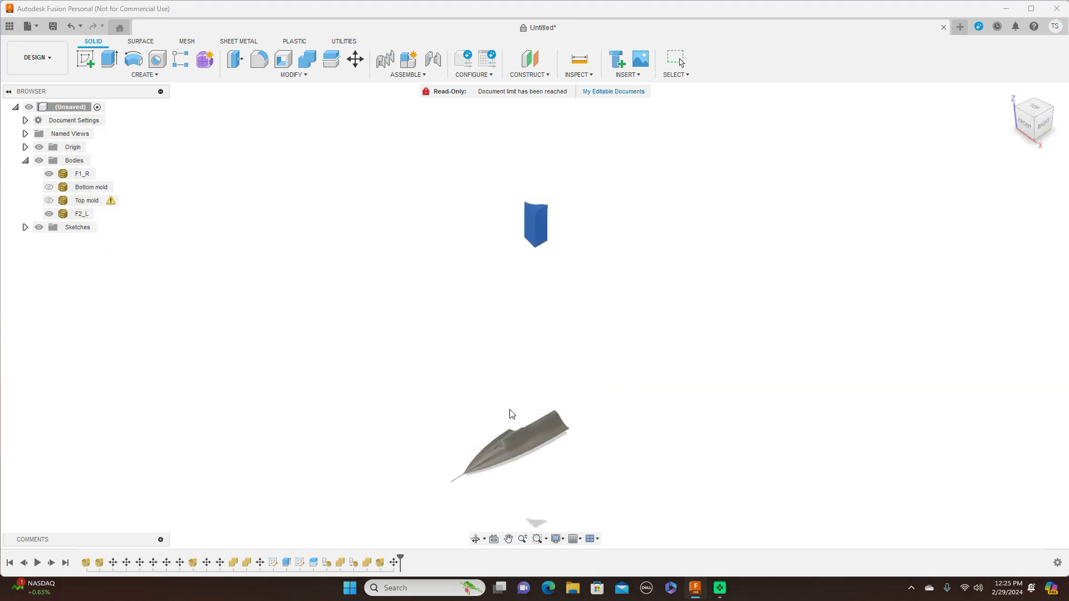
# Step: In the right view, rotate F2_R a quarter turn so it lies lengthwise and move it down to just above the fuselage's rear part
pyautogui.click(1043, 130)
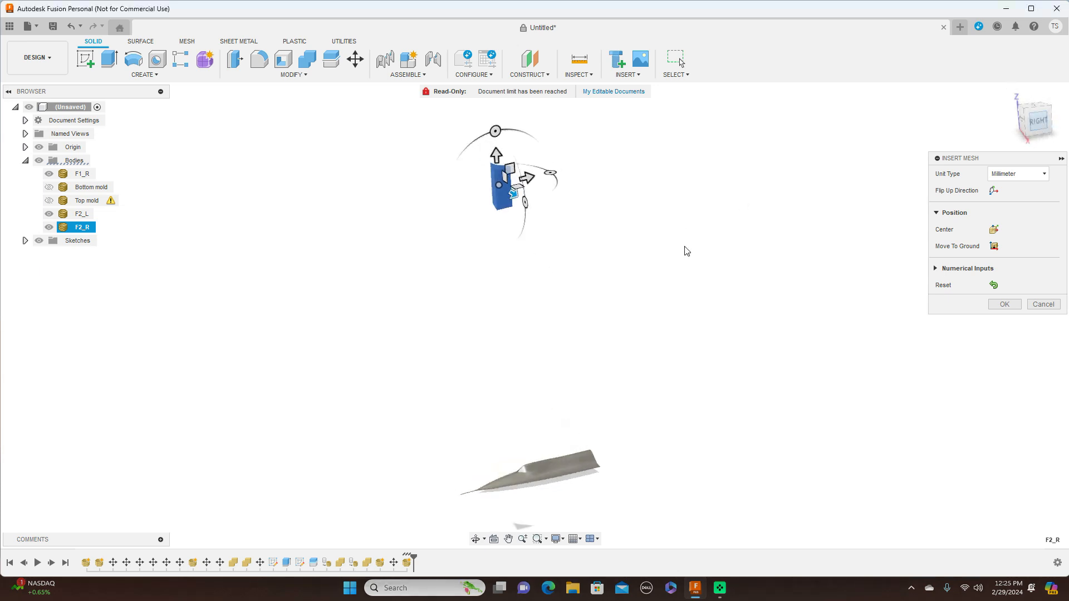
pyautogui.moveTo(546, 133); pyautogui.dragTo(431, 192)
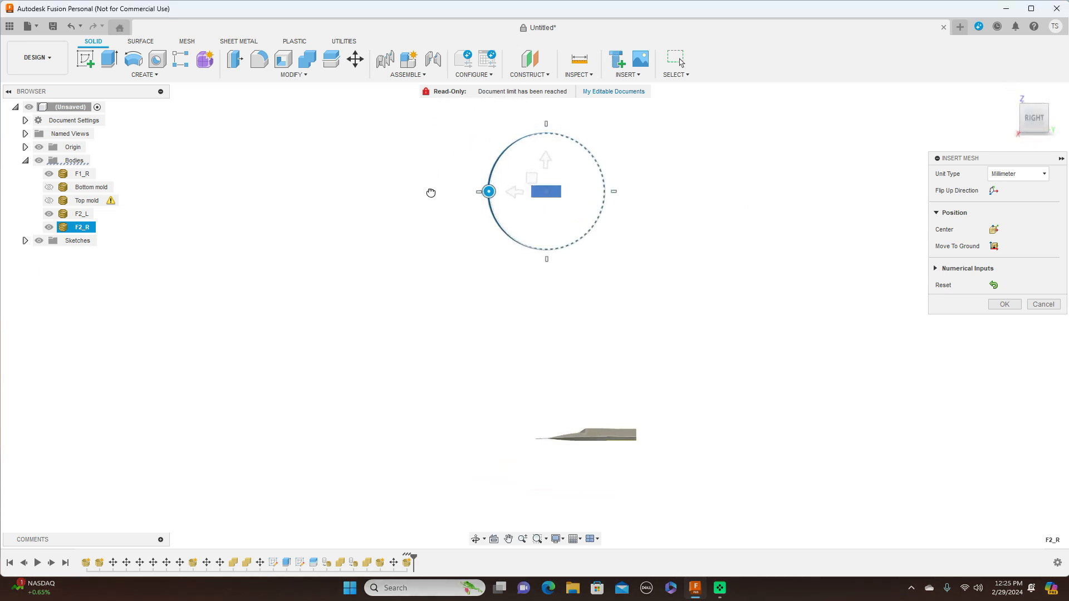
pyautogui.moveTo(532, 178); pyautogui.dragTo(613, 402)
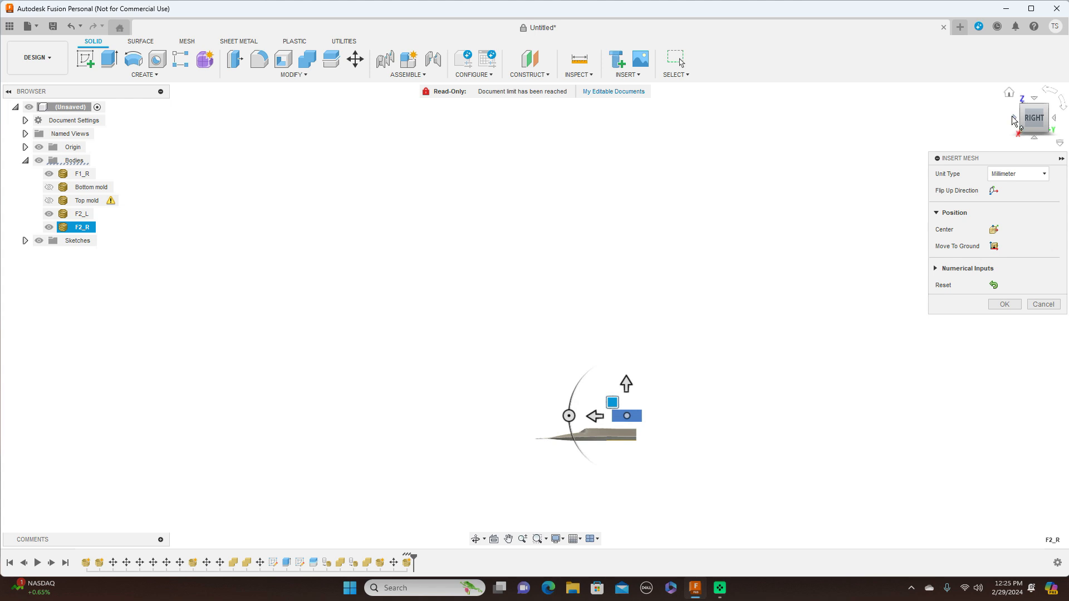
# Step: In the front view, move F2_R sideways and down so its flat inner face sits against F2_L at matching height
pyautogui.click(1012, 120)
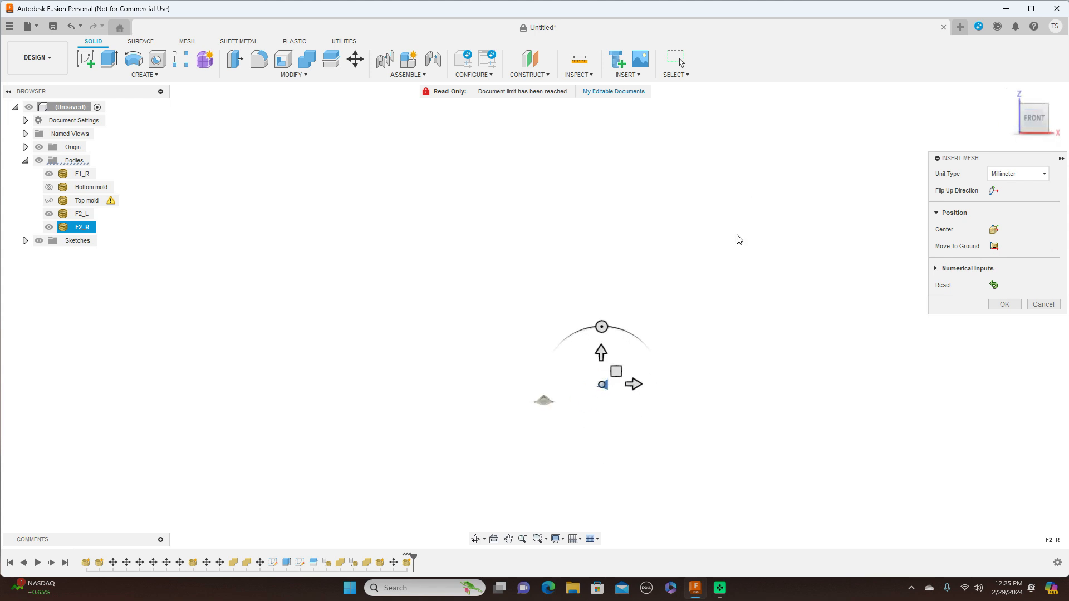
pyautogui.moveTo(739, 238)
pyautogui.mouseDown(button='middle')
pyautogui.moveTo(687, 295)
pyautogui.moveTo(769, 186)
pyautogui.moveTo(742, 269)
pyautogui.moveTo(774, 270)
pyautogui.moveTo(748, 228)
pyautogui.mouseUp(button='middle')
pyautogui.moveTo(629, 268); pyautogui.dragTo(462, 301)
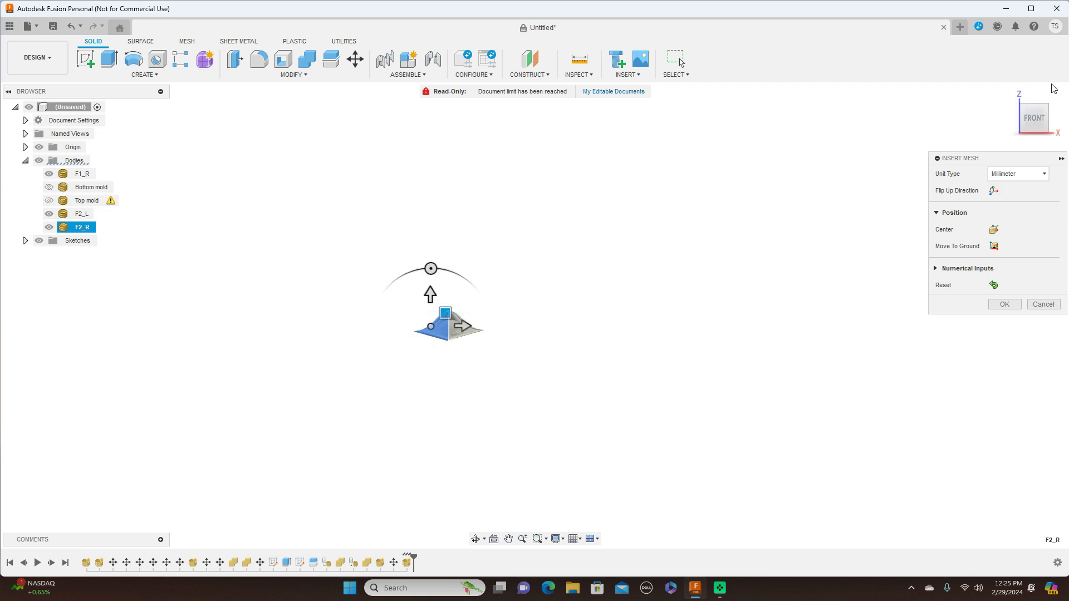
# Step: From the left side, slide F2_R forward and slightly up until it meets the rear edge of the front fuselage section
pyautogui.click(1014, 119)
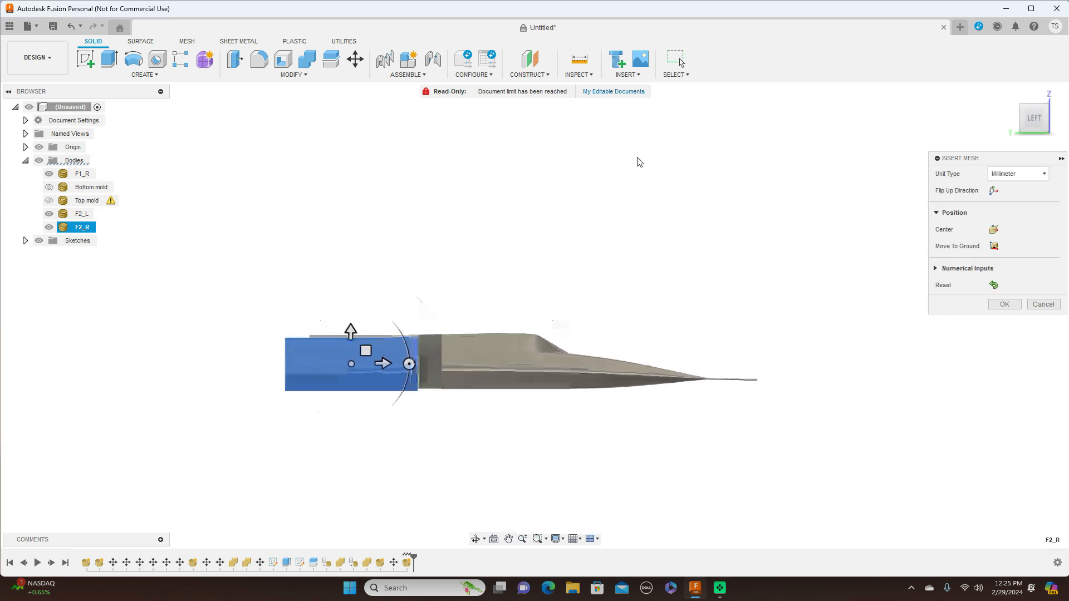
pyautogui.moveTo(527, 241); pyautogui.dragTo(667, 156, button='middle')
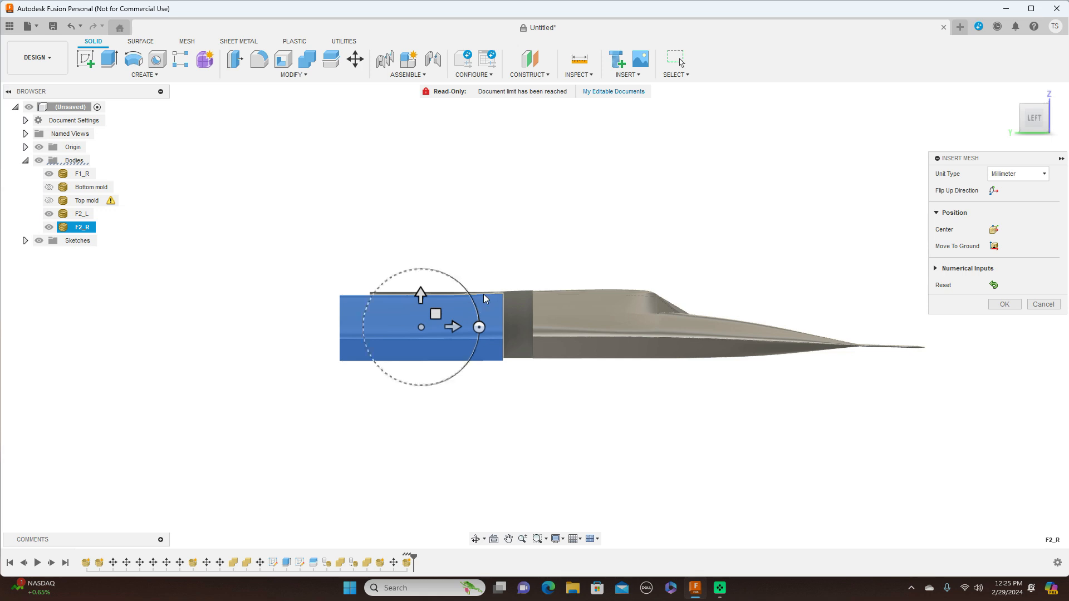
pyautogui.moveTo(439, 313); pyautogui.dragTo(466, 309)
pyautogui.scroll(1, 467, 309)
pyautogui.scroll(5, 468, 305)
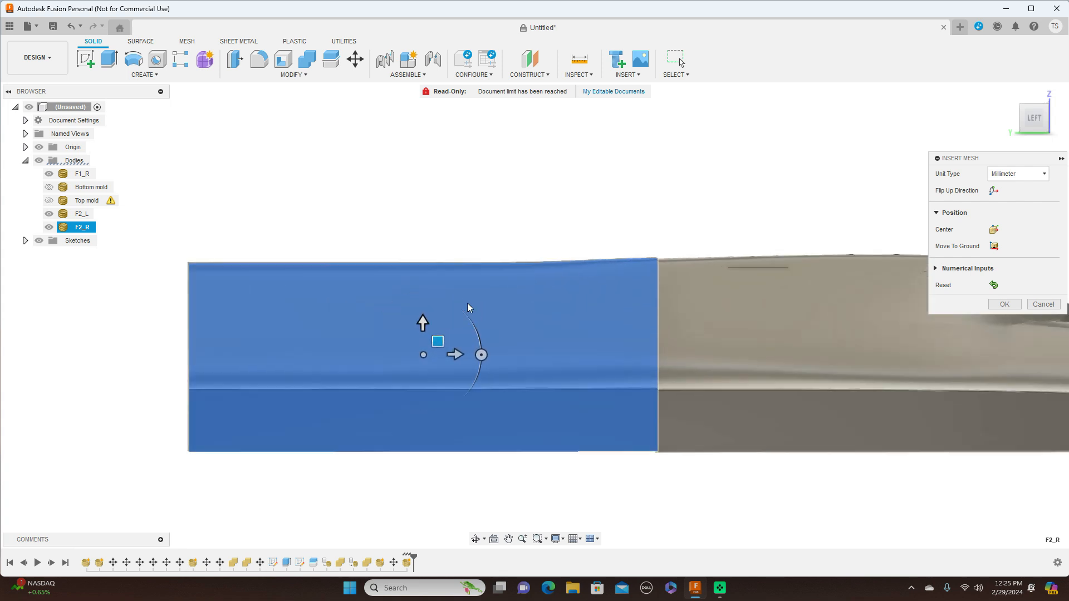
# Step: Fine-adjust F2_R at the front joint so its edges line up with the front section, and finish the mesh insertion
pyautogui.moveTo(731, 129); pyautogui.dragTo(607, 110, button='middle')
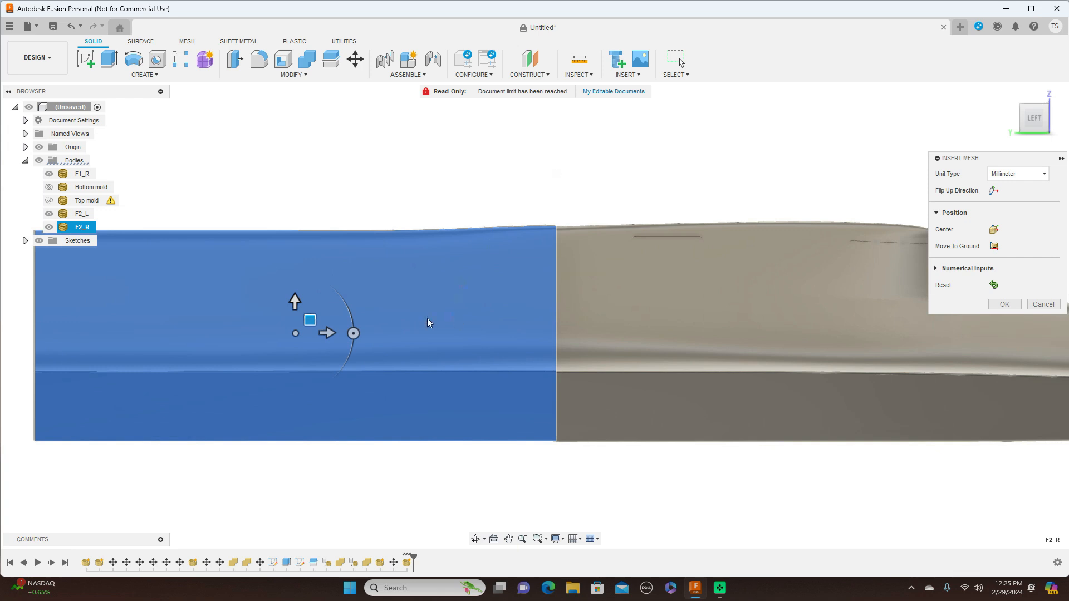
pyautogui.moveTo(310, 319); pyautogui.dragTo(308, 323)
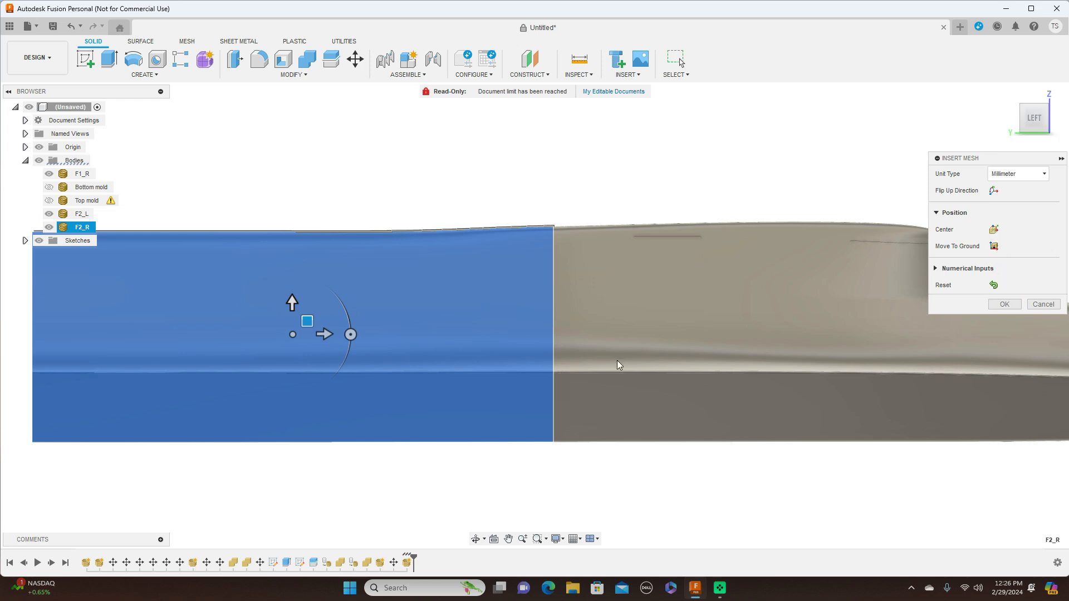
pyautogui.scroll(5, 621, 355)
pyautogui.scroll(2, 622, 356)
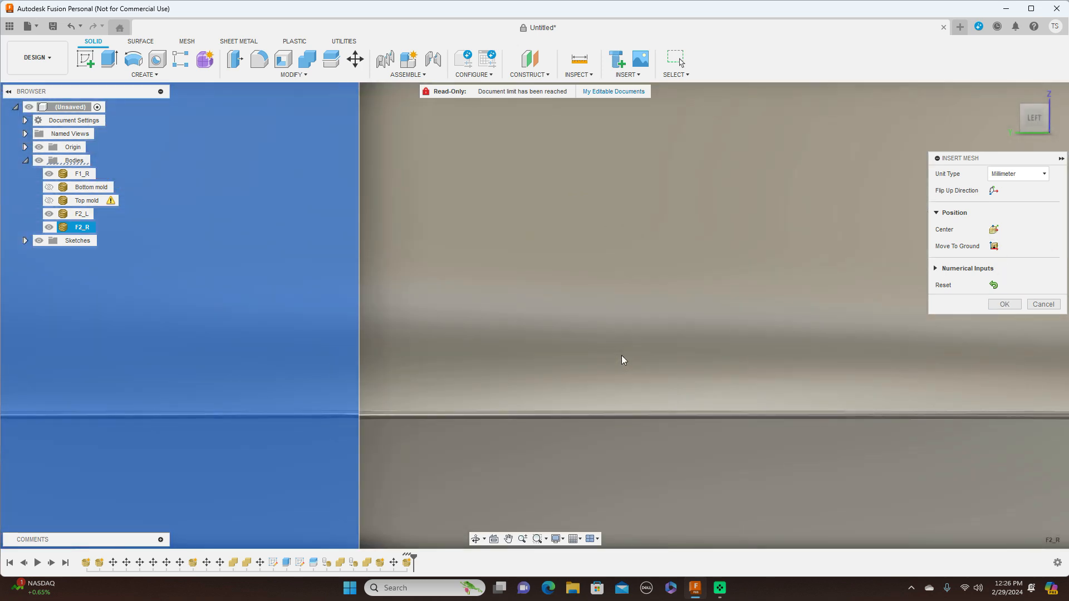
pyautogui.scroll(-5, 621, 357)
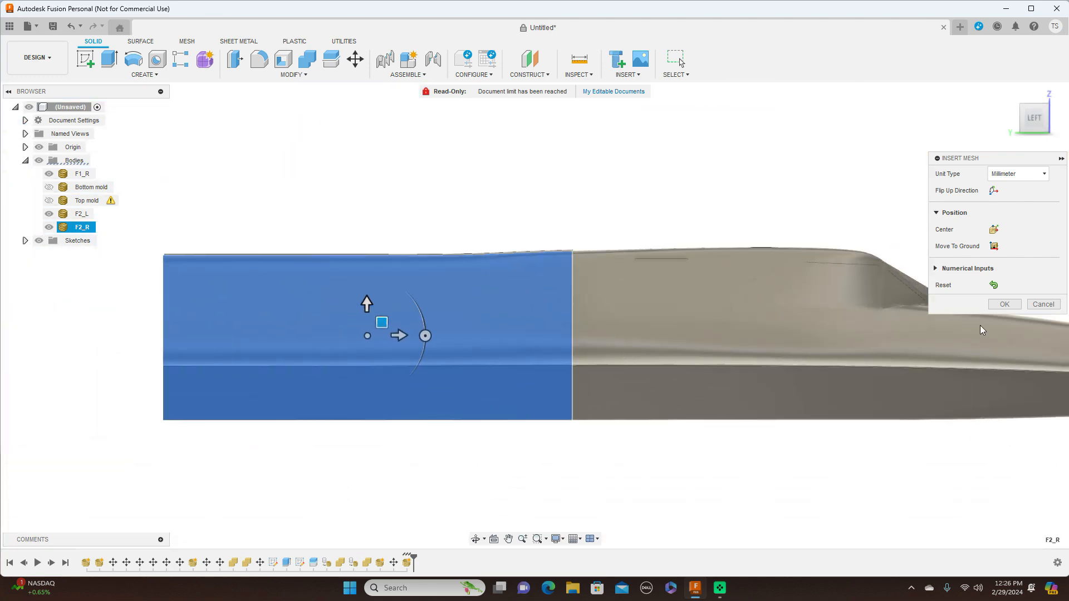
pyautogui.click(1004, 304)
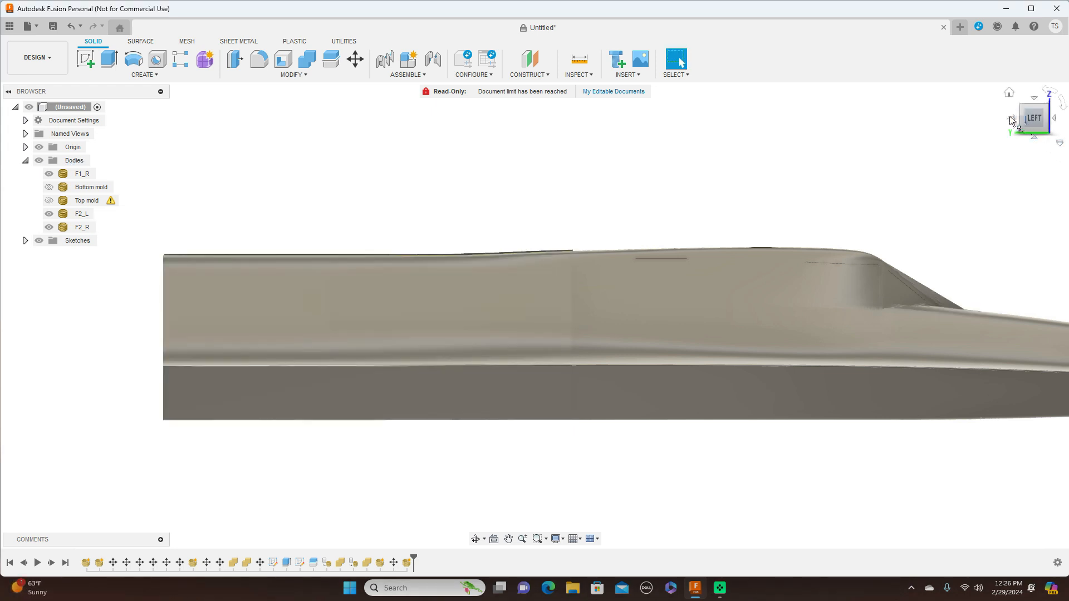
# Step: Compare the F2 sections from the back and right side, and move F2_L by Z -1.088 mm to match the front section's height
pyautogui.click(1014, 119)
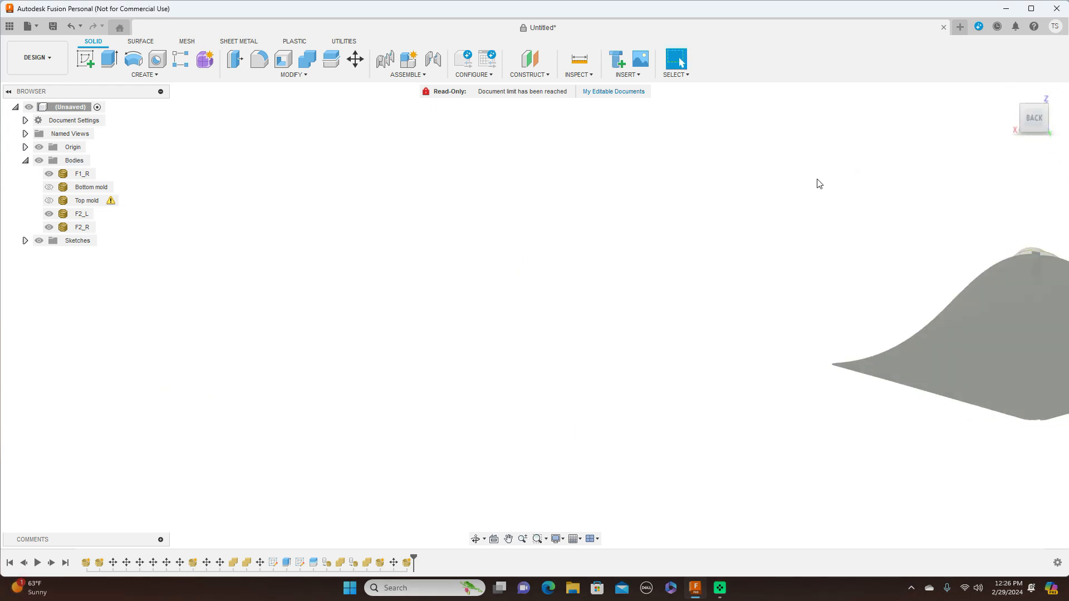
pyautogui.moveTo(824, 172); pyautogui.dragTo(425, 268, button='middle')
pyautogui.scroll(-2, 425, 268)
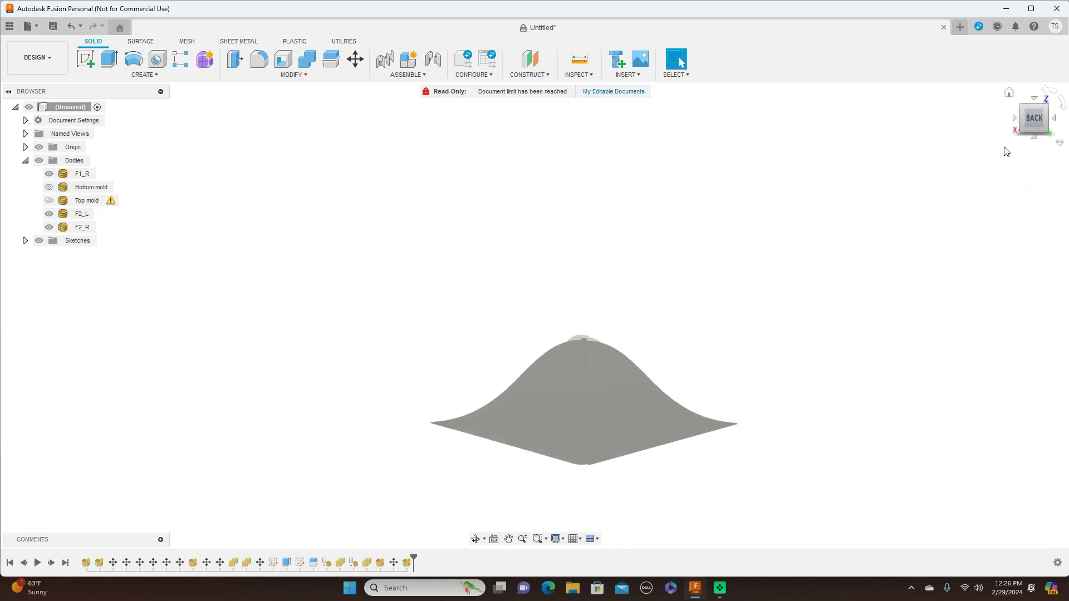
pyautogui.click(1014, 117)
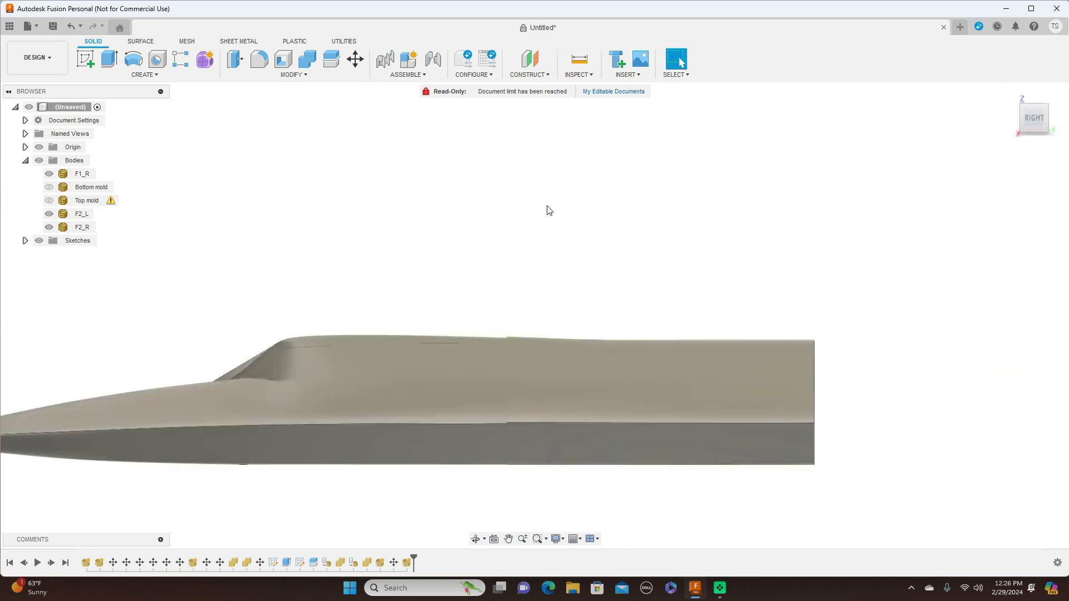
pyautogui.scroll(2, 546, 220)
pyautogui.moveTo(543, 224); pyautogui.dragTo(660, 102, button='middle')
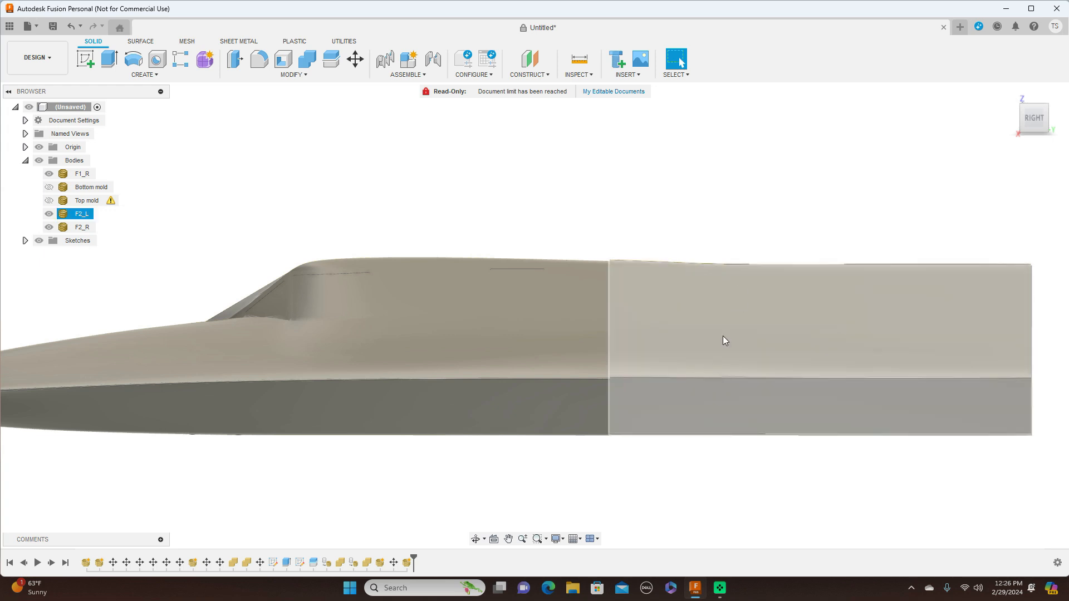
pyautogui.rightClick(81, 216)
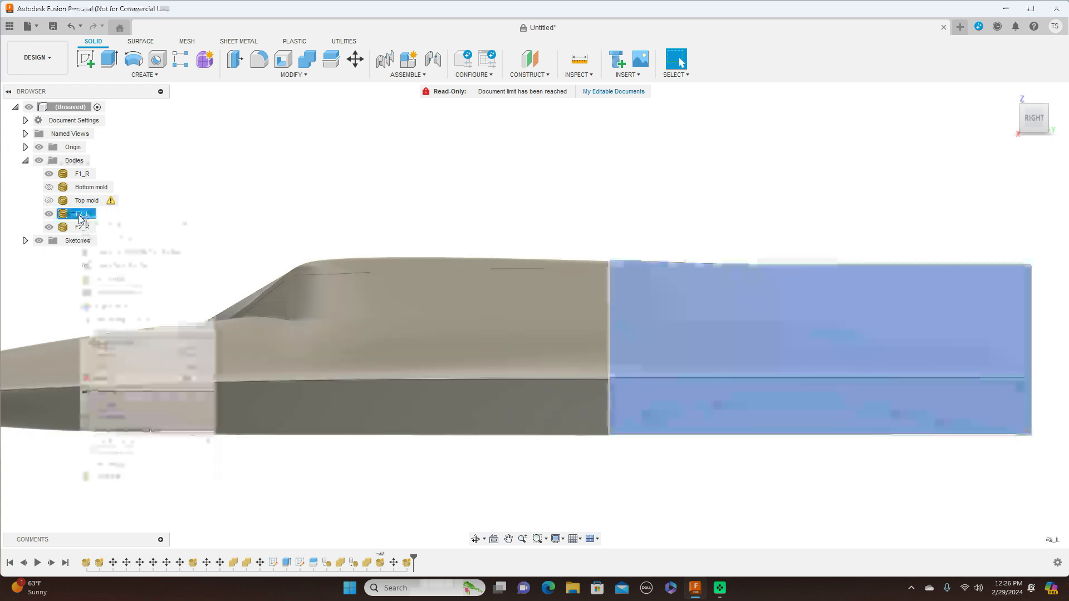
pyautogui.click(97, 225)
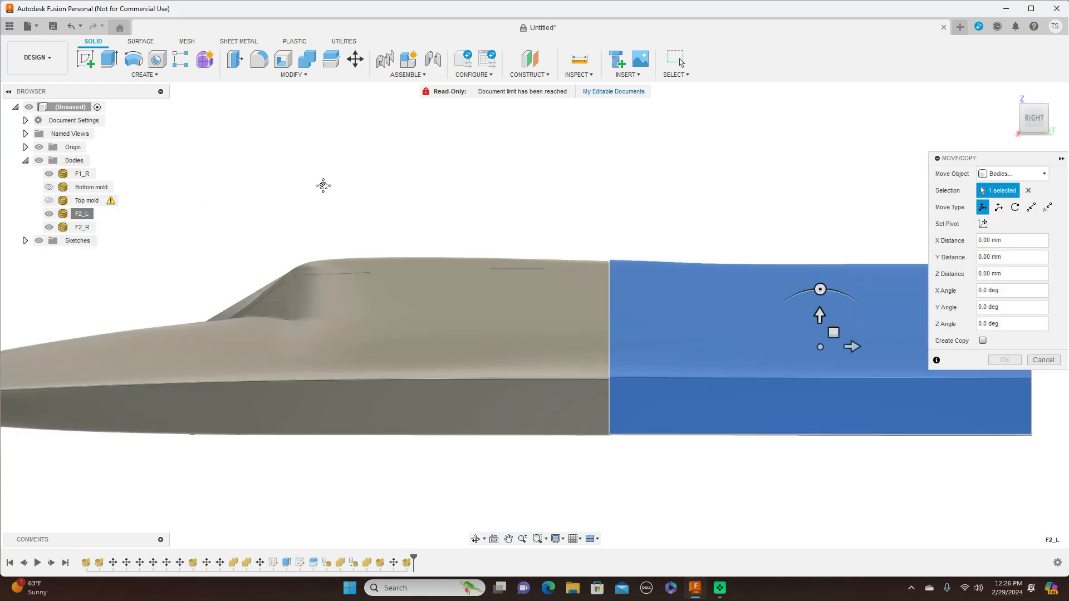
pyautogui.moveTo(323, 184); pyautogui.dragTo(161, 106, button='middle')
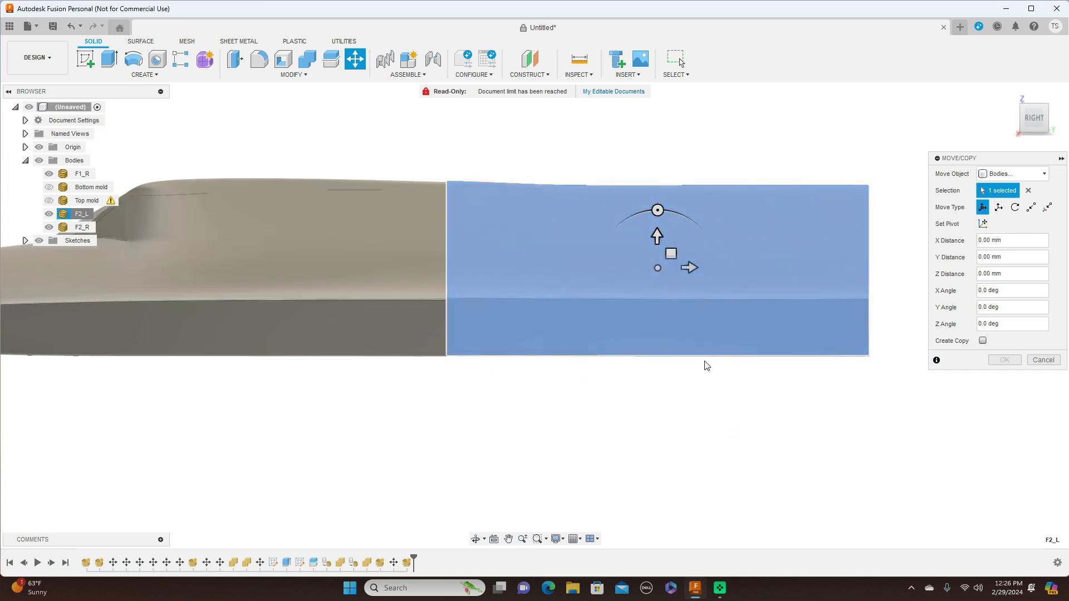
pyautogui.scroll(1, 704, 362)
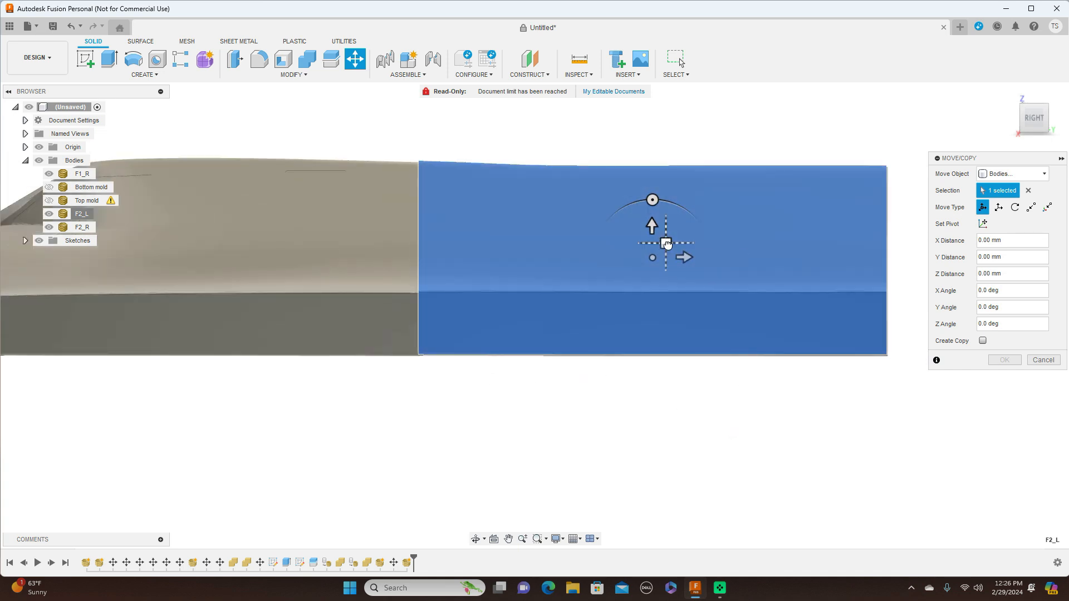
pyautogui.moveTo(667, 245); pyautogui.dragTo(668, 247)
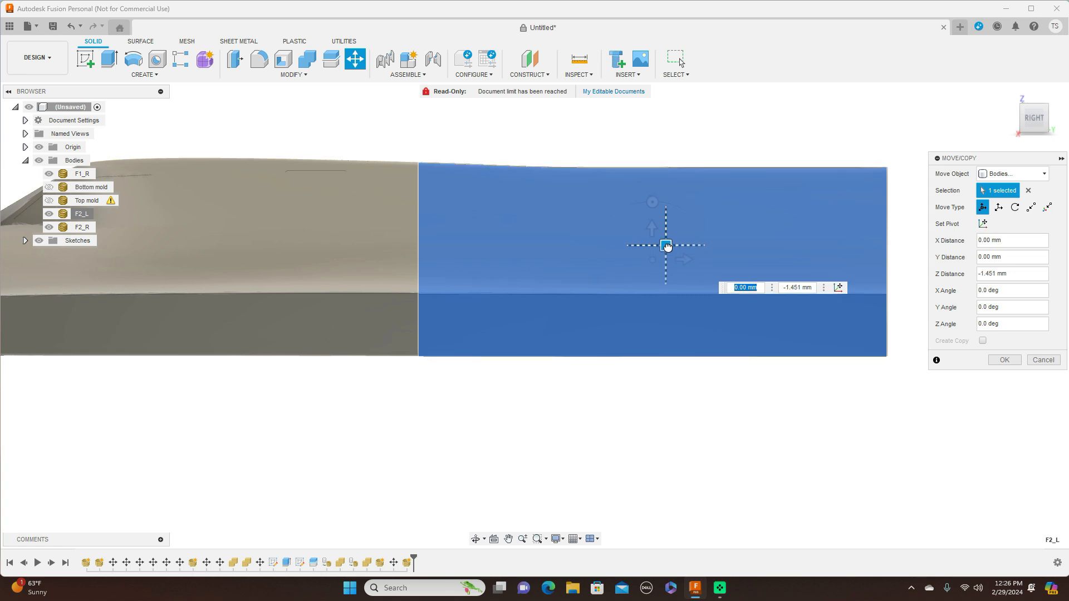
pyautogui.moveTo(668, 247); pyautogui.dragTo(668, 246)
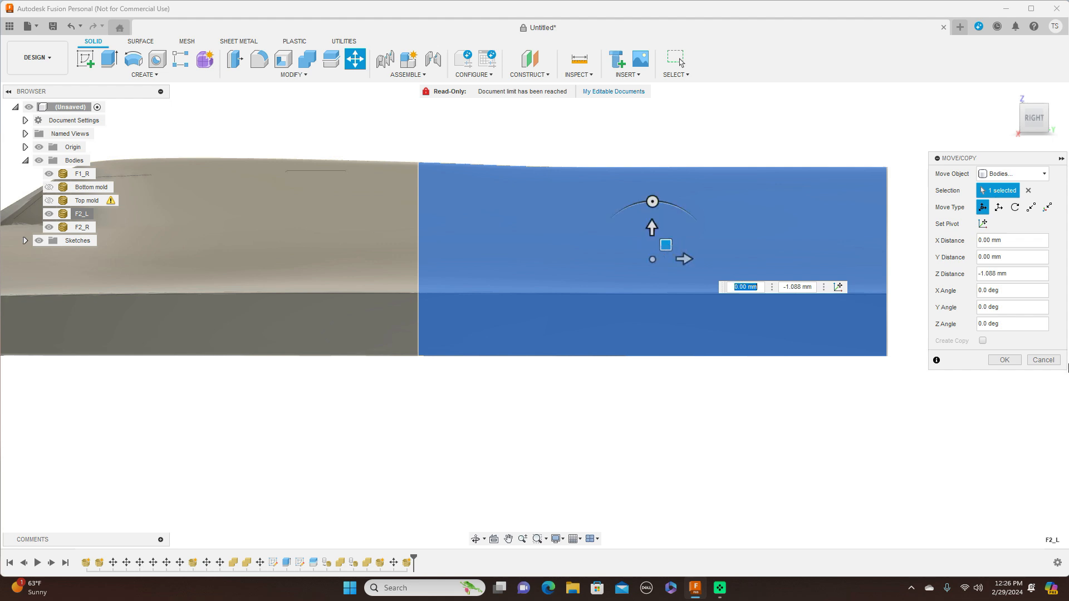
pyautogui.click(1006, 361)
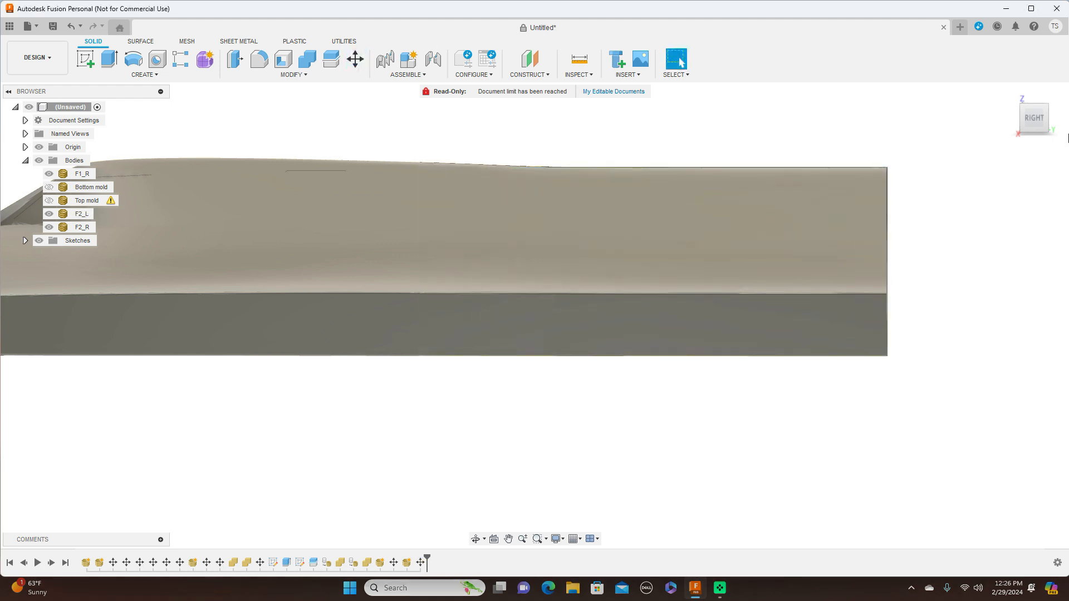
# Step: Check the alignment of F2_L and F2_R from the back, left and top views, including the seam along the centerline
pyautogui.click(1056, 122)
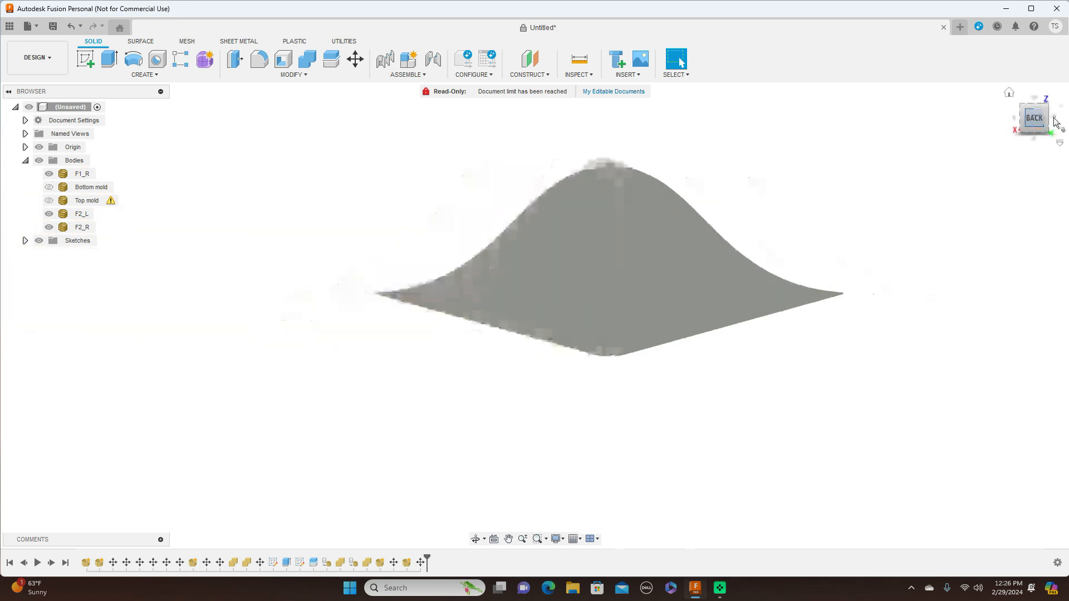
pyautogui.click(1057, 122)
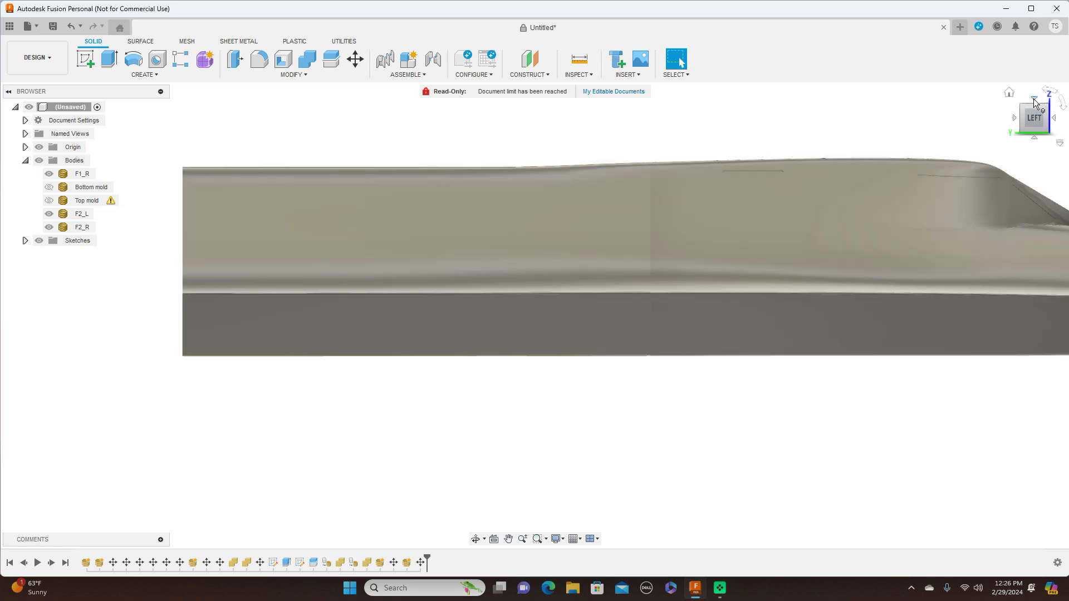
pyautogui.click(1034, 98)
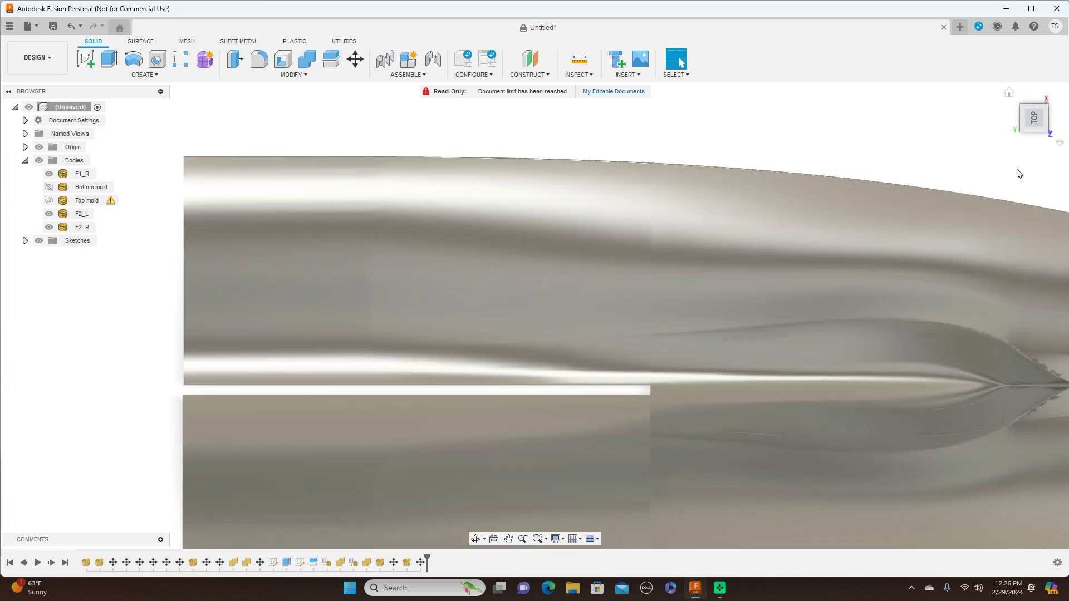
# Step: Move F2_R by X 5.782 mm toward the centerline to close the gap to F2_L
pyautogui.keyDown('shift'); pyautogui.moveTo(534, 318); pyautogui.dragTo(534, 316, button='middle'); pyautogui.keyUp('shift')
pyautogui.click(1037, 132)
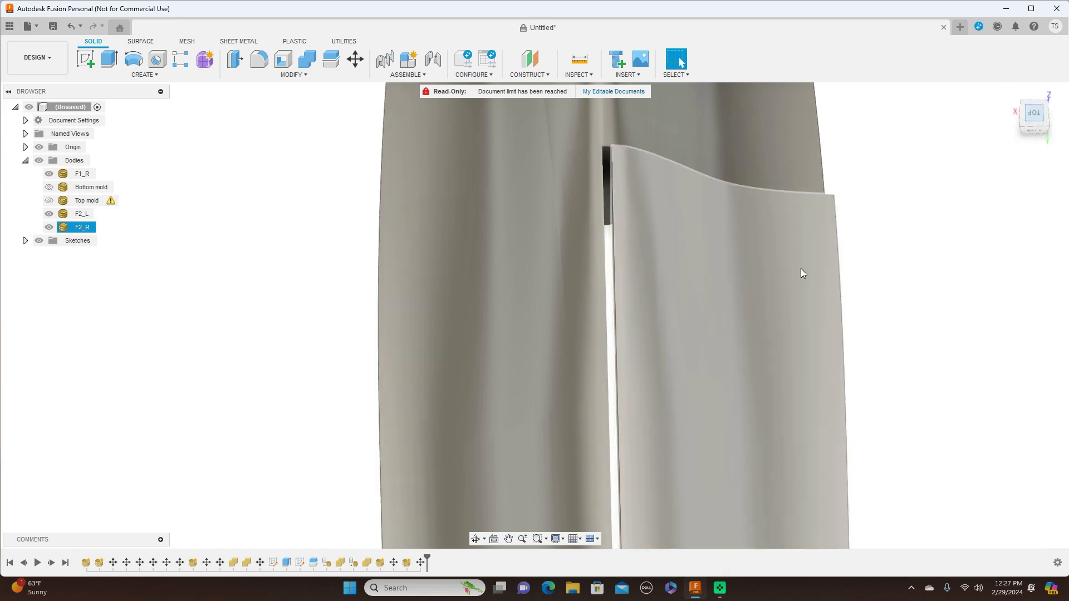
pyautogui.scroll(-2, 982, 297)
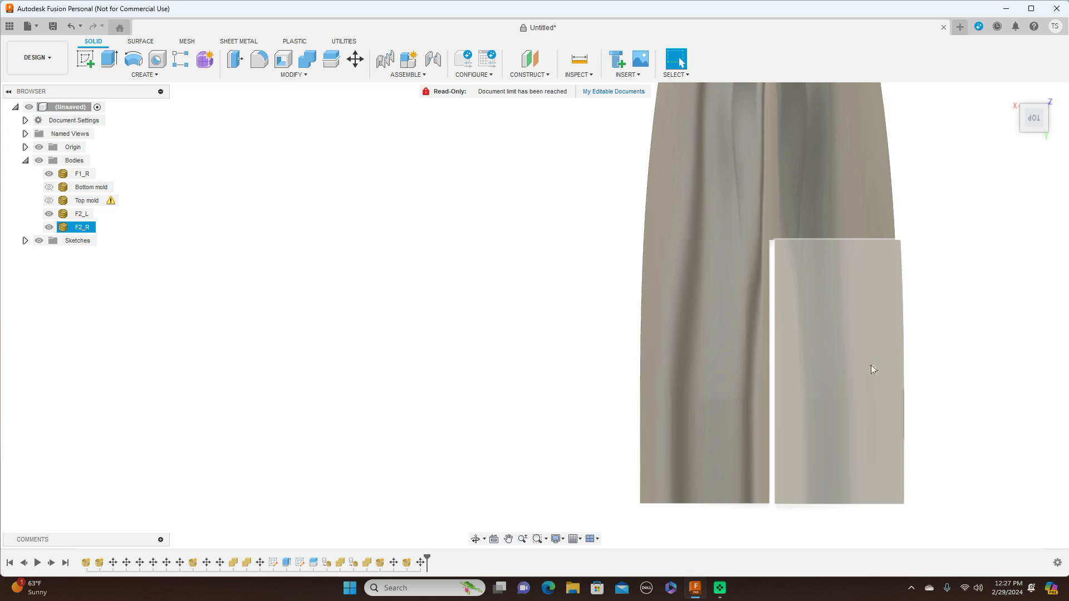
pyautogui.rightClick(82, 228)
pyautogui.click(99, 234)
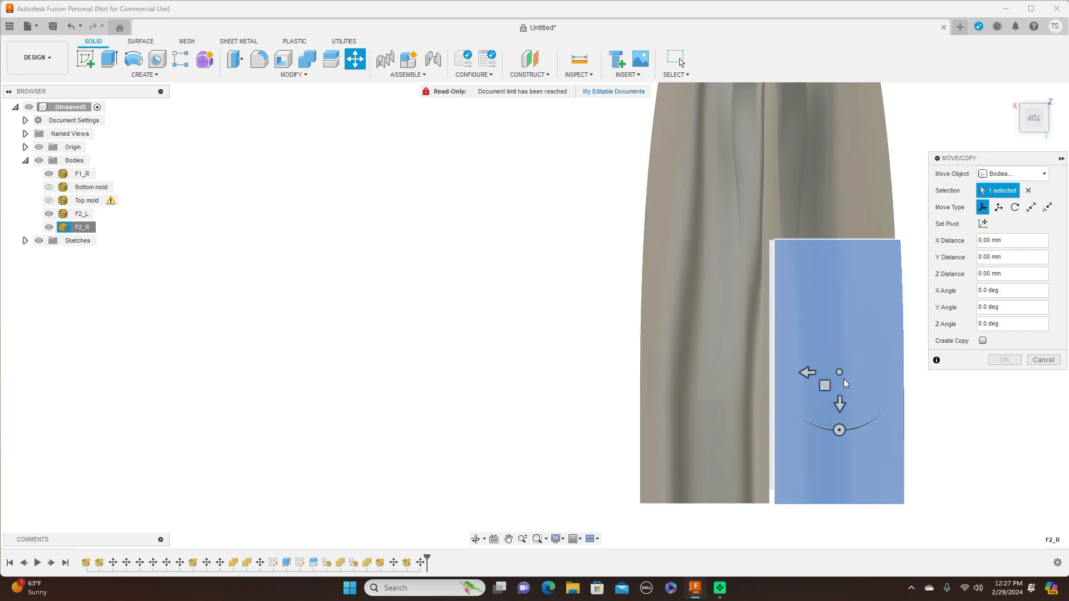
pyautogui.click(825, 385)
pyautogui.moveTo(825, 385); pyautogui.dragTo(820, 384)
pyautogui.click(1004, 364)
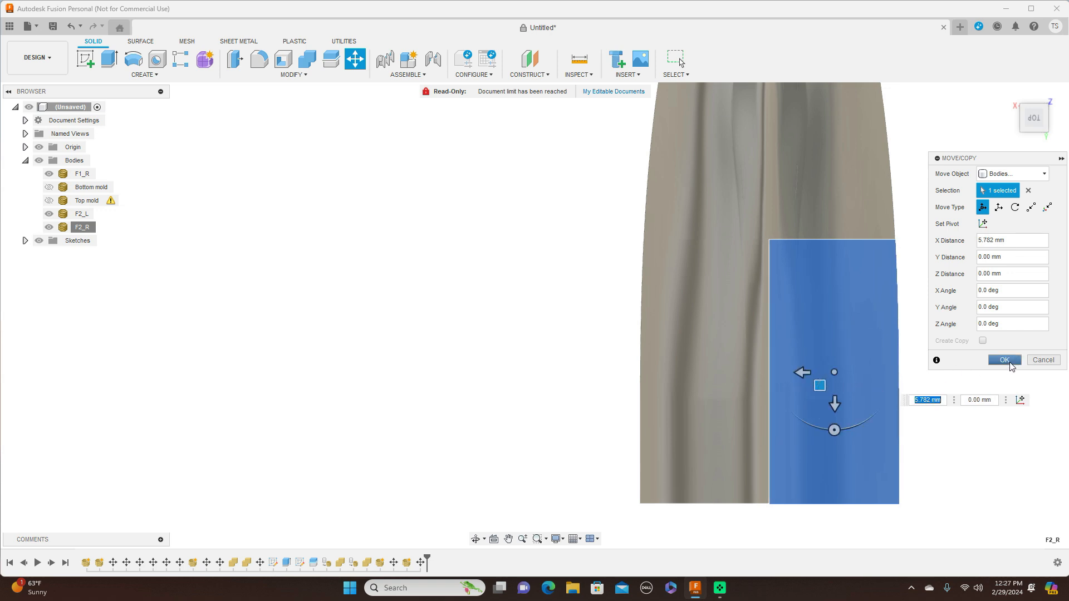
# Step: Fine-adjust F2_R at the center seam with a further X move of 0.379 mm
pyautogui.scroll(4, 952, 359)
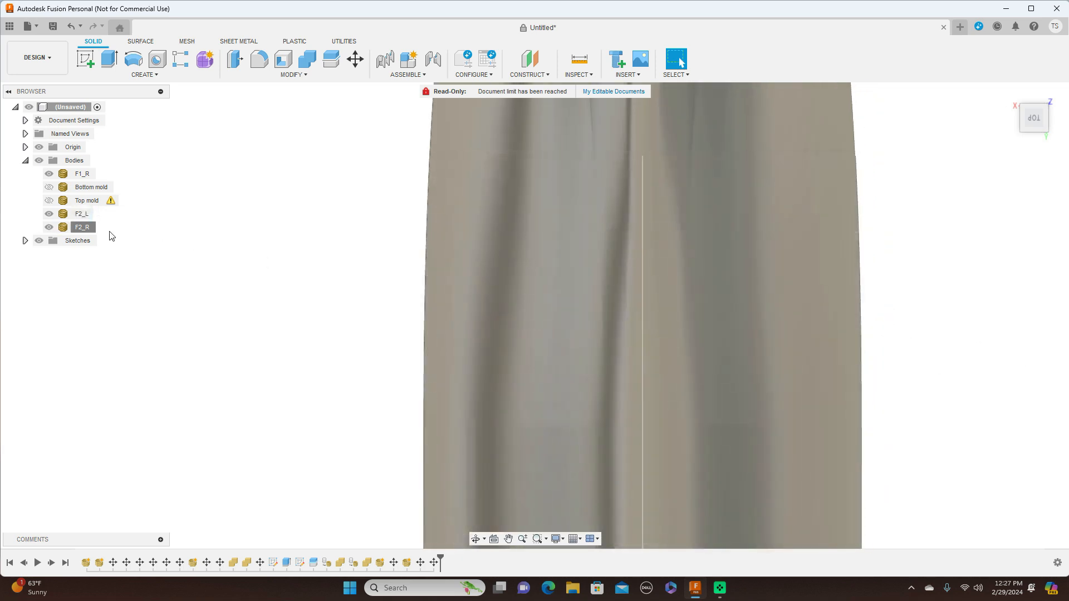
pyautogui.click(79, 228)
pyautogui.rightClick(79, 228)
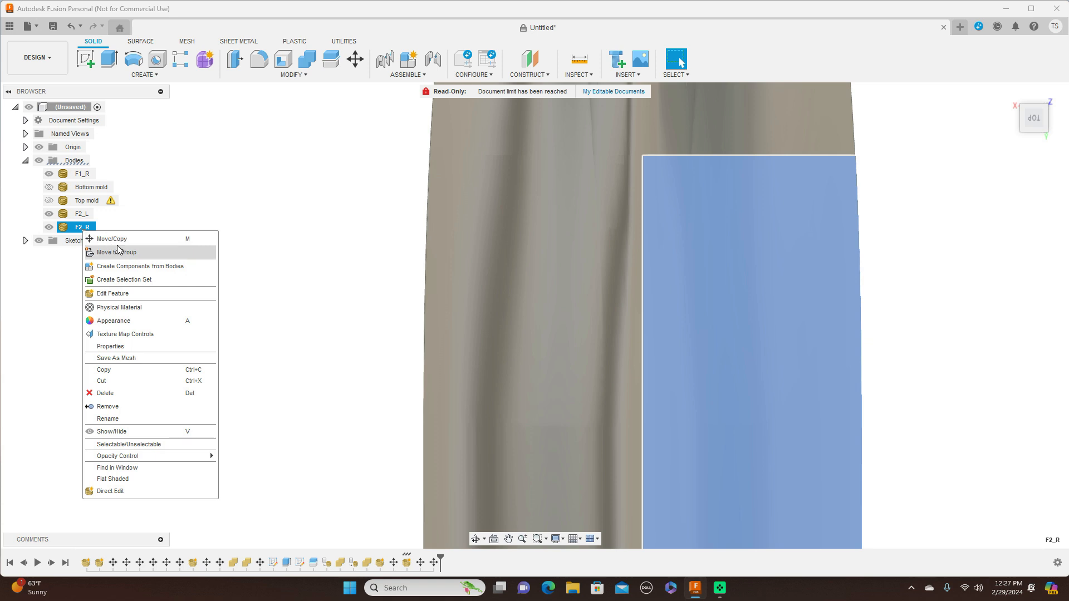
pyautogui.click(160, 236)
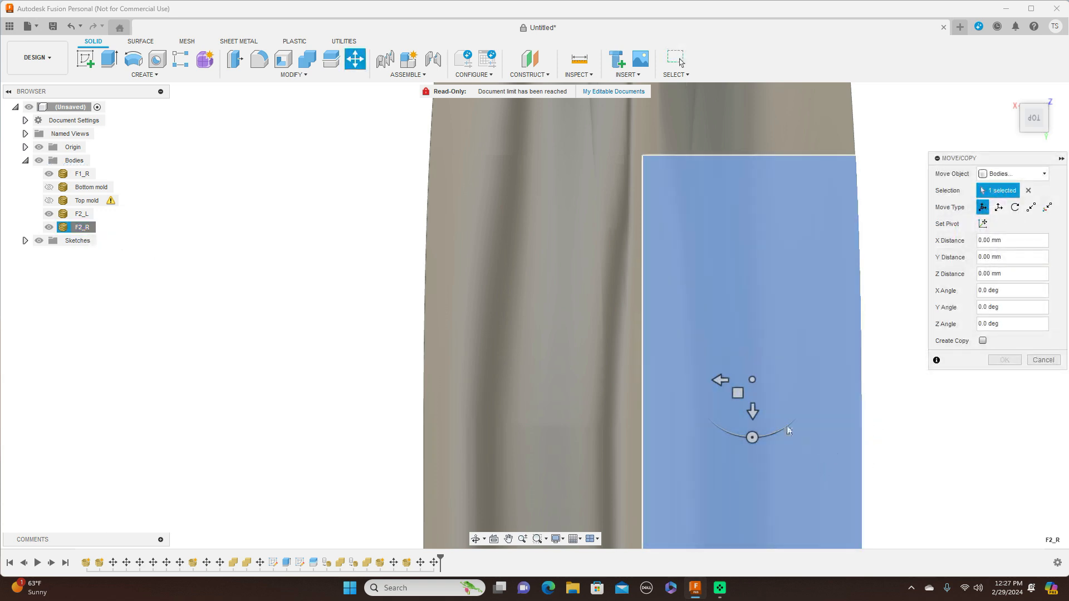
pyautogui.click(737, 393)
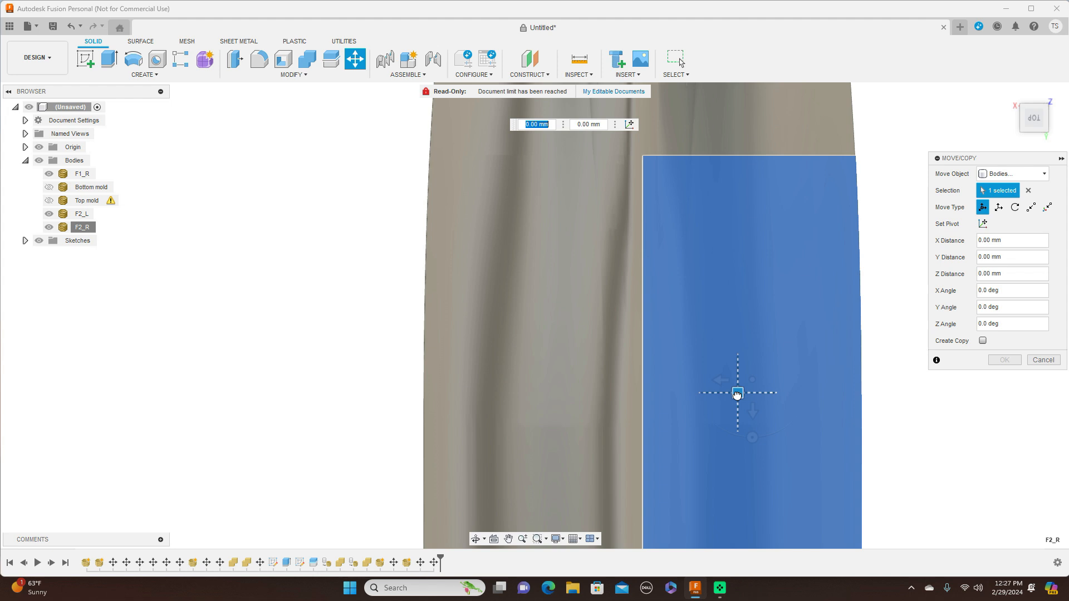
pyautogui.moveTo(738, 395); pyautogui.dragTo(737, 395)
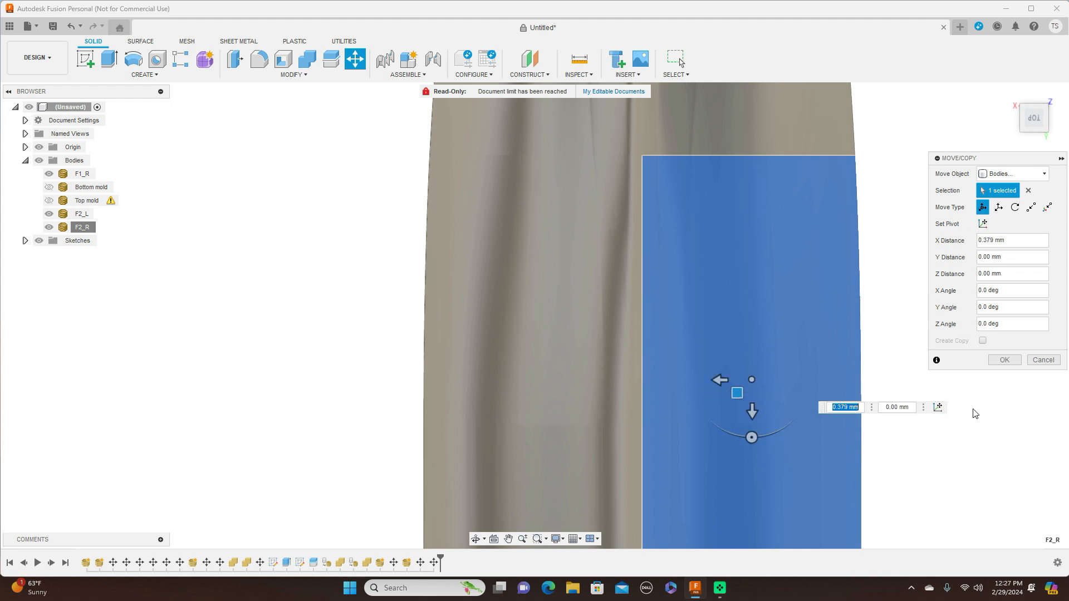
pyautogui.click(1005, 360)
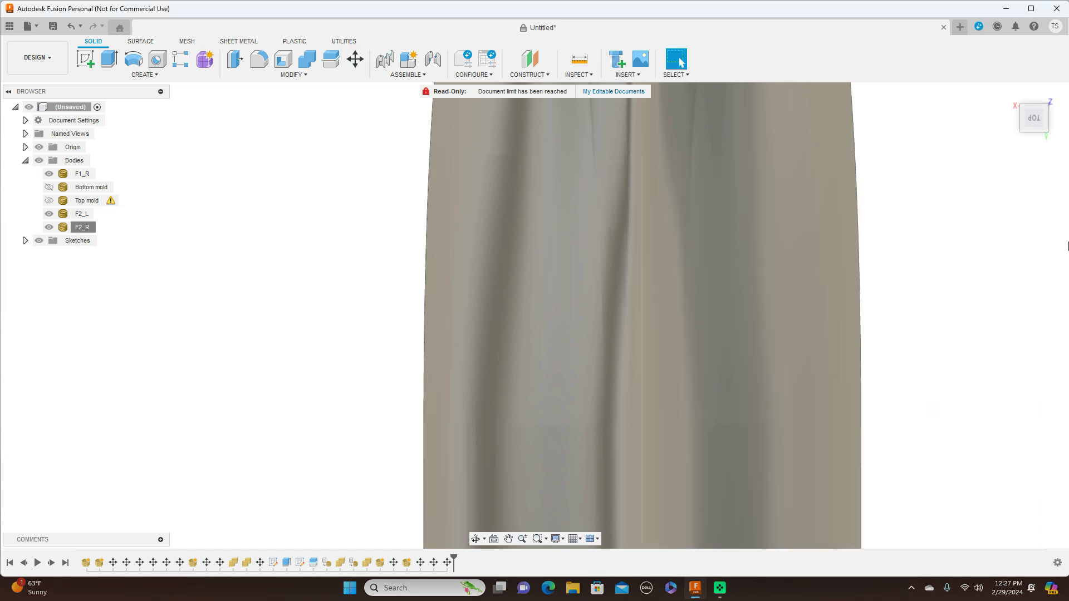
# Step: Inspect the center seam and the joint between F1_R and the F2 sections from the top, right side and an angled view
pyautogui.scroll(2, 855, 240)
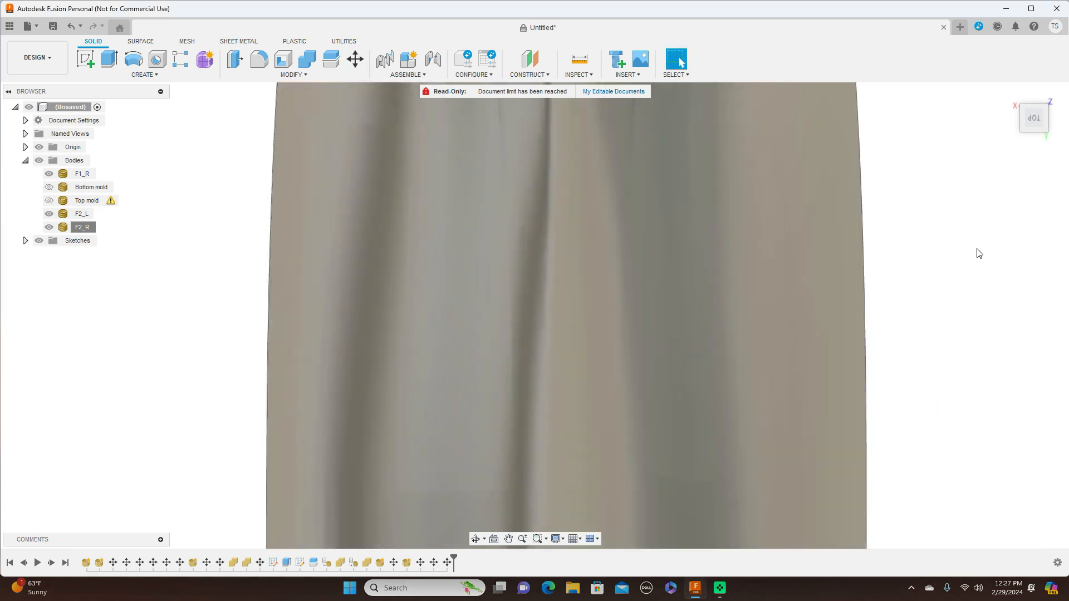
pyautogui.scroll(-4, 979, 254)
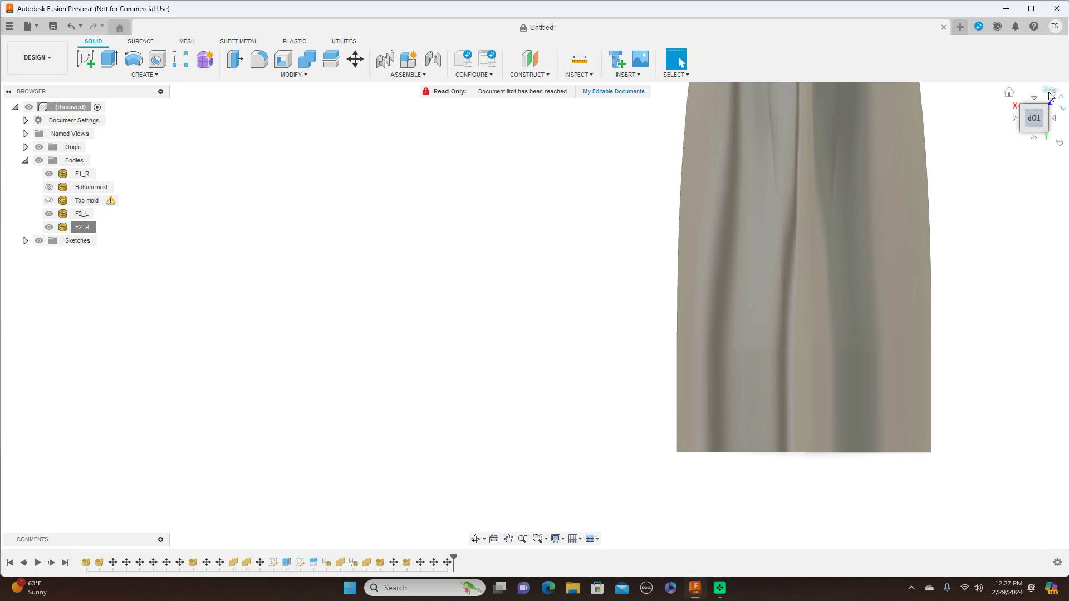
pyautogui.click(1048, 93)
pyautogui.moveTo(833, 255); pyautogui.dragTo(1003, 379, button='middle')
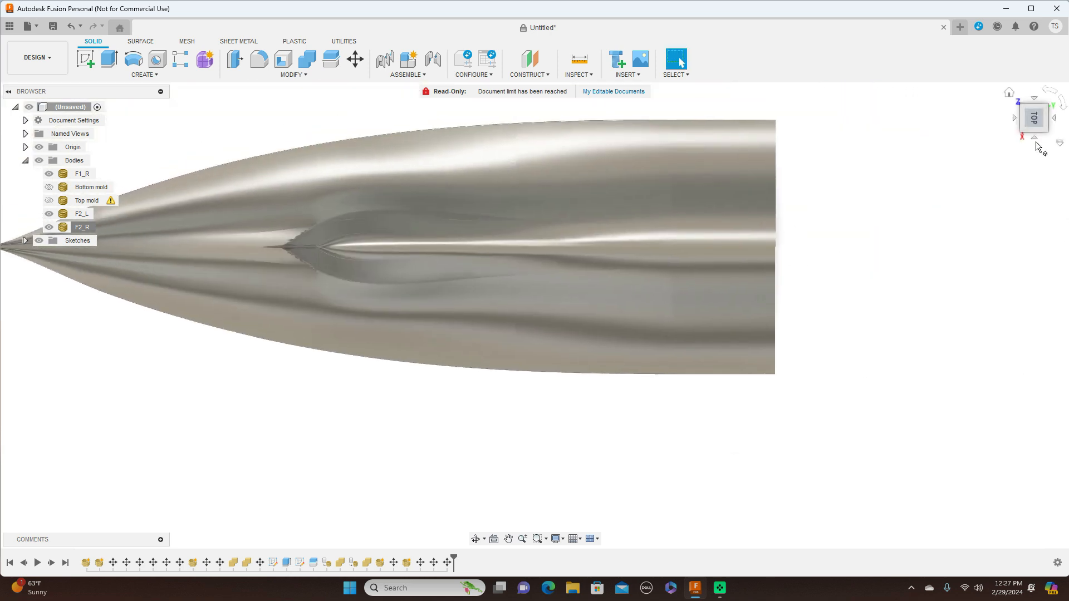
pyautogui.click(1034, 139)
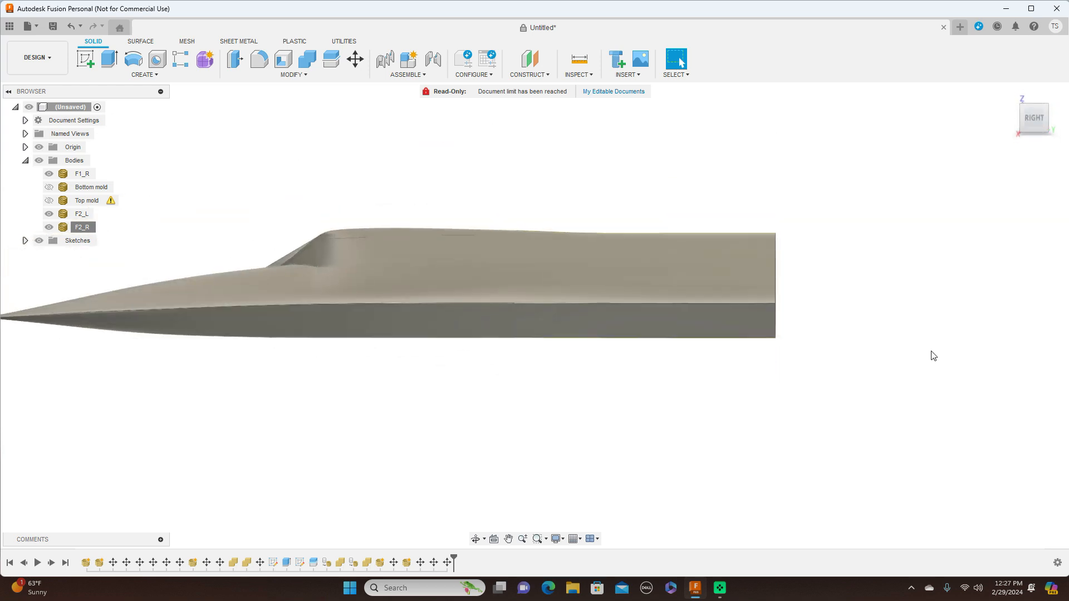
pyautogui.scroll(-2, 929, 313)
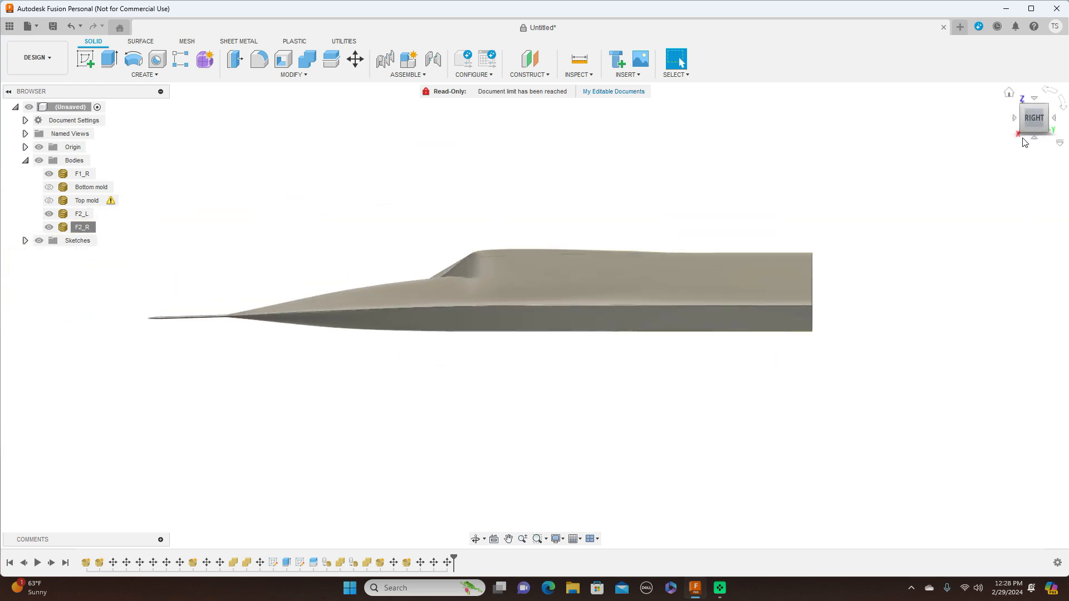
pyautogui.moveTo(1023, 125)
pyautogui.mouseDown()
pyautogui.moveTo(1001, 161)
pyautogui.moveTo(1026, 167)
pyautogui.moveTo(1033, 161)
pyautogui.moveTo(983, 134)
pyautogui.moveTo(993, 162)
pyautogui.moveTo(963, 141)
pyautogui.moveTo(988, 149)
pyautogui.mouseUp()
pyautogui.moveTo(1029, 118); pyautogui.dragTo(1027, 126)
pyautogui.keyDown('shift'); pyautogui.moveTo(894, 293); pyautogui.dragTo(868, 309, button='middle'); pyautogui.keyUp('shift')
pyautogui.scroll(1, 864, 305)
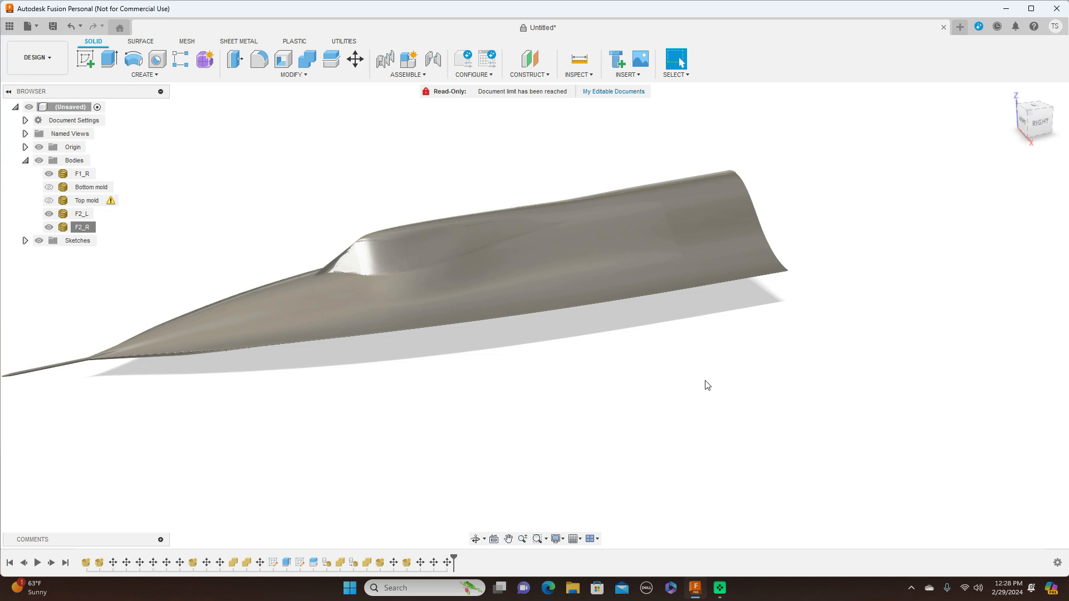
pyautogui.moveTo(710, 381); pyautogui.dragTo(815, 389, button='middle')
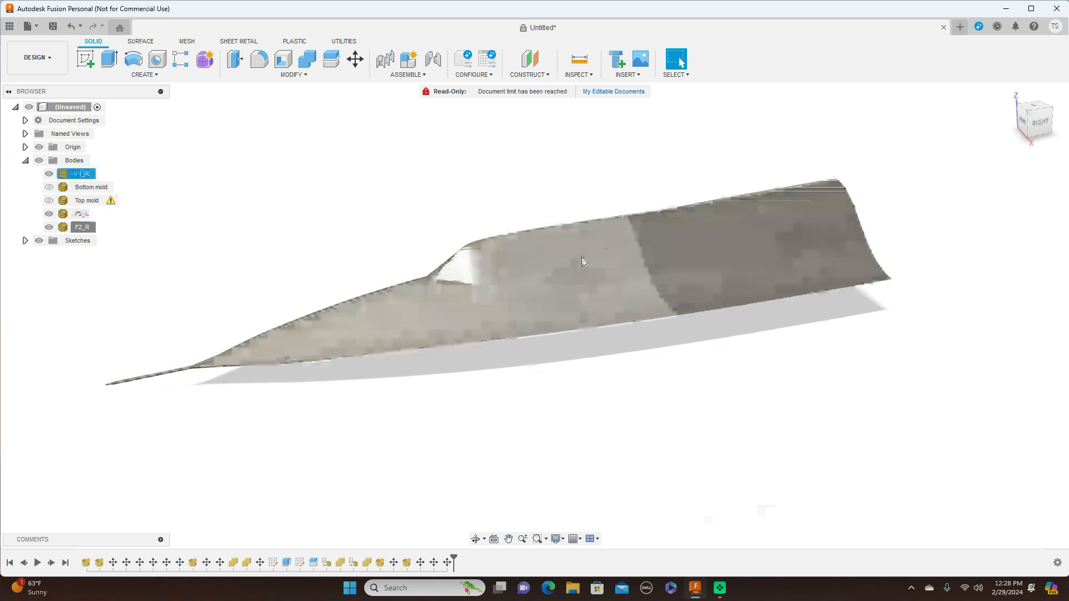
pyautogui.click(1040, 125)
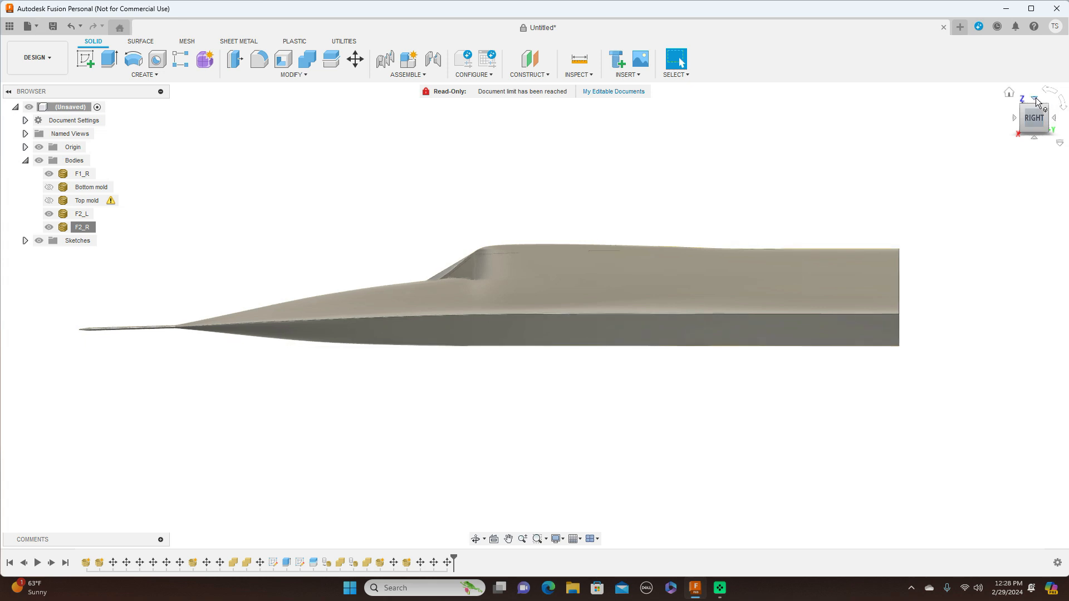
pyautogui.click(1036, 99)
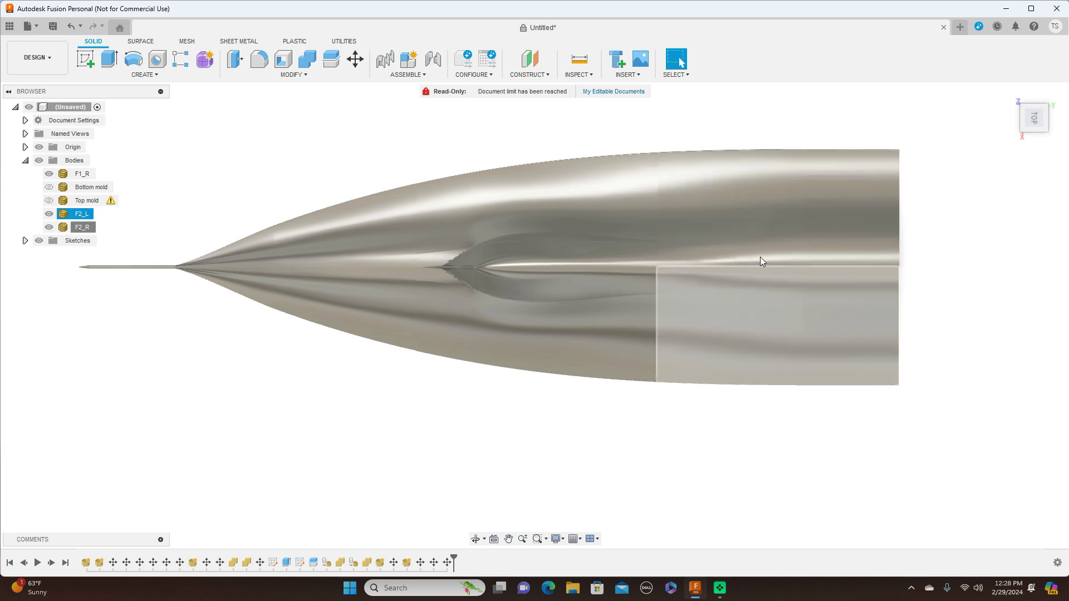
# Step: Combine the mesh bodies with F2_L as the target and F2_R as the tool, keeping the tool body
pyautogui.click(188, 42)
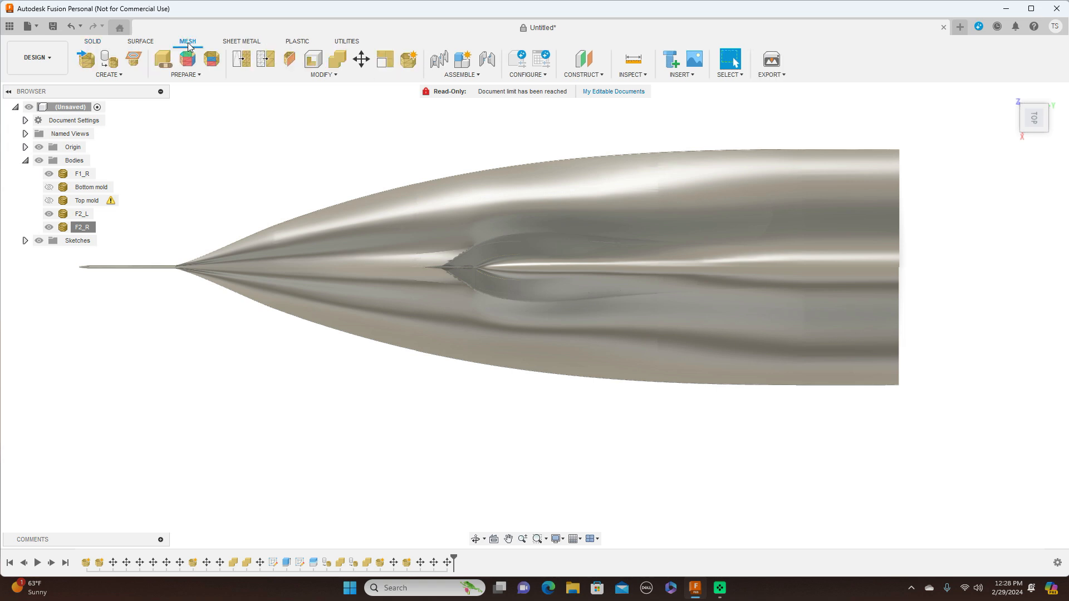
pyautogui.click(329, 75)
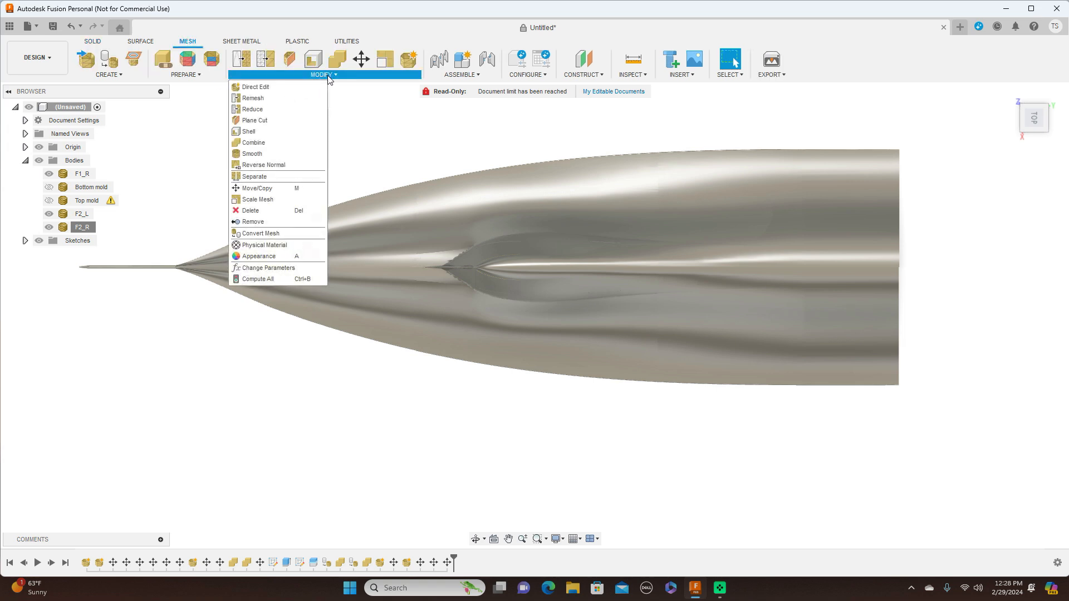
pyautogui.click(289, 142)
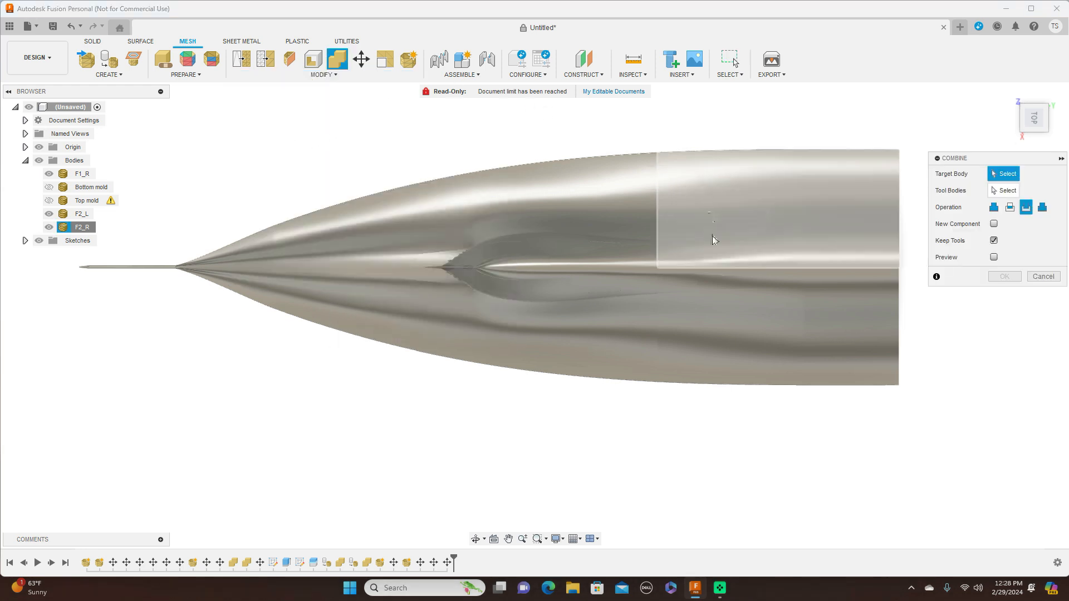
pyautogui.click(767, 336)
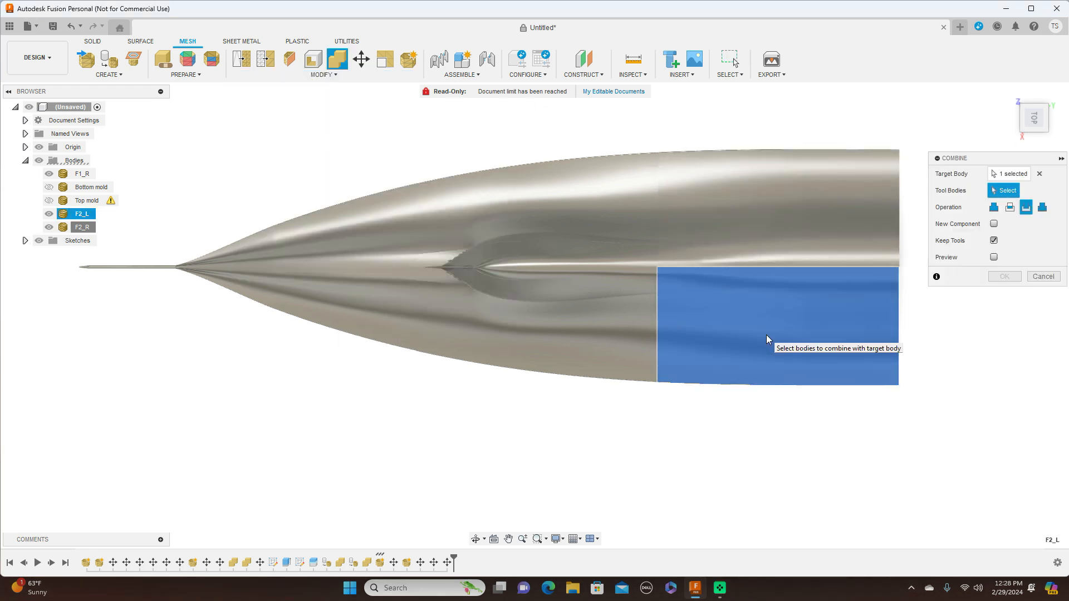
pyautogui.click(737, 198)
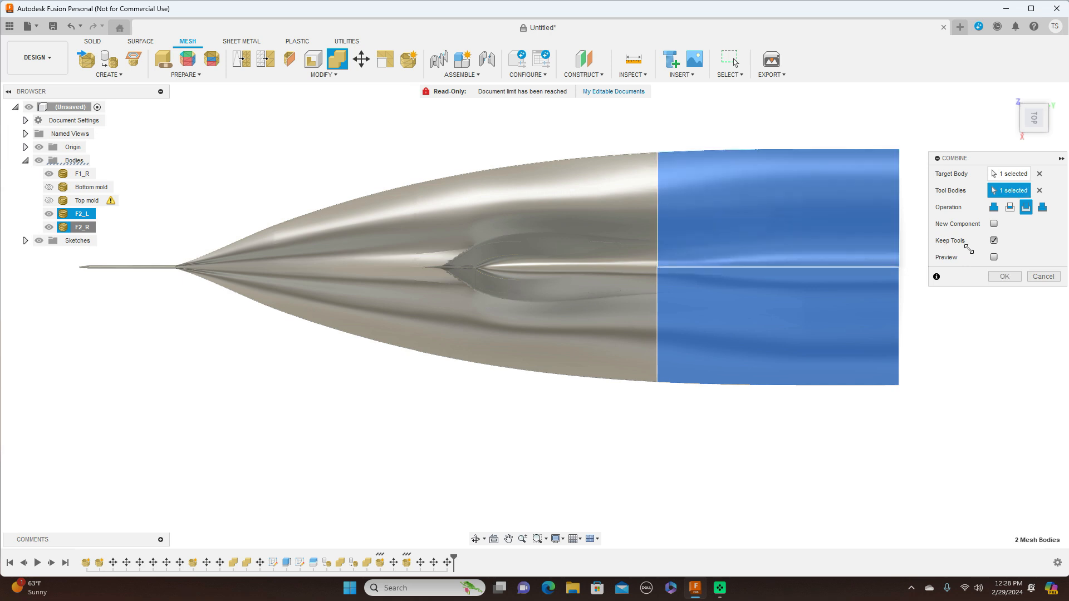
pyautogui.click(1005, 276)
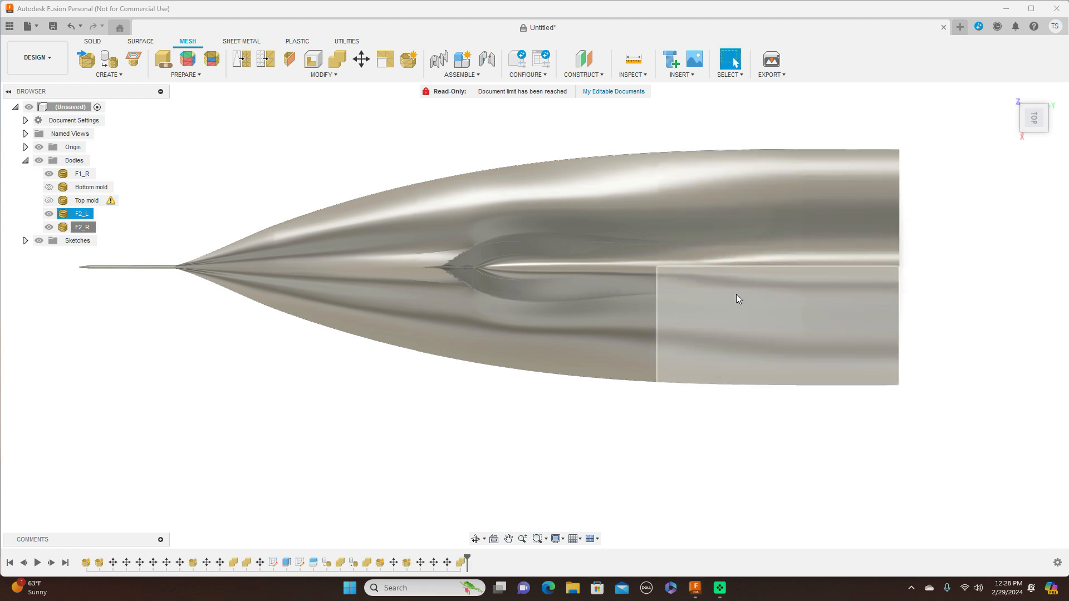
# Step: Check the combine result by toggling the visibility of F2_R and F2_L and viewing the fuselage from the top, back and right
pyautogui.click(49, 227)
pyautogui.click(49, 227)
pyautogui.click(49, 214)
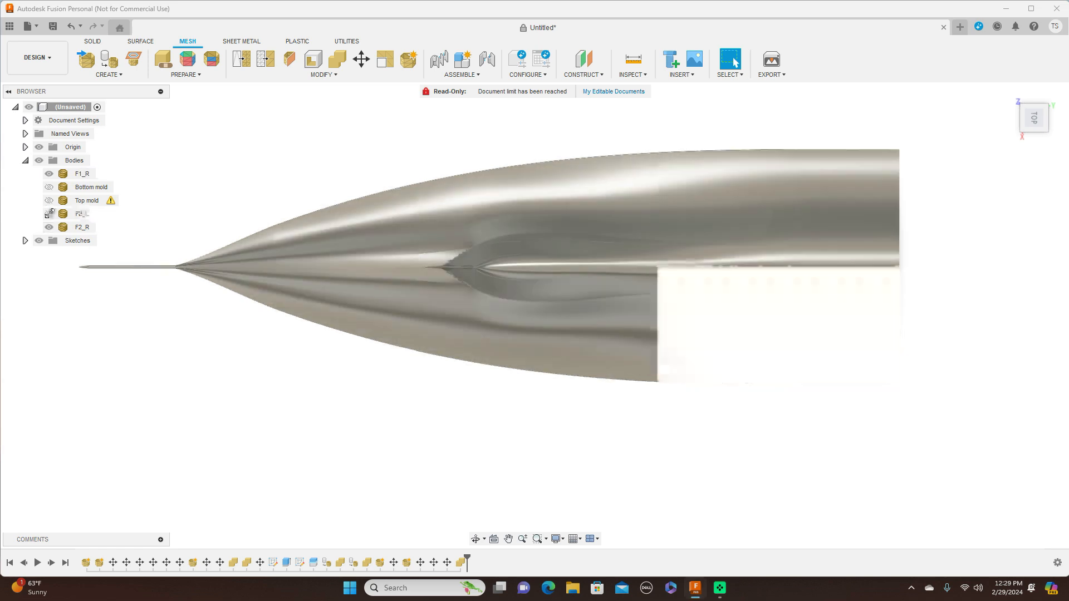
pyautogui.click(50, 213)
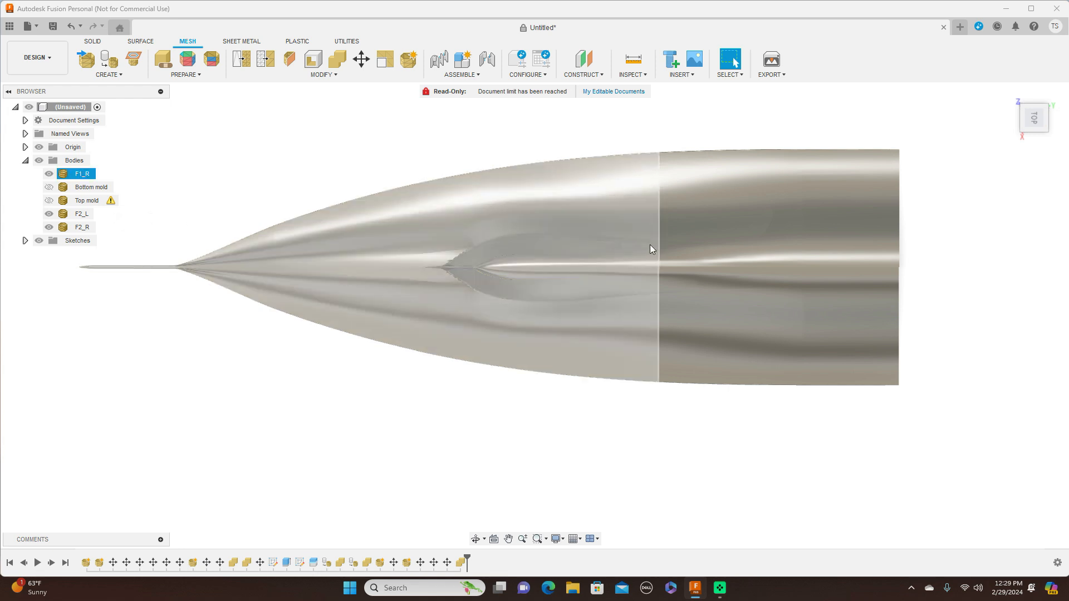
pyautogui.scroll(2, 650, 245)
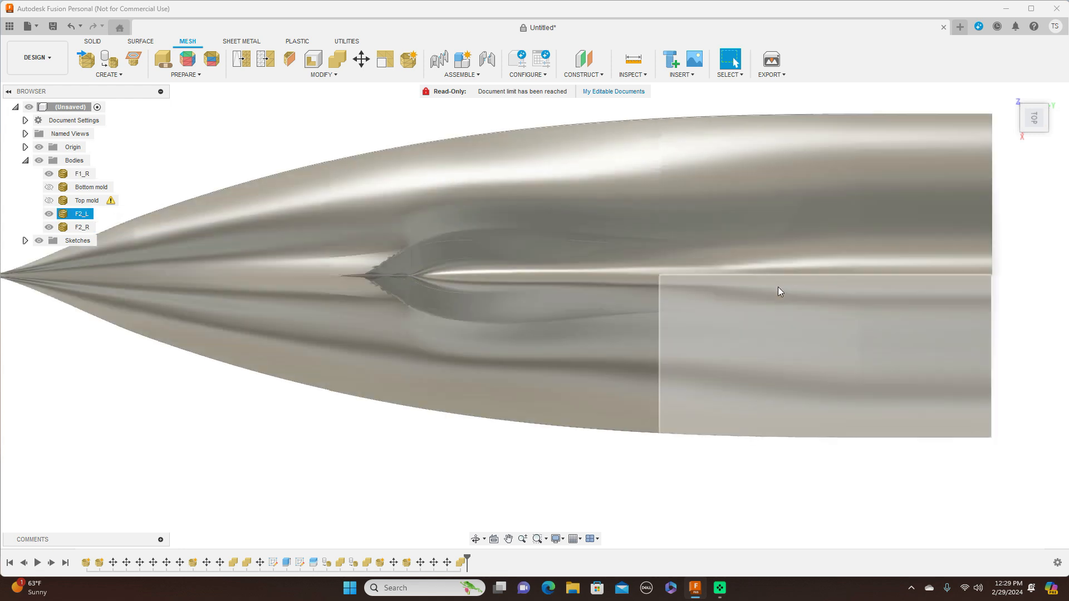
pyautogui.scroll(-2, 771, 279)
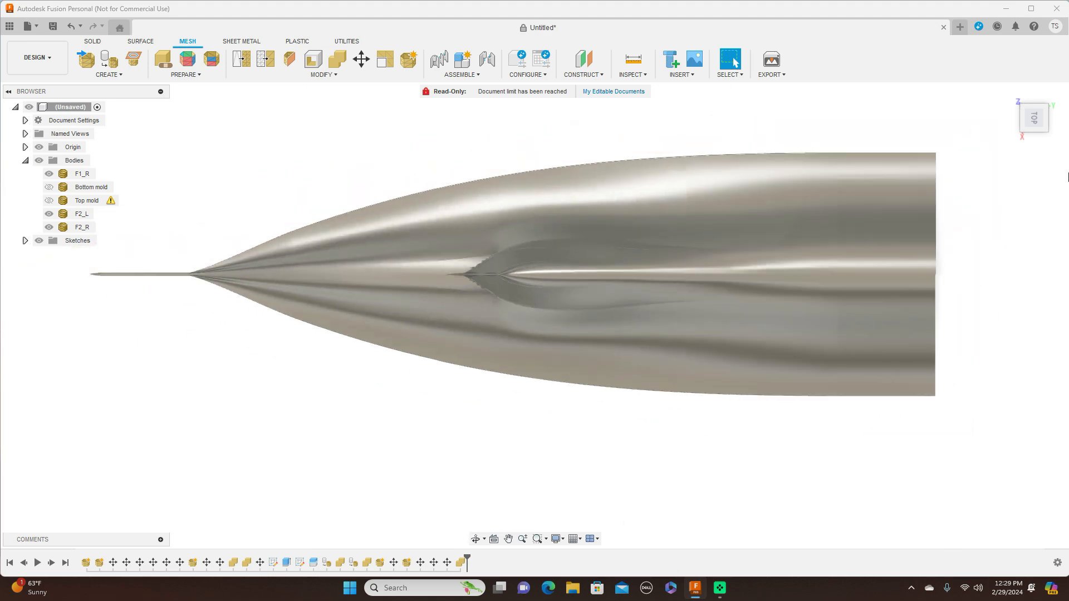
pyautogui.moveTo(1043, 129); pyautogui.dragTo(1015, 111)
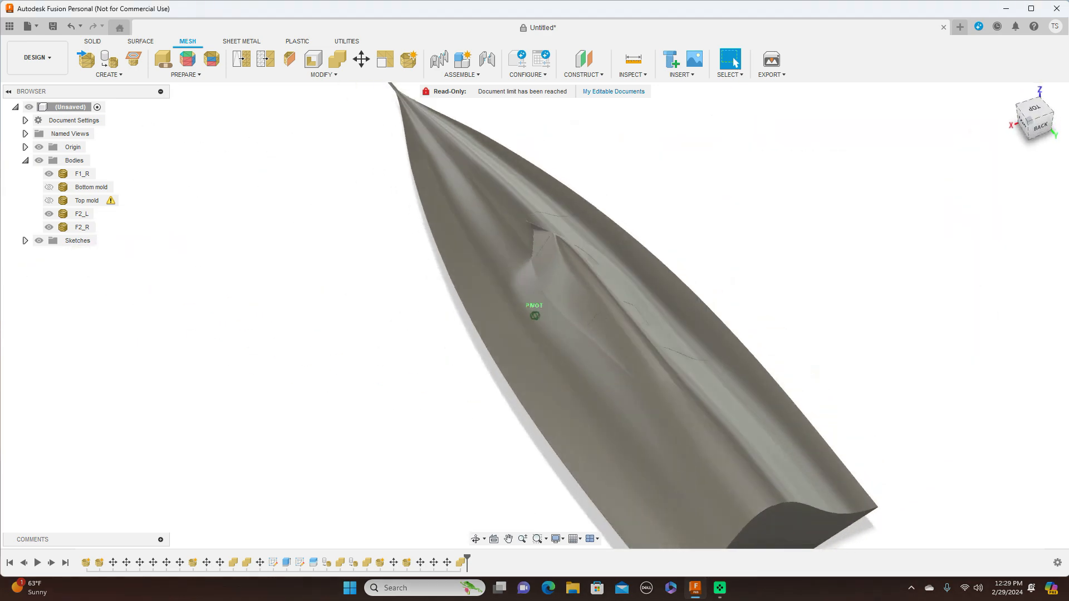
pyautogui.click(1039, 127)
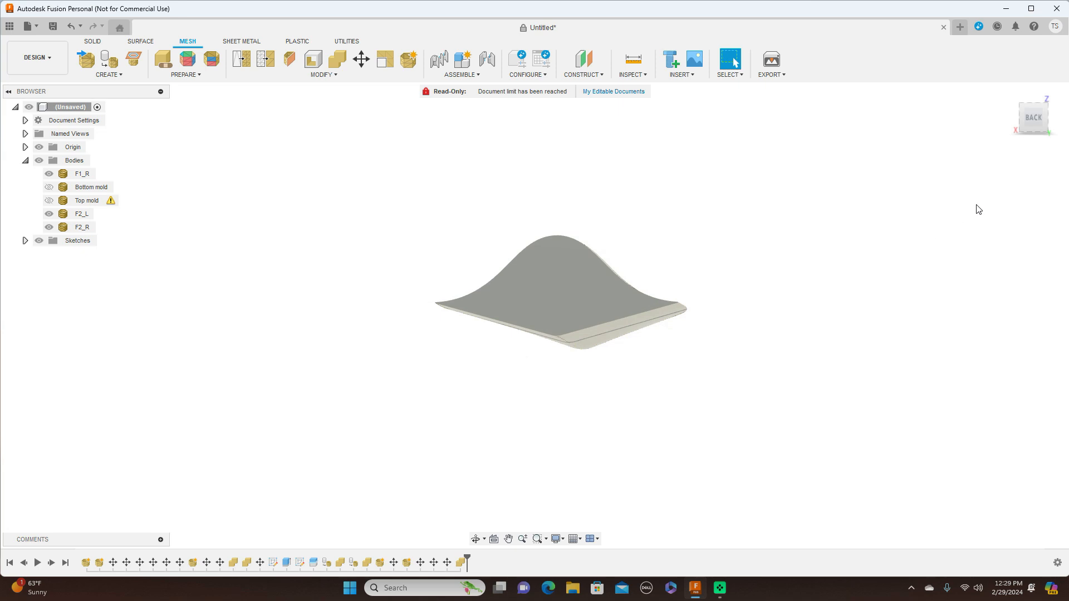
pyautogui.click(1022, 121)
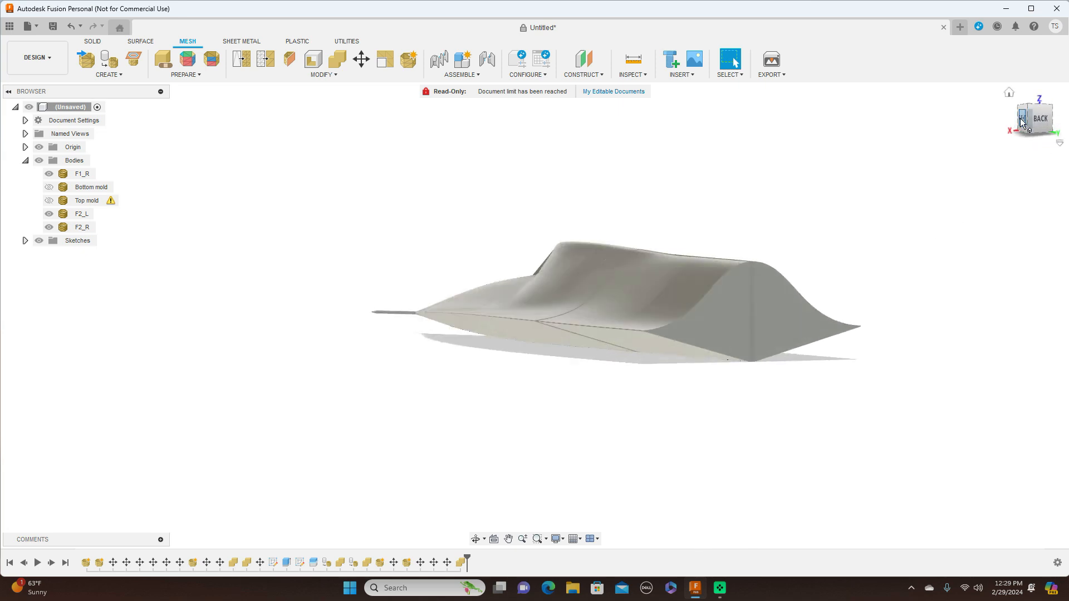
pyautogui.click(1022, 122)
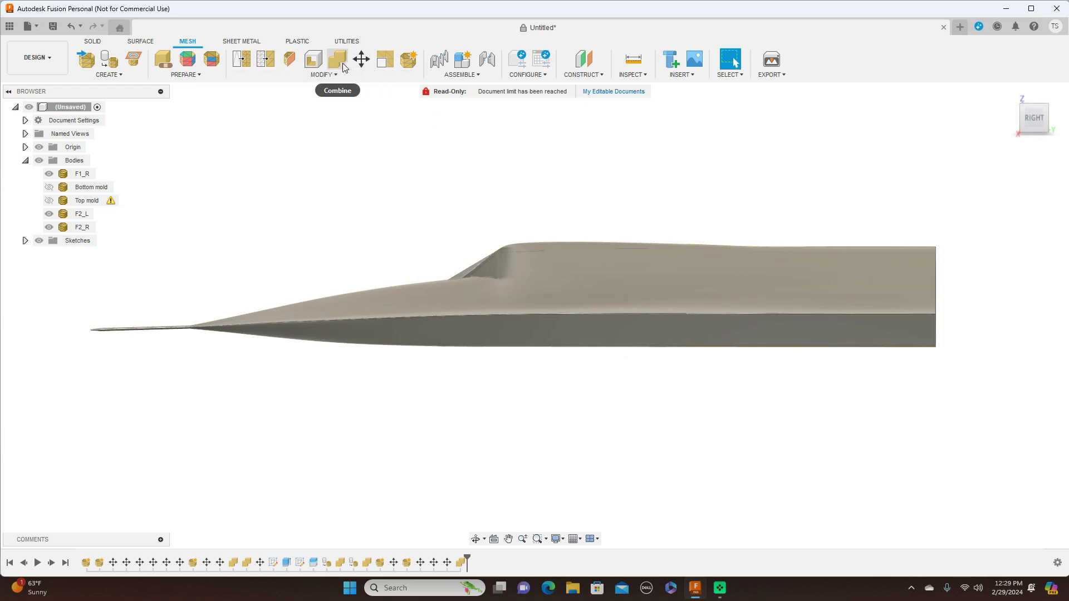
# Step: Combine the mesh bodies with F2_R as the target and F2_L as the tool, using the Join operation and keeping the tool body
pyautogui.click(338, 59)
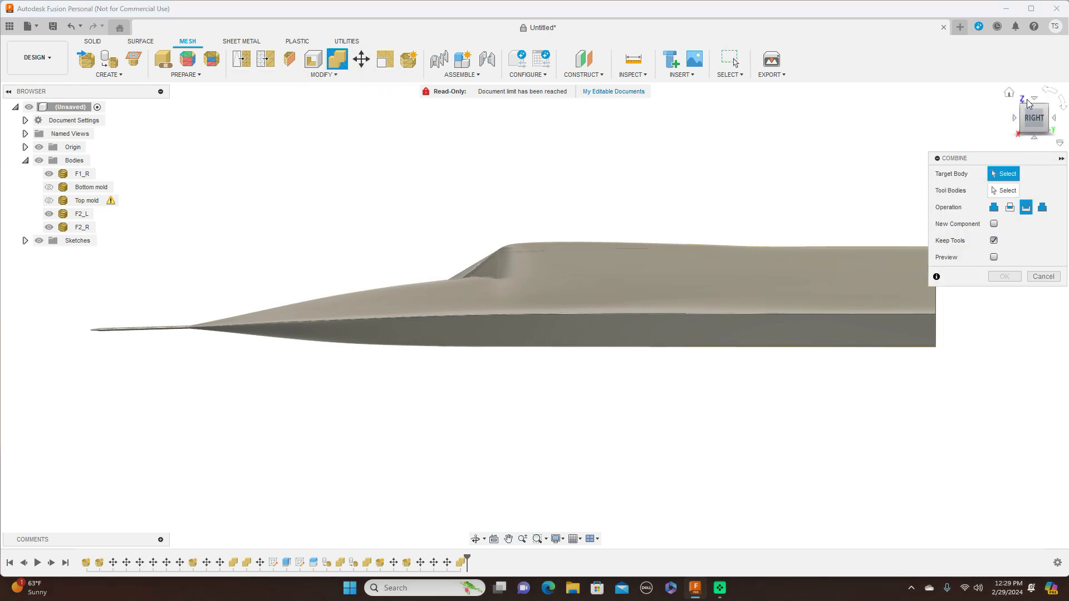
pyautogui.click(1033, 98)
pyautogui.click(763, 222)
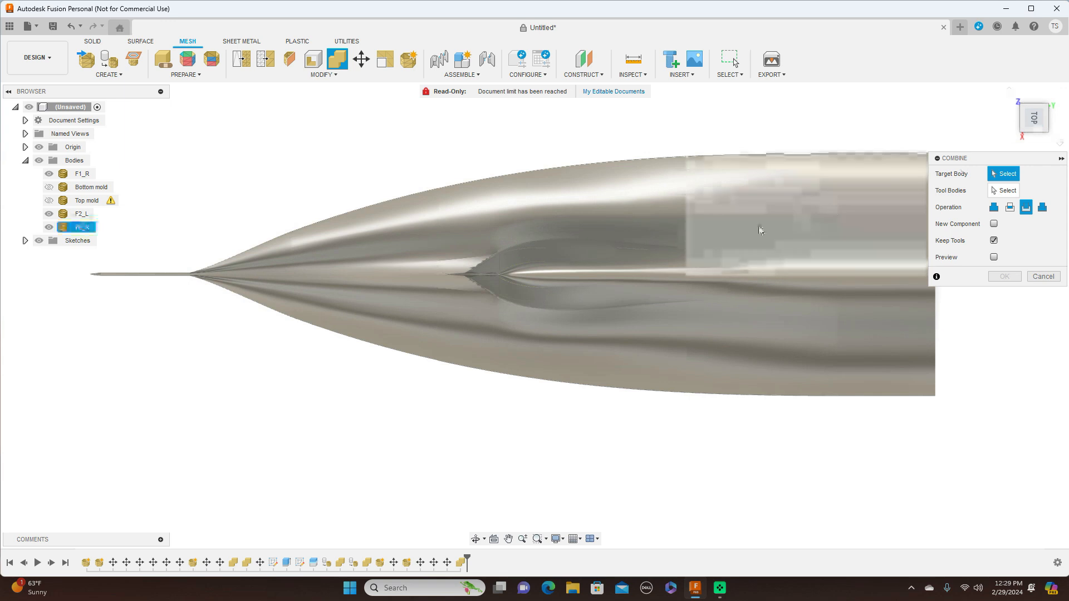
pyautogui.click(887, 316)
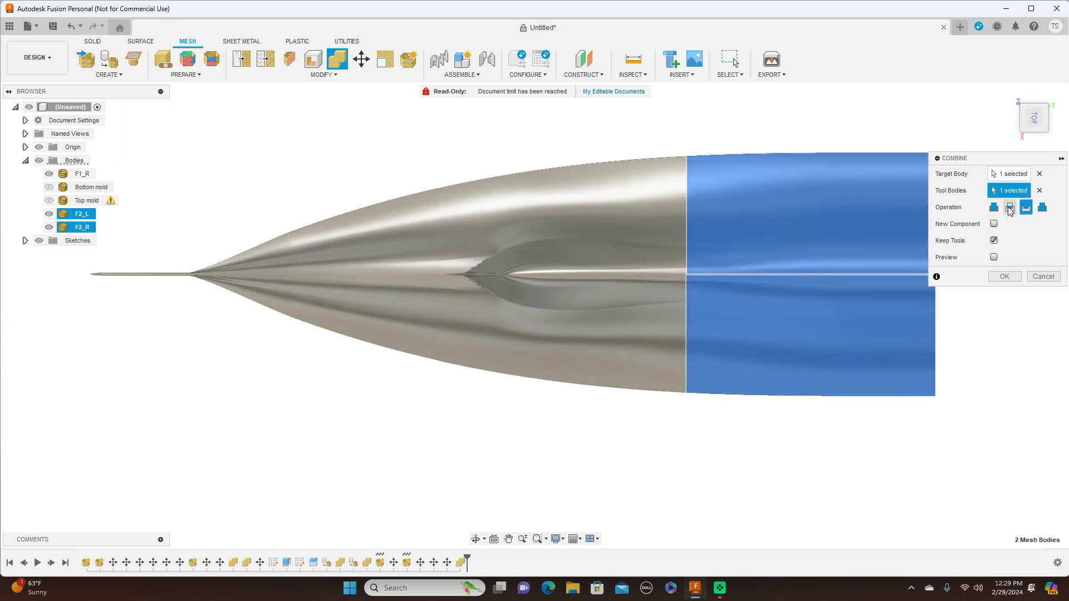
pyautogui.click(994, 208)
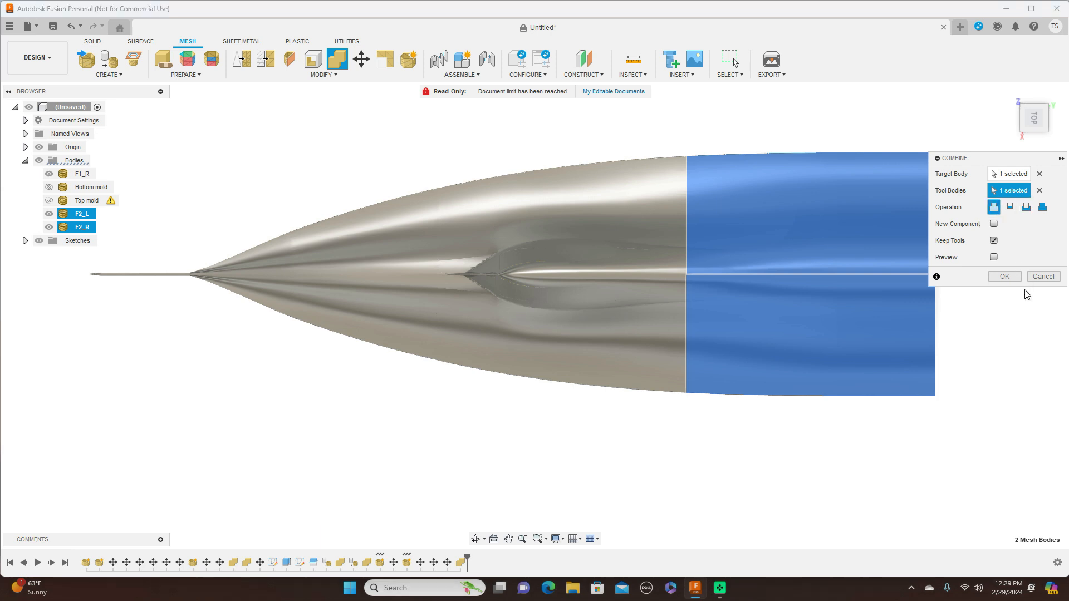
pyautogui.click(1005, 276)
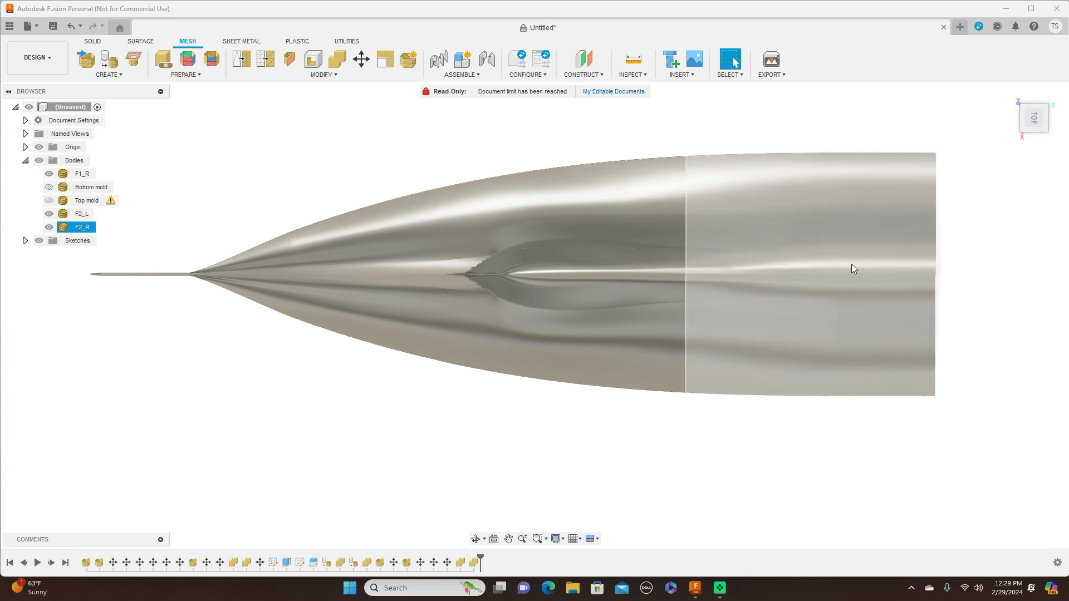
# Step: Hide F2_L and toggle the visibility of F2_R to check the joined section
pyautogui.click(49, 213)
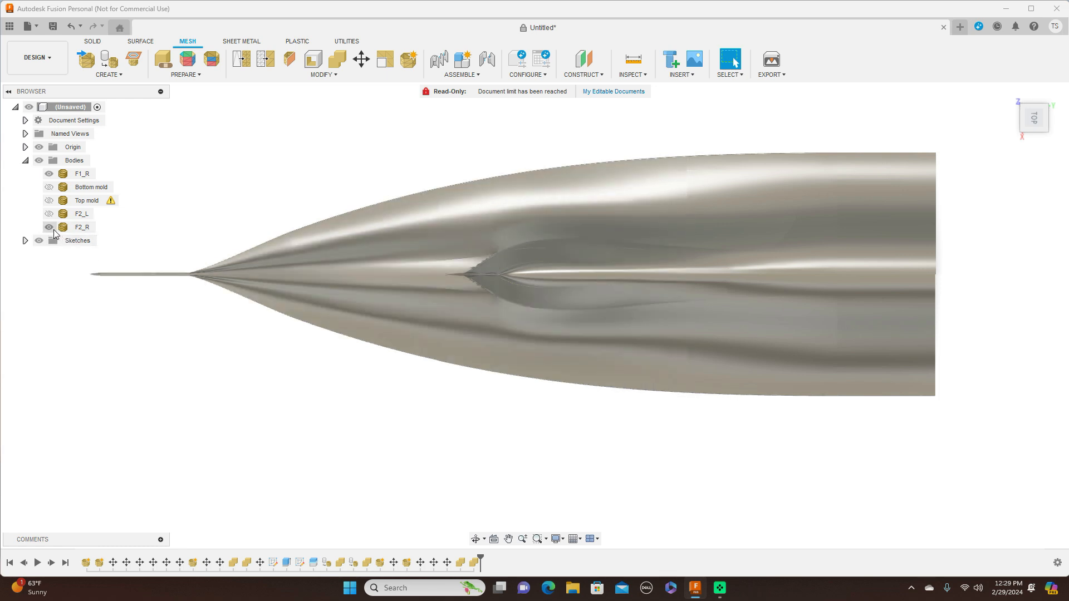
pyautogui.click(49, 227)
pyautogui.click(49, 227)
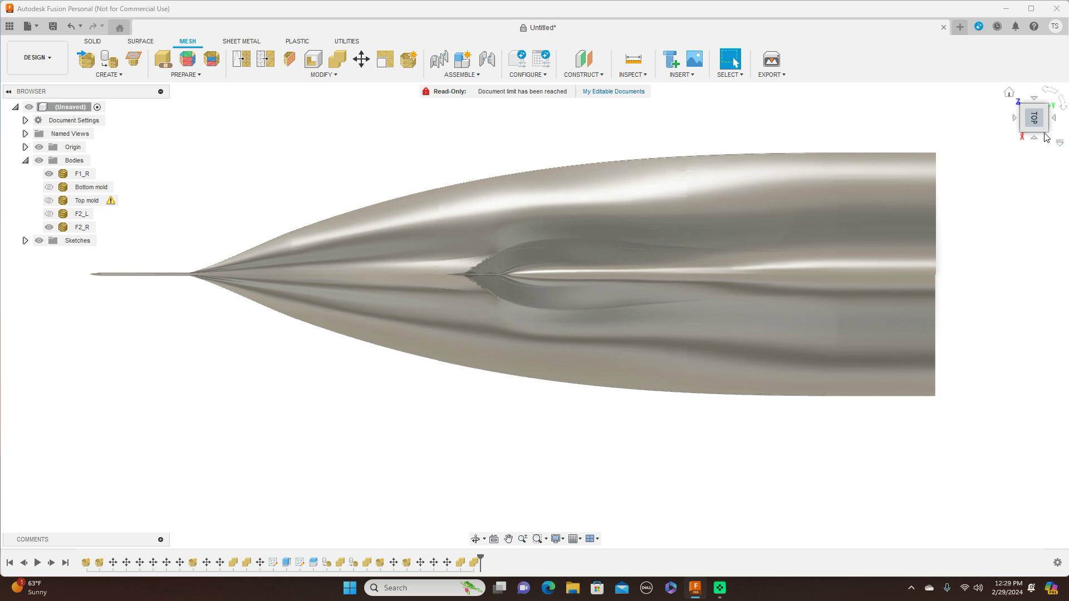
# Step: Inspect the fuselage with the joined F2_R section from the right, the front and several angled views
pyautogui.keyDown('shift'); pyautogui.moveTo(535, 312); pyautogui.dragTo(534, 234, button='middle'); pyautogui.keyUp('shift')
pyautogui.moveTo(1044, 146); pyautogui.dragTo(1044, 138)
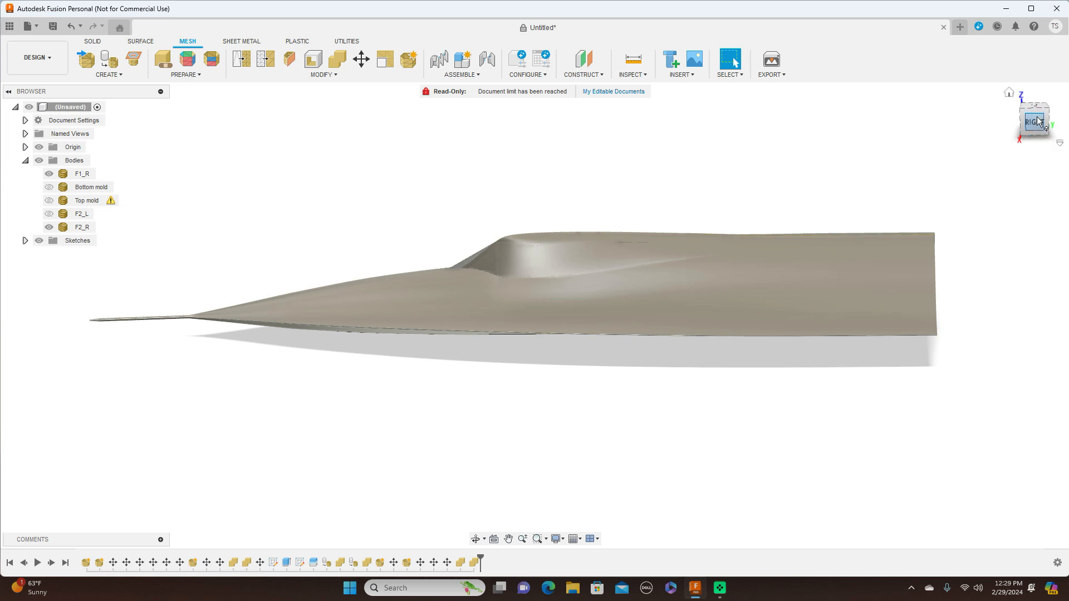
pyautogui.click(1040, 121)
pyautogui.moveTo(1041, 121)
pyautogui.mouseDown()
pyautogui.moveTo(1055, 129)
pyautogui.moveTo(1011, 136)
pyautogui.moveTo(1054, 144)
pyautogui.moveTo(1058, 133)
pyautogui.moveTo(1043, 124)
pyautogui.moveTo(1066, 129)
pyautogui.moveTo(1033, 123)
pyautogui.mouseUp()
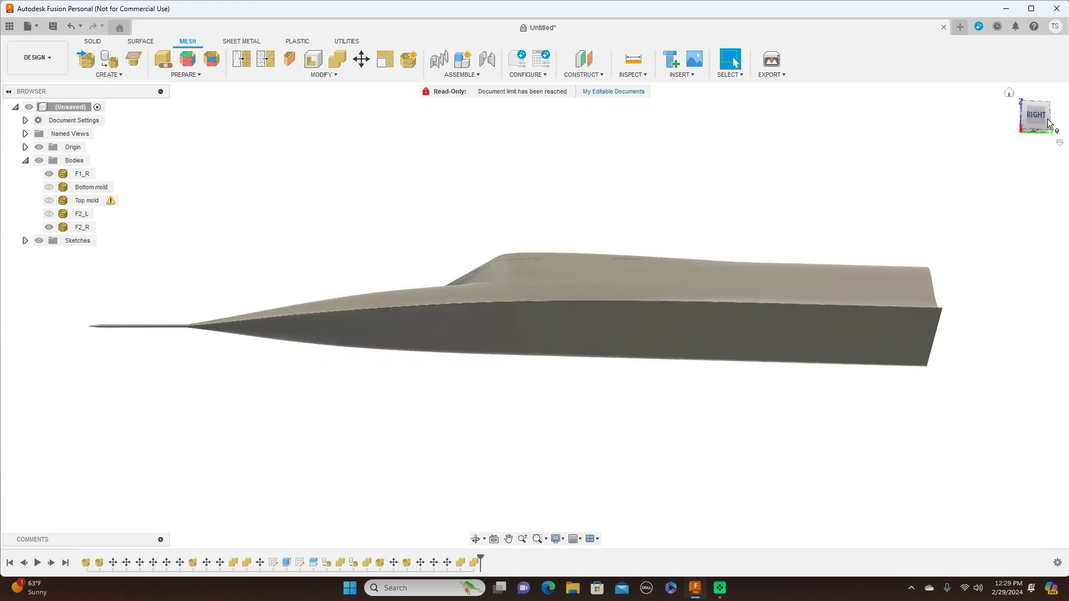
pyautogui.click(1033, 125)
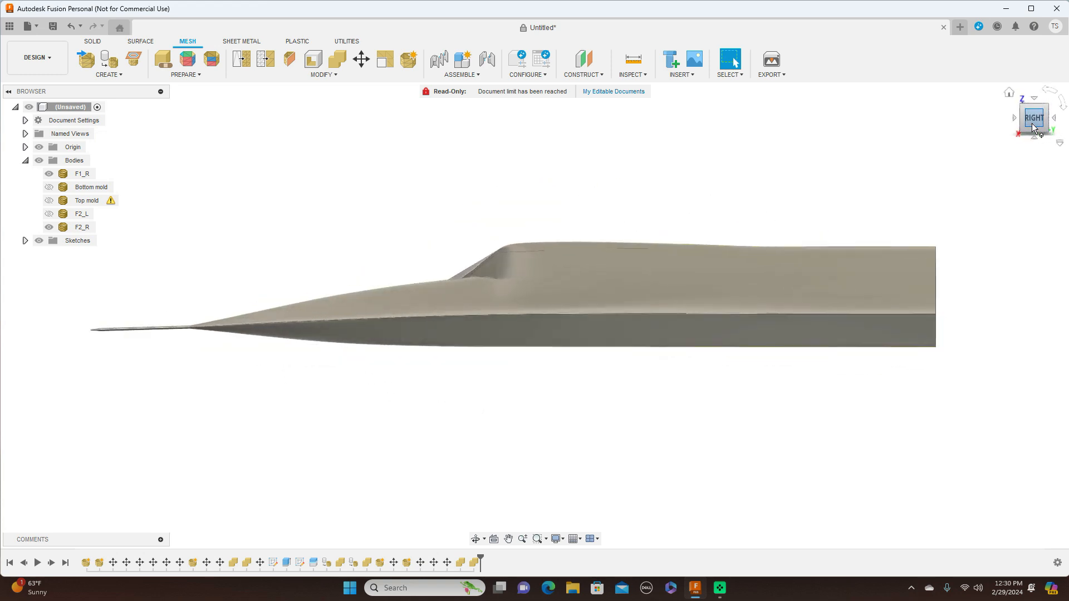
pyautogui.moveTo(1036, 114); pyautogui.dragTo(1046, 163)
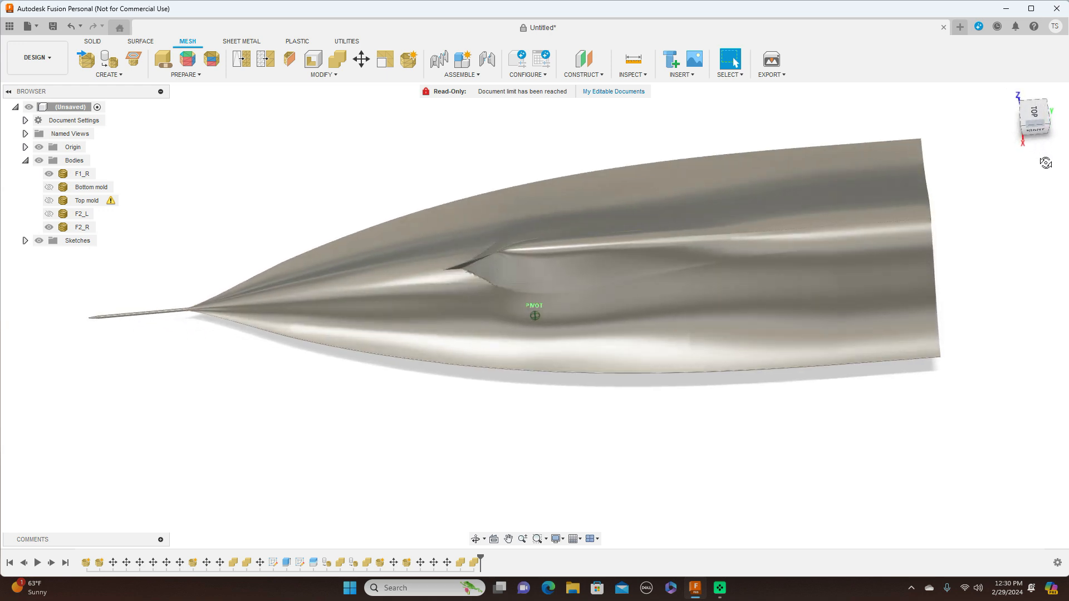
pyautogui.click(1040, 128)
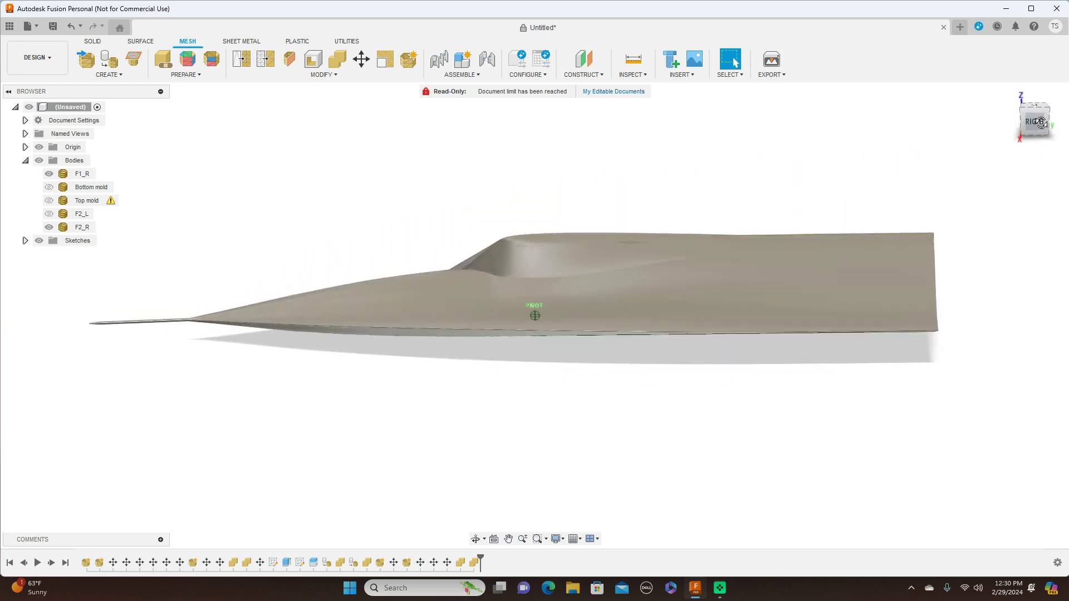
pyautogui.click(1041, 127)
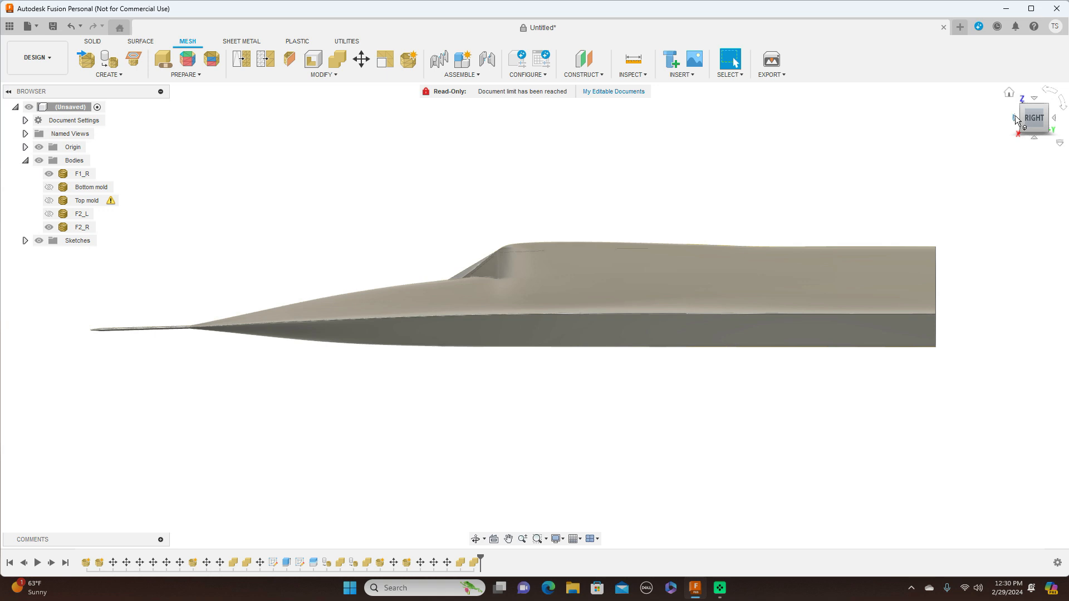
pyautogui.click(1014, 117)
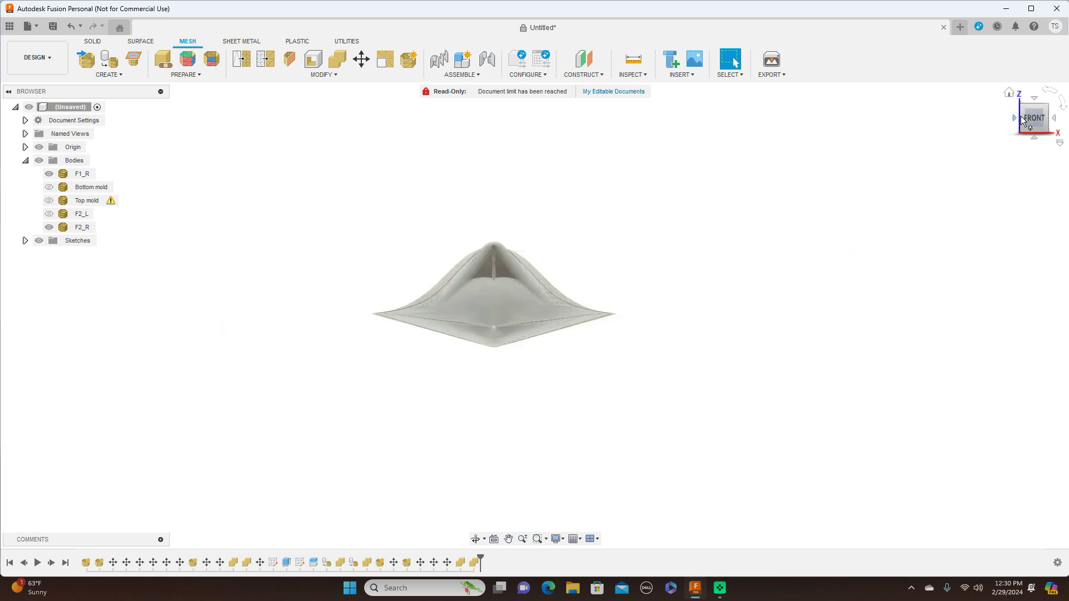
pyautogui.click(1056, 121)
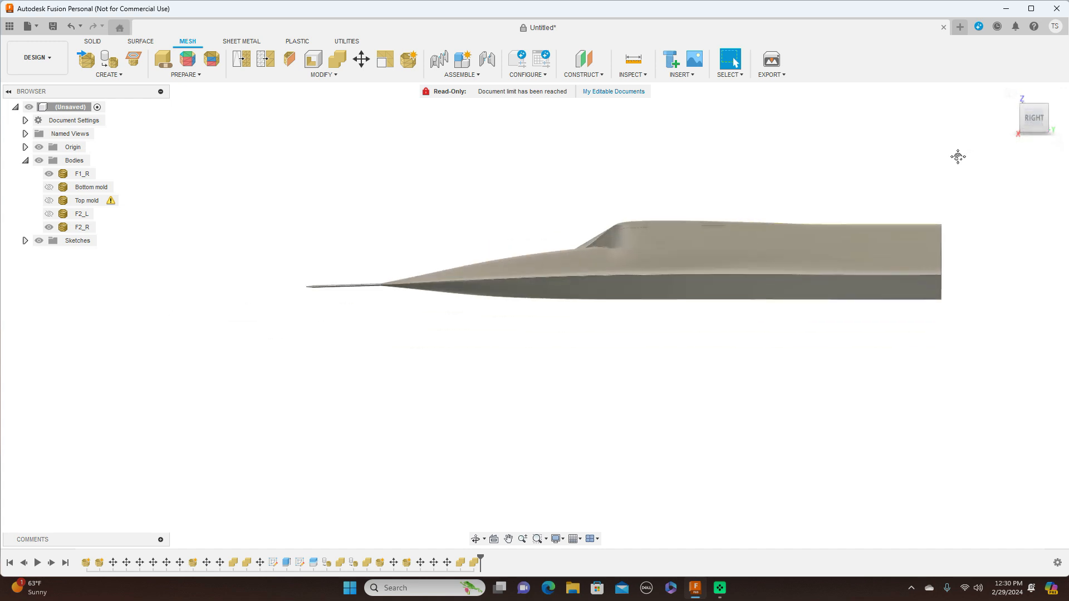
pyautogui.moveTo(958, 156); pyautogui.dragTo(913, 186, button='middle')
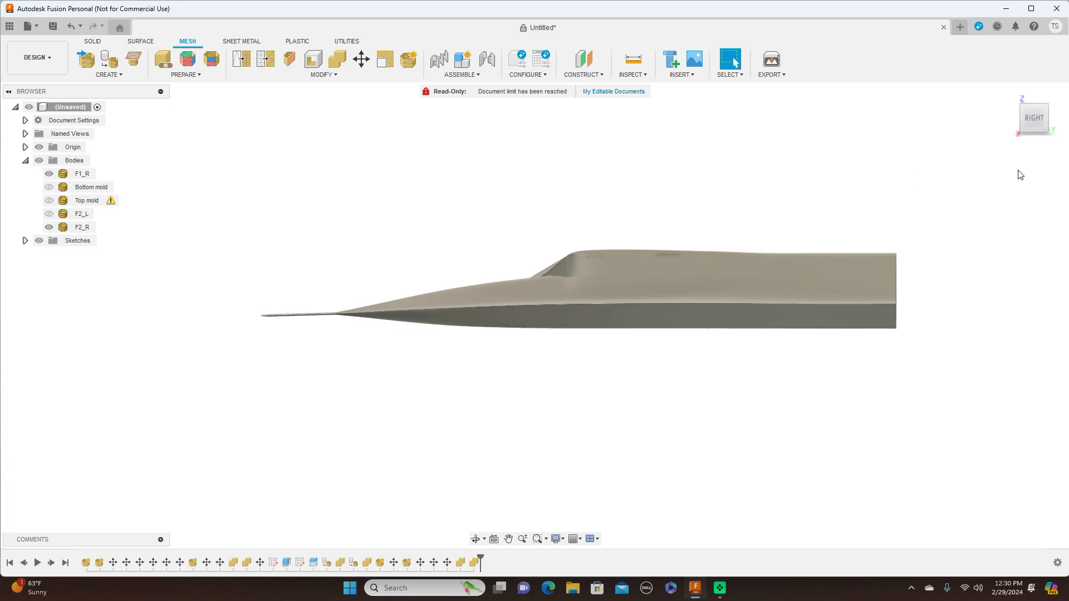
# Step: Join the mesh bodies with F1_R as the target and F2_R as the tool, keeping the tool body
pyautogui.moveTo(1034, 117); pyautogui.dragTo(1037, 151)
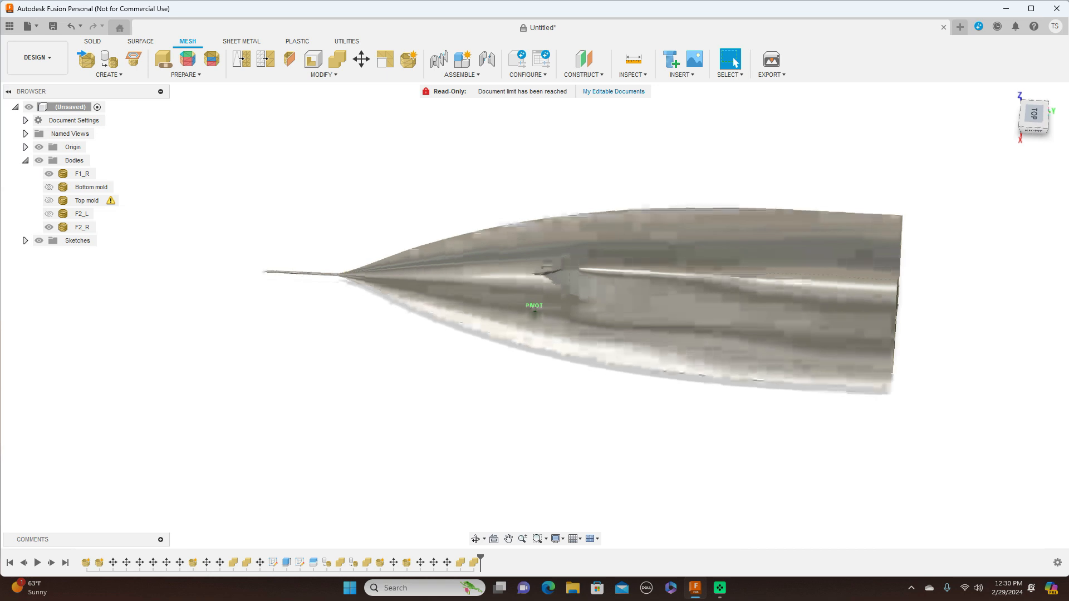
pyautogui.click(1036, 116)
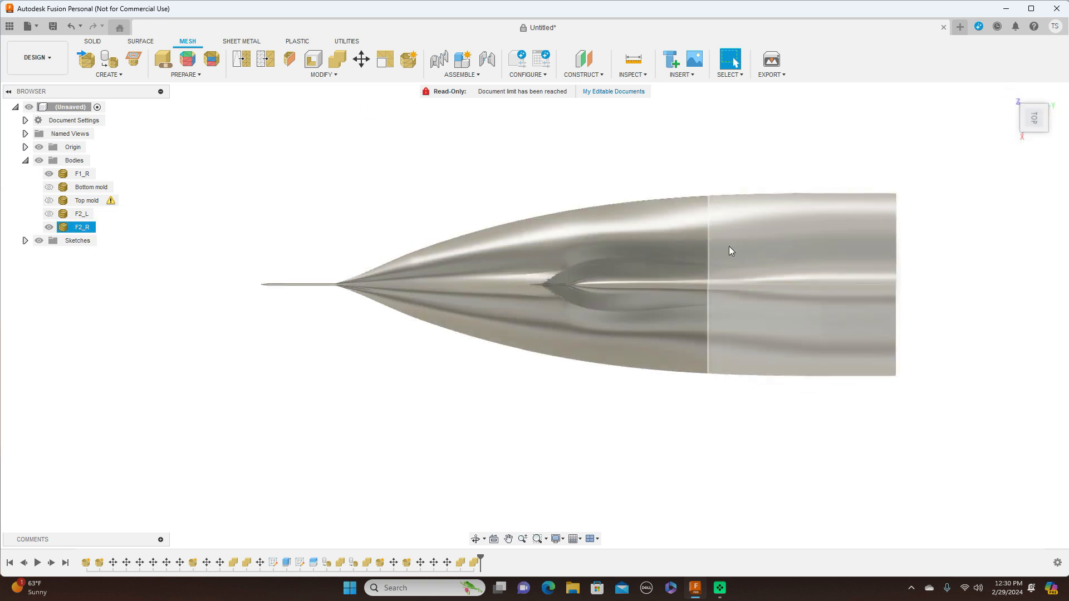
pyautogui.click(337, 58)
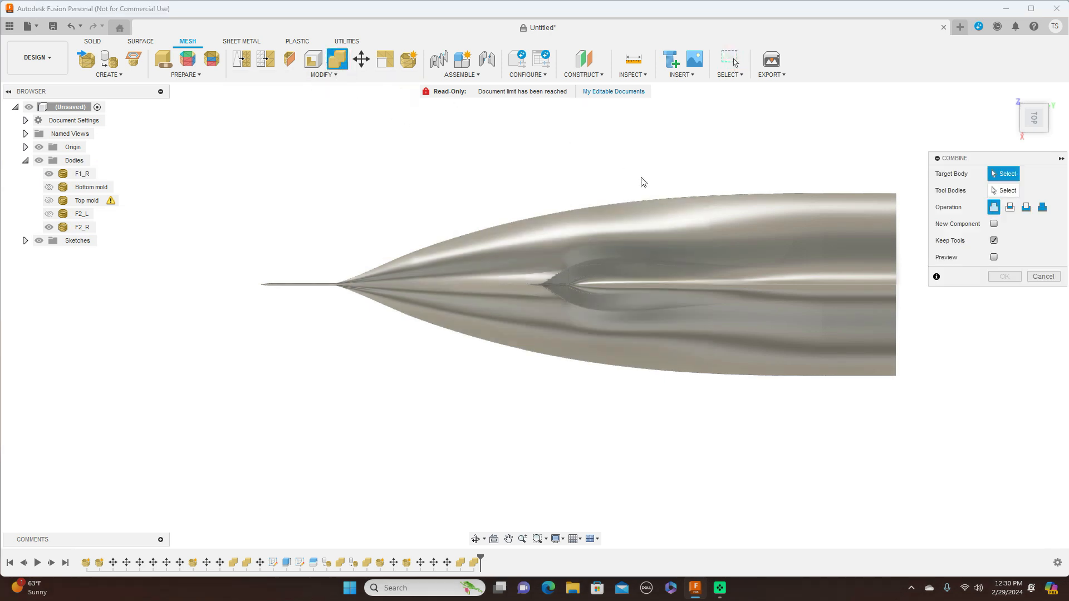
pyautogui.click(582, 229)
pyautogui.click(882, 229)
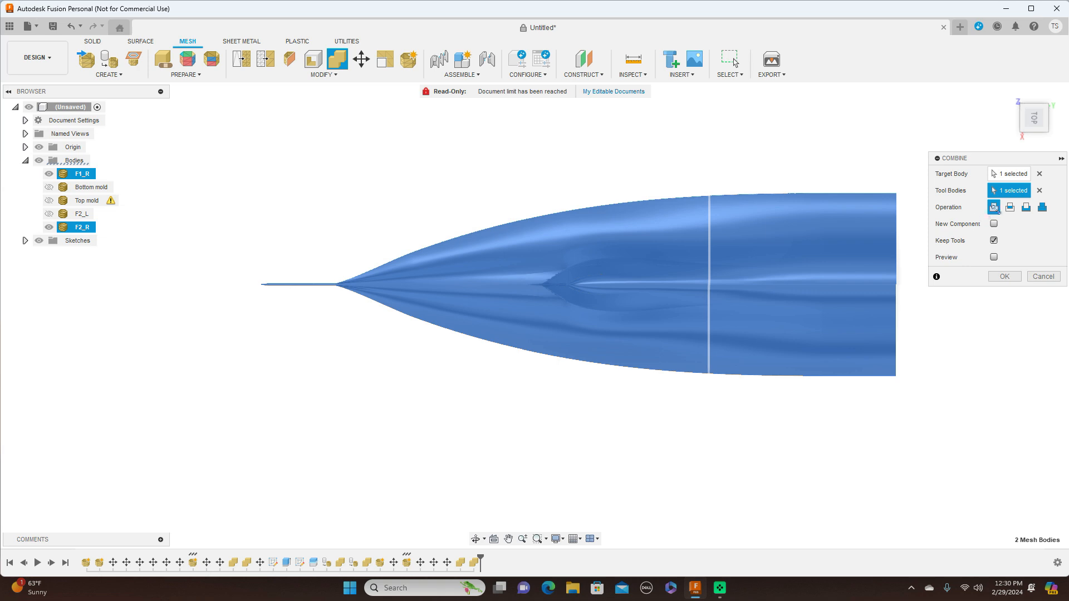
pyautogui.click(1005, 276)
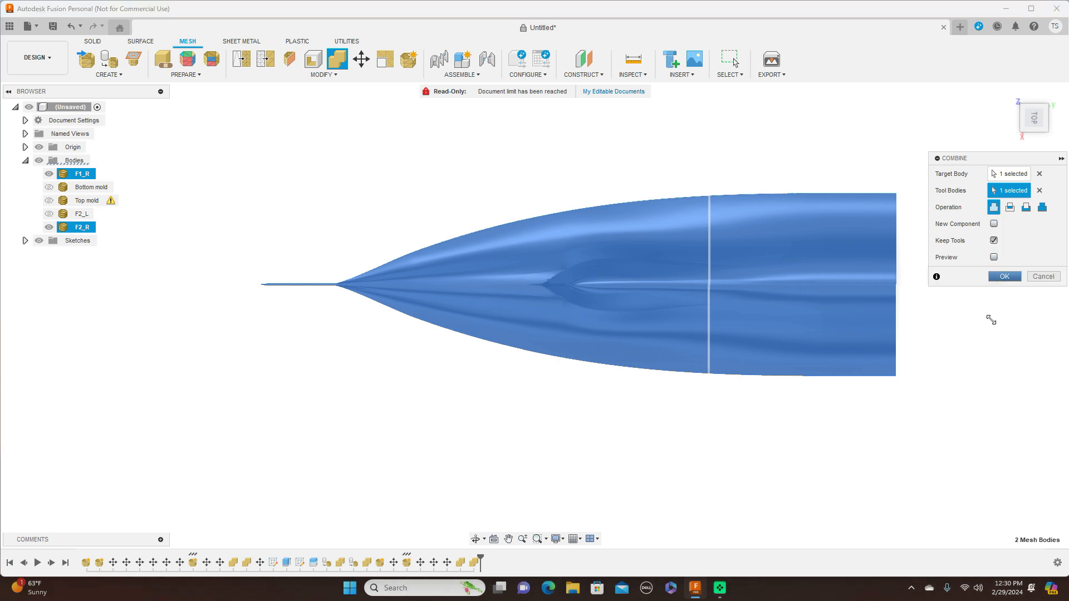
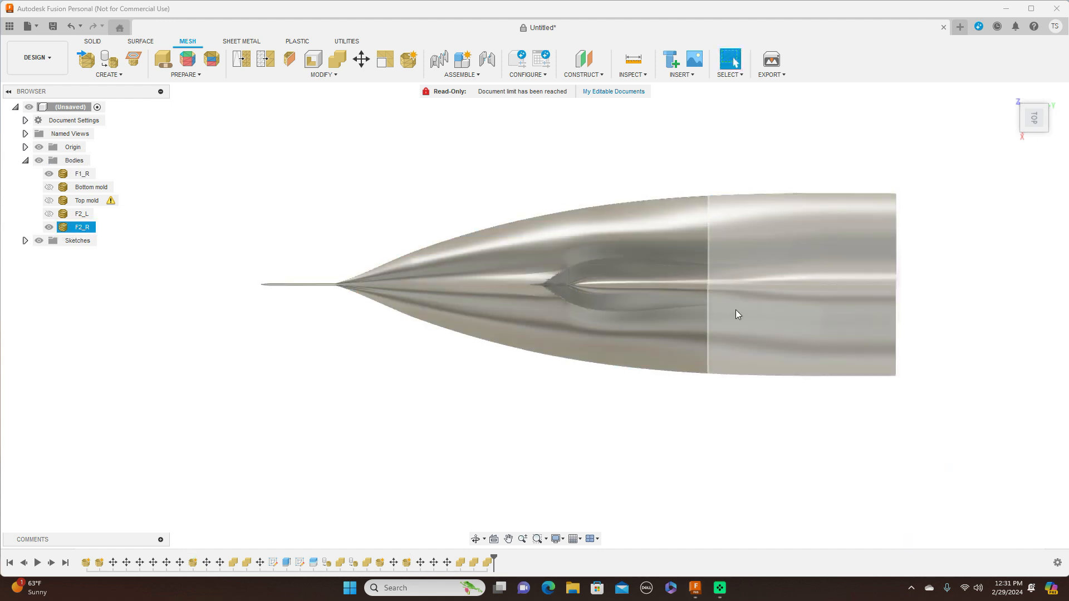
# Step: Hide F2_R and check the joined F1_R by toggling its visibility and viewing it from the right and at an angle
pyautogui.click(49, 227)
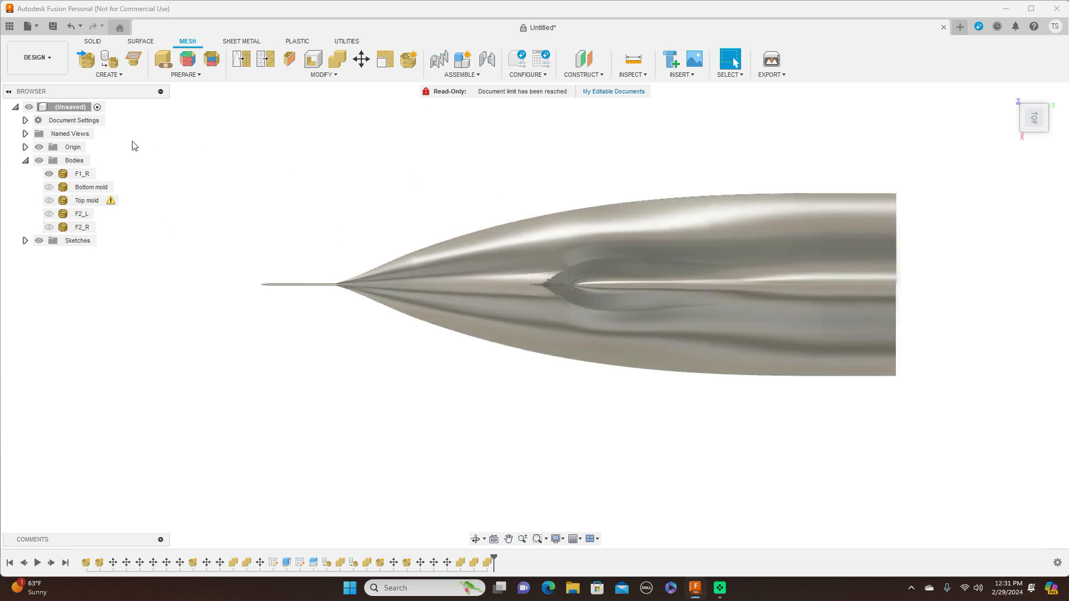
pyautogui.click(49, 174)
pyautogui.click(49, 174)
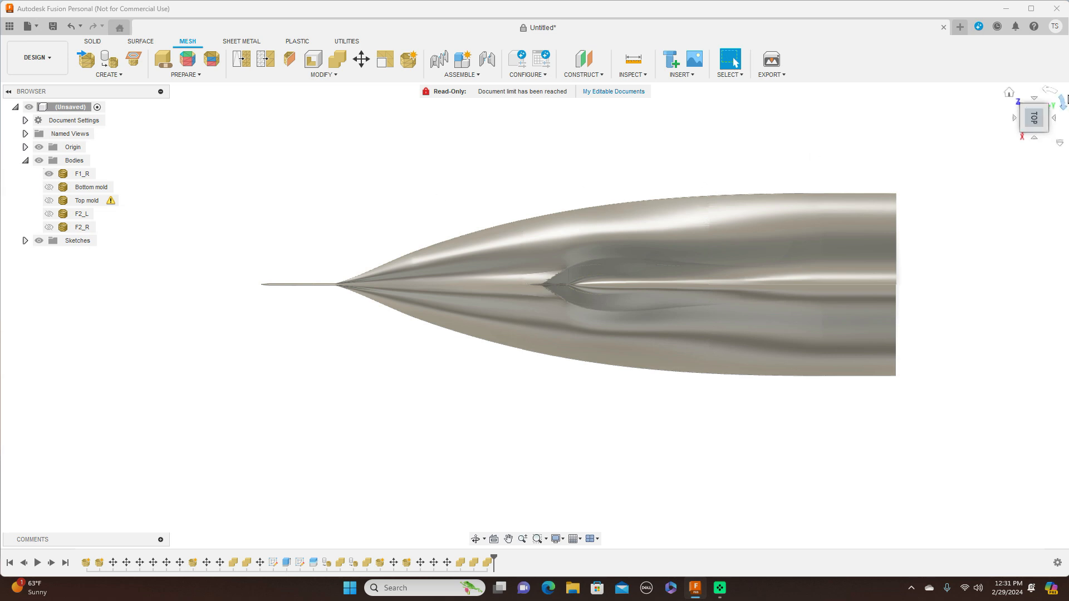
pyautogui.click(1030, 135)
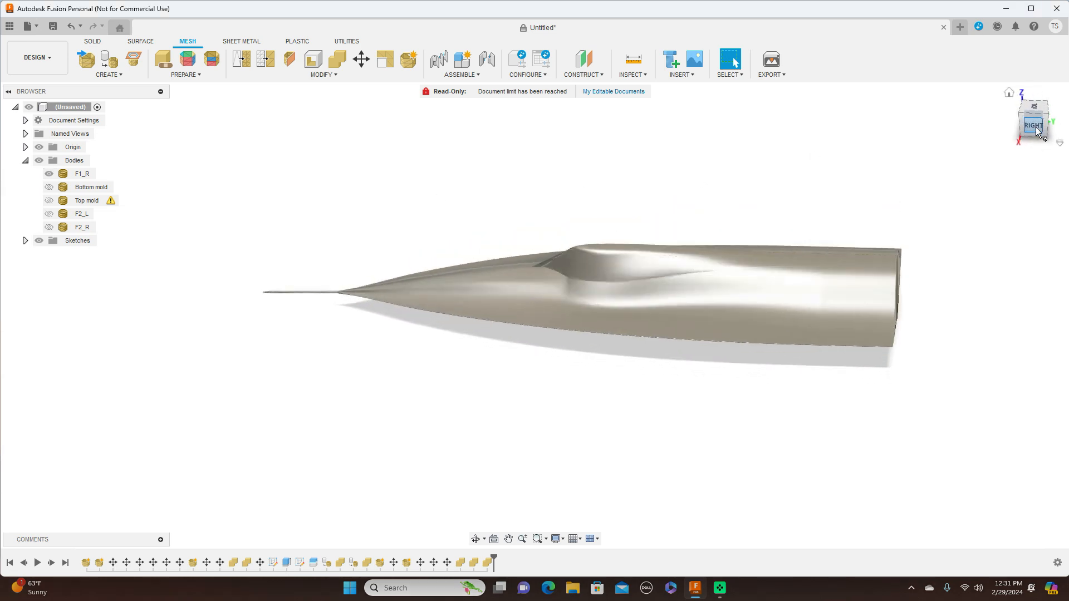
pyautogui.click(1036, 127)
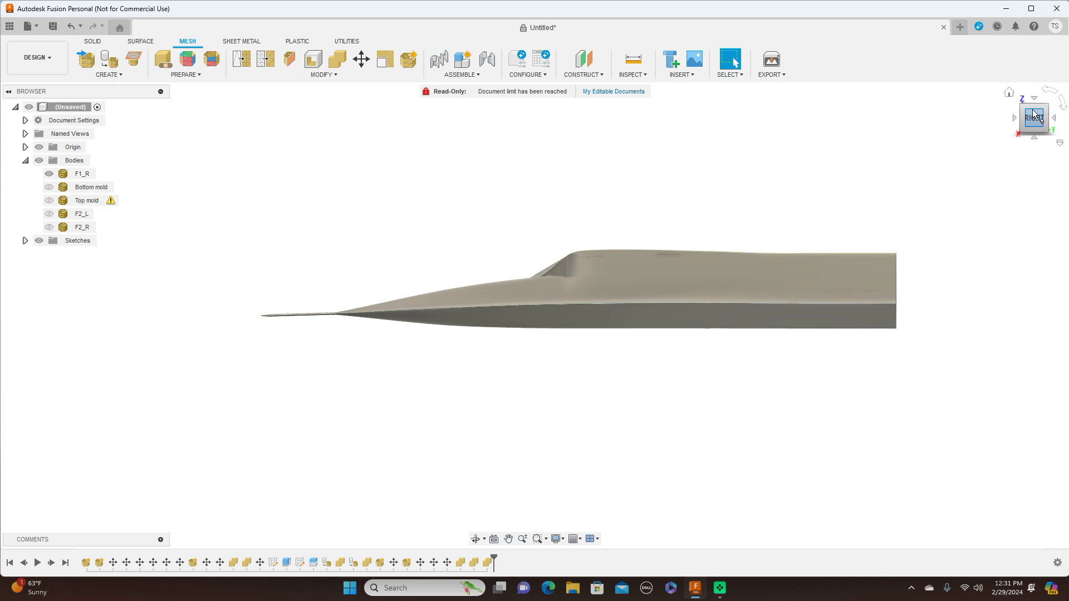
pyautogui.moveTo(1031, 120)
pyautogui.mouseDown()
pyautogui.moveTo(1064, 137)
pyautogui.moveTo(1058, 144)
pyautogui.mouseUp()
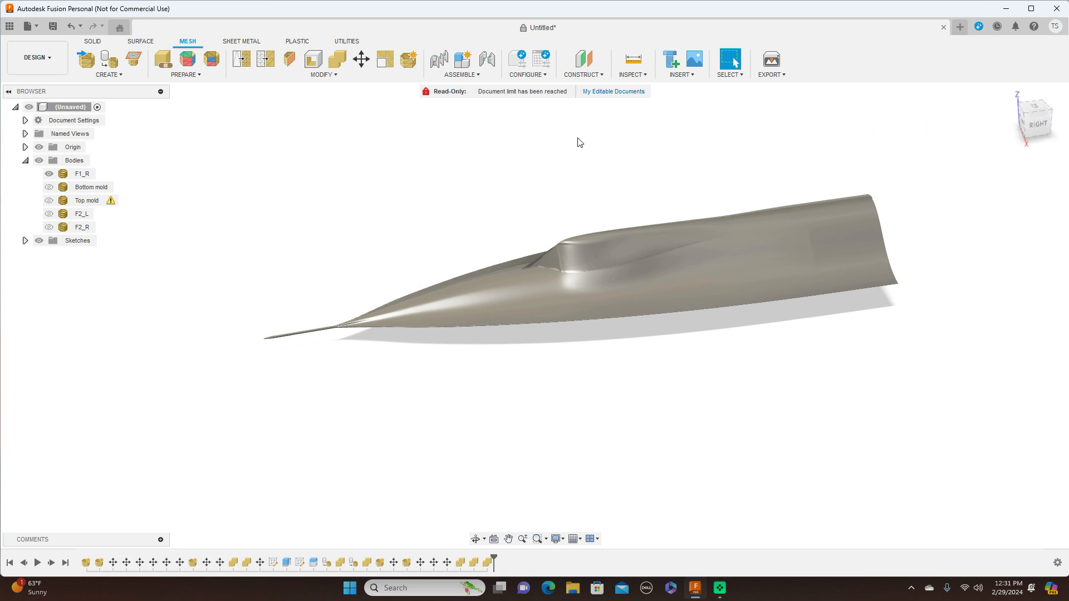
# Step: Try a uniform Scale Mesh on F1_R with a scale factor of about 2.894, and cancel the command
pyautogui.click(335, 76)
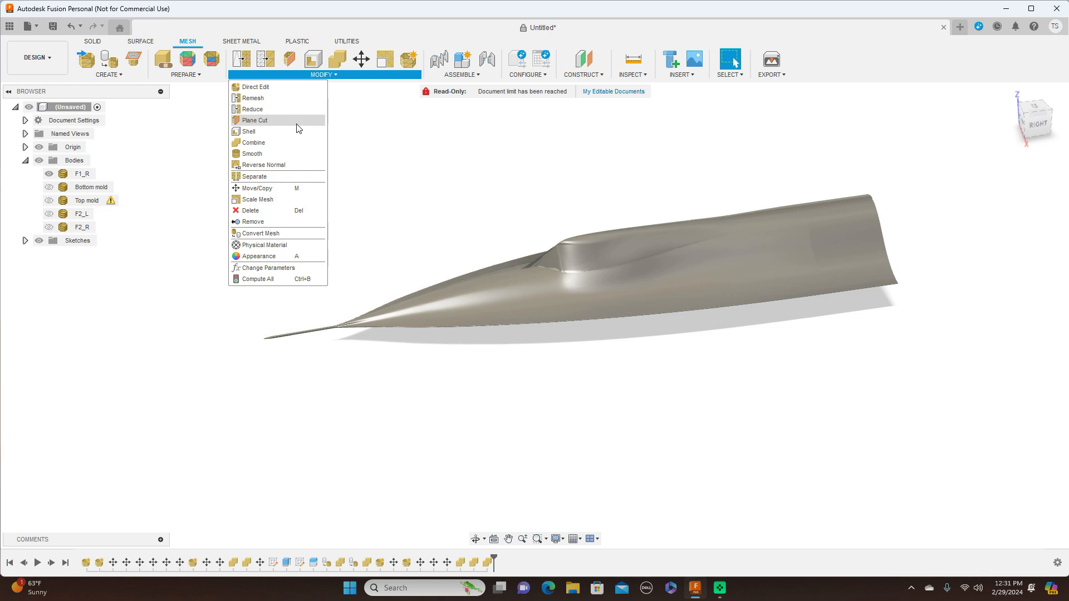
pyautogui.click(271, 200)
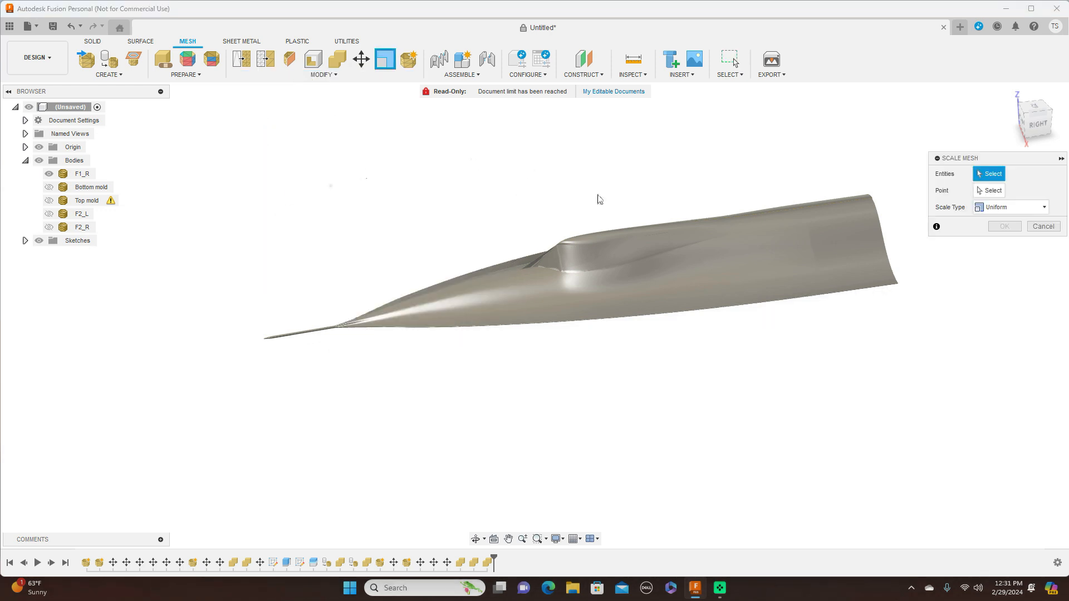
pyautogui.click(685, 261)
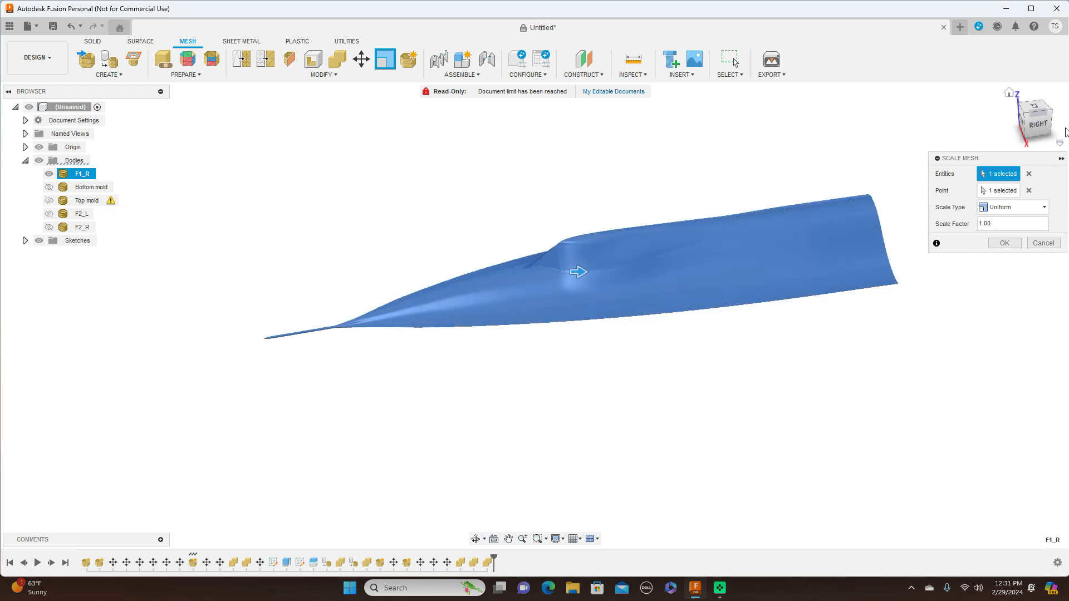
pyautogui.click(1028, 127)
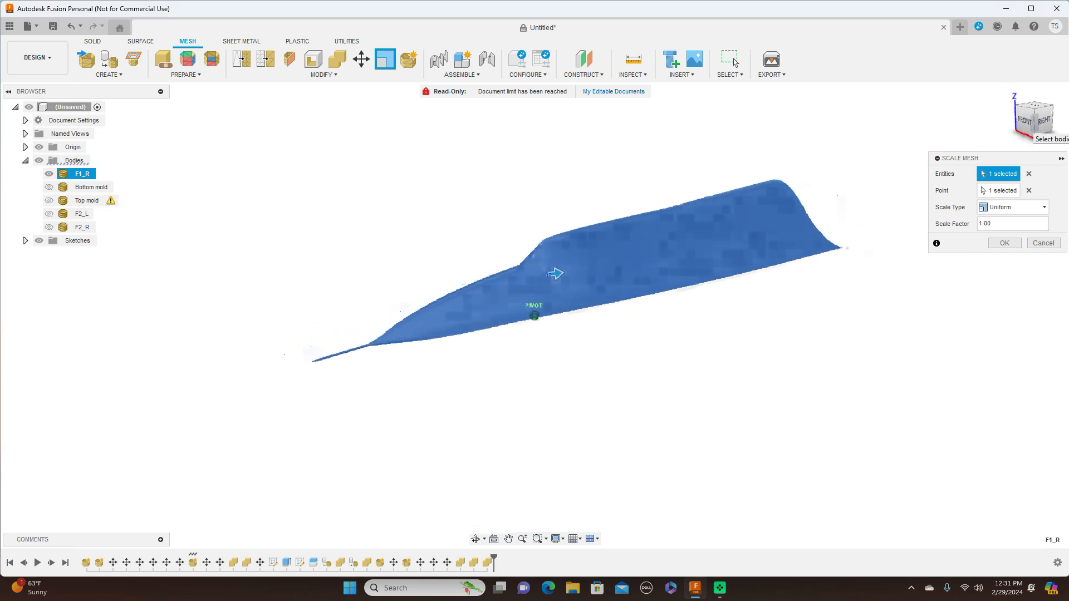
pyautogui.click(1019, 128)
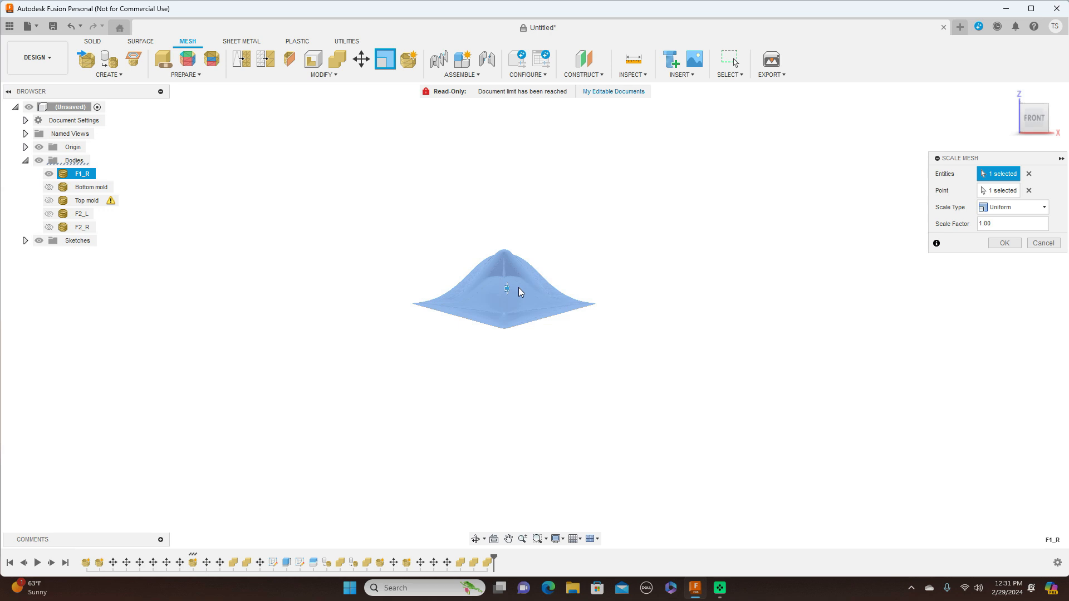
pyautogui.moveTo(508, 287); pyautogui.dragTo(512, 289)
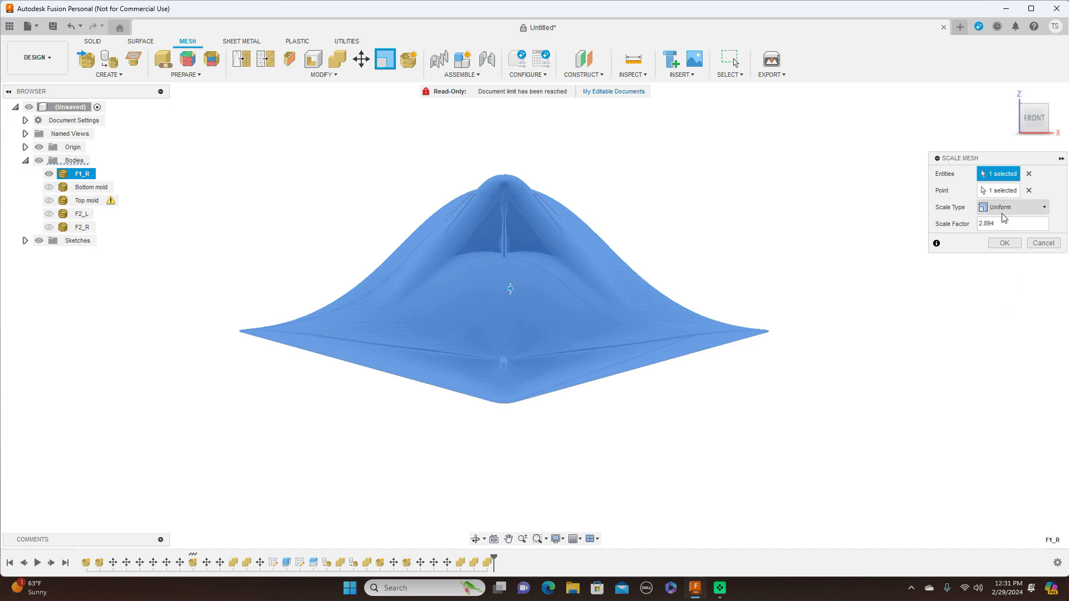
pyautogui.click(1048, 124)
pyautogui.moveTo(561, 285)
pyautogui.keyDown('shift'); pyautogui.mouseDown(button='middle')
pyautogui.moveTo(601, 286)
pyautogui.moveTo(561, 275)
pyautogui.mouseUp(button='middle'); pyautogui.keyUp('shift')
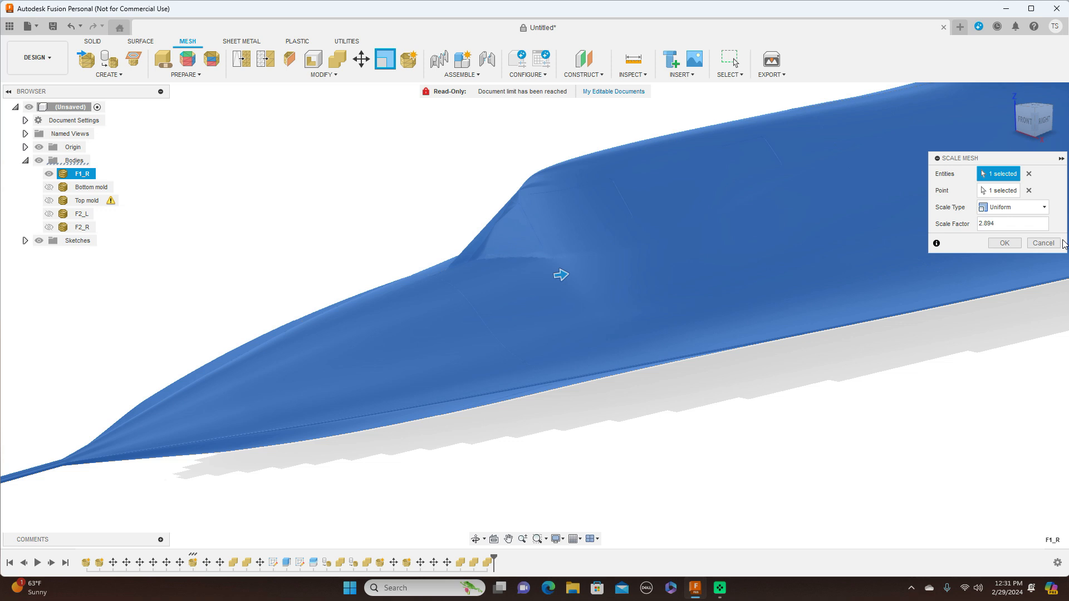
pyautogui.click(1049, 245)
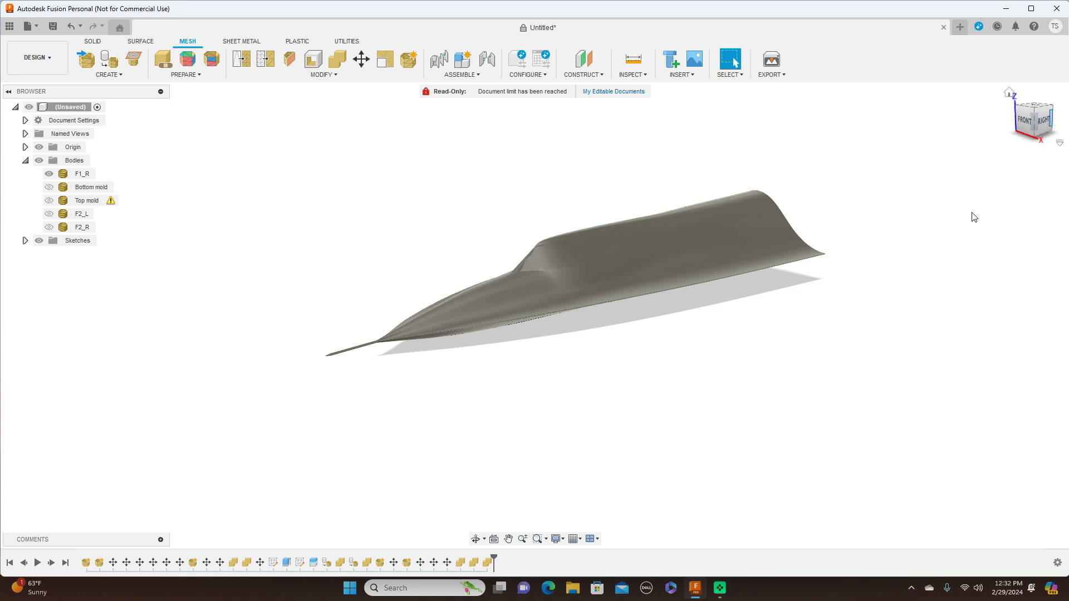
# Step: Show the origin planes and axes alongside the F1_R fuselage mesh
pyautogui.keyDown('shift'); pyautogui.moveTo(971, 215); pyautogui.dragTo(933, 270, button='middle'); pyautogui.keyUp('shift')
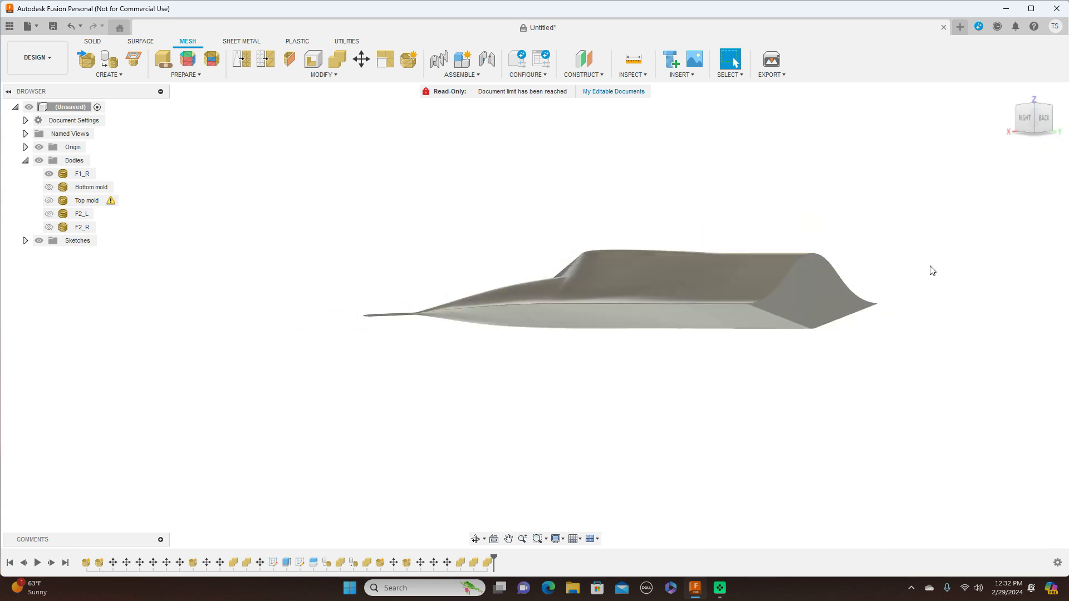
pyautogui.click(1025, 117)
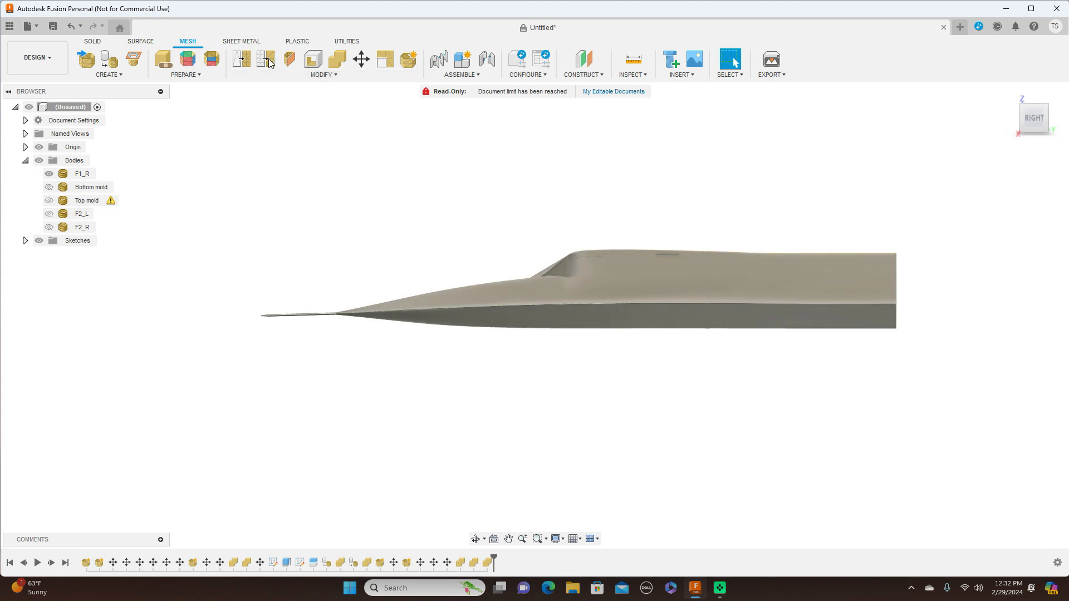
pyautogui.click(94, 42)
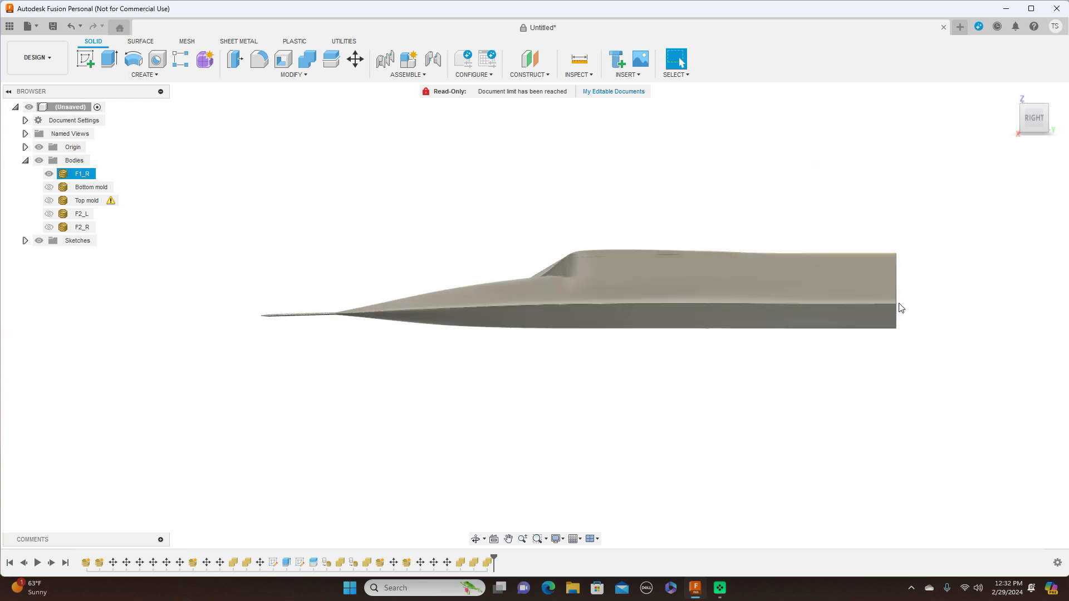
pyautogui.scroll(2, 884, 303)
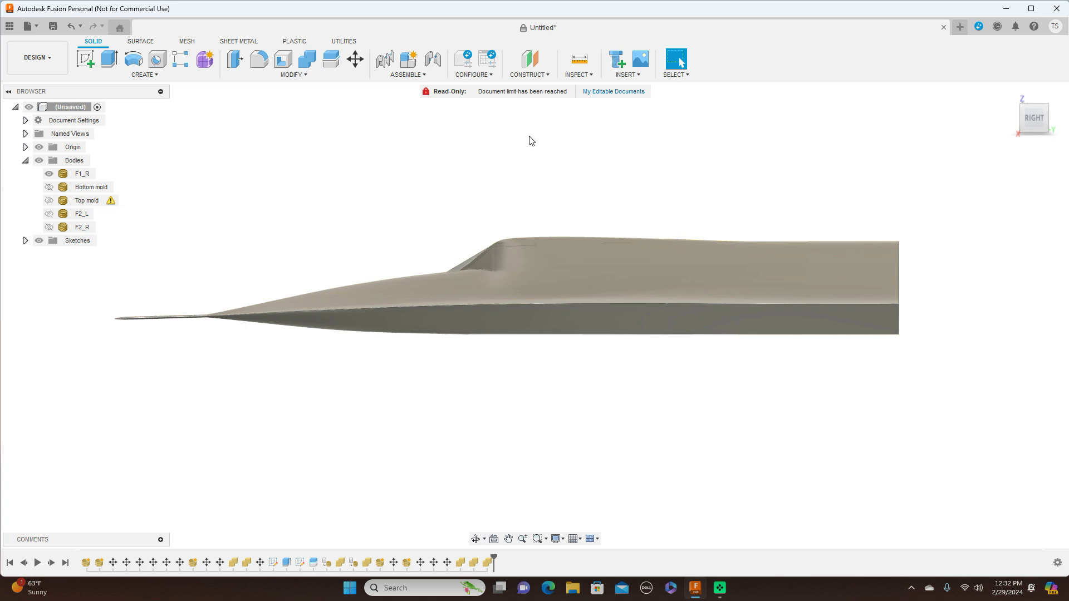
pyautogui.click(1026, 124)
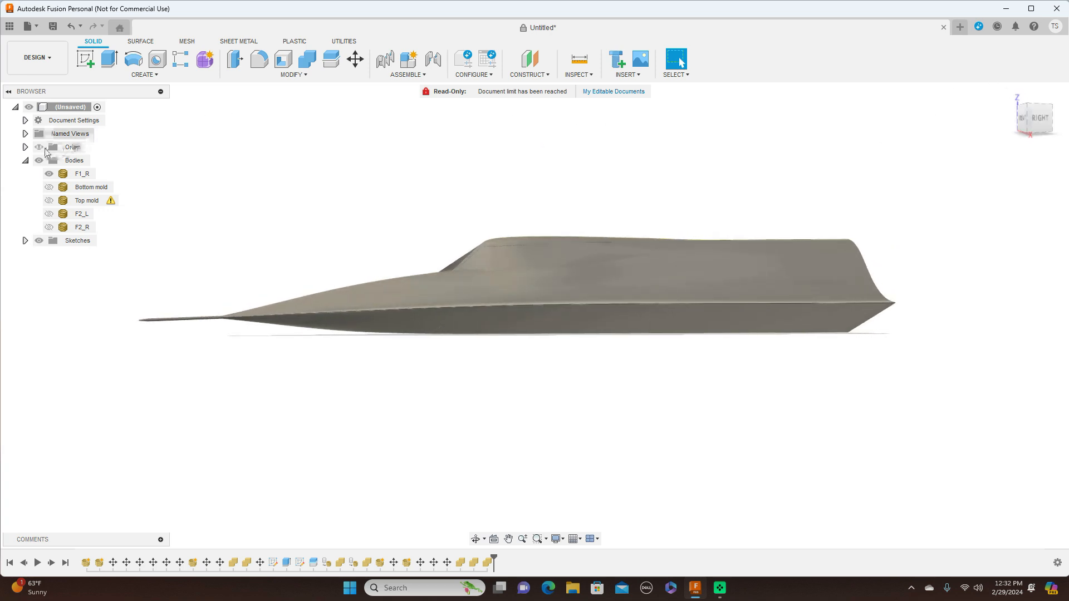
pyautogui.click(39, 147)
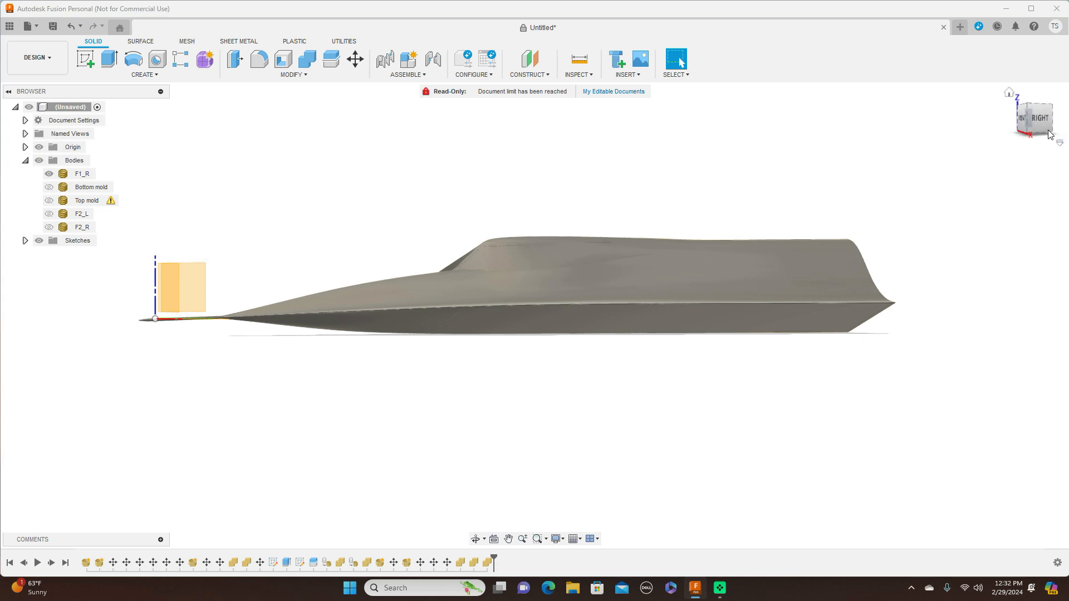
pyautogui.moveTo(1026, 124); pyautogui.dragTo(1042, 138)
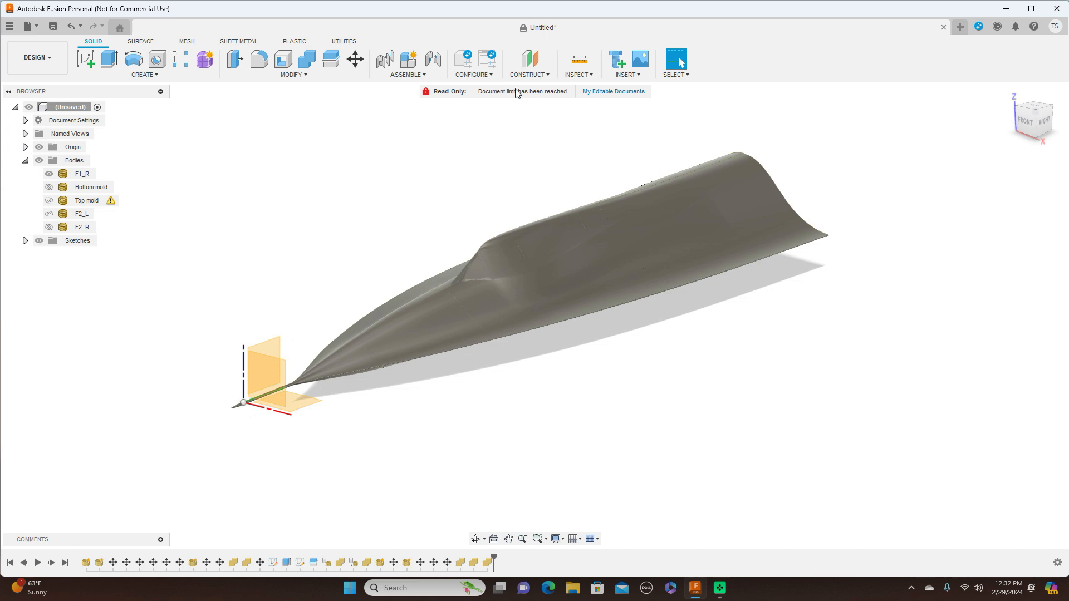
# Step: Create a construction plane offset 200 mm from the YZ plane, beside the fuselage
pyautogui.click(529, 74)
pyautogui.click(283, 349)
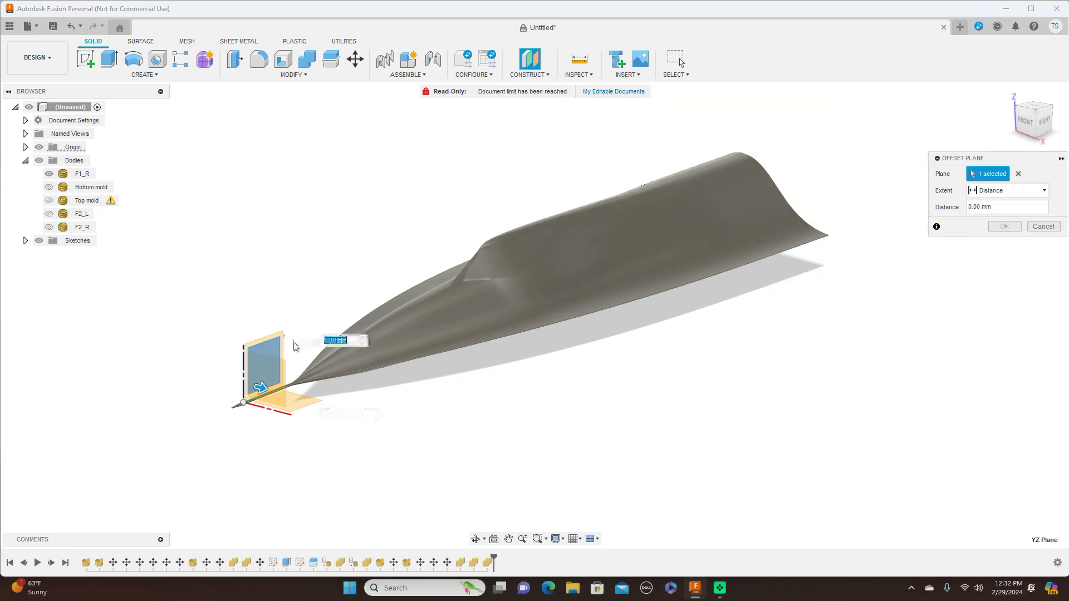
pyautogui.moveTo(260, 389); pyautogui.dragTo(354, 414)
pyautogui.click(1028, 122)
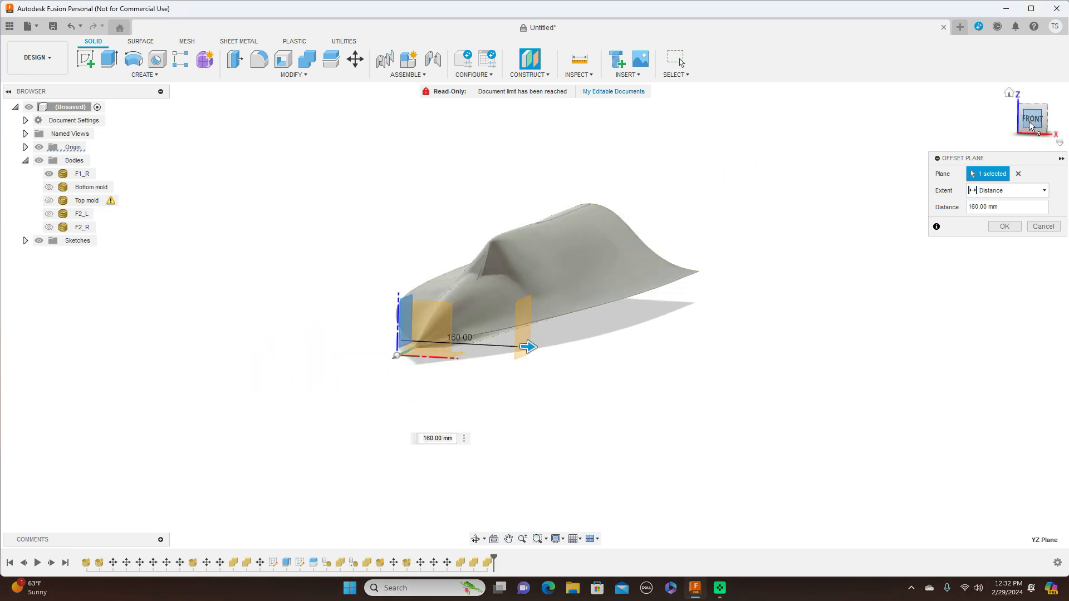
pyautogui.moveTo(628, 303); pyautogui.dragTo(655, 304)
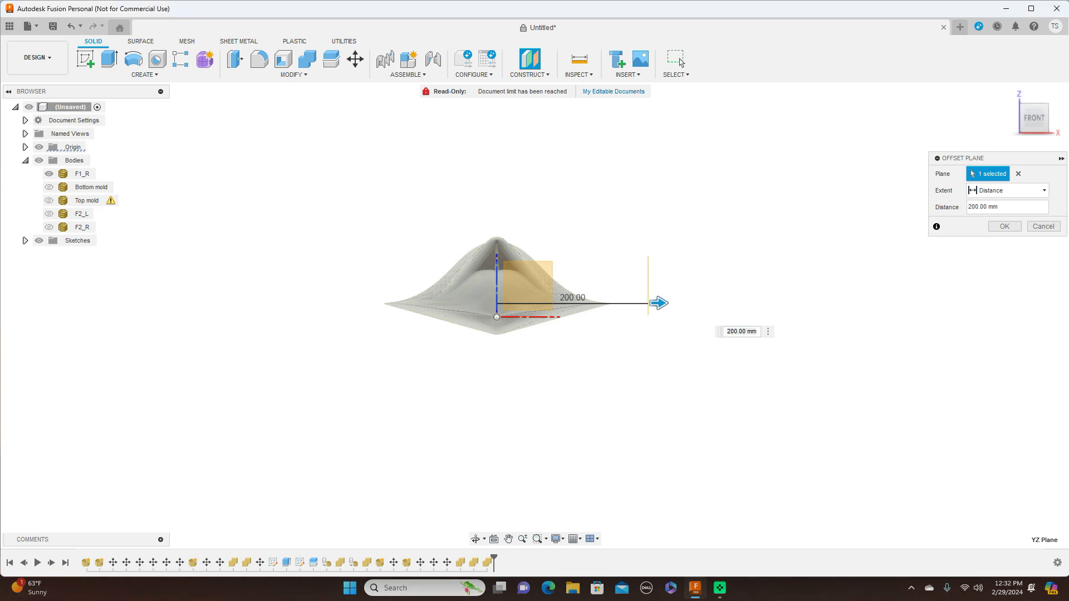
pyautogui.click(1004, 226)
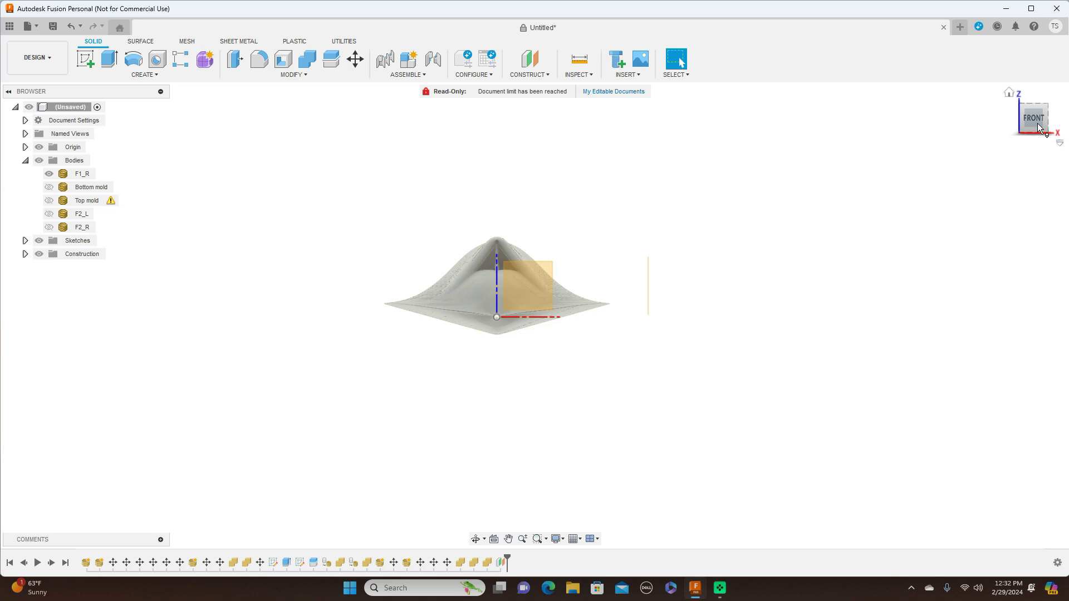
# Step: Start a sketch on the offset construction plane beside the fuselage
pyautogui.click(1054, 118)
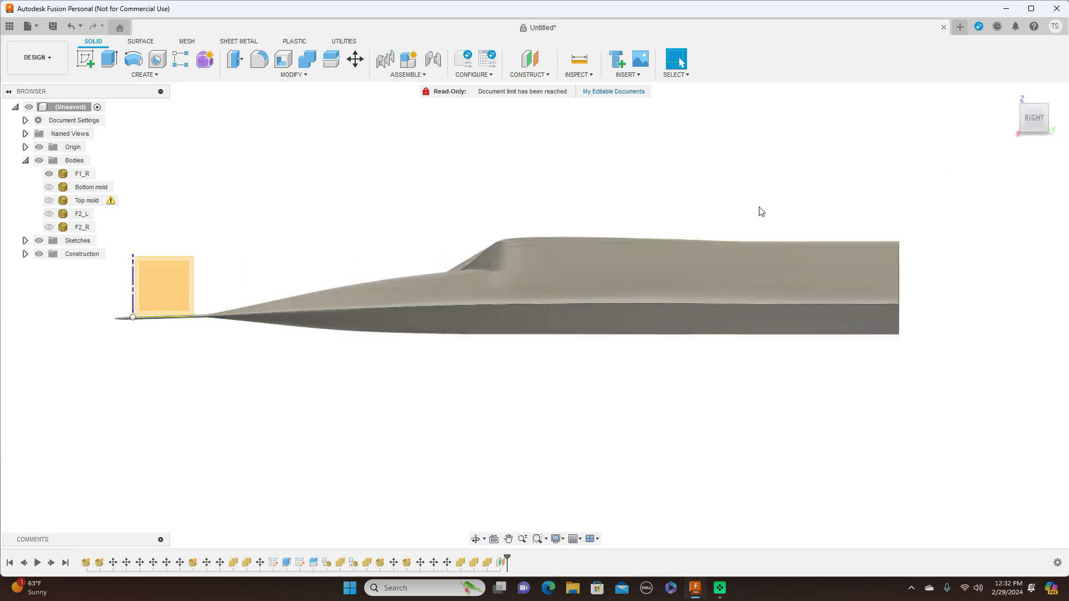
pyautogui.click(184, 275)
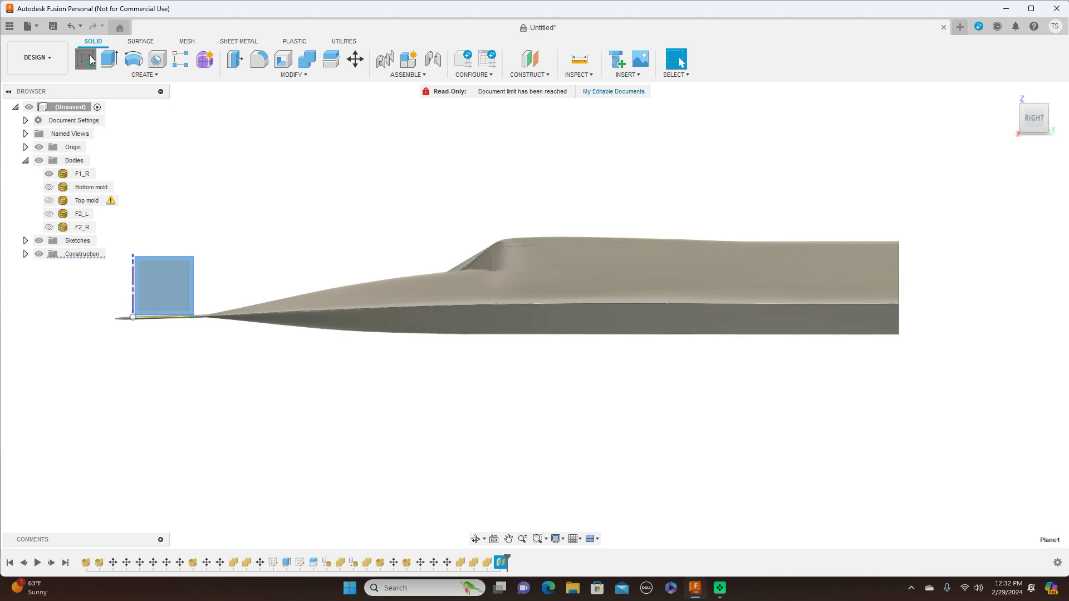
pyautogui.click(85, 59)
pyautogui.moveTo(827, 197)
pyautogui.mouseDown(button='middle')
pyautogui.moveTo(432, 172)
pyautogui.moveTo(415, 162)
pyautogui.mouseUp(button='middle')
pyautogui.scroll(-1, 419, 164)
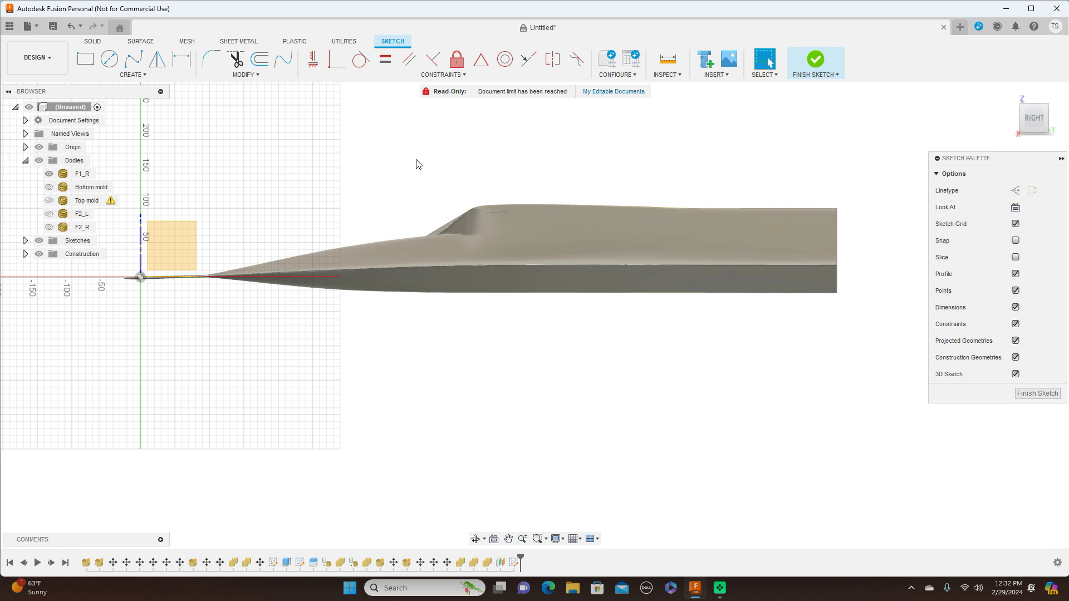
# Step: Draw a 1000 mm horizontal reference line running aft from the base of the nose probe, and finish the sketch
pyautogui.press('m')
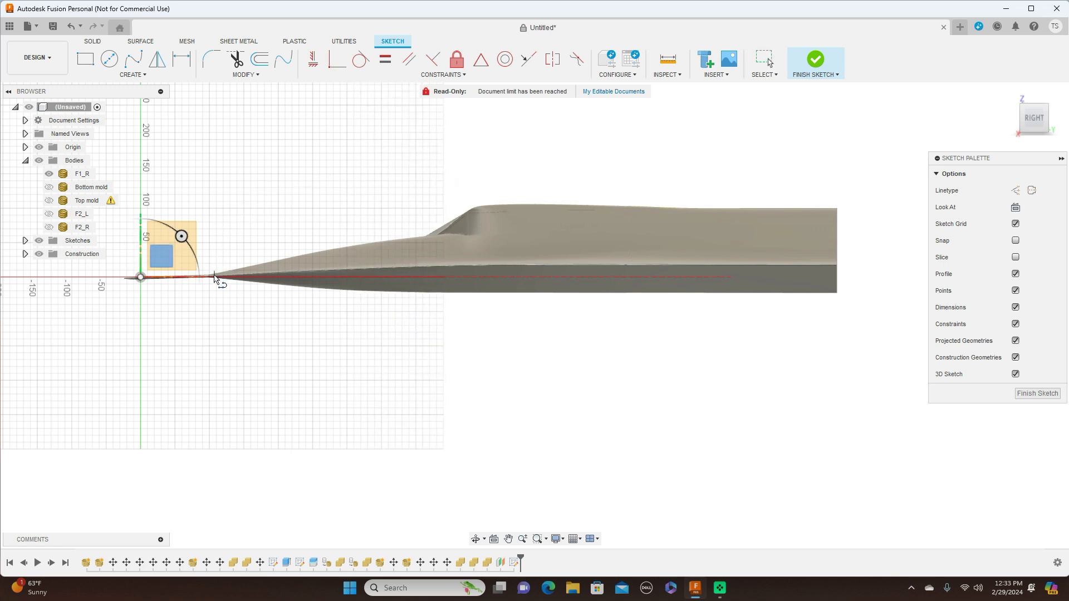
pyautogui.click(214, 278)
pyautogui.moveTo(833, 245); pyautogui.dragTo(858, 270)
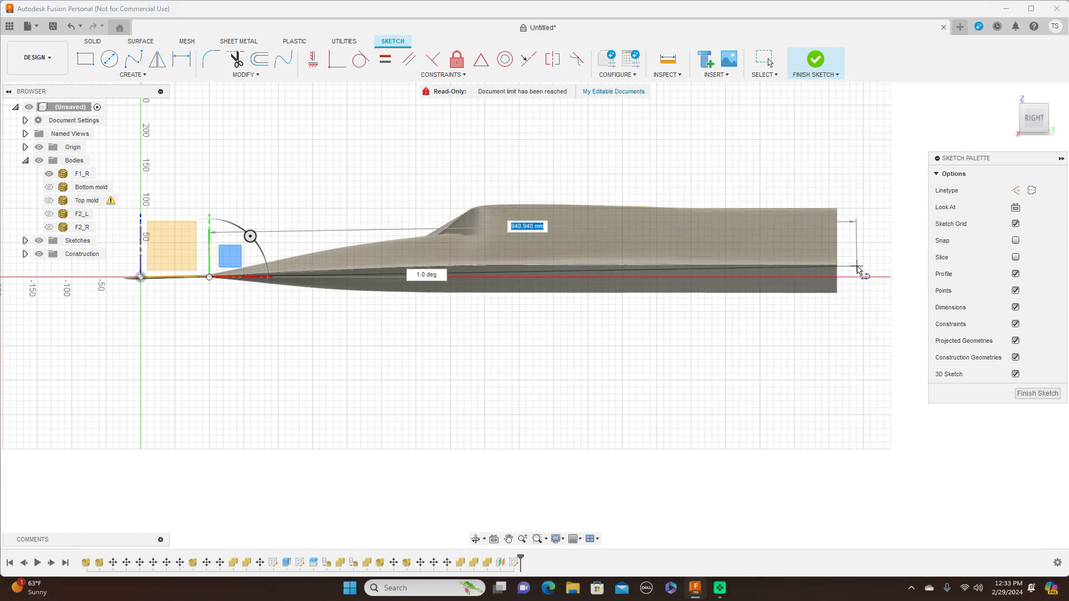
pyautogui.scroll(1, 864, 263)
pyautogui.moveTo(864, 263); pyautogui.dragTo(831, 267, button='middle')
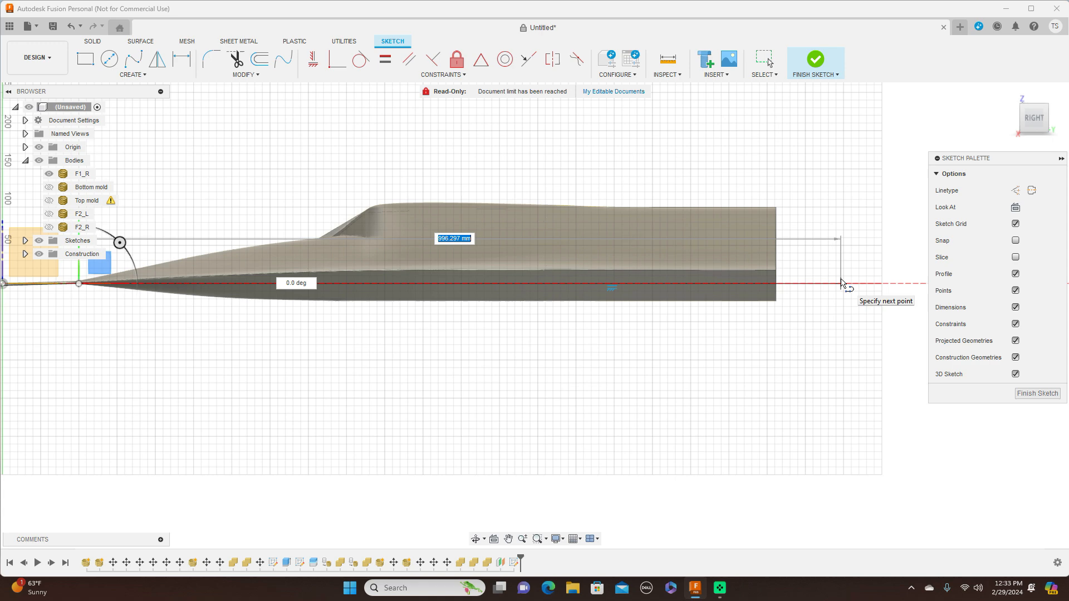
pyautogui.press('BackSpace')
pyautogui.press('Tab')
pyautogui.press('Return')
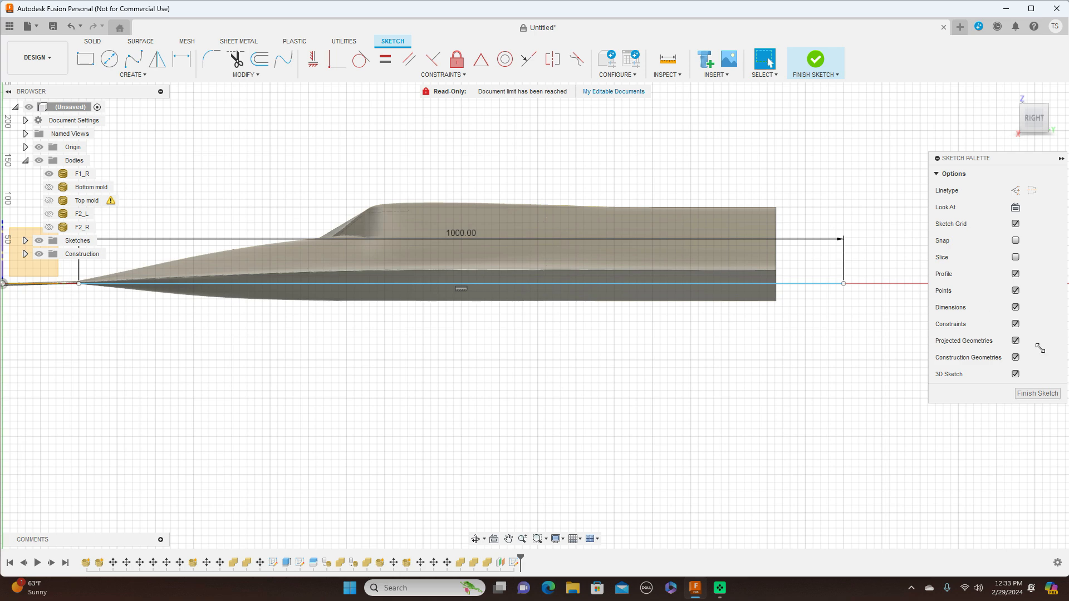
pyautogui.click(1047, 392)
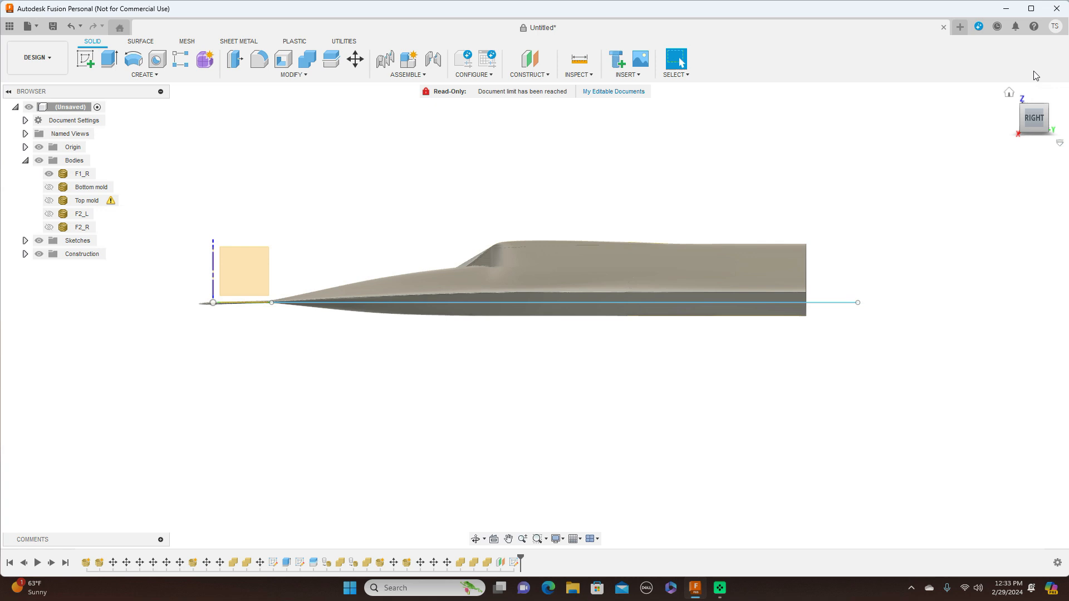
# Step: Scale the F1_R mesh uniformly by a factor of 1.095 to match the length of the reference line
pyautogui.moveTo(1027, 107)
pyautogui.mouseDown()
pyautogui.moveTo(1025, 150)
pyautogui.moveTo(1007, 146)
pyautogui.moveTo(1013, 118)
pyautogui.moveTo(1032, 134)
pyautogui.moveTo(1029, 109)
pyautogui.mouseUp()
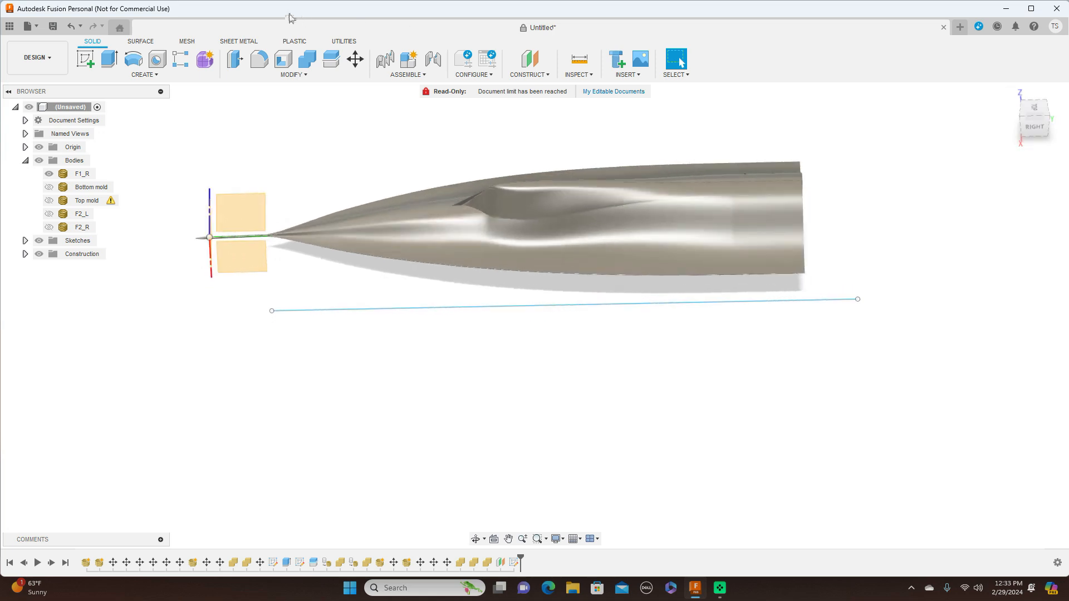
pyautogui.click(188, 42)
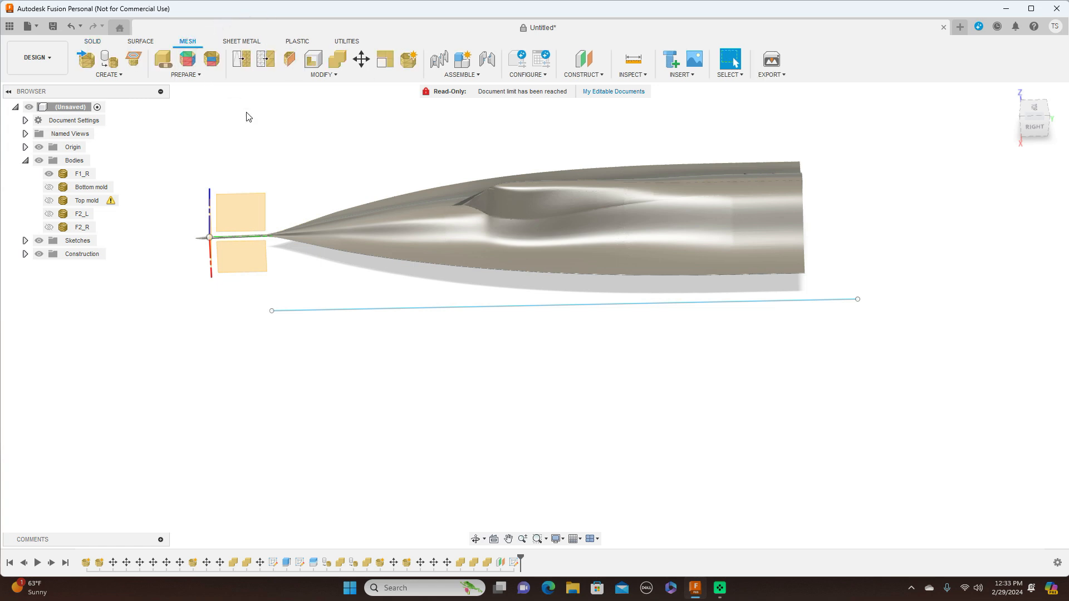
pyautogui.click(334, 75)
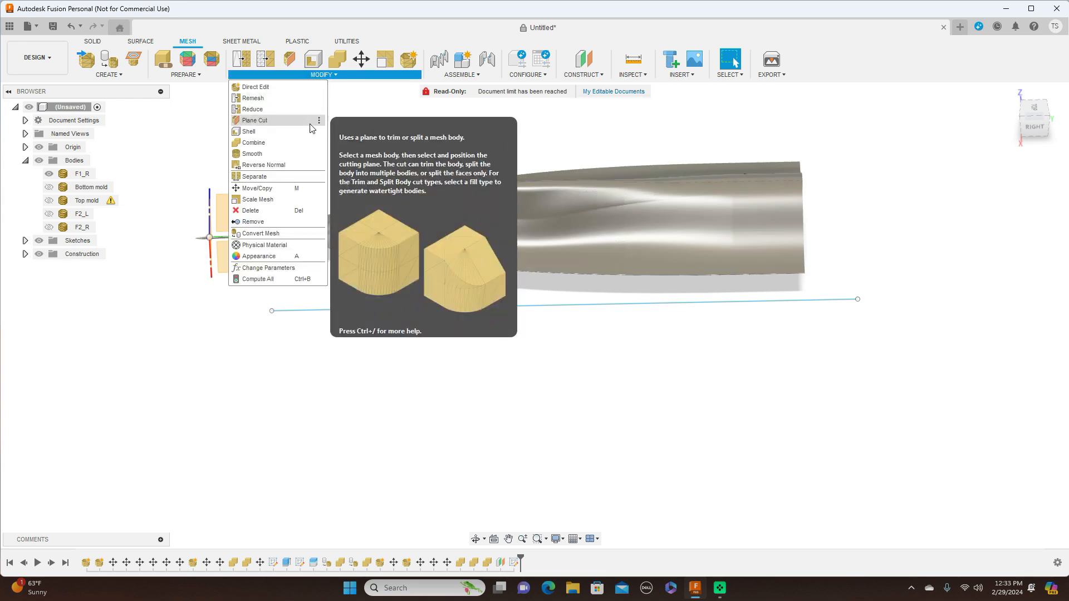
pyautogui.click(278, 199)
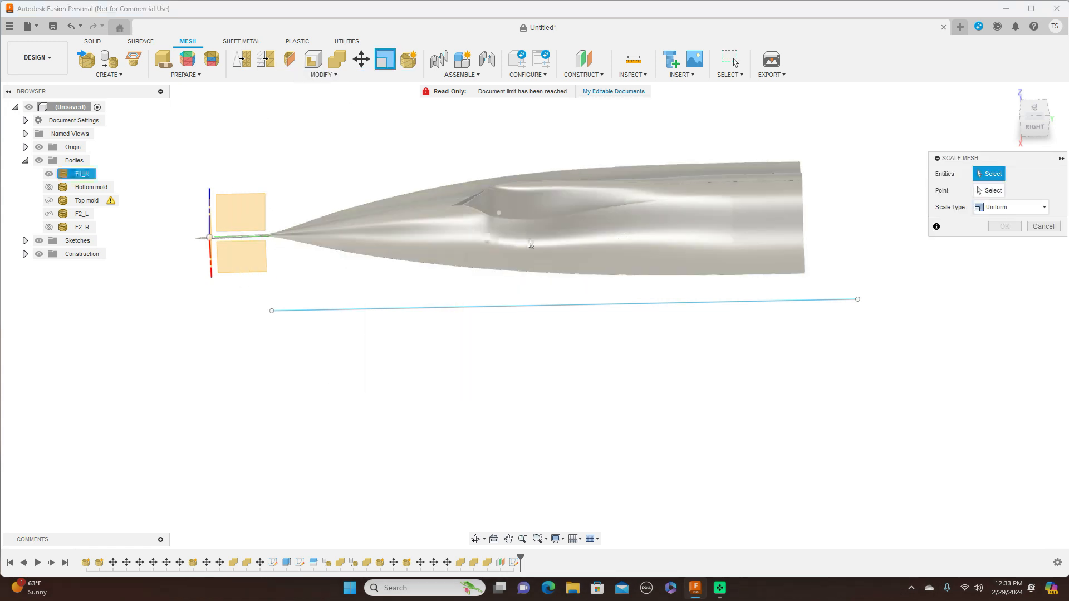
pyautogui.click(639, 199)
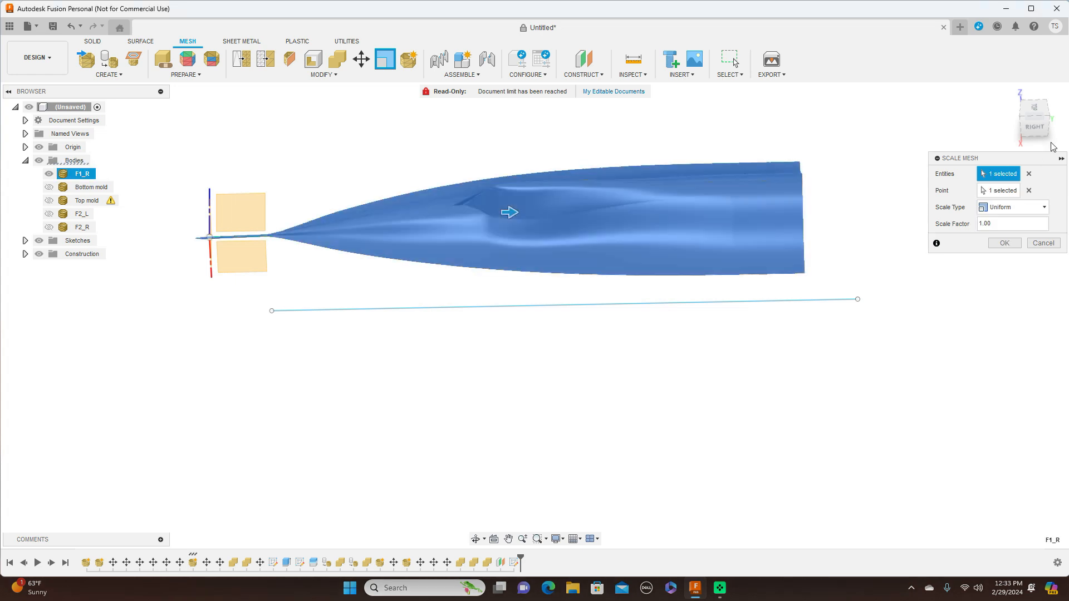
pyautogui.click(1034, 124)
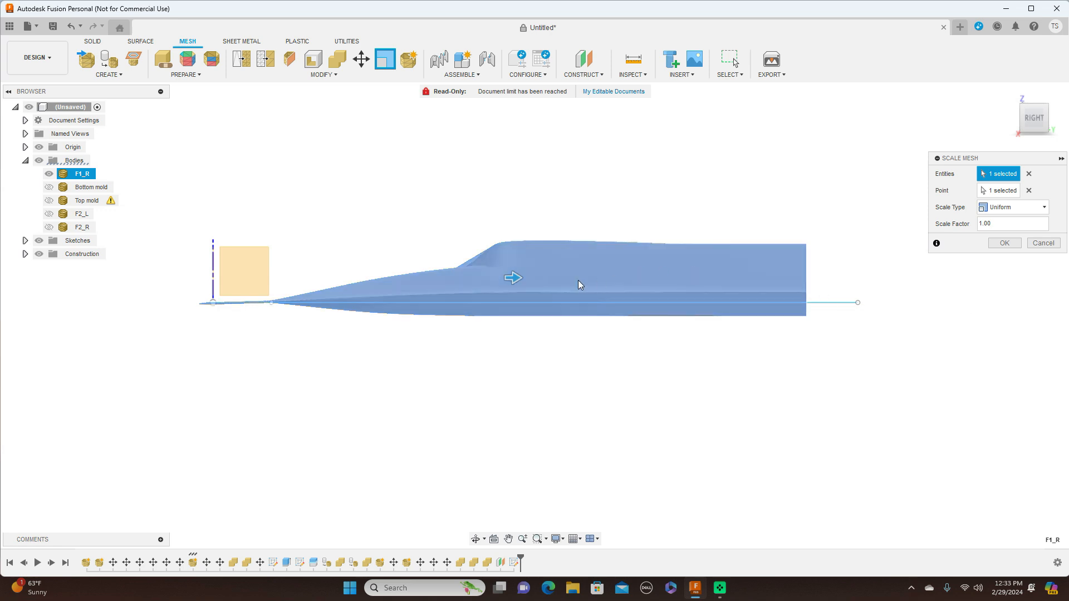
pyautogui.moveTo(518, 282); pyautogui.dragTo(514, 284)
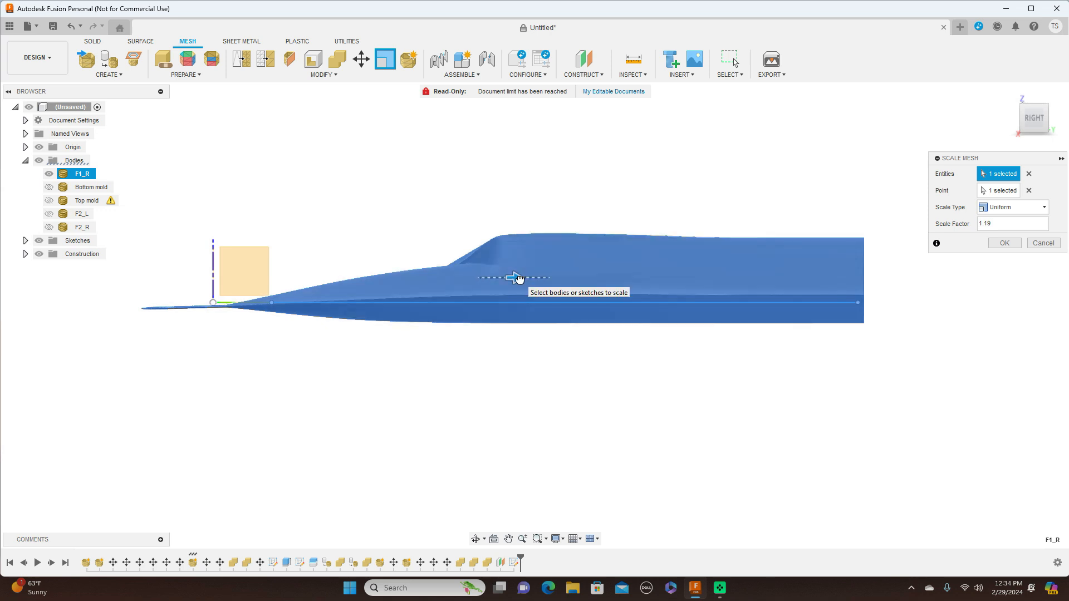
pyautogui.moveTo(516, 277); pyautogui.dragTo(518, 278)
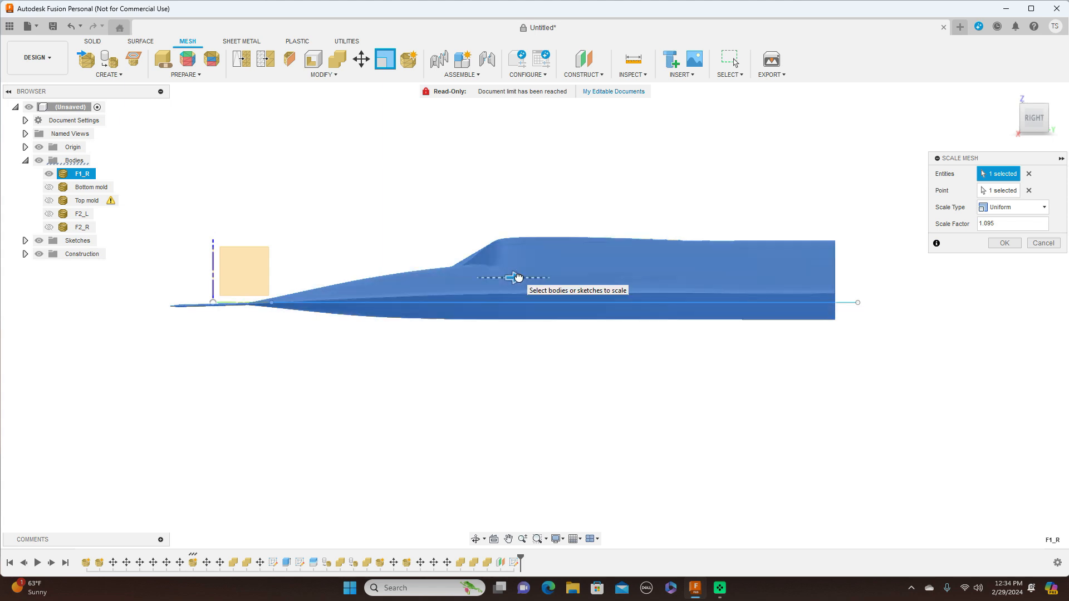
pyautogui.moveTo(518, 277); pyautogui.dragTo(518, 278)
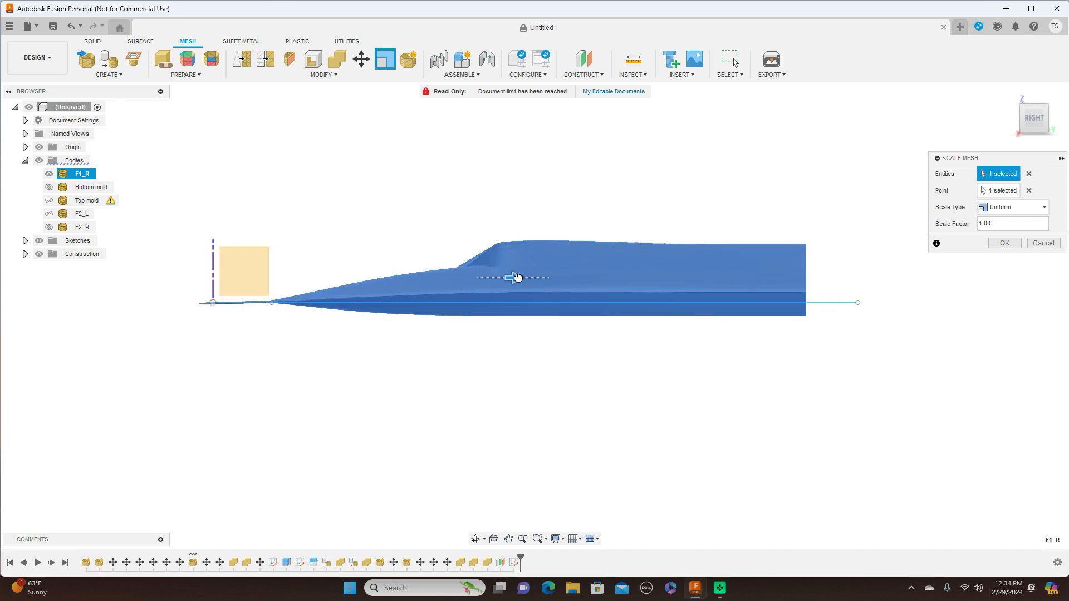
pyautogui.moveTo(518, 277); pyautogui.dragTo(518, 277)
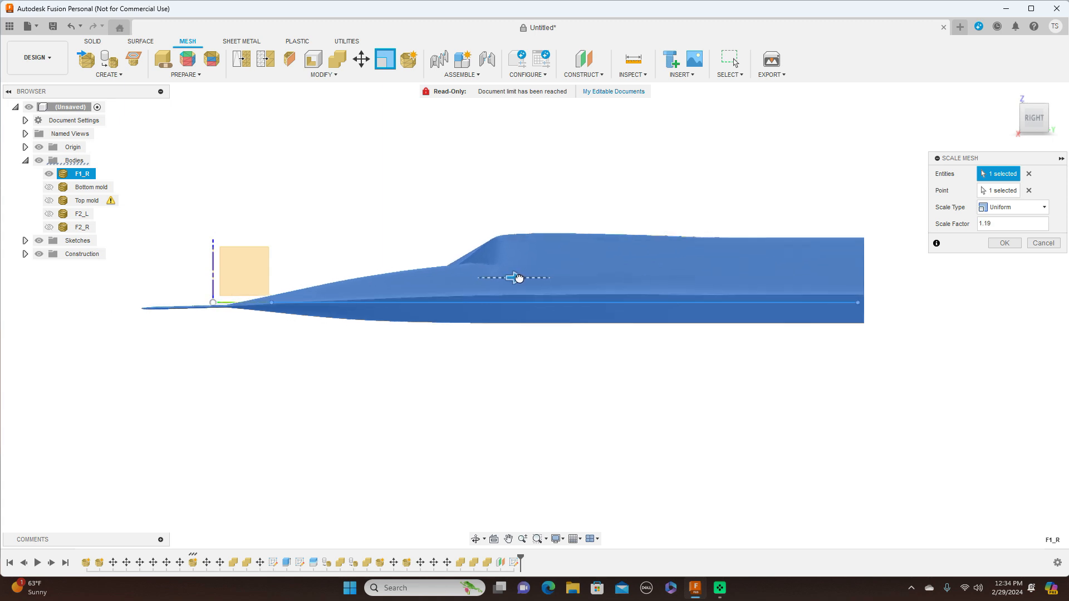
pyautogui.moveTo(518, 278); pyautogui.dragTo(518, 277)
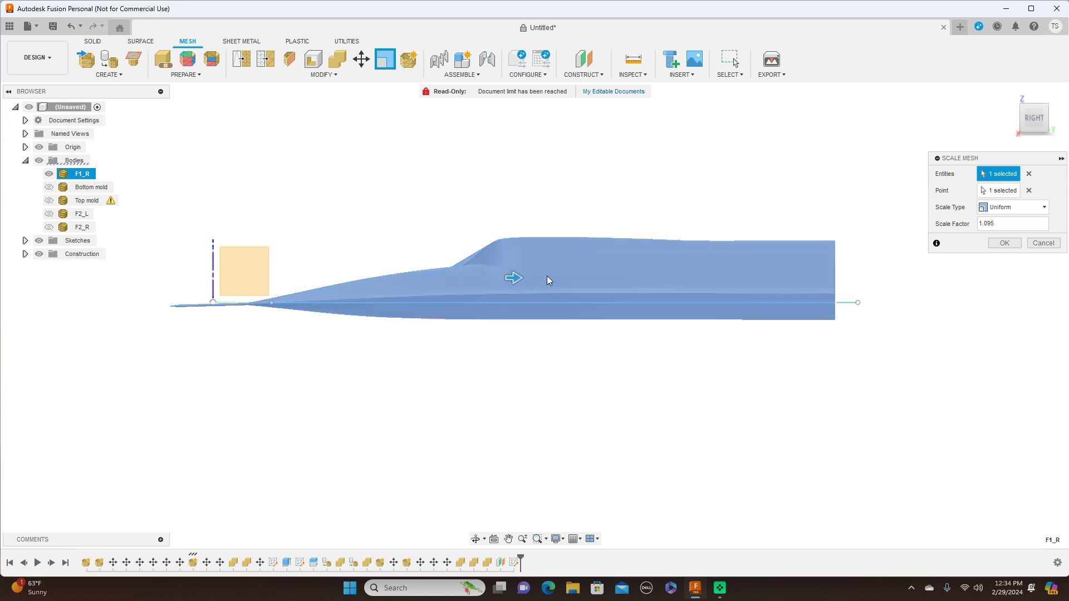
pyautogui.click(1001, 245)
pyautogui.click(669, 269)
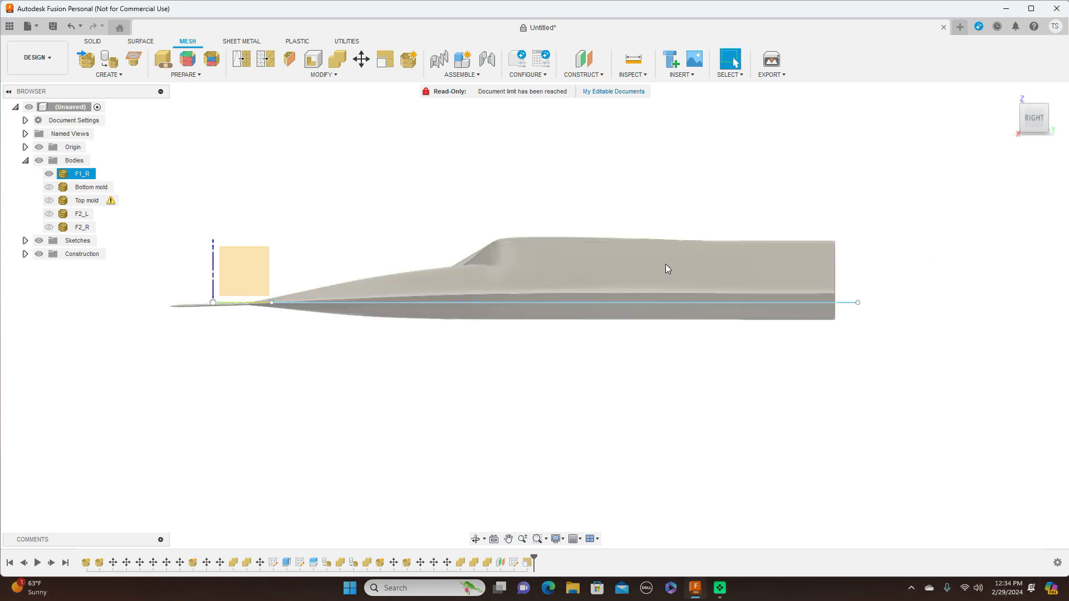
# Step: Move F1_R 40.839 mm in Y and 3.799 mm in Z to line up its nose and rear end with the reference line
pyautogui.click(83, 173)
pyautogui.rightClick(82, 173)
pyautogui.click(112, 178)
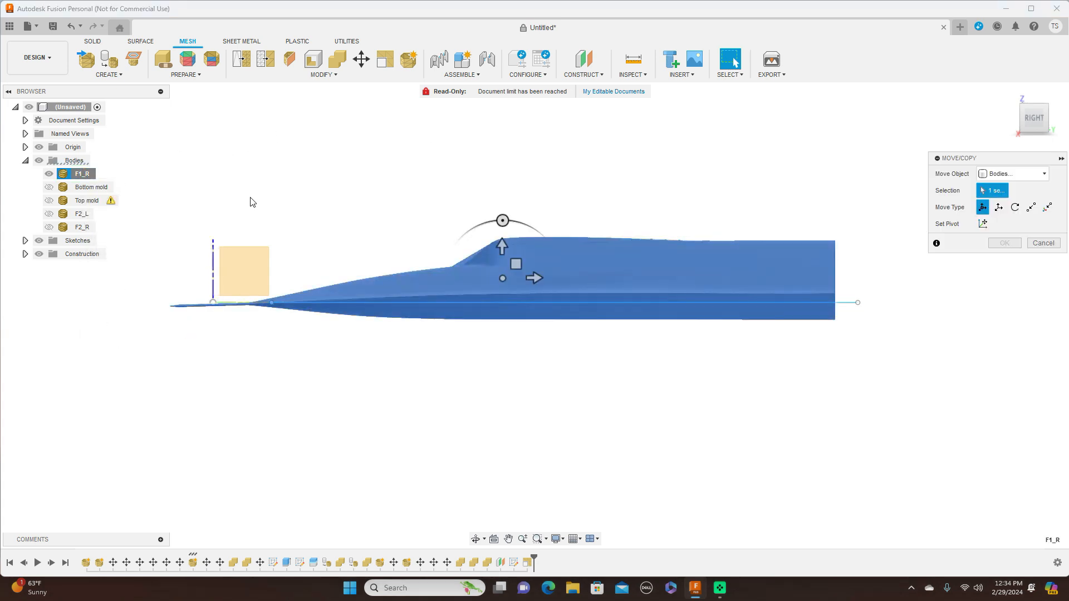
pyautogui.moveTo(516, 264); pyautogui.dragTo(541, 262)
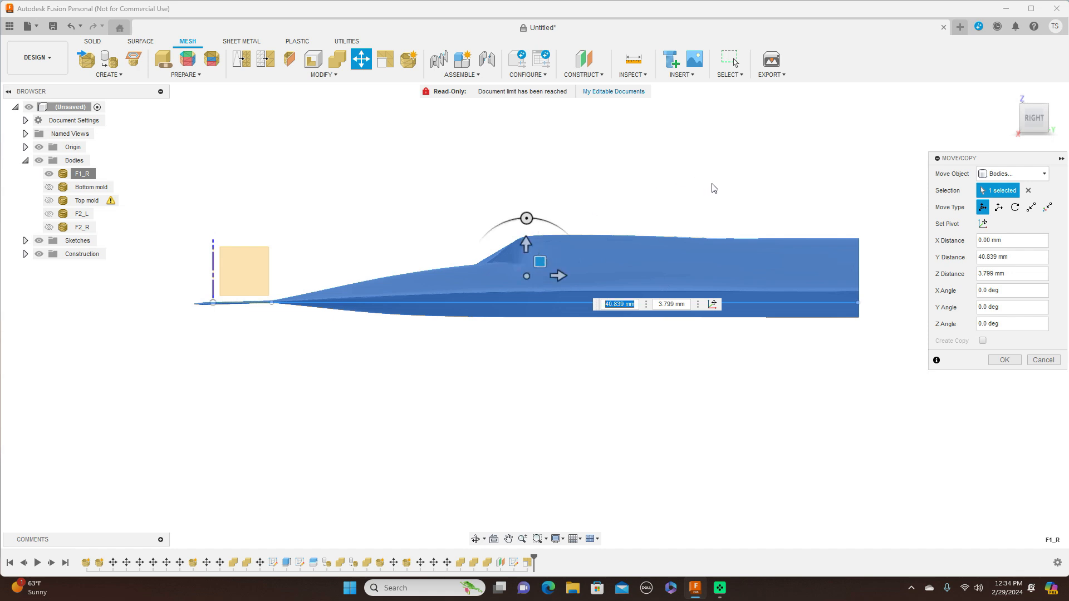
pyautogui.click(1016, 363)
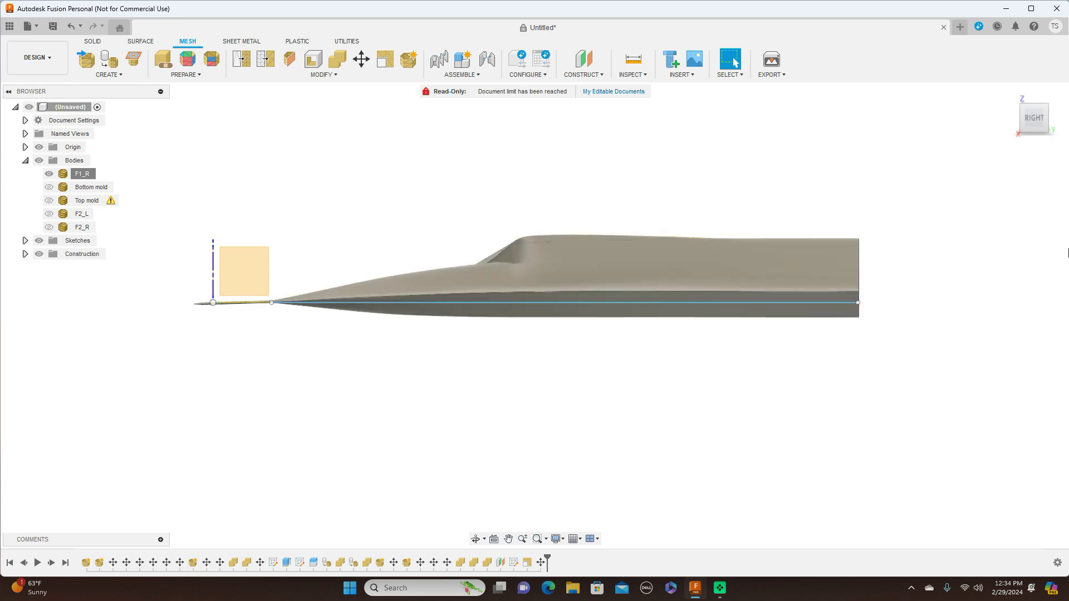
pyautogui.click(1033, 110)
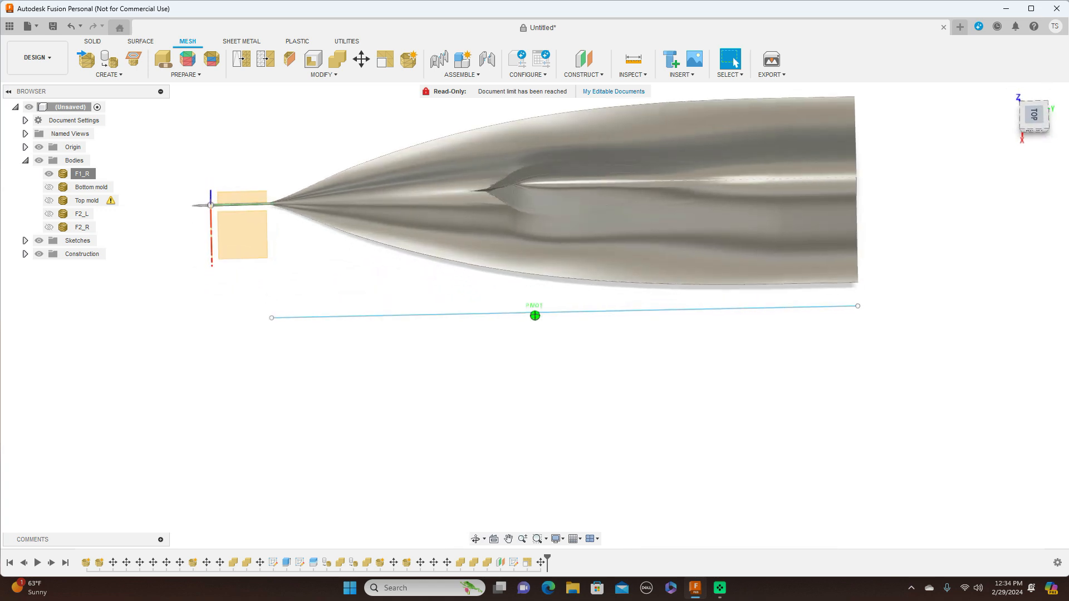
pyautogui.moveTo(1034, 123); pyautogui.dragTo(1034, 107)
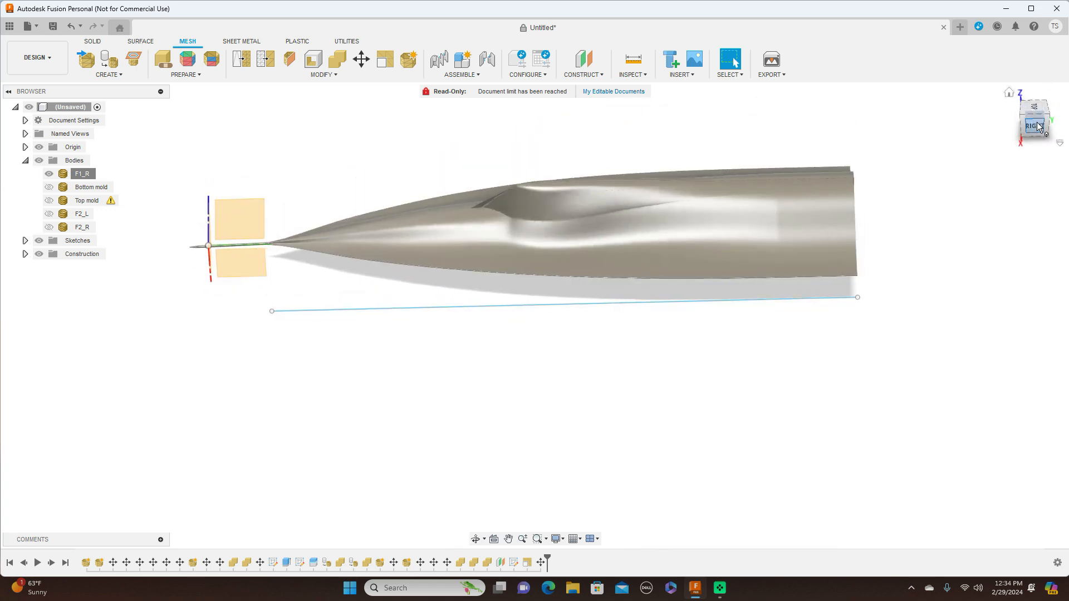
pyautogui.click(1036, 127)
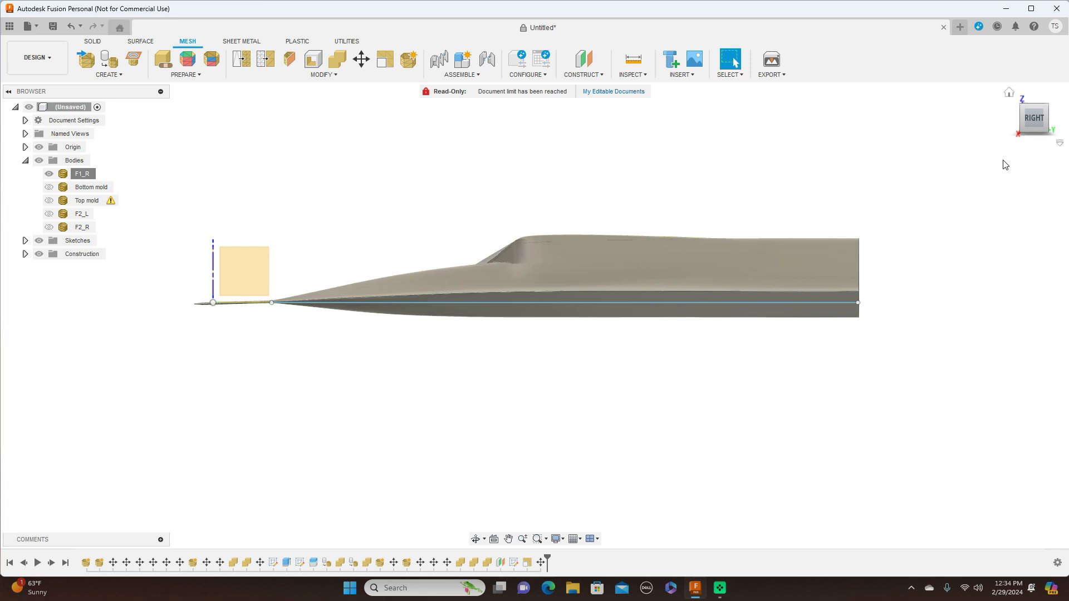